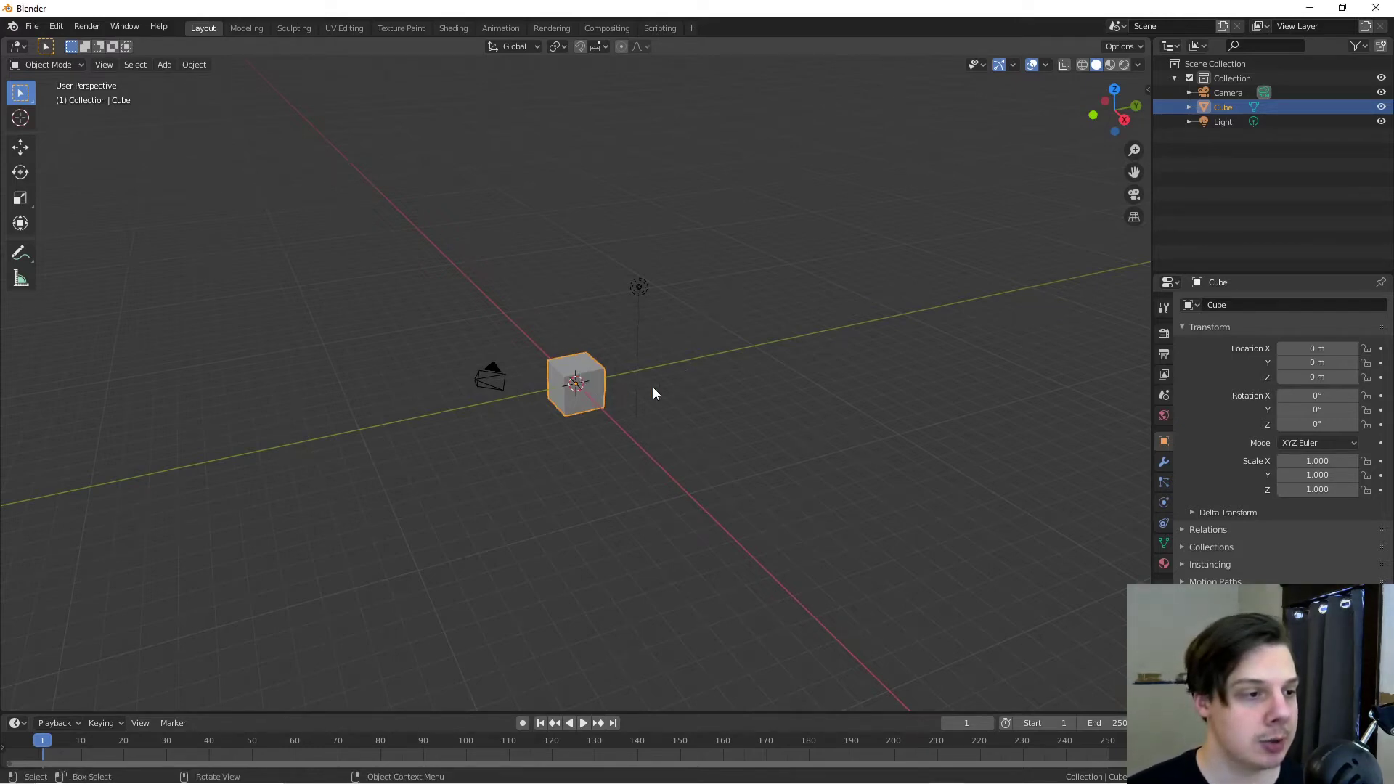
# Step: Delete the default cube, light and camera from the scene
pyautogui.press('Delete')
pyautogui.click(637, 289)
pyautogui.press('Delete')
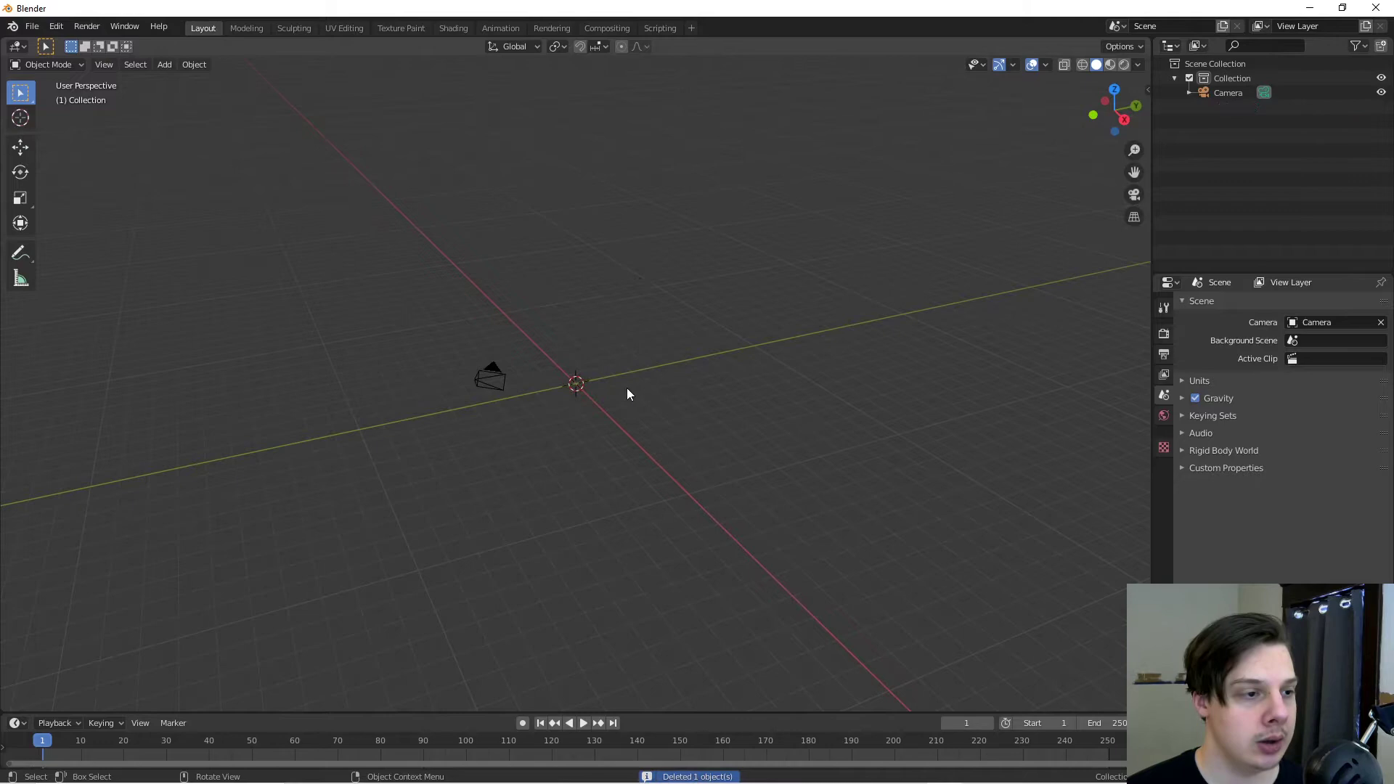
pyautogui.click(491, 376)
pyautogui.press('Delete')
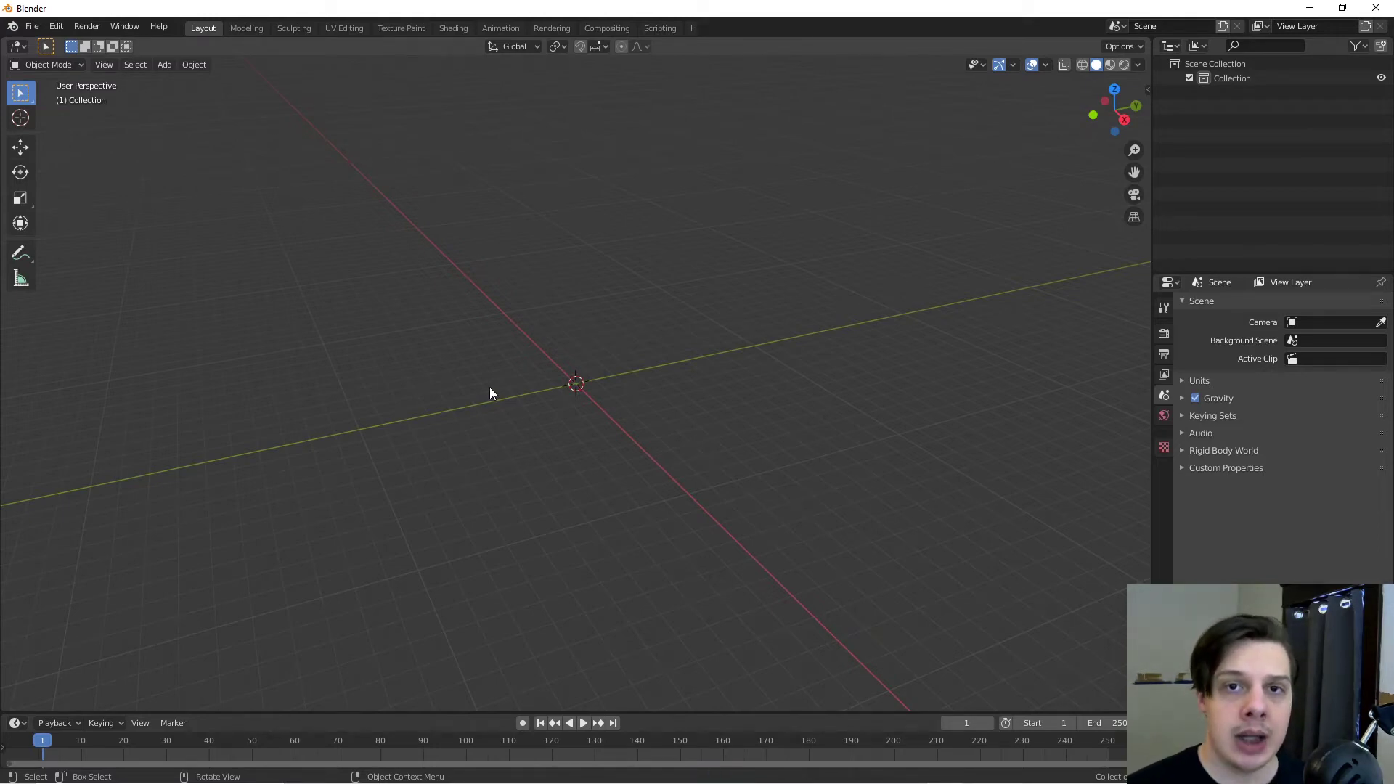
# Step: Add a plane mesh at the scene origin
pyautogui.hotkey('shift', 'a')
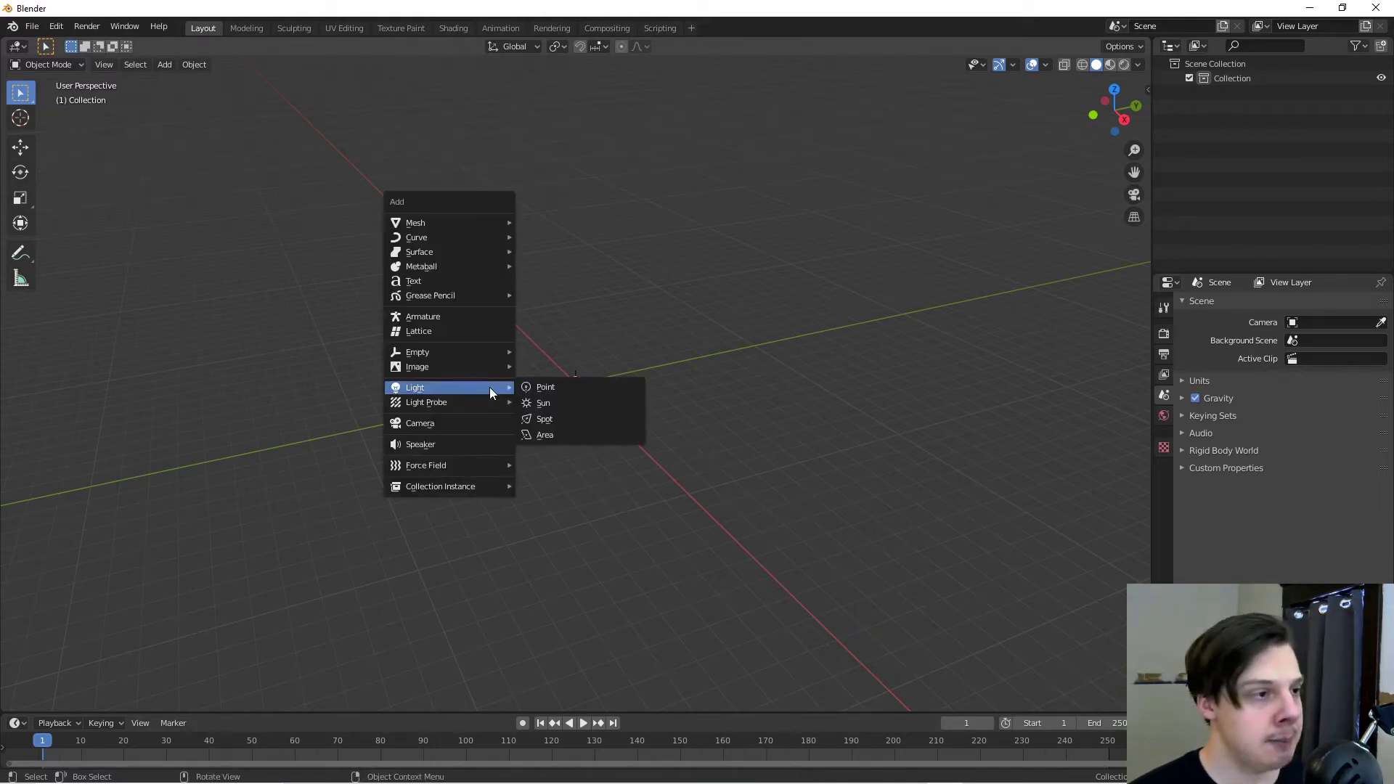
pyautogui.click(165, 64)
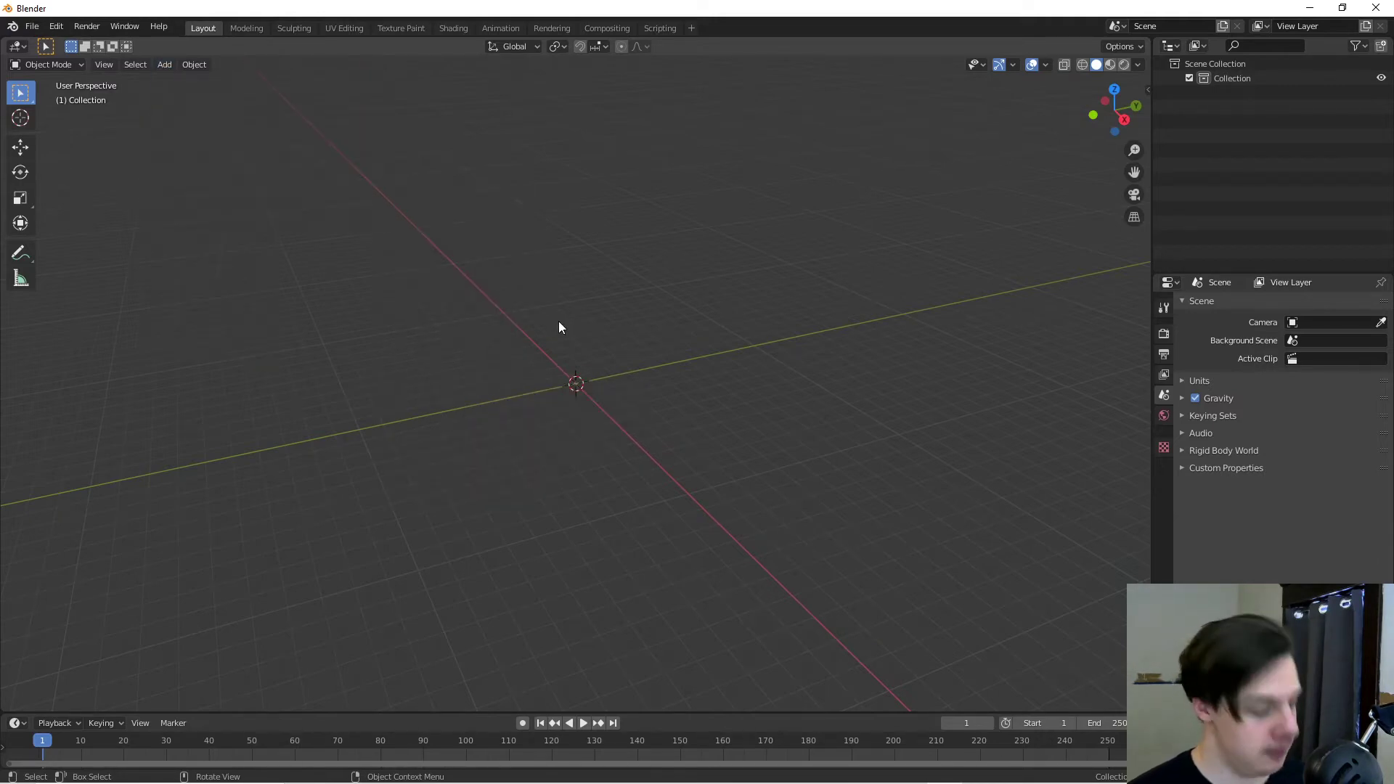
pyautogui.hotkey('shift', 'a')
pyautogui.moveTo(492, 144)
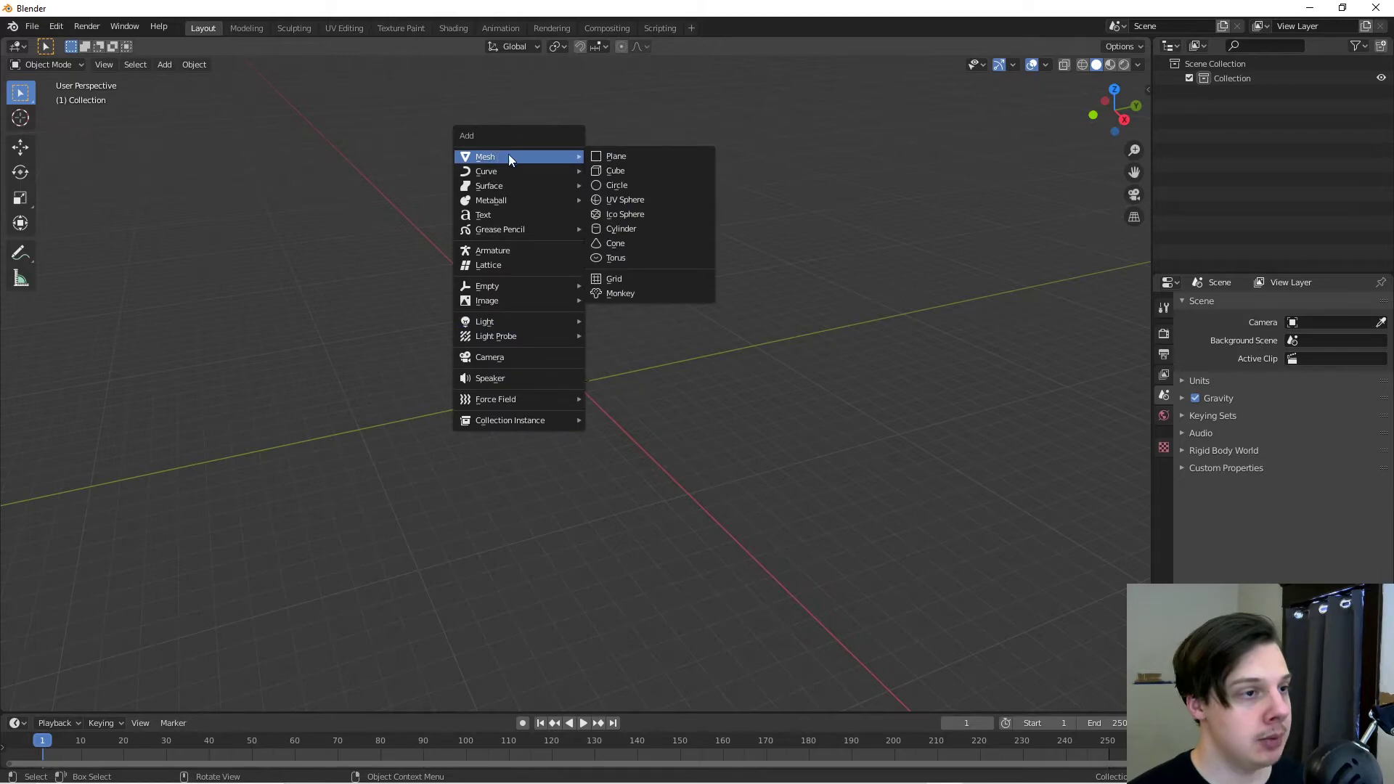
pyautogui.click(611, 156)
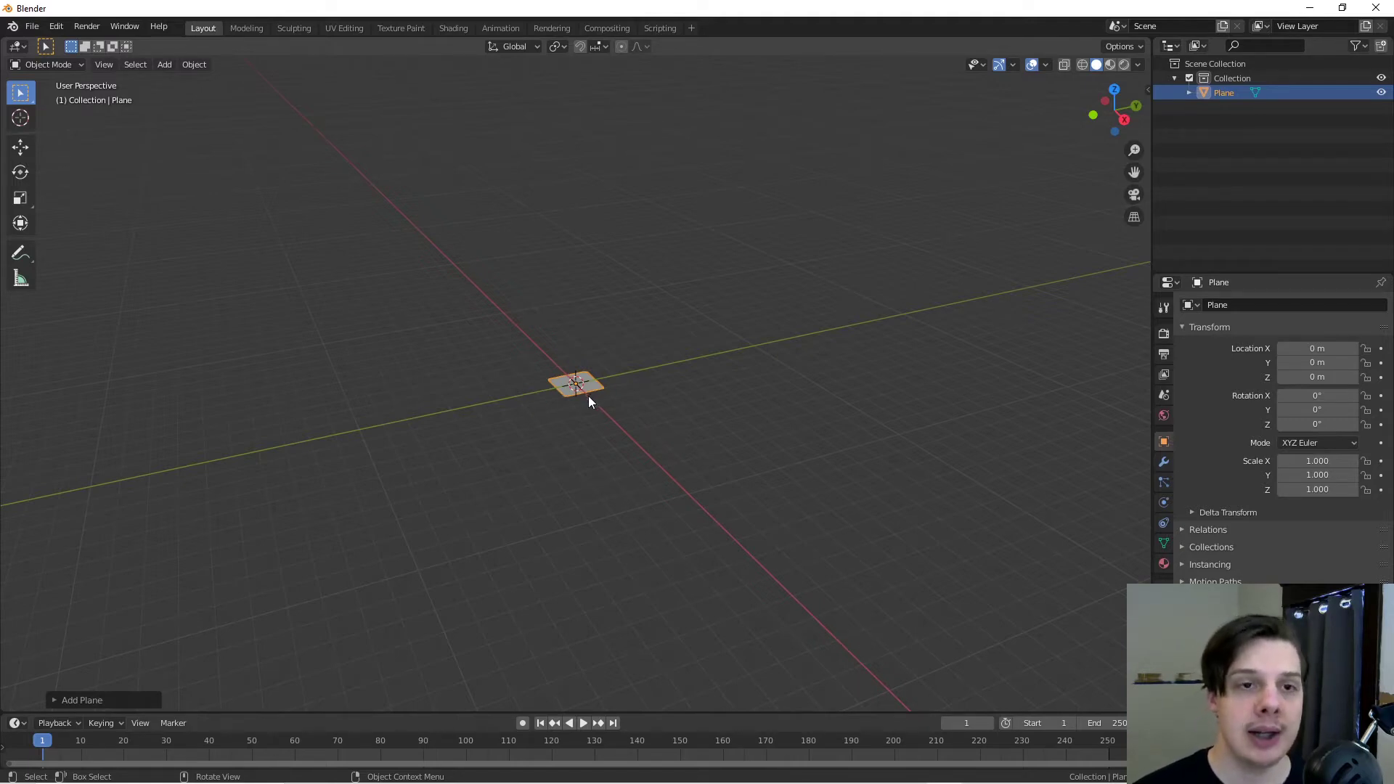
# Step: Rotate the plane upright about the Y axis with the Rotate tool and set its Y rotation to exactly 90°
pyautogui.moveTo(547, 434); pyautogui.dragTo(594, 433, button='middle')
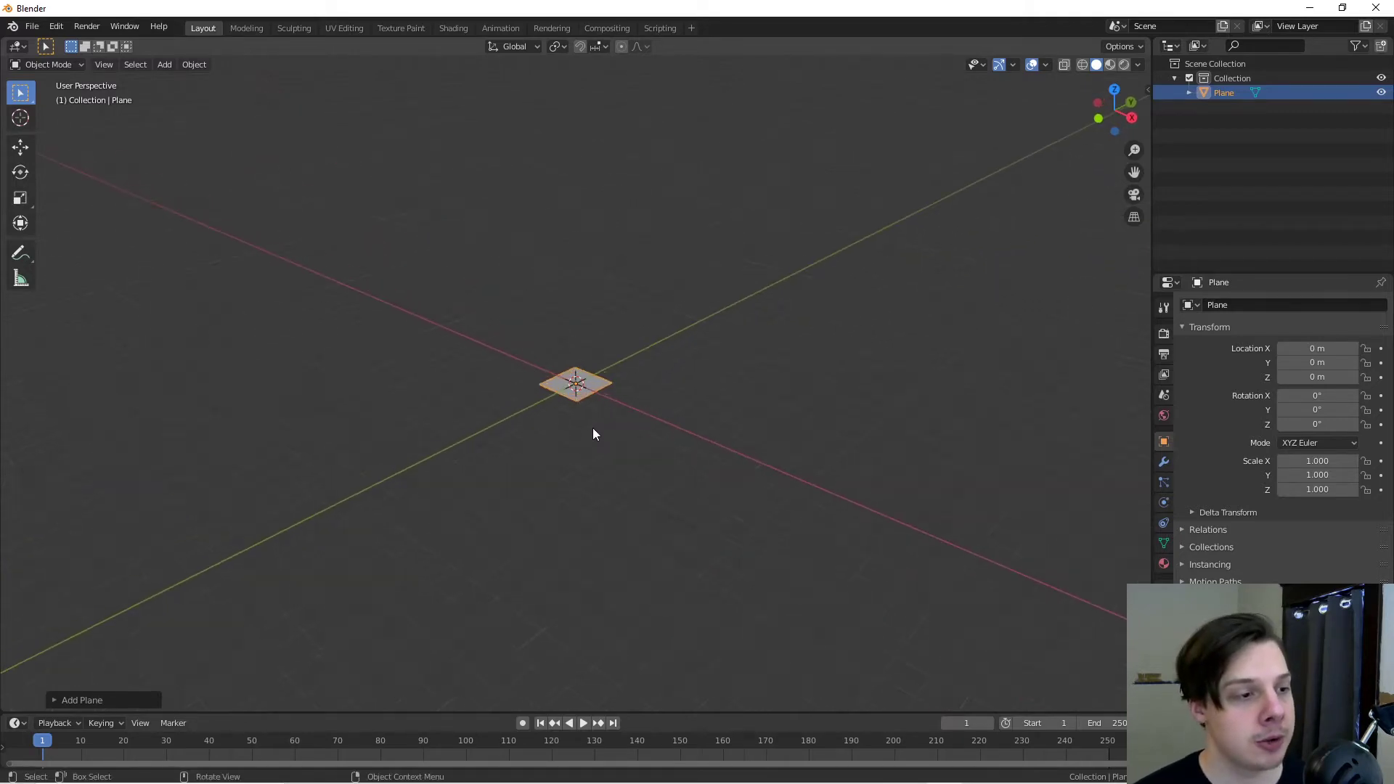
pyautogui.scroll(2, 593, 429)
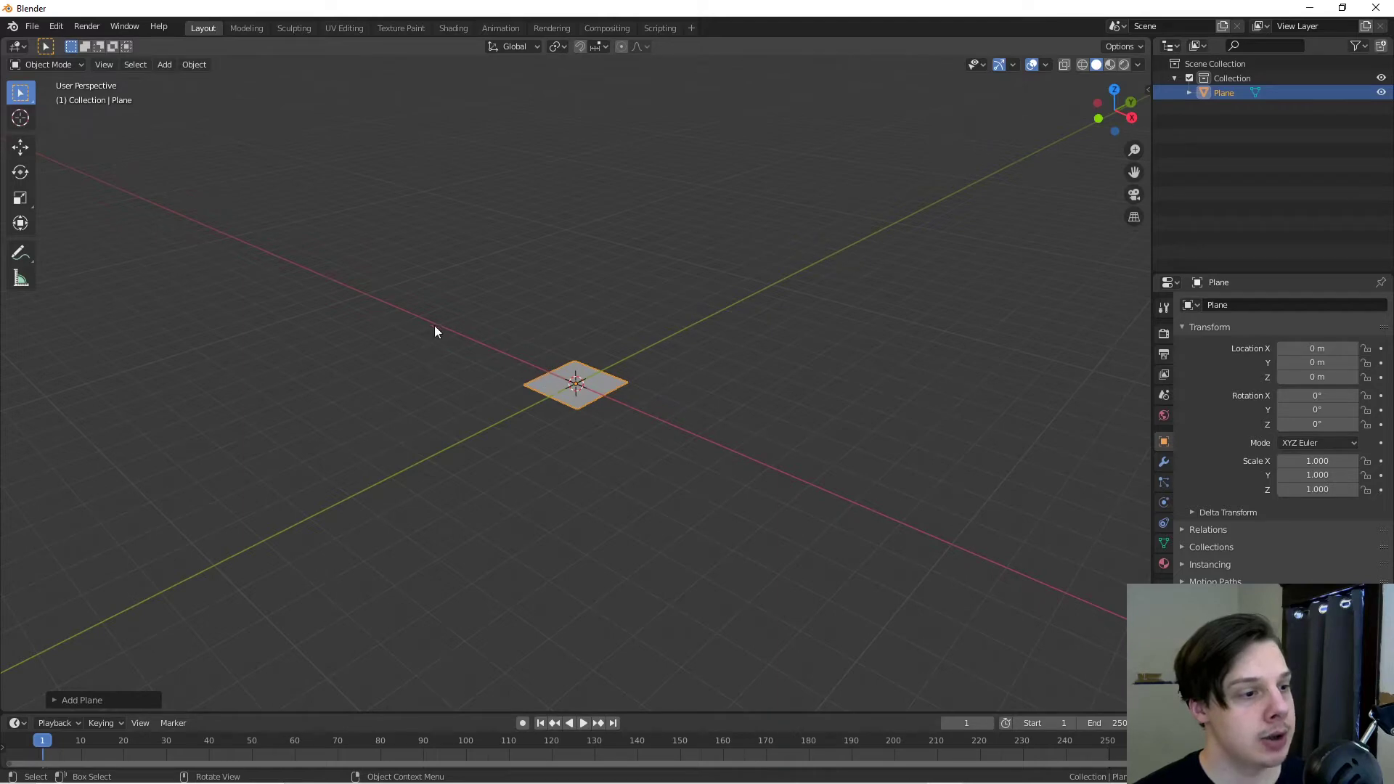
pyautogui.click(20, 172)
pyautogui.click(21, 223)
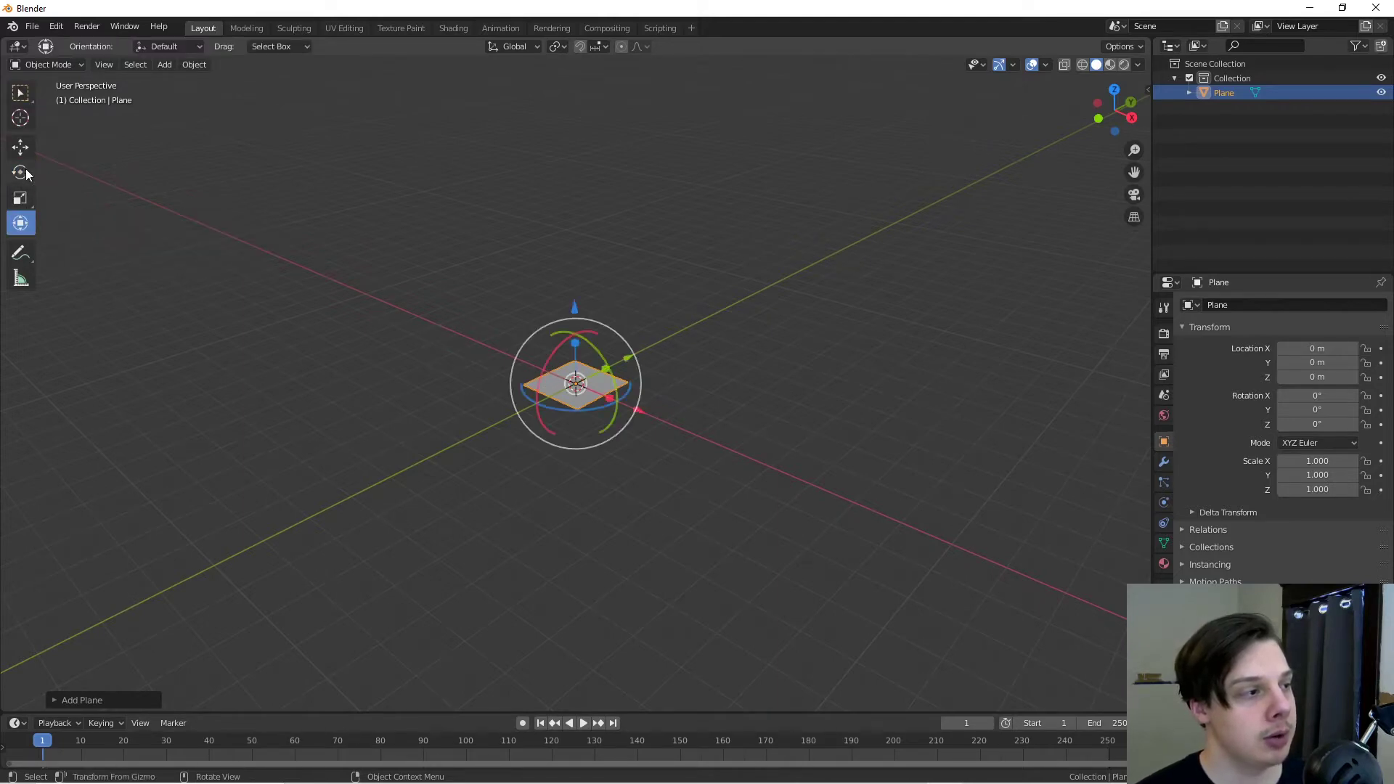
pyautogui.click(25, 172)
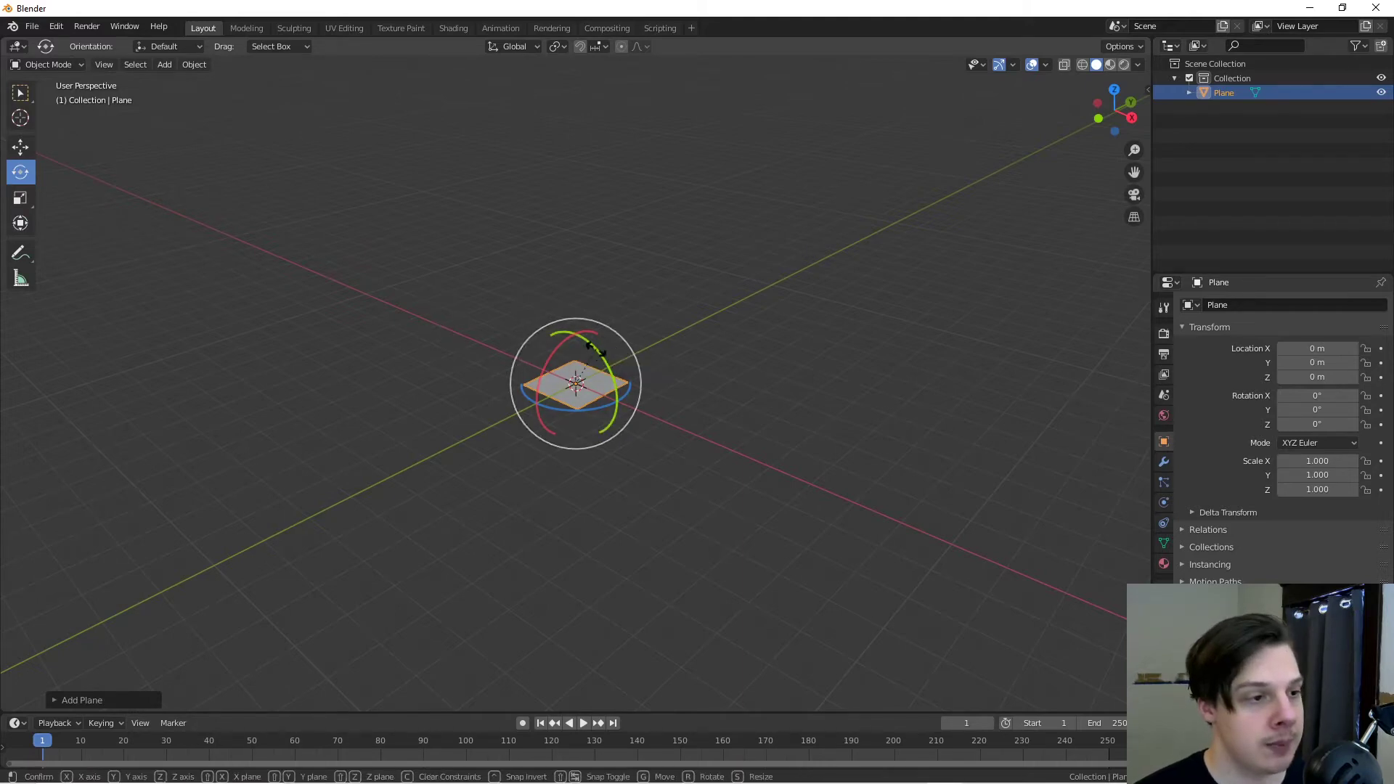
pyautogui.moveTo(594, 349); pyautogui.dragTo(615, 395)
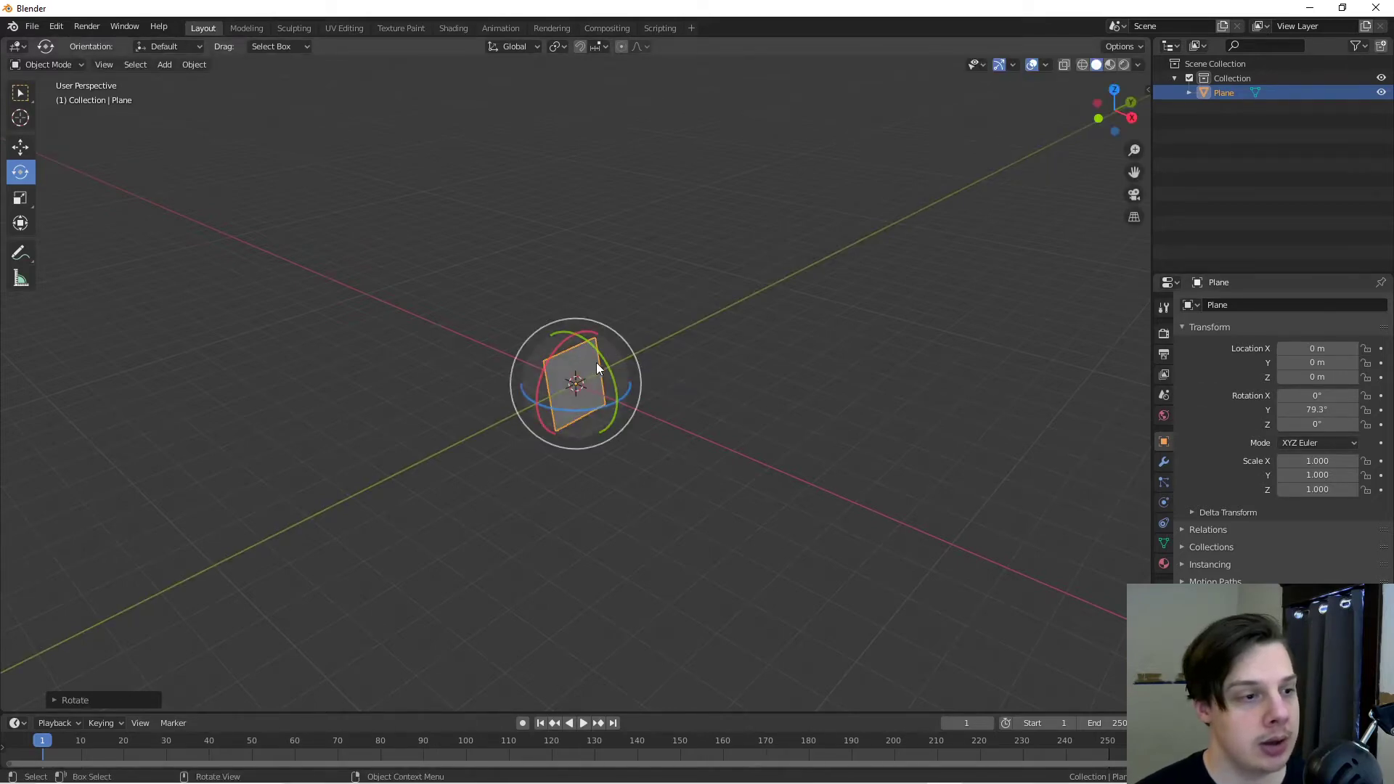
pyautogui.moveTo(604, 360); pyautogui.dragTo(623, 389)
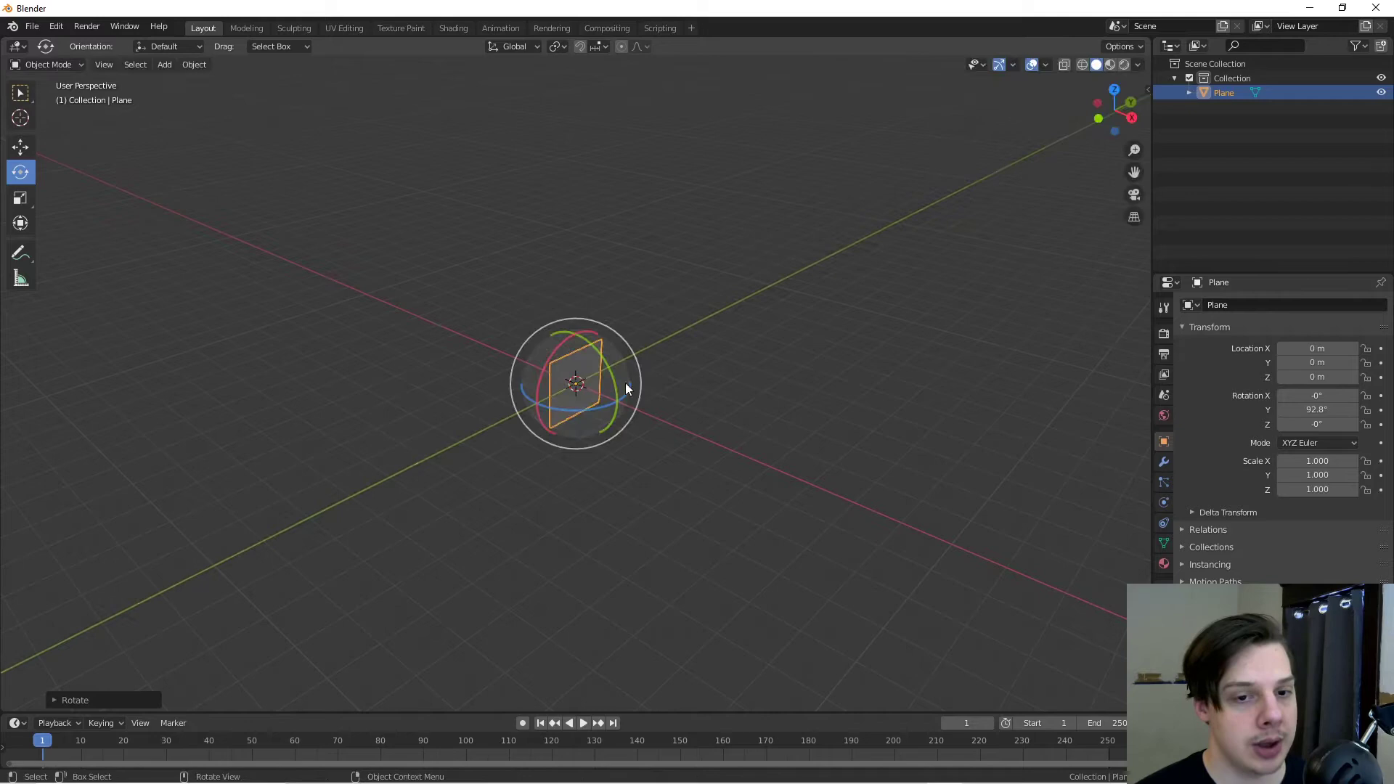
pyautogui.click(1315, 411)
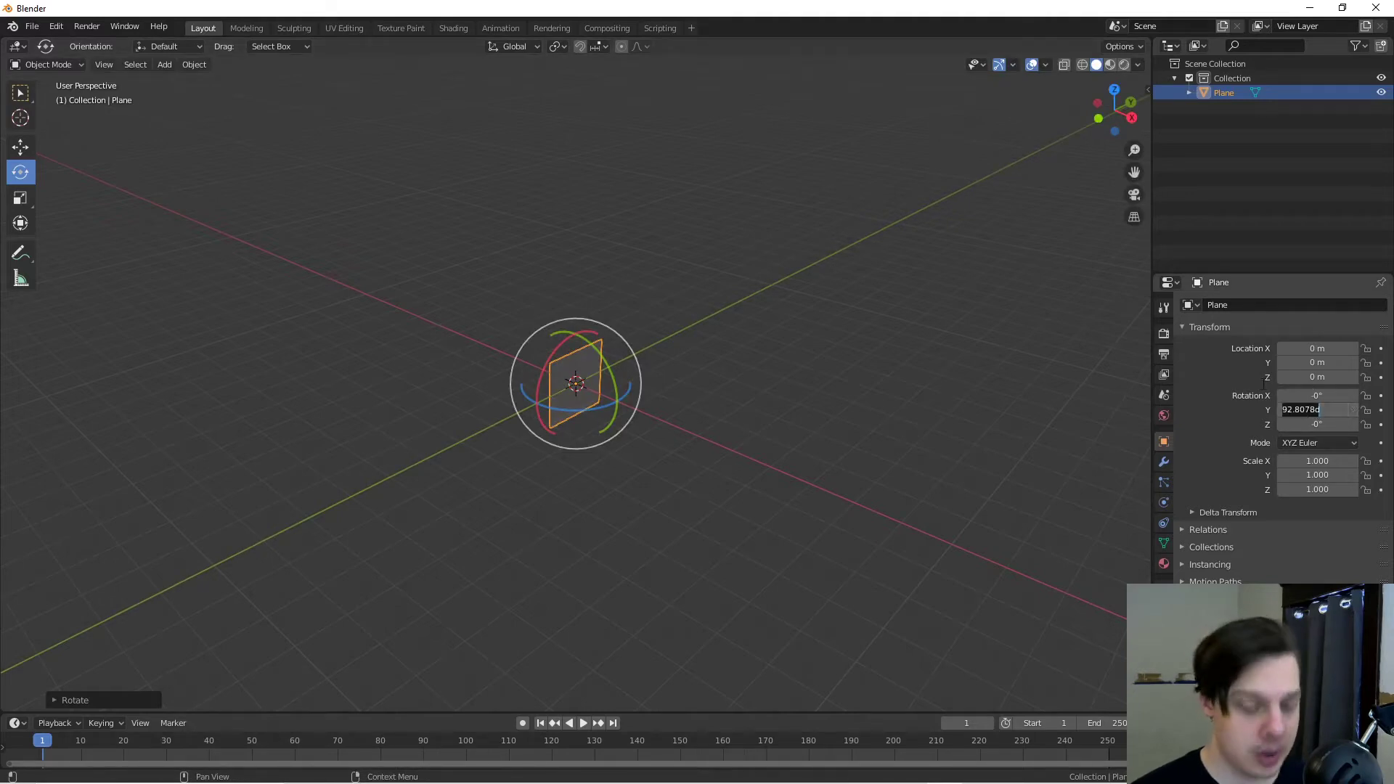
pyautogui.write('90')
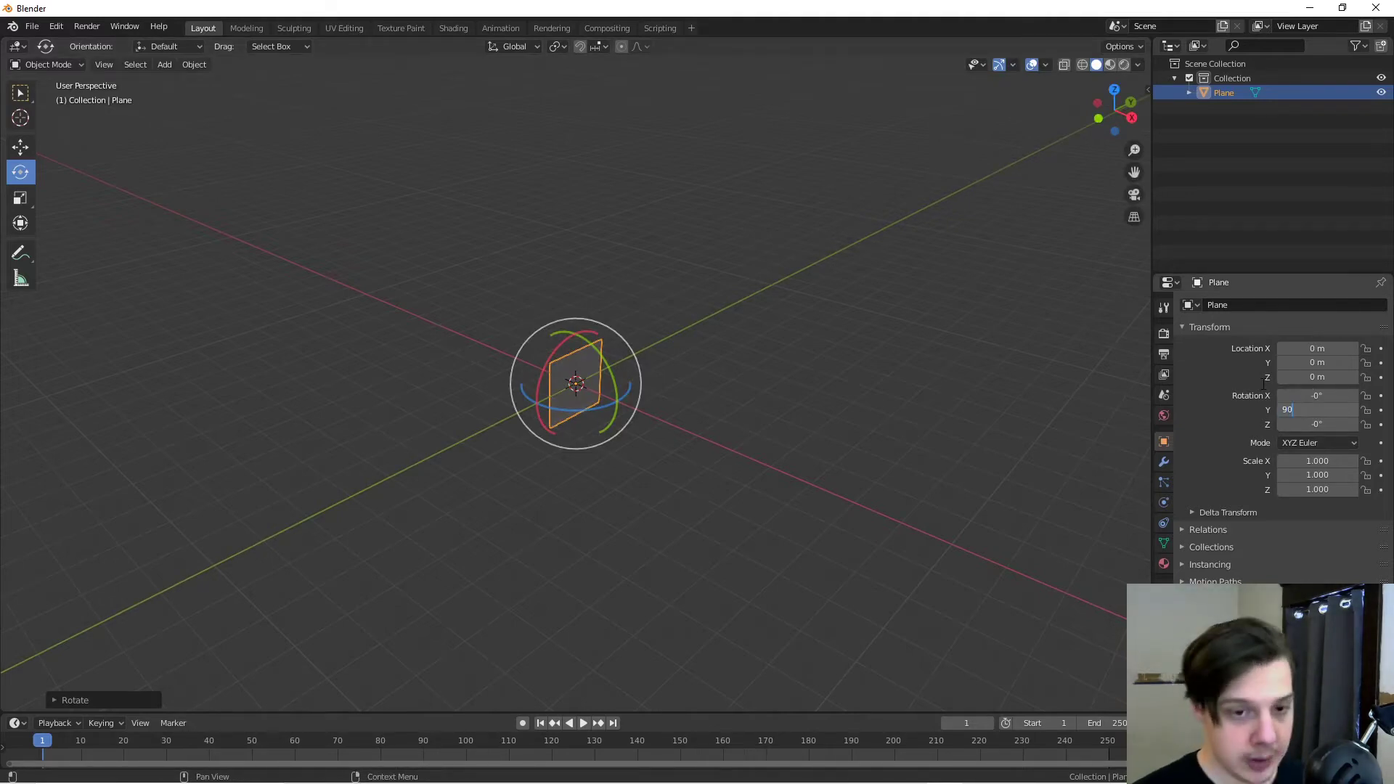
pyautogui.press('Return')
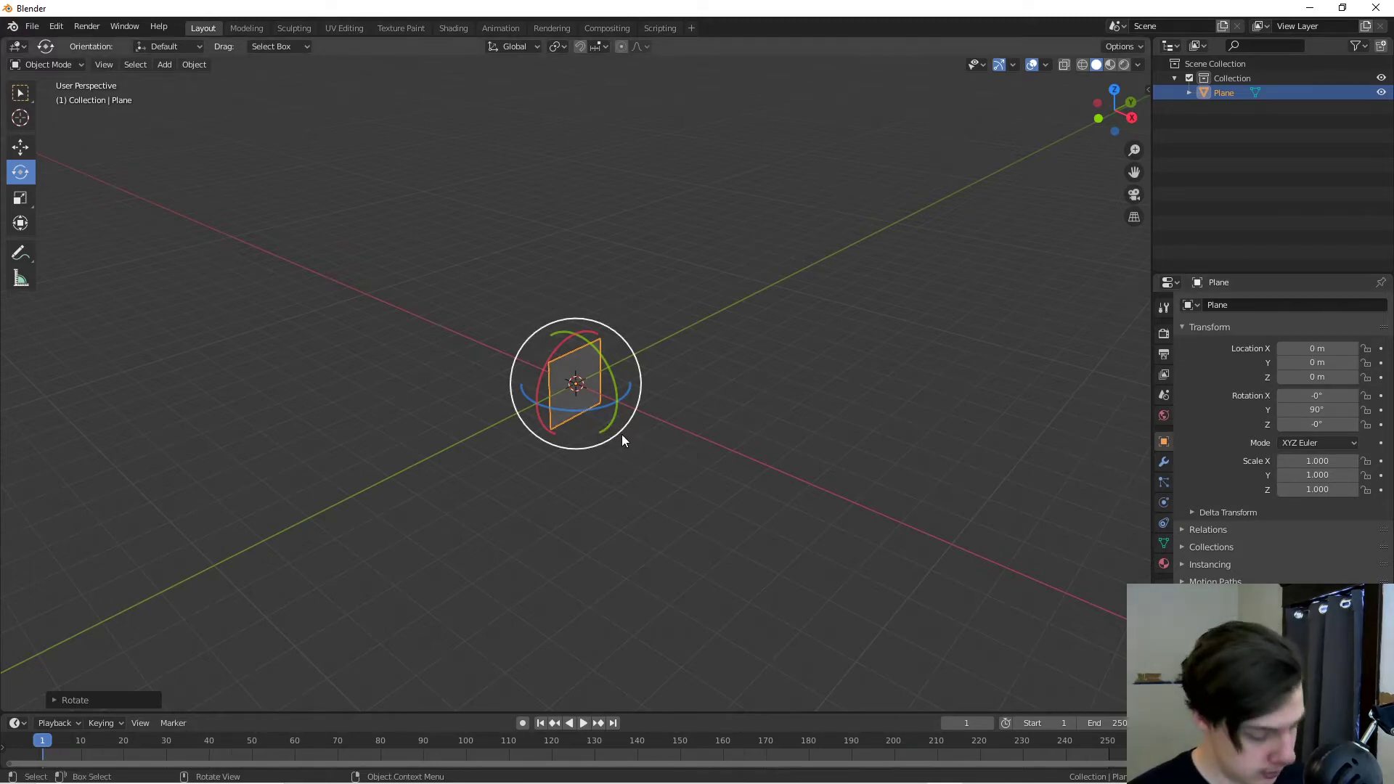
# Step: Clear the plane's rotation and rotate it 90° about the global Y axis
pyautogui.moveTo(622, 438); pyautogui.dragTo(620, 438)
pyautogui.hotkey('alt', 'r')
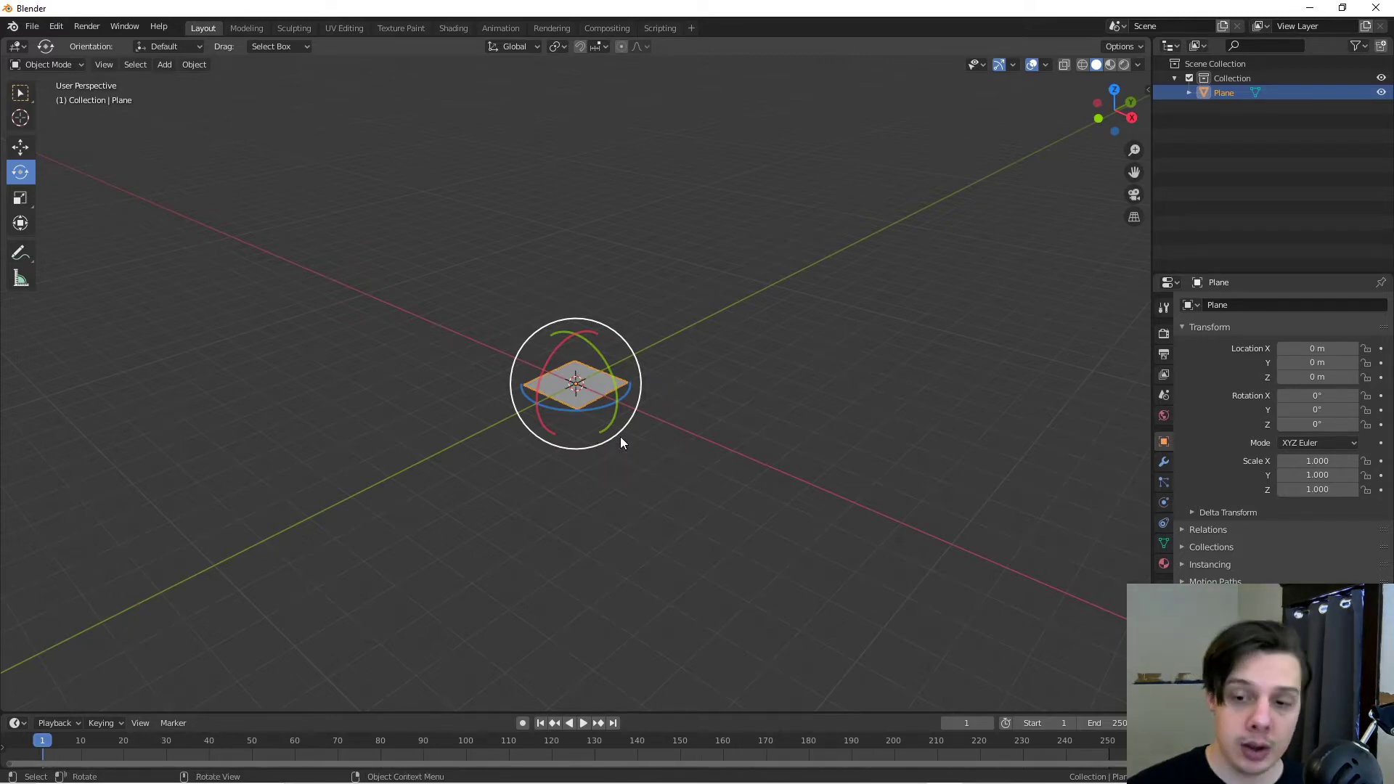
pyautogui.press('r')
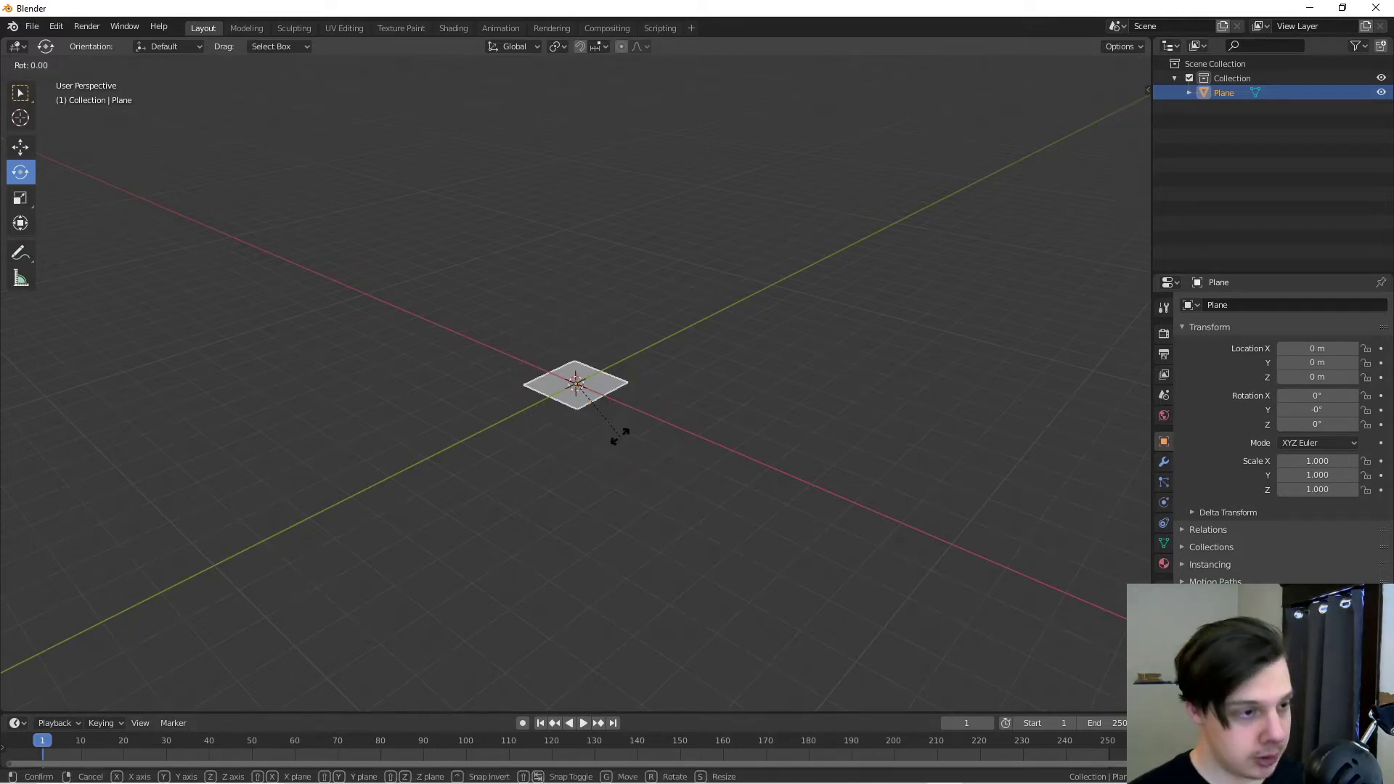
pyautogui.press('y')
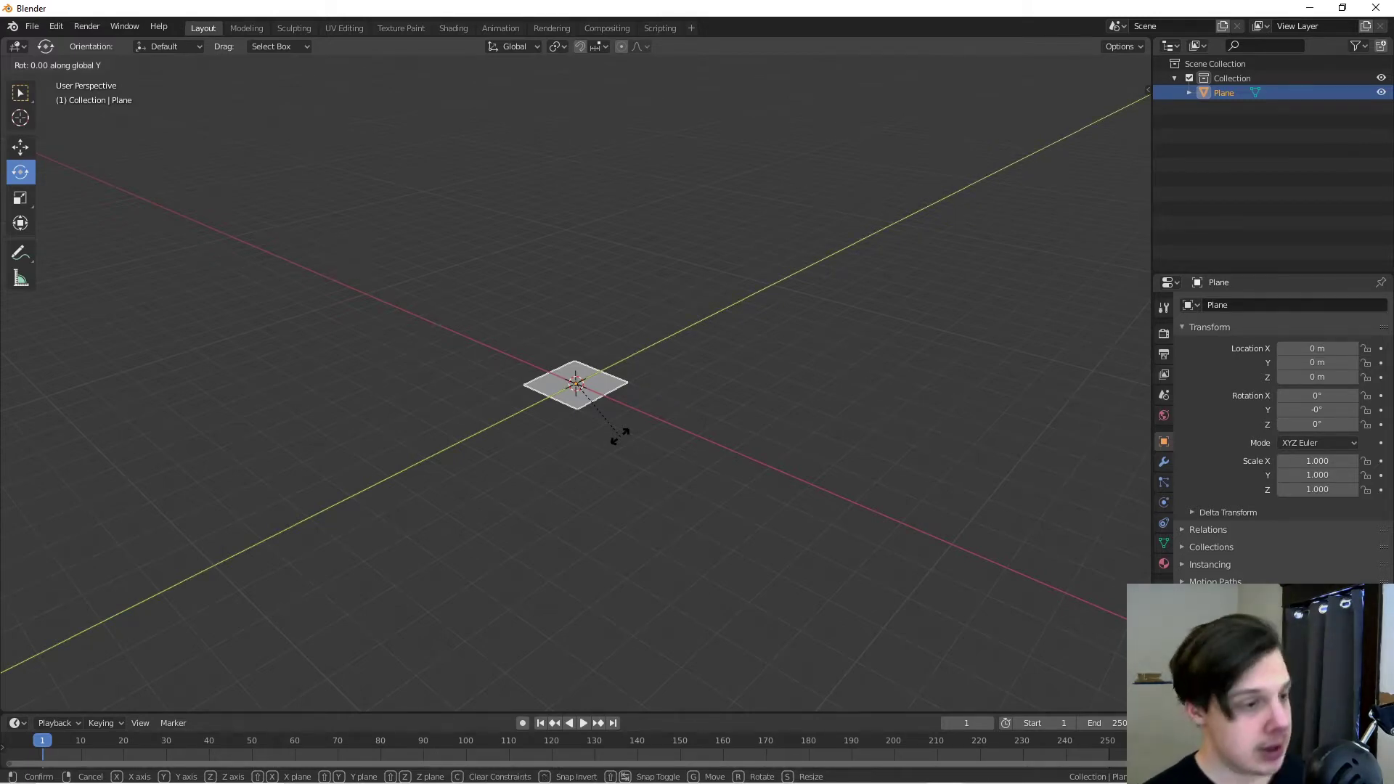
pyautogui.write('90')
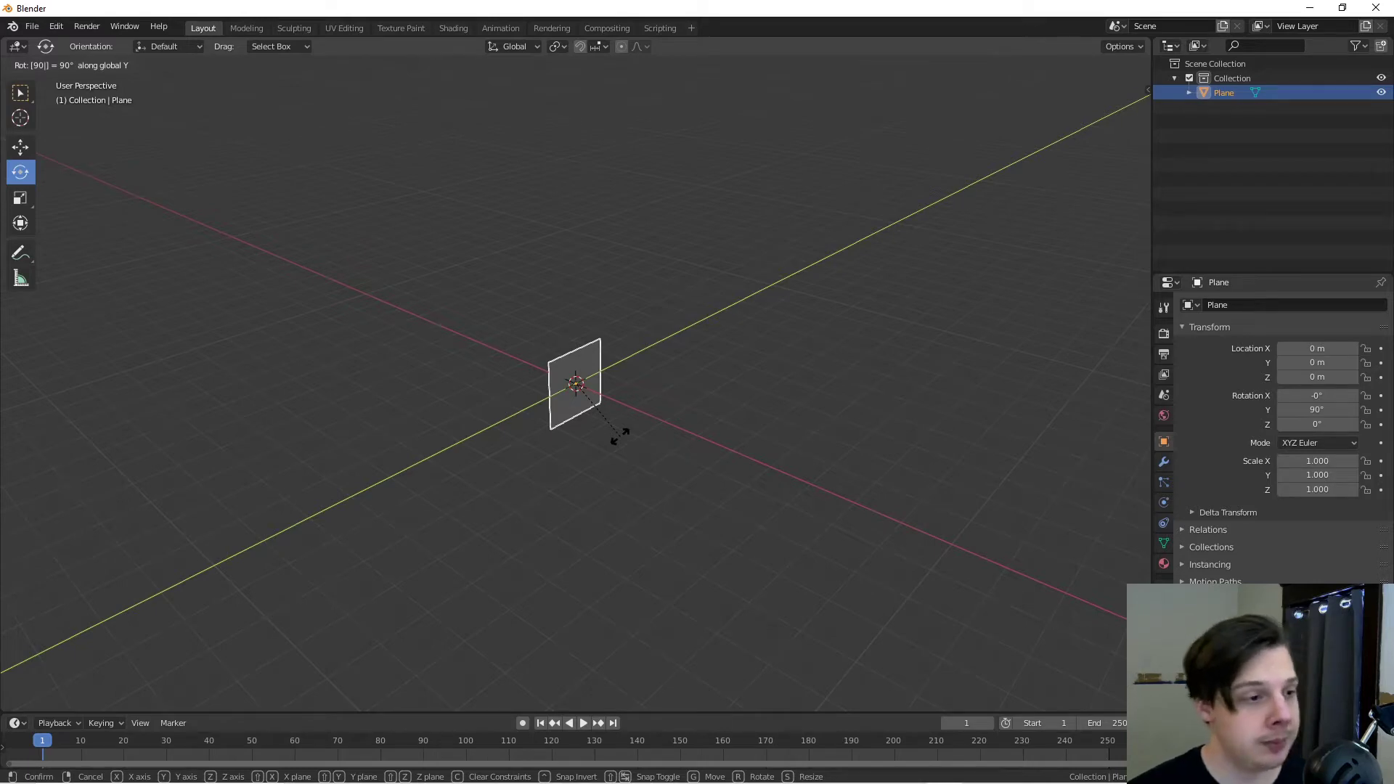
pyautogui.press('Return')
# Step: Scale the upright plane up uniformly to about 10.7
pyautogui.moveTo(626, 450); pyautogui.dragTo(604, 412, button='middle')
pyautogui.press('s')
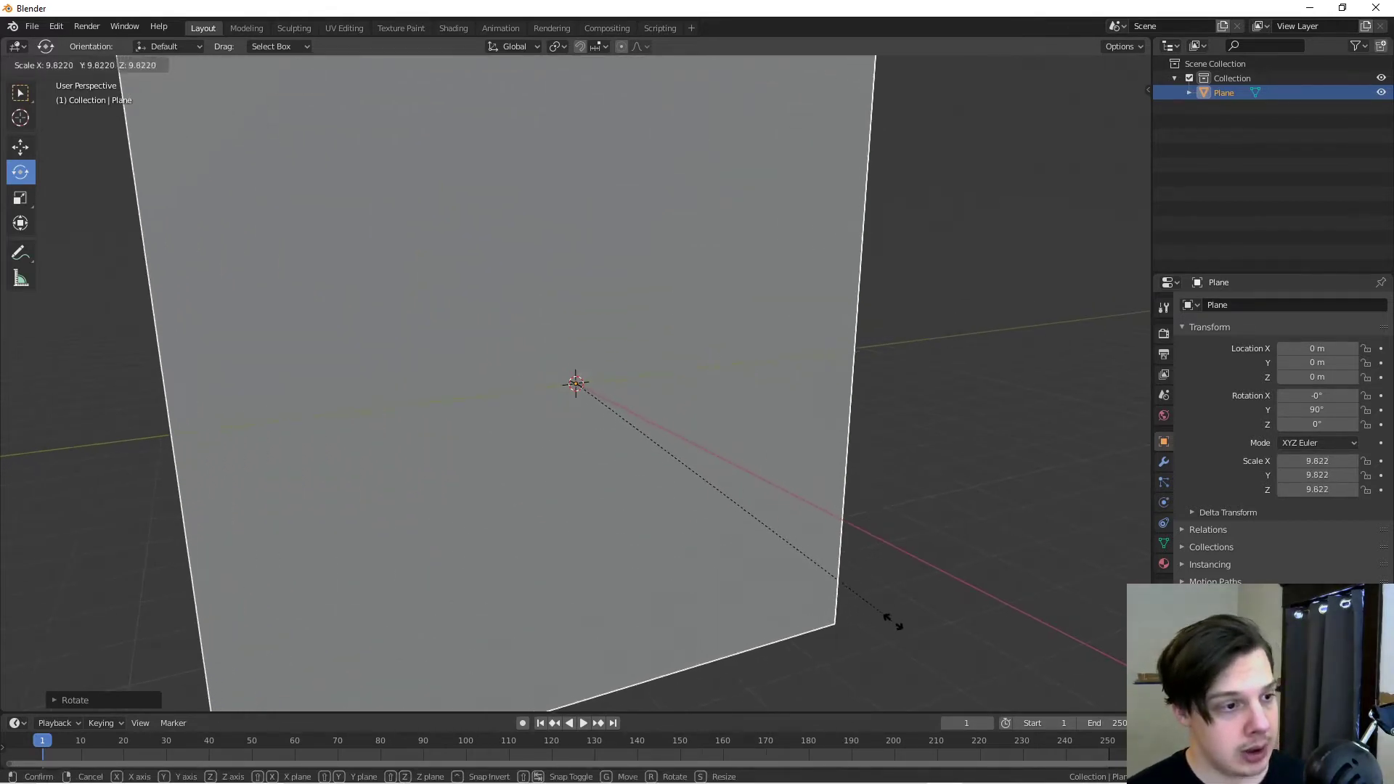
pyautogui.click(917, 636)
# Step: Add a camera at the origin while looking at the plane in the Right Orthographic view
pyautogui.scroll(-5, 911, 630)
pyautogui.moveTo(906, 632); pyautogui.dragTo(859, 604, button='middle')
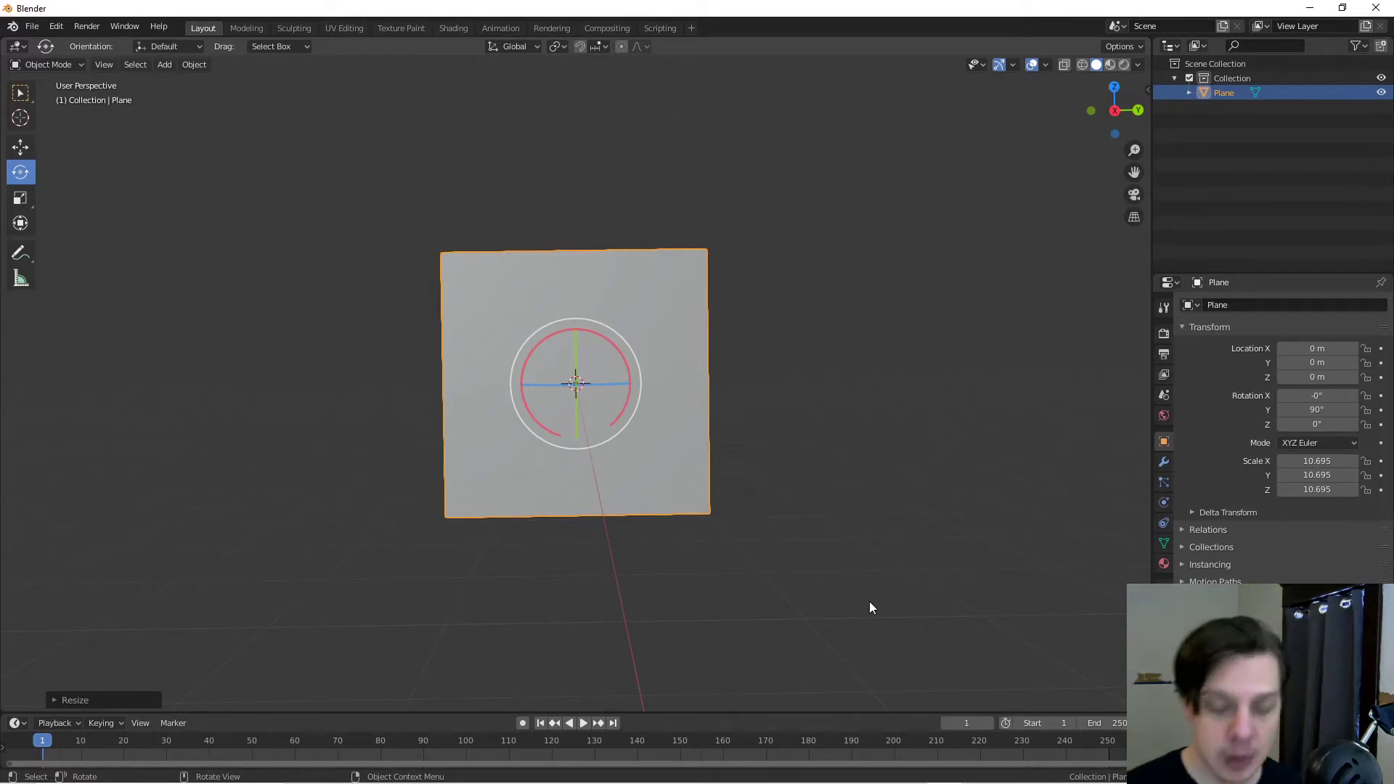
pyautogui.press('KP_3')
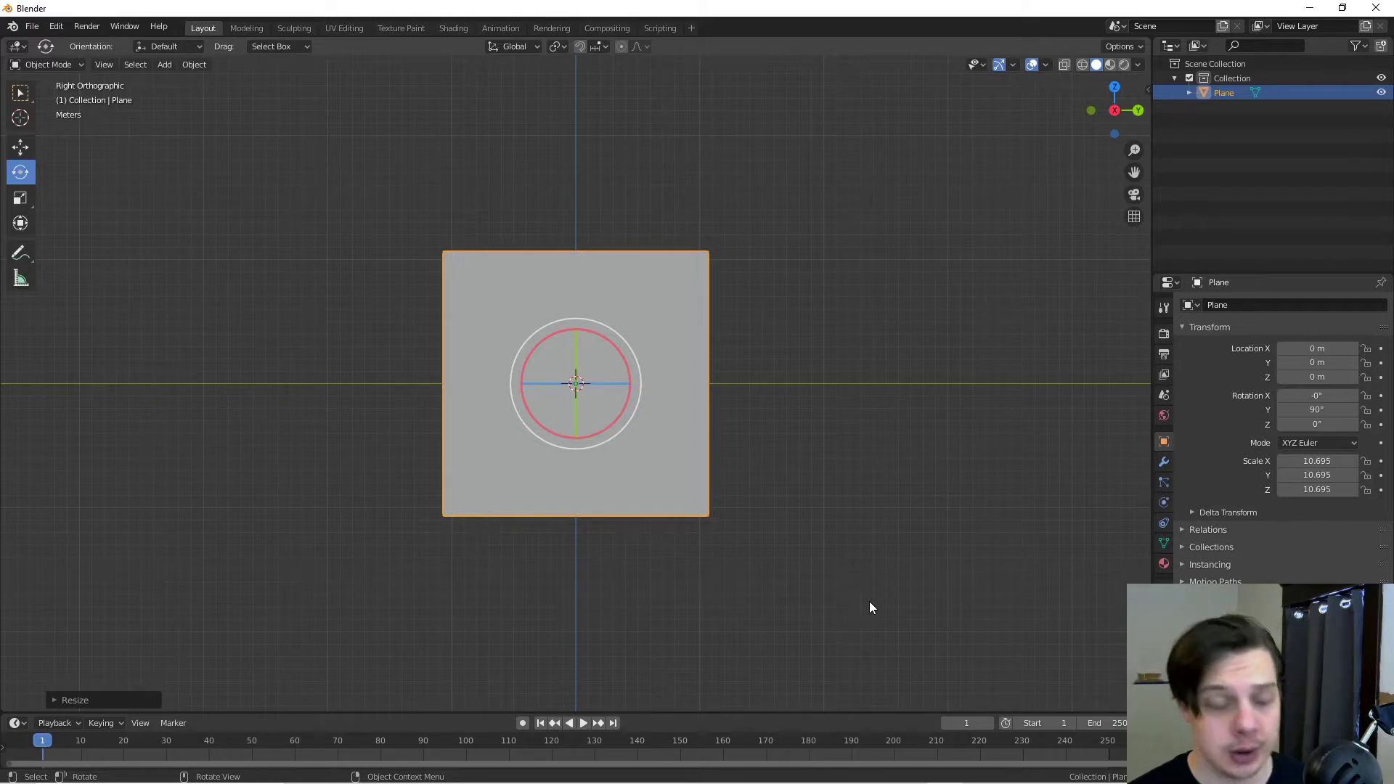
pyautogui.hotkey('shift', 'a')
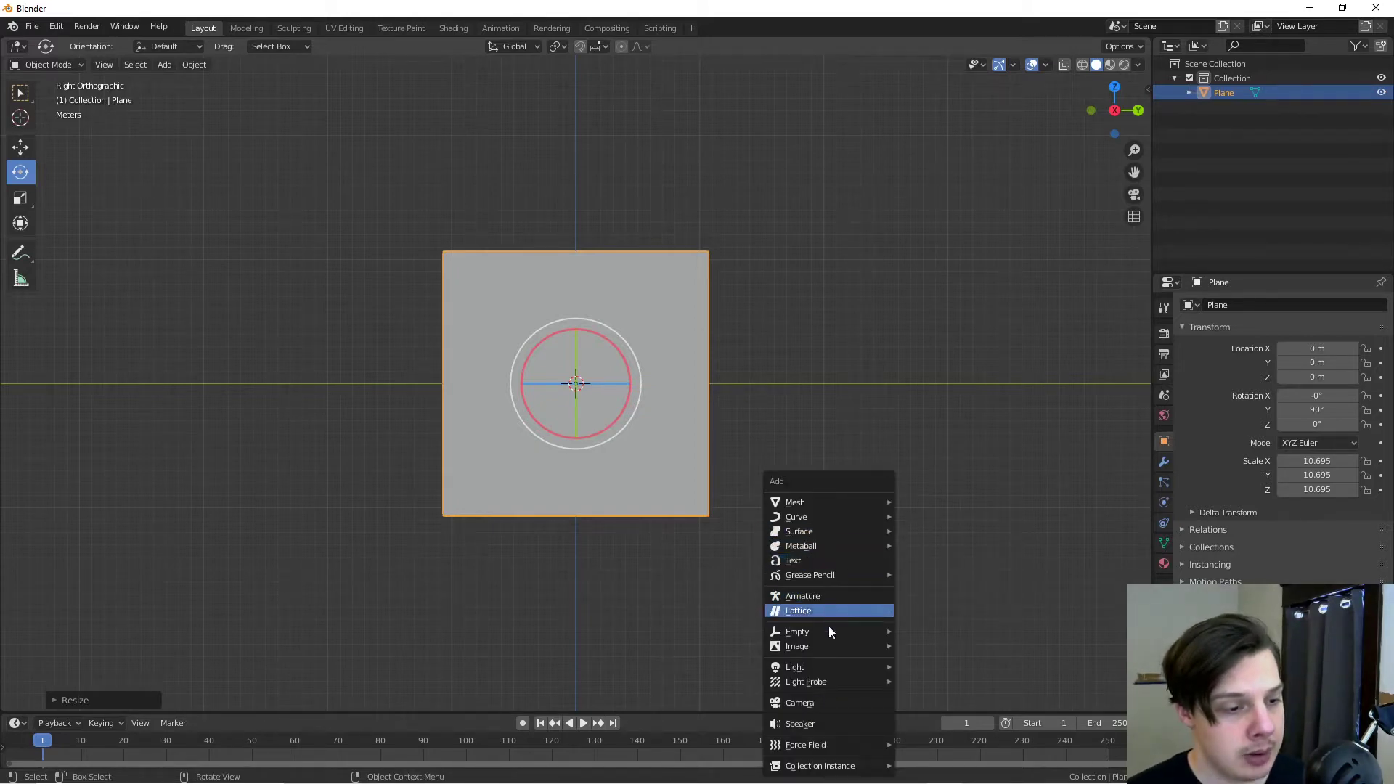
pyautogui.click(812, 701)
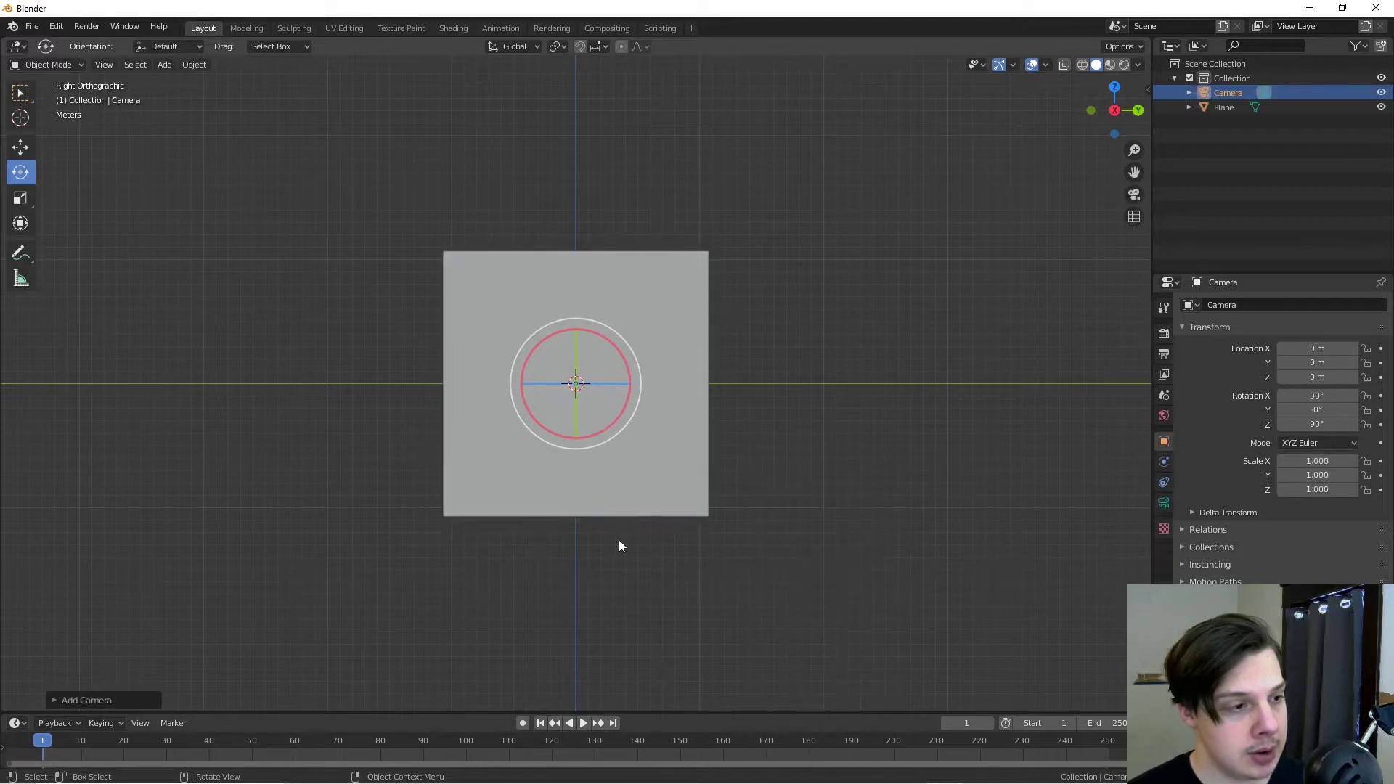
# Step: Move the camera away from the plane along the positive X axis to about 28.6 m
pyautogui.moveTo(621, 546); pyautogui.dragTo(826, 557, button='middle')
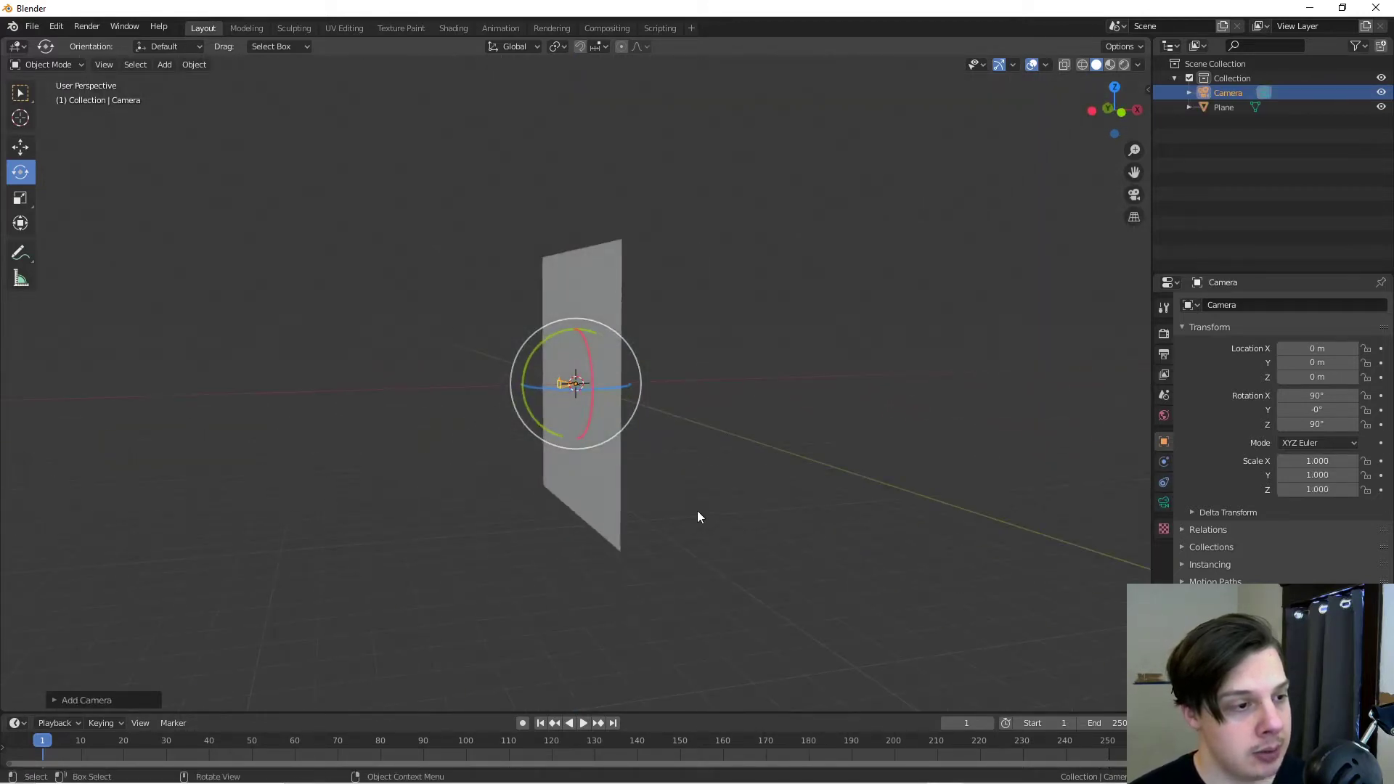
pyautogui.moveTo(698, 512); pyautogui.dragTo(658, 516, button='middle')
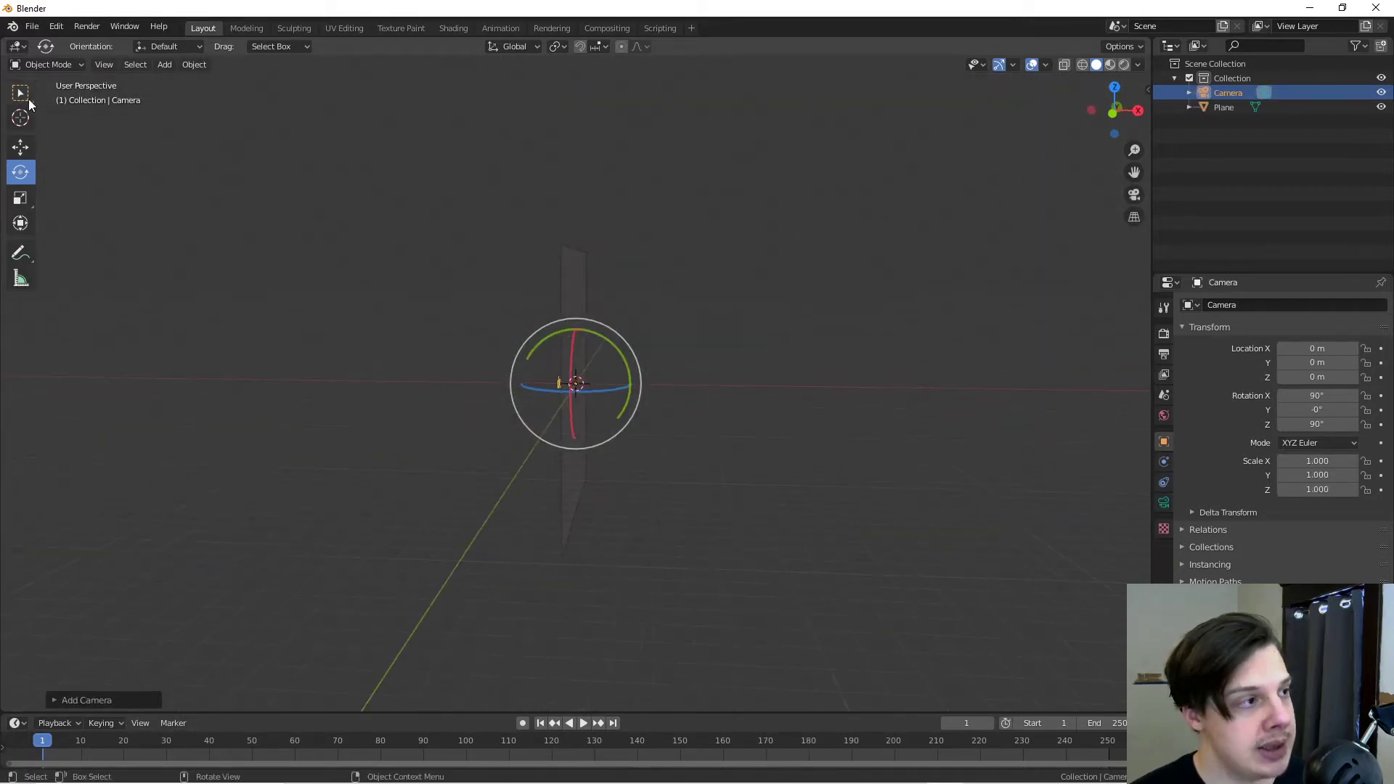
pyautogui.click(22, 148)
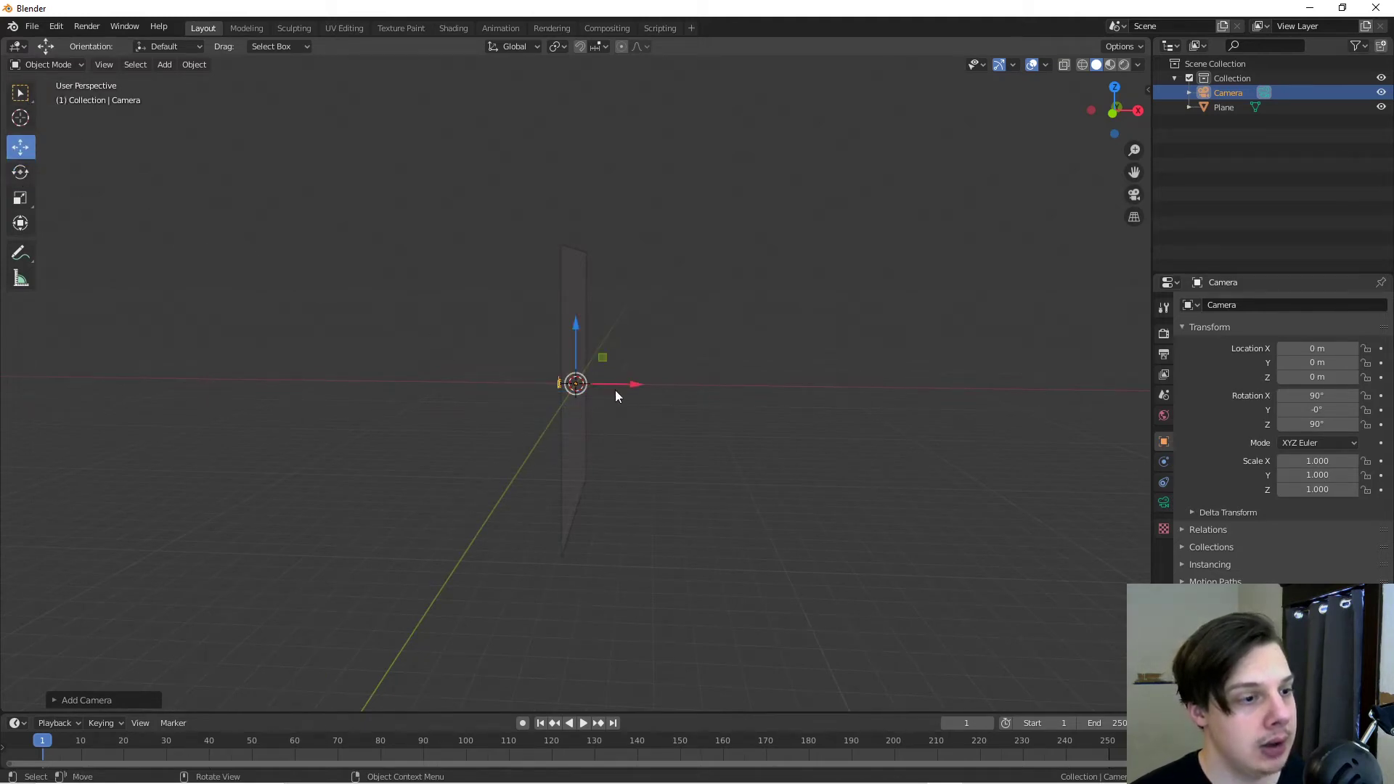
pyautogui.moveTo(616, 396); pyautogui.dragTo(989, 401)
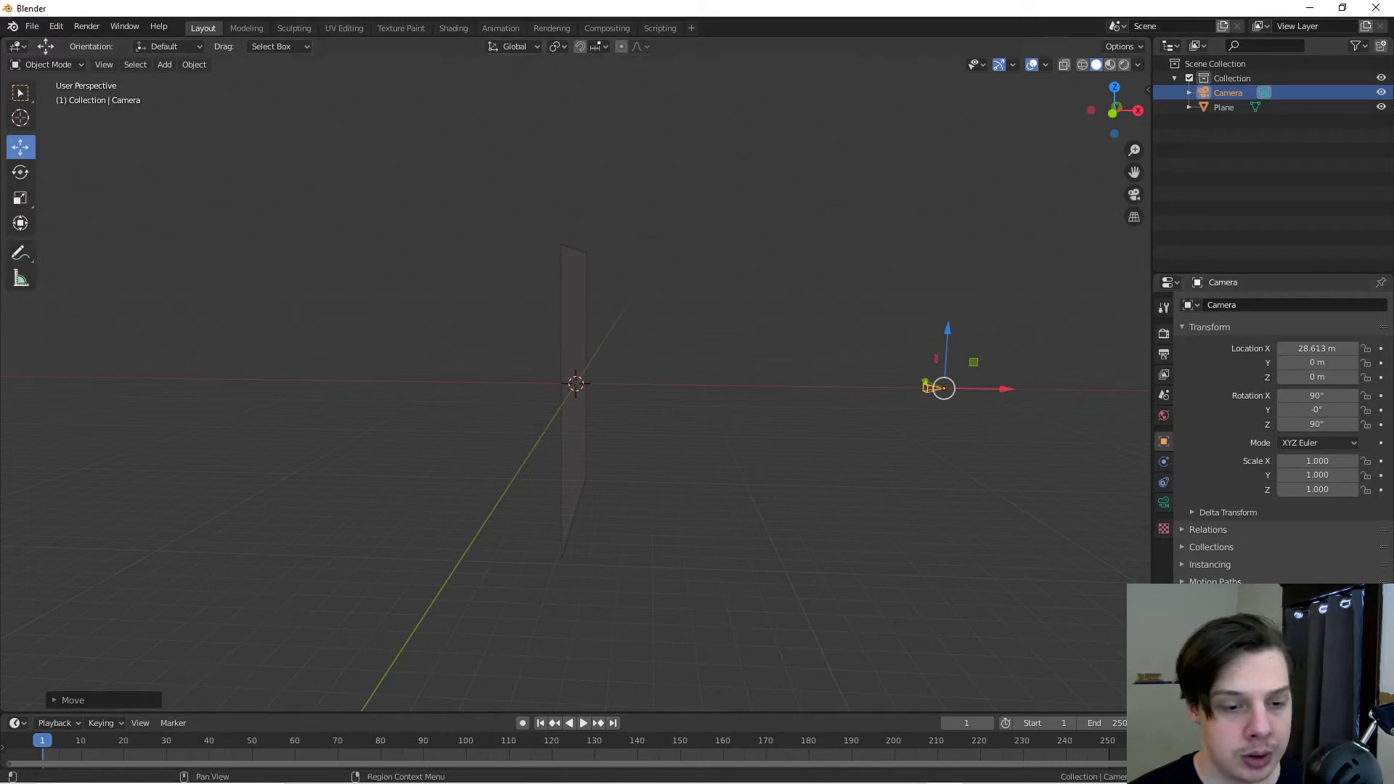
# Step: Widen the Outliner and Properties column, split the Properties editor into two stacked areas and merge them again
pyautogui.moveTo(1181, 654); pyautogui.dragTo(1120, 600)
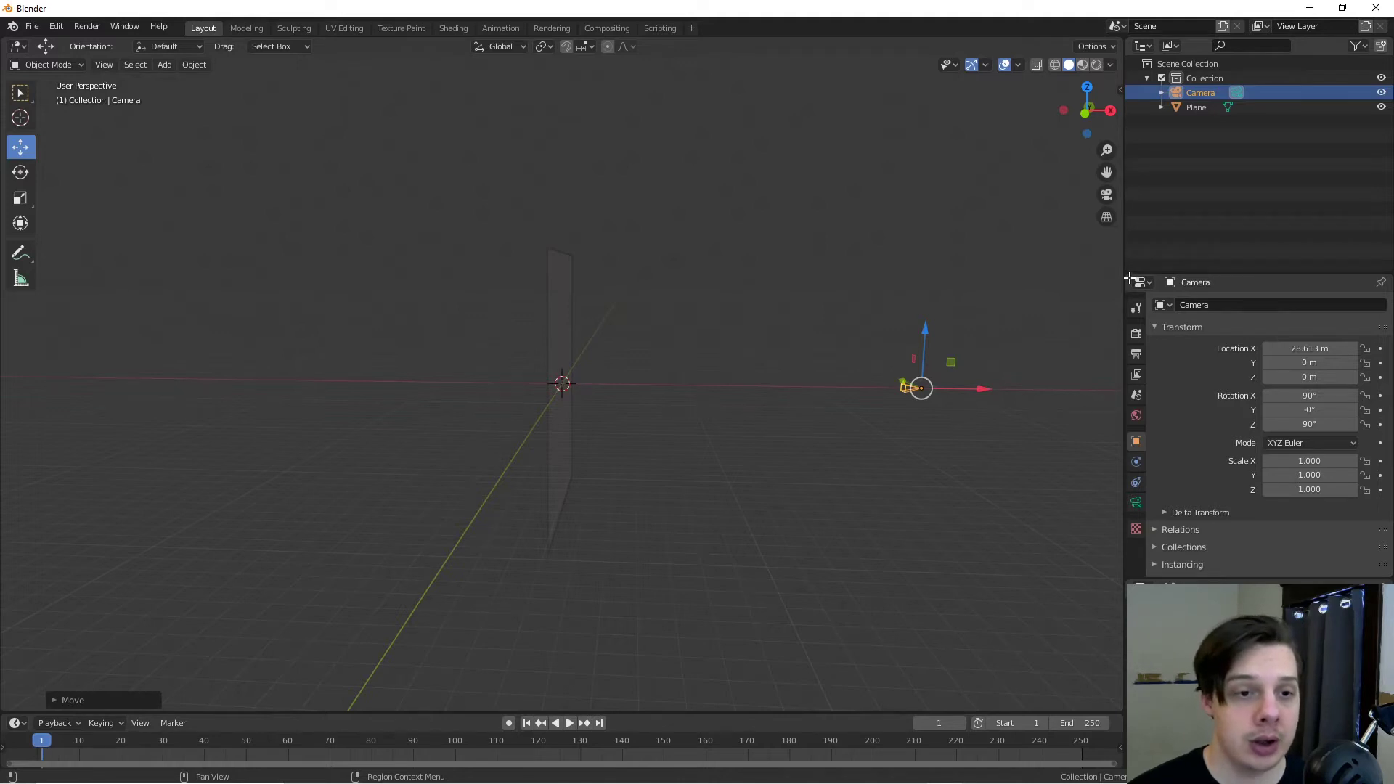
pyautogui.moveTo(1130, 280); pyautogui.dragTo(1128, 384)
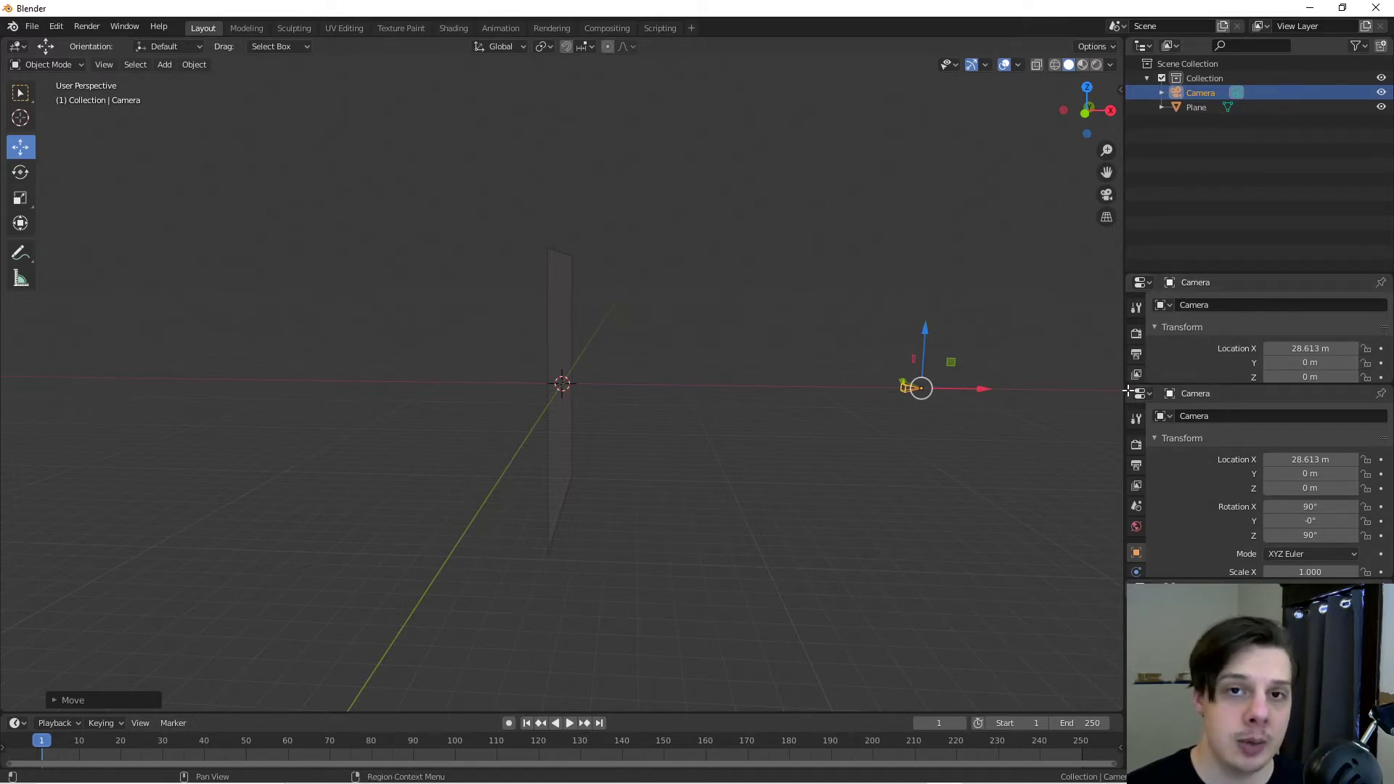
pyautogui.moveTo(1128, 392); pyautogui.dragTo(1132, 368)
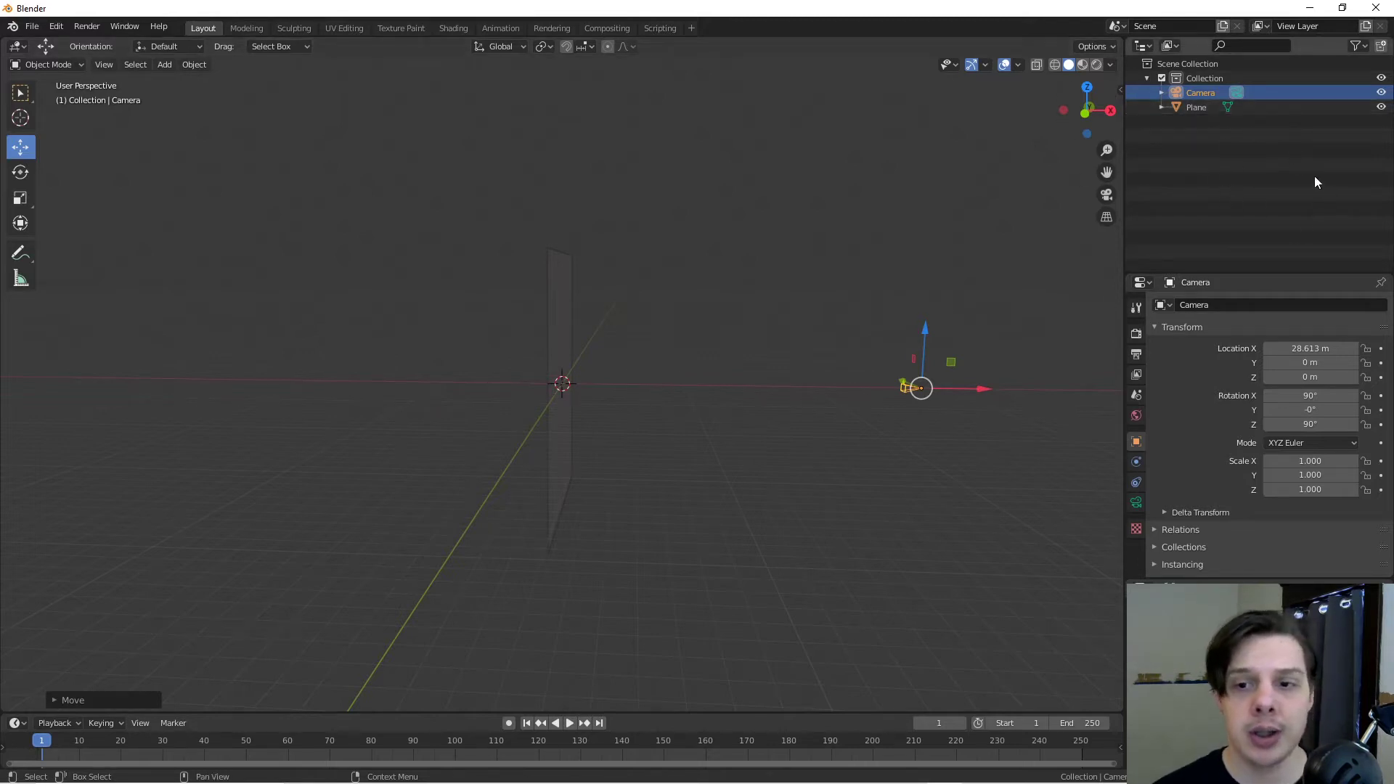
# Step: Change the Outliner area to a 3D Viewport showing the camera view and narrow its column slightly
pyautogui.click(1135, 47)
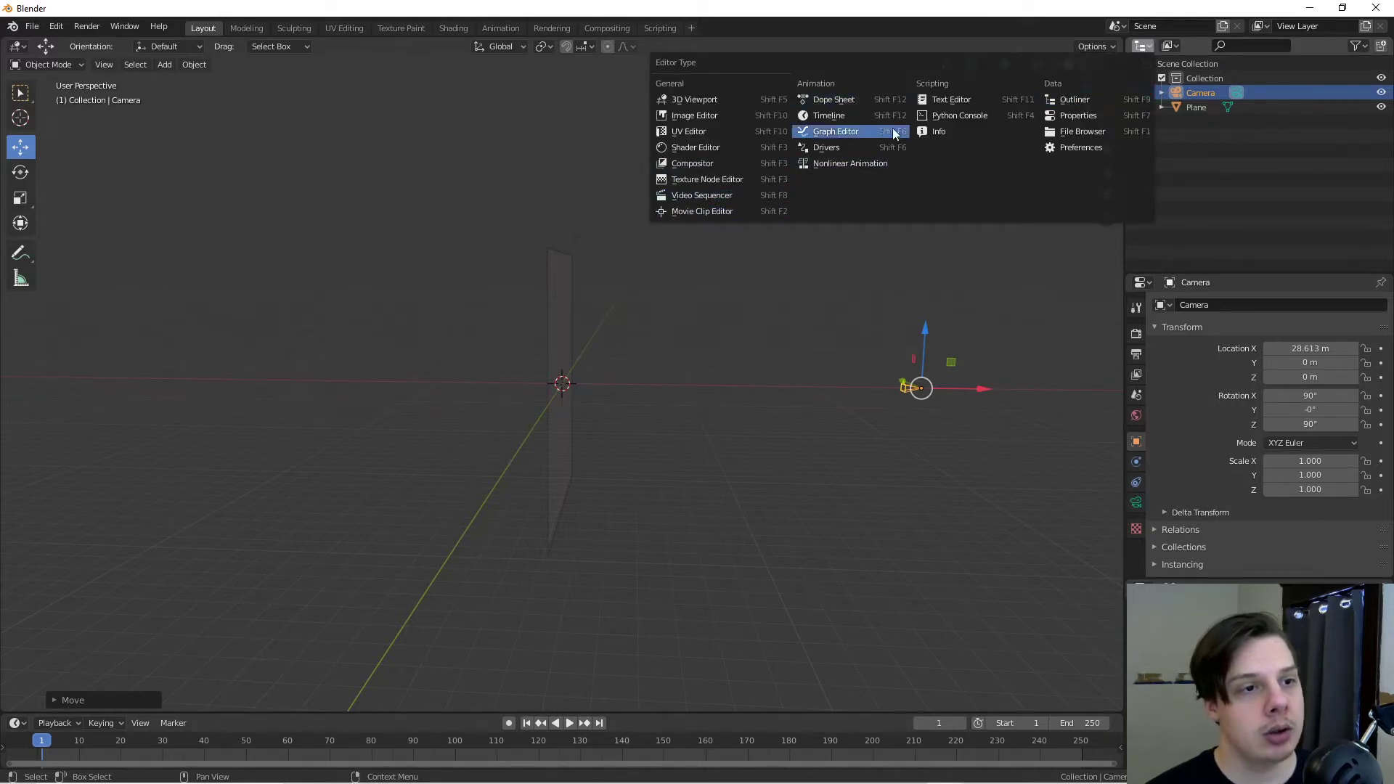
pyautogui.click(718, 98)
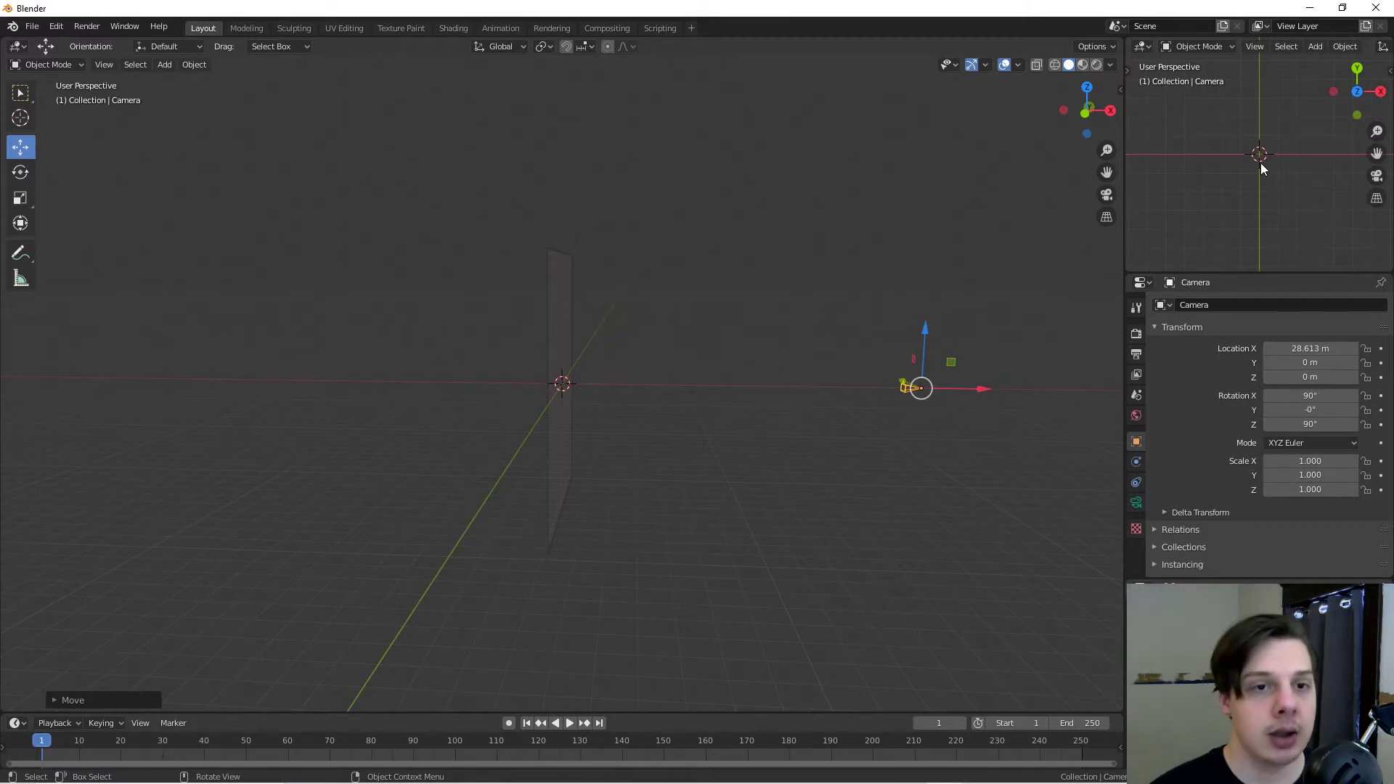
pyautogui.press('KP_0')
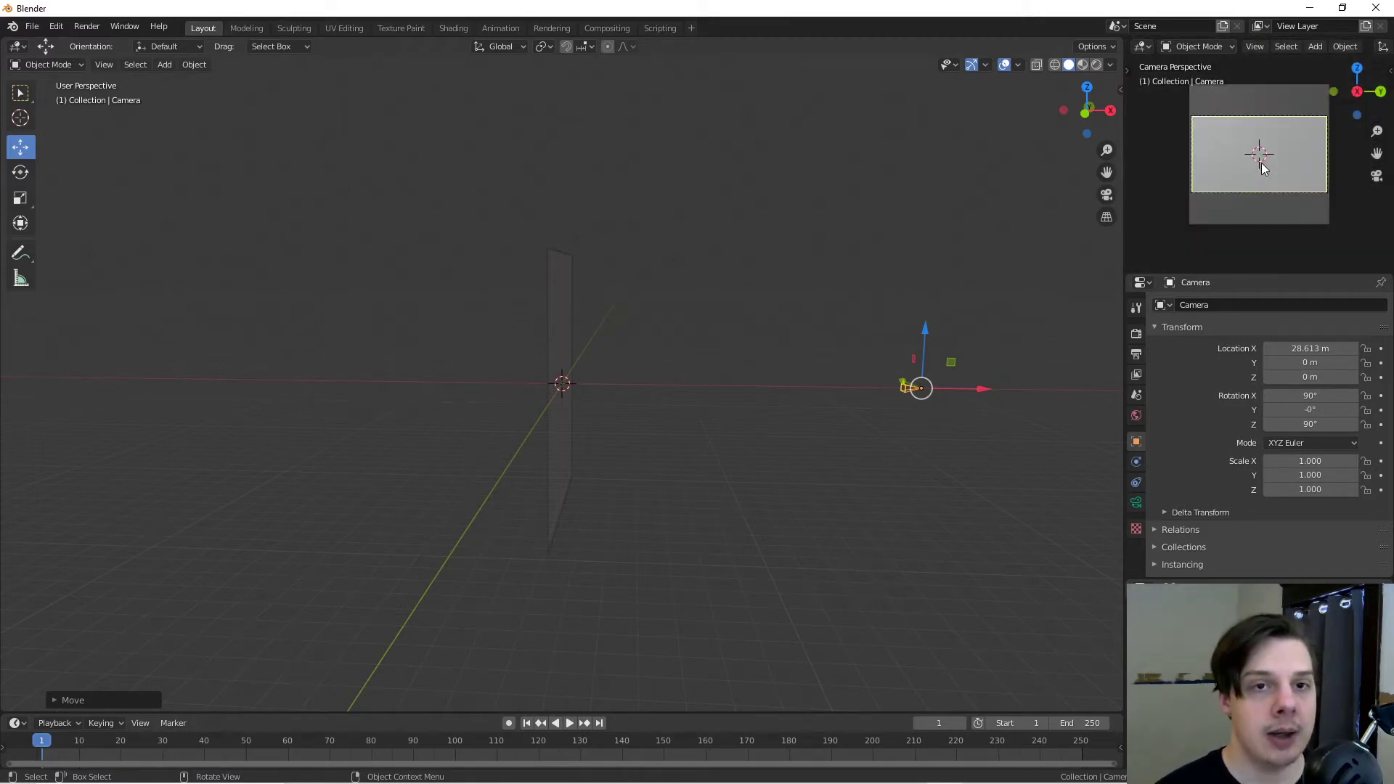
pyautogui.moveTo(1124, 266); pyautogui.dragTo(1138, 266)
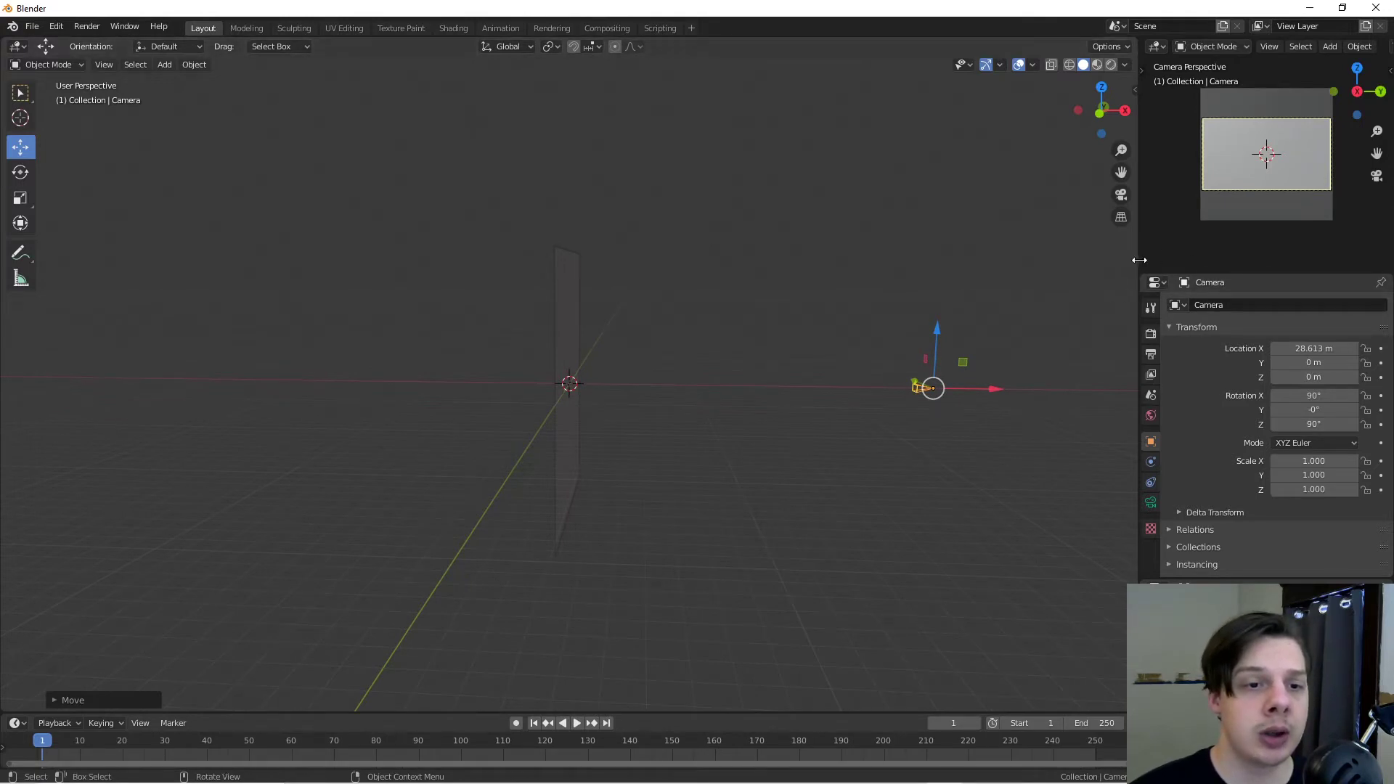
# Step: Widen the camera view's column, switch that viewport to Material Preview shading, and narrow the column again
pyautogui.moveTo(1138, 265); pyautogui.dragTo(682, 286)
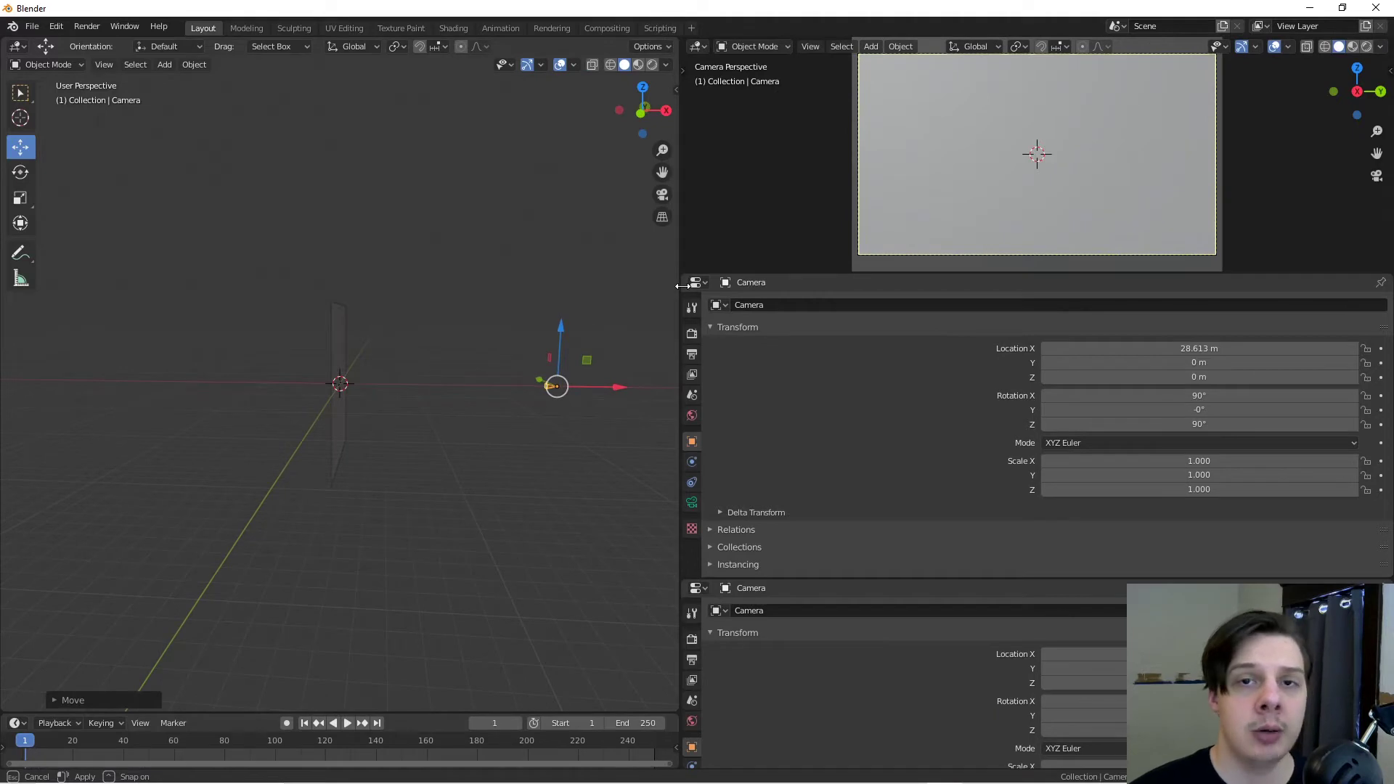
pyautogui.moveTo(683, 286); pyautogui.dragTo(683, 285)
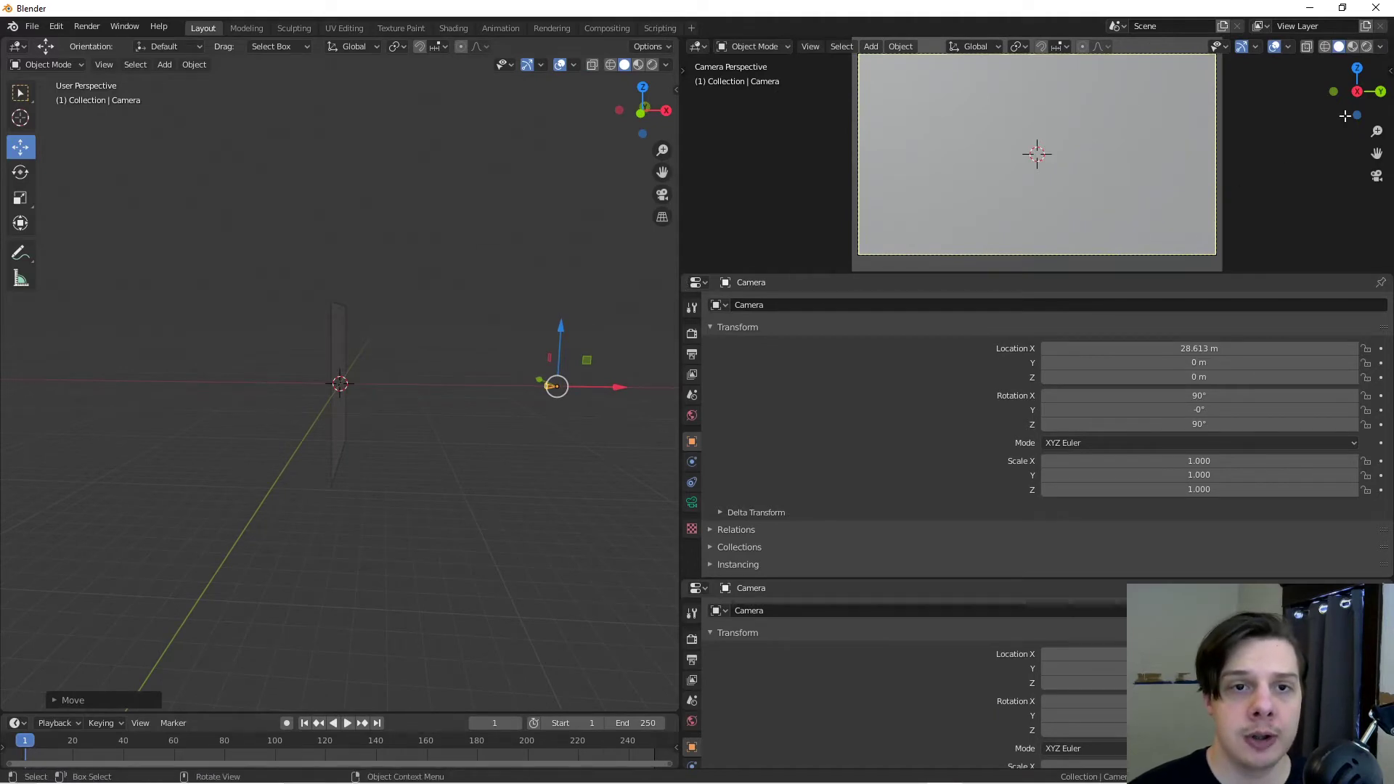
pyautogui.click(1354, 49)
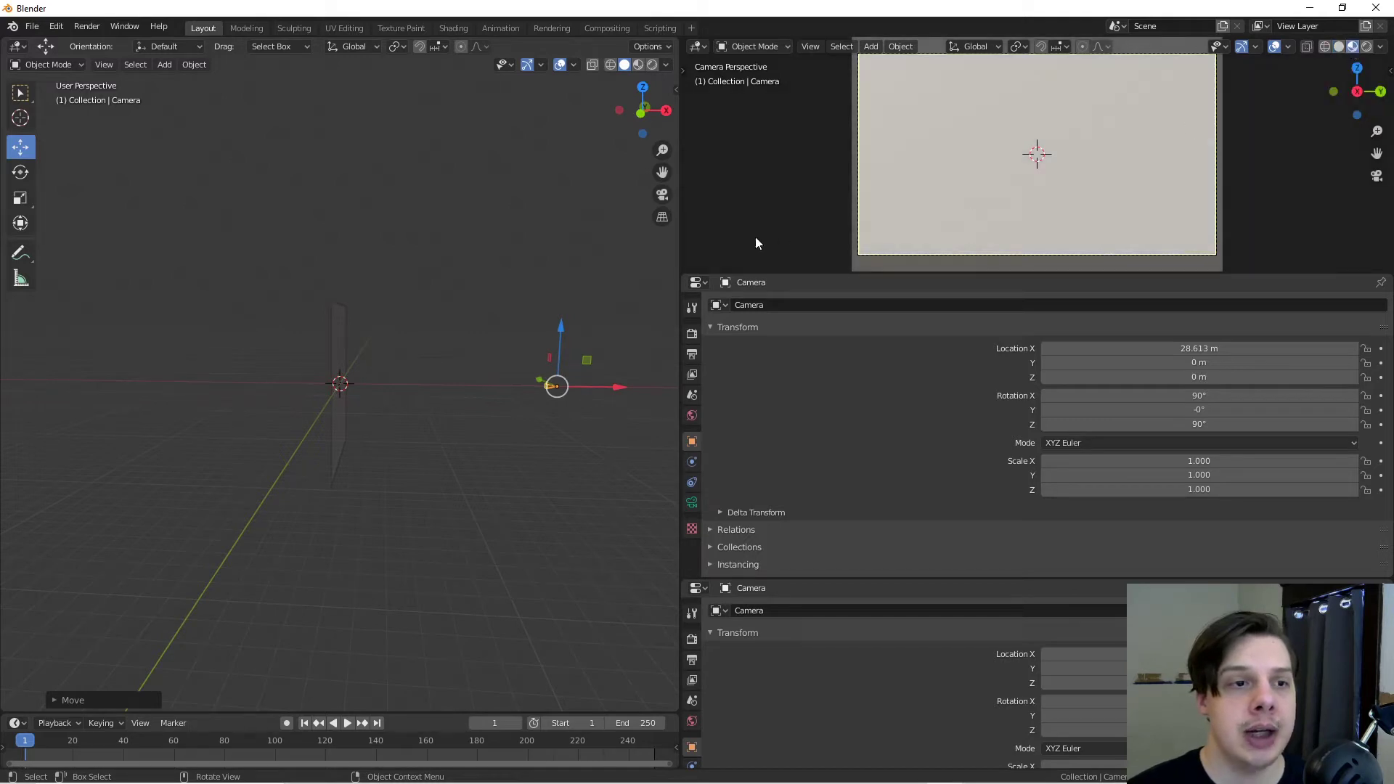
pyautogui.moveTo(682, 218)
pyautogui.mouseDown()
pyautogui.moveTo(965, 177)
pyautogui.moveTo(1073, 179)
pyautogui.mouseUp()
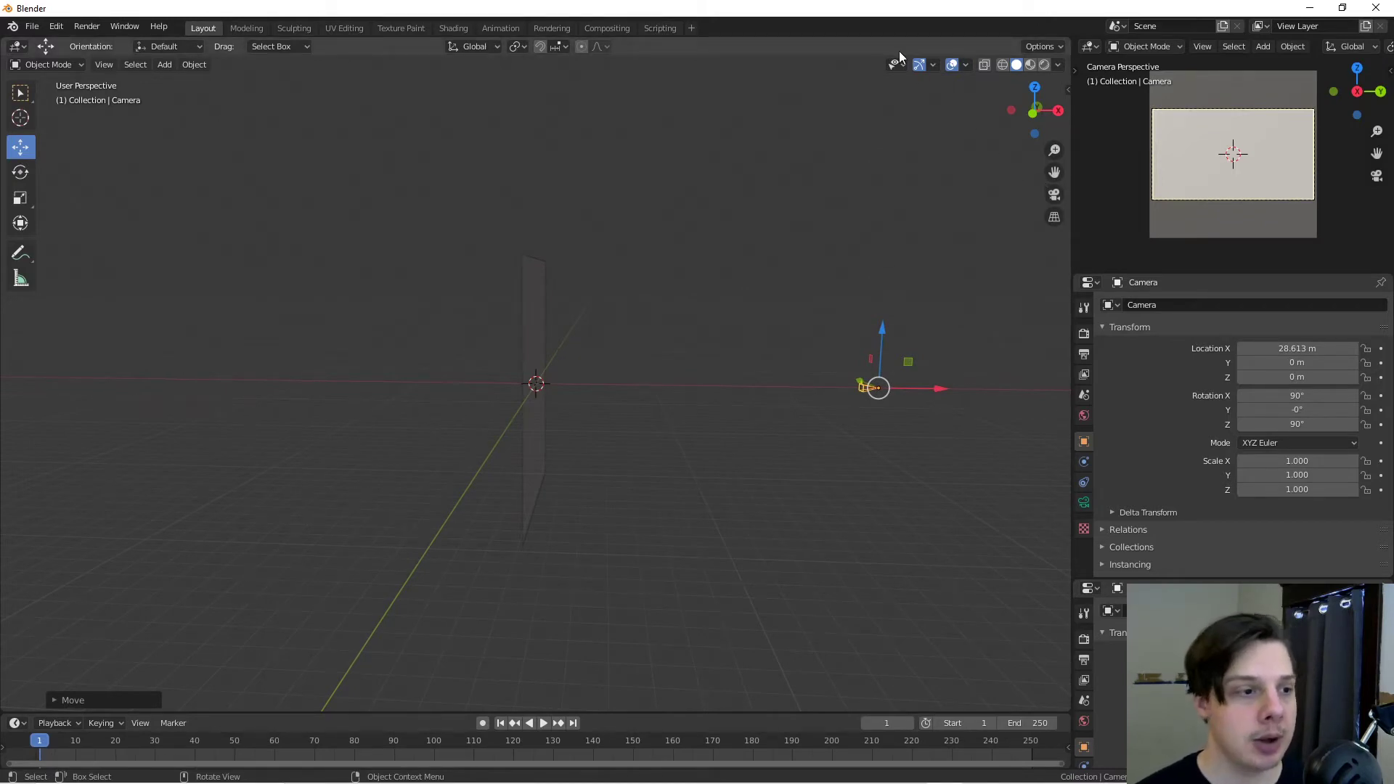
# Step: Give the plane a new material and darken its base color to a grey of about 0.058 RGB
pyautogui.click(529, 292)
pyautogui.moveTo(763, 364); pyautogui.dragTo(682, 391, button='middle')
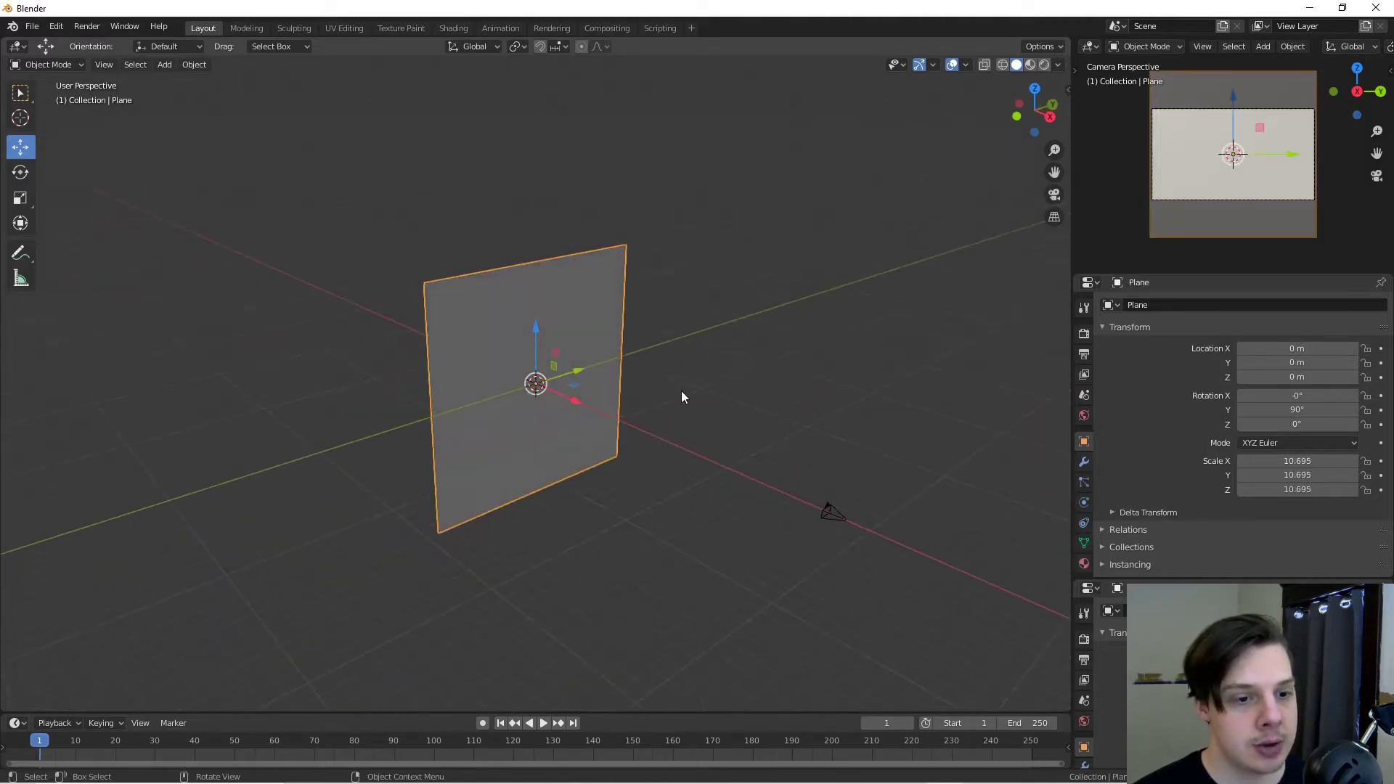
pyautogui.click(1085, 564)
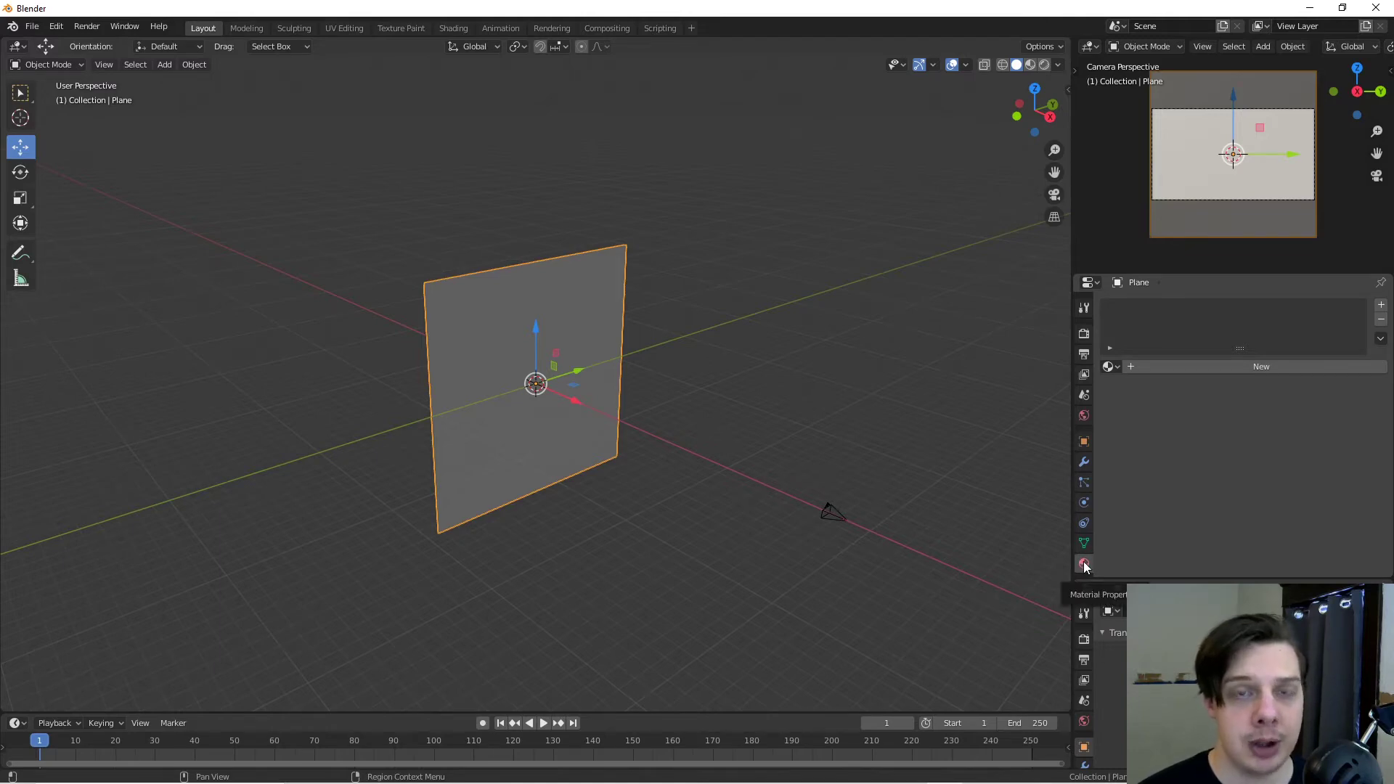
pyautogui.click(1232, 367)
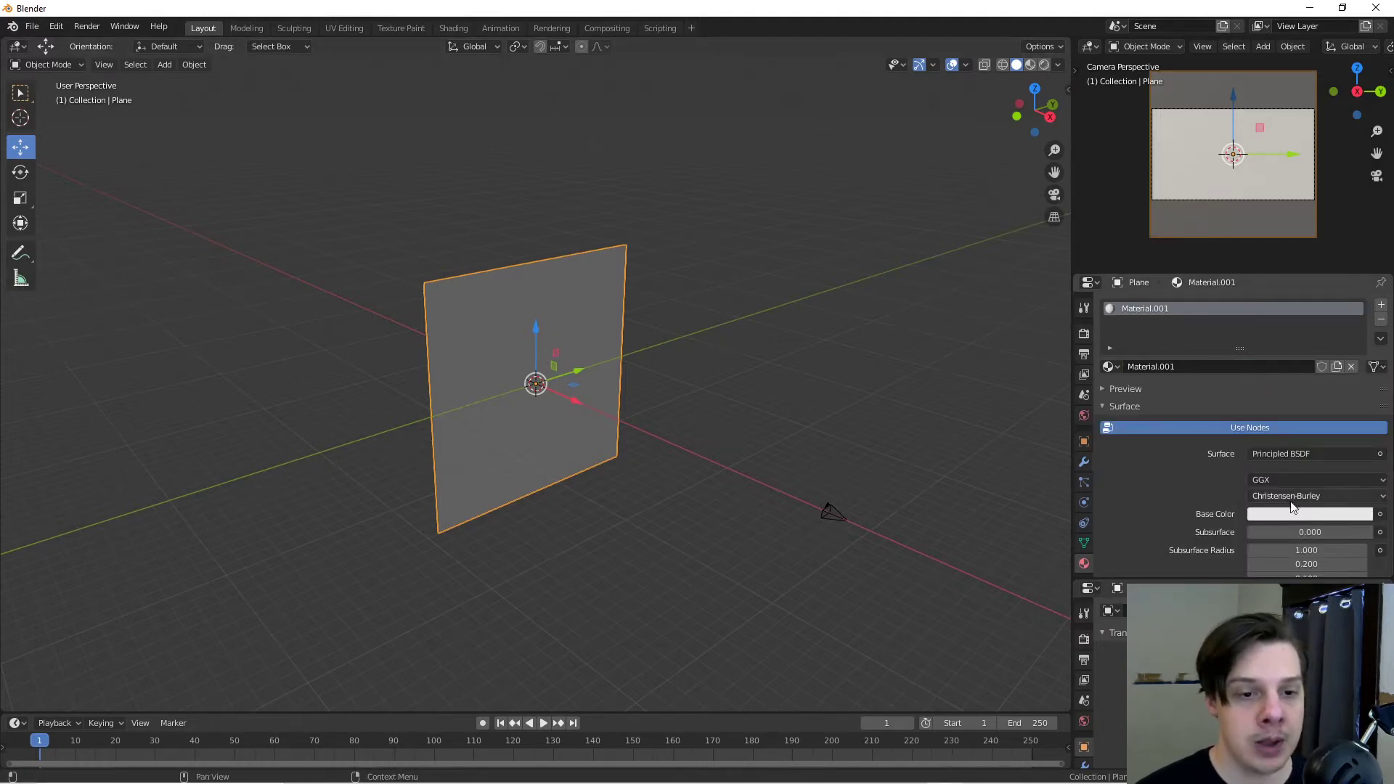
pyautogui.click(1254, 515)
pyautogui.moveTo(1363, 356); pyautogui.dragTo(1362, 388)
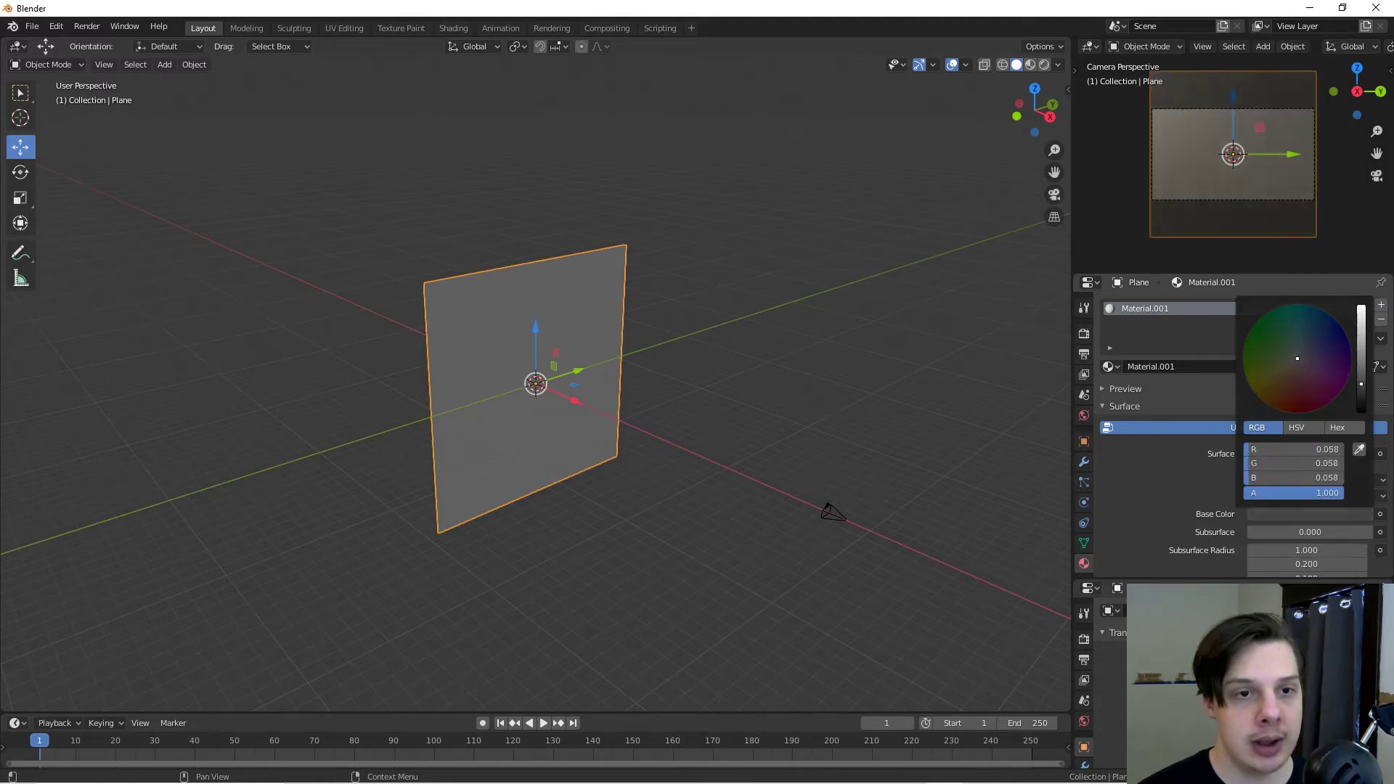
# Step: Switch the main 3D viewport to Material Preview shading and inspect the plane's material up close
pyautogui.moveTo(660, 508); pyautogui.dragTo(612, 485, button='middle')
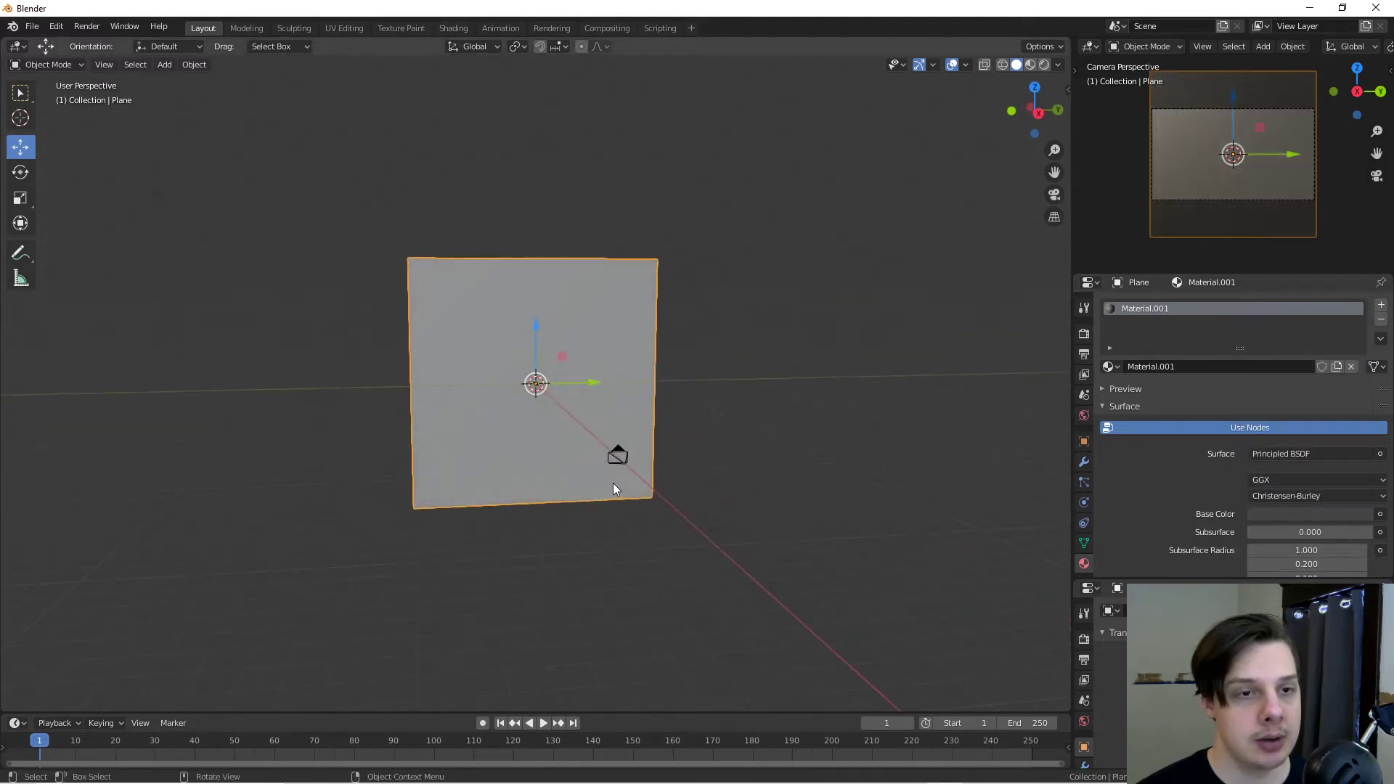
pyautogui.click(1030, 64)
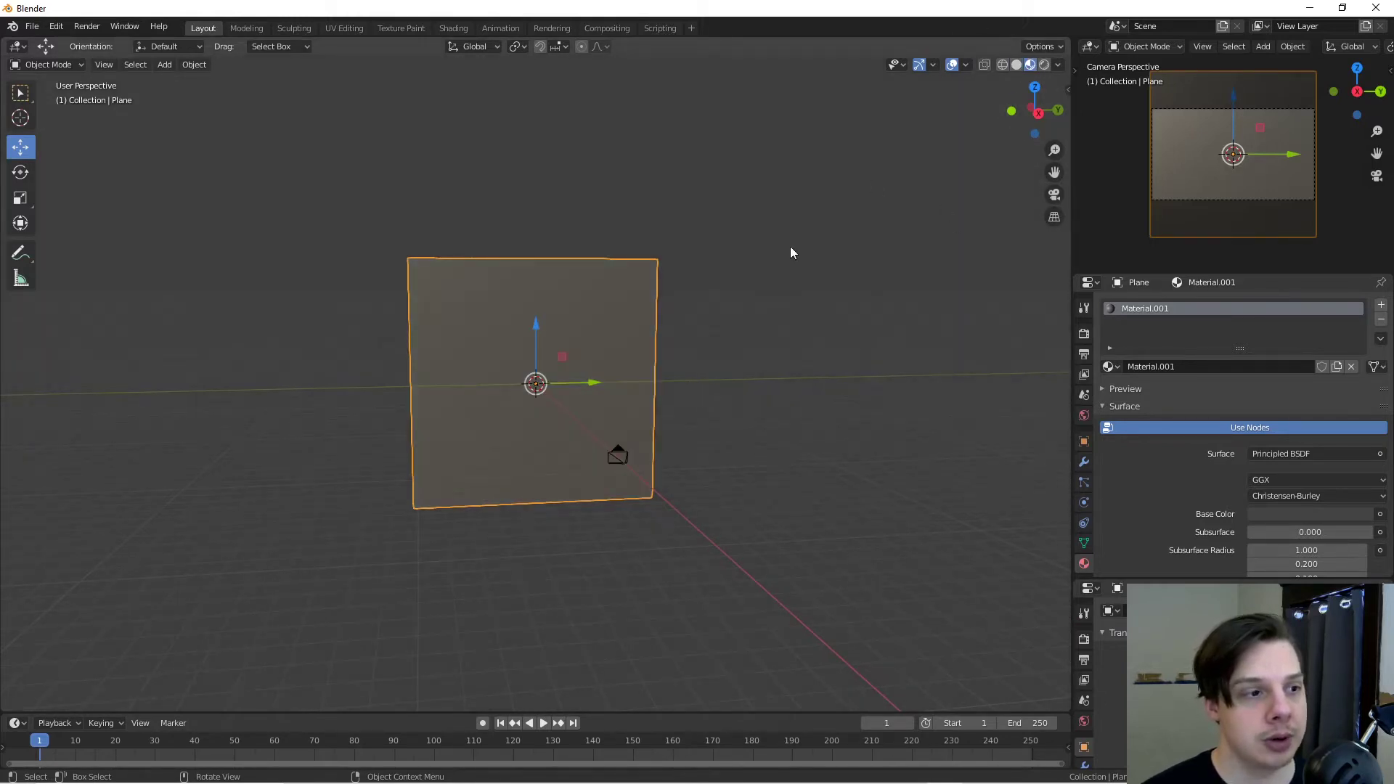
pyautogui.moveTo(791, 249); pyautogui.dragTo(667, 316, button='middle')
pyautogui.scroll(3, 690, 314)
# Step: Change the scene's render engine to Cycles
pyautogui.click(1084, 333)
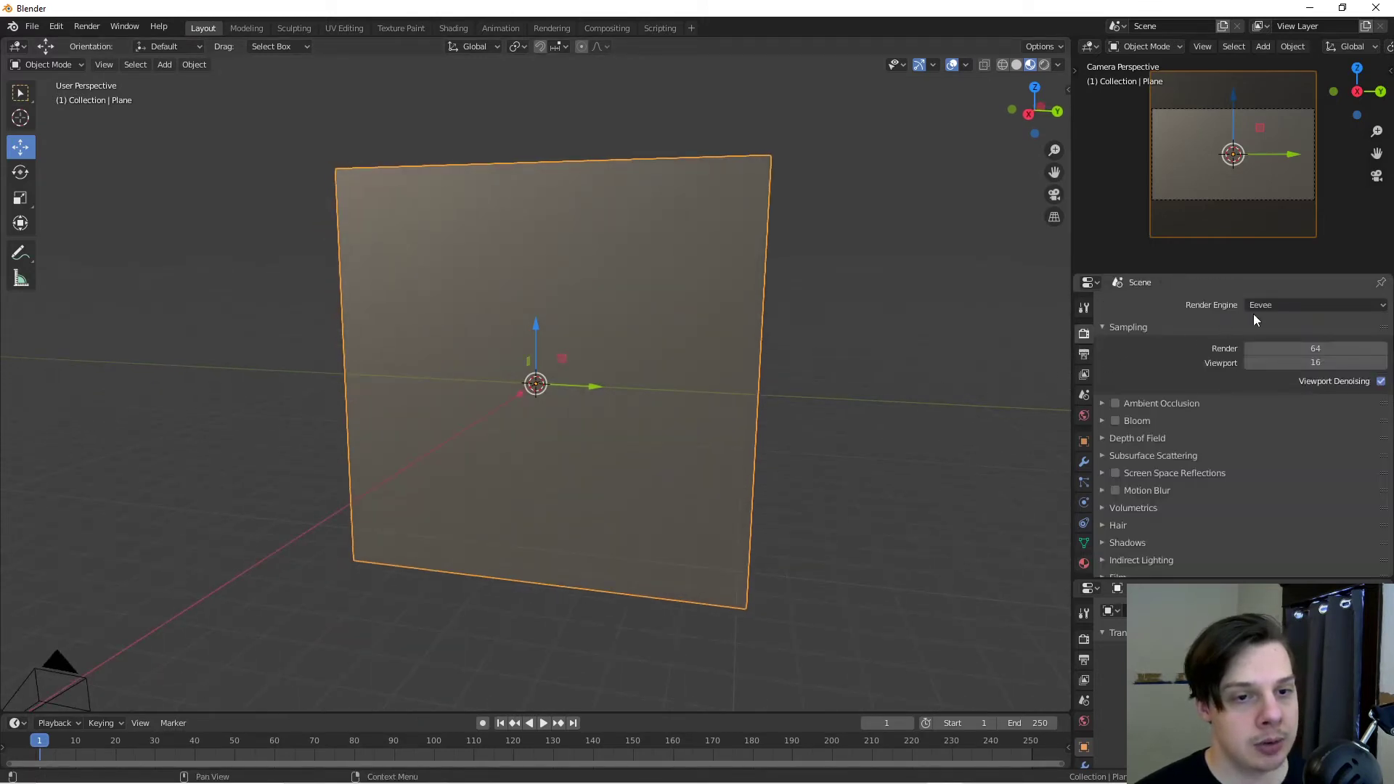
pyautogui.click(1282, 305)
pyautogui.click(1244, 303)
pyautogui.click(1278, 305)
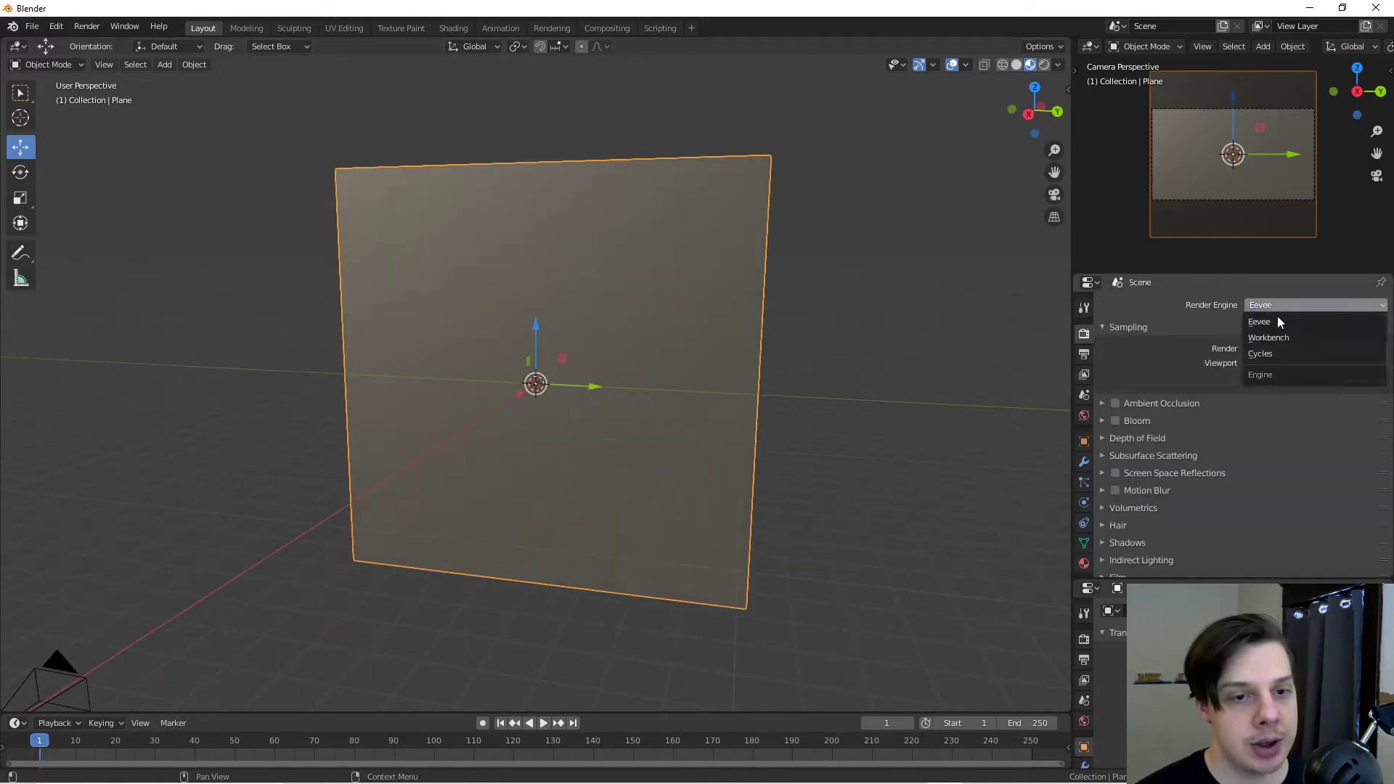
pyautogui.click(1278, 353)
# Step: Add a text object at the origin, on the plane
pyautogui.moveTo(740, 457); pyautogui.dragTo(791, 418, button='middle')
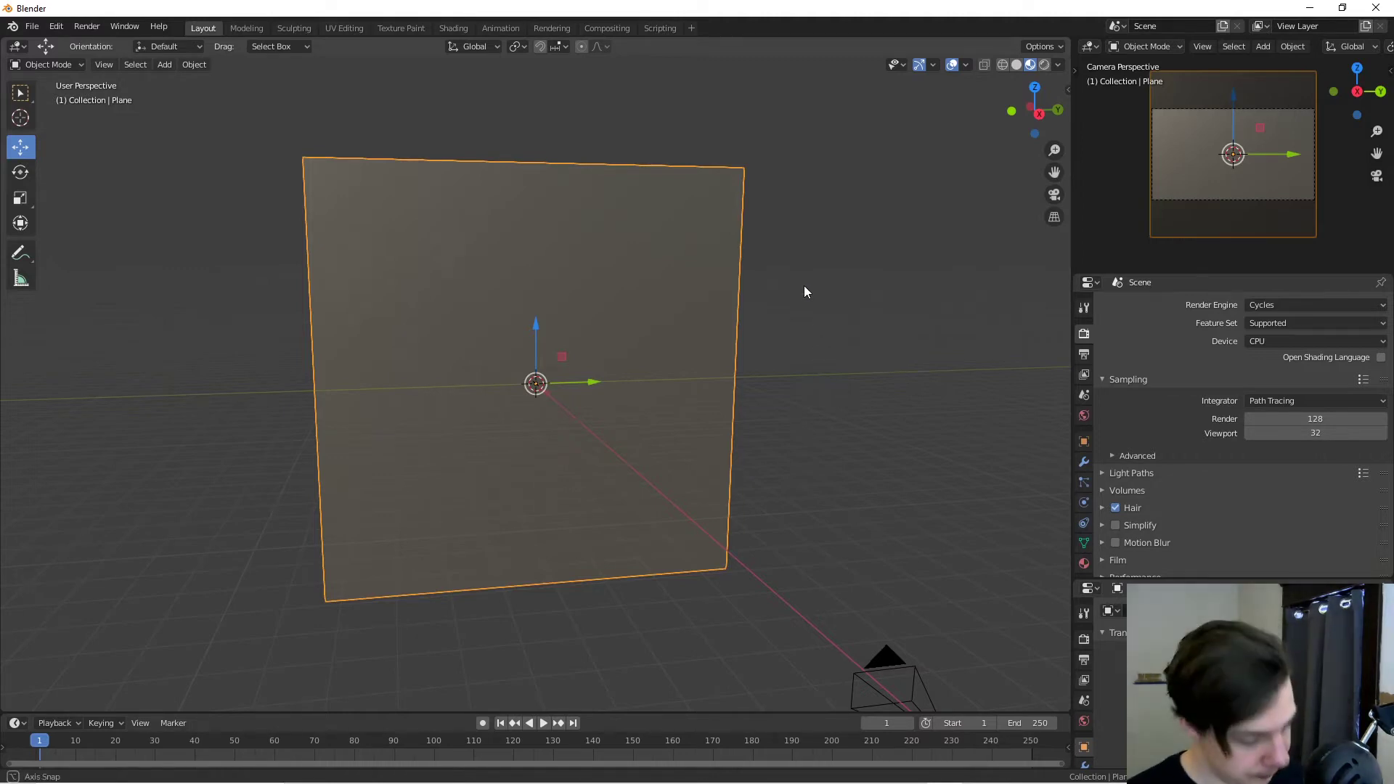
pyautogui.moveTo(804, 285); pyautogui.dragTo(795, 291, button='middle')
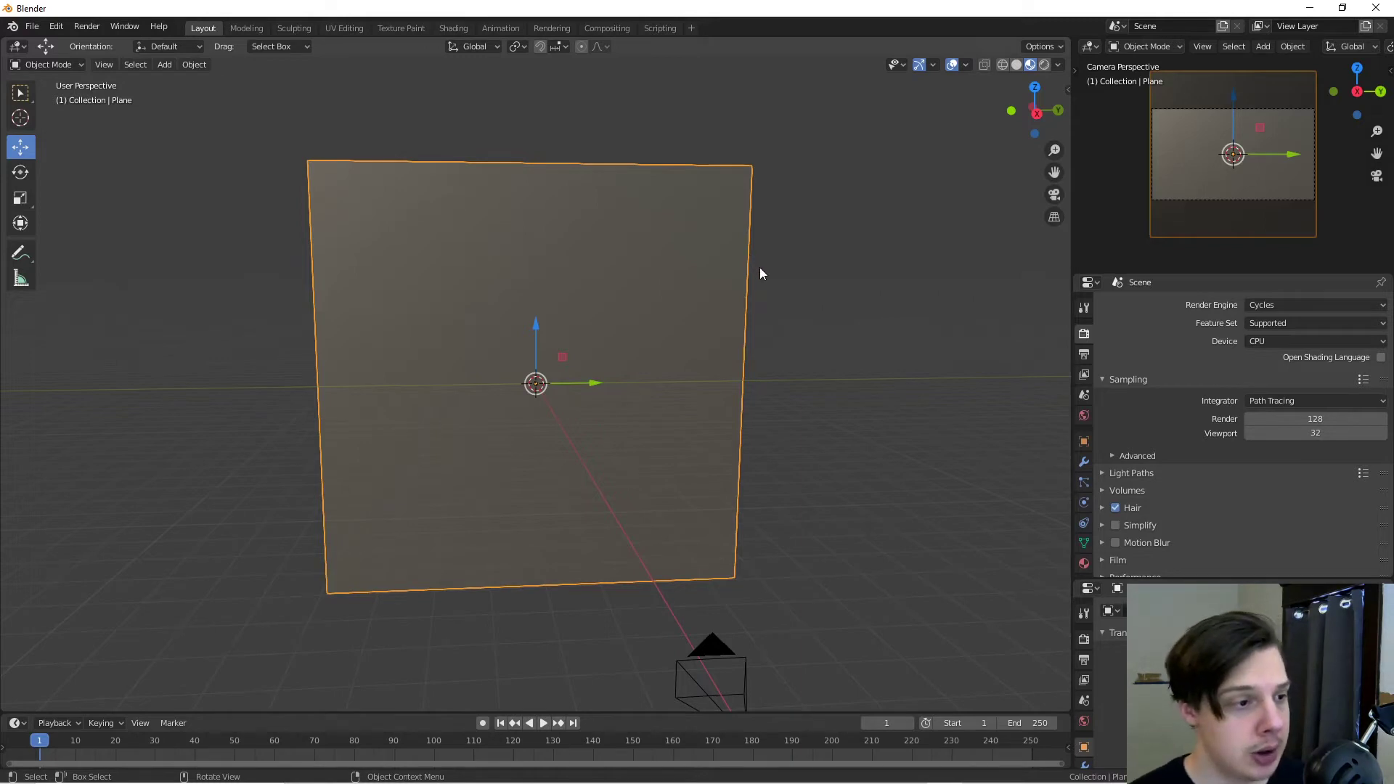
pyautogui.moveTo(760, 267); pyautogui.dragTo(703, 279, button='middle')
pyautogui.scroll(-4, 687, 309)
pyautogui.moveTo(652, 354)
pyautogui.mouseDown(button='middle')
pyautogui.moveTo(756, 350)
pyautogui.moveTo(664, 356)
pyautogui.mouseUp(button='middle')
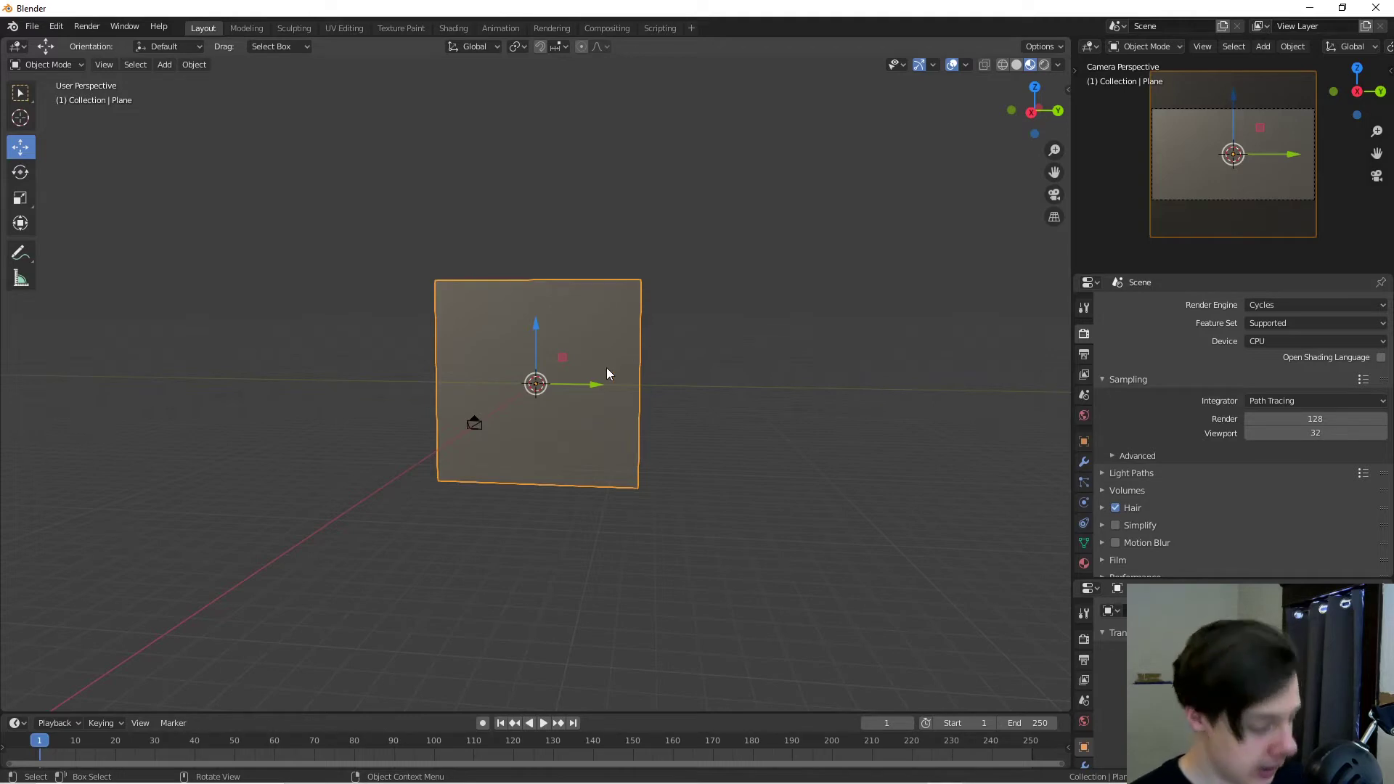
pyautogui.hotkey('shift', 'a')
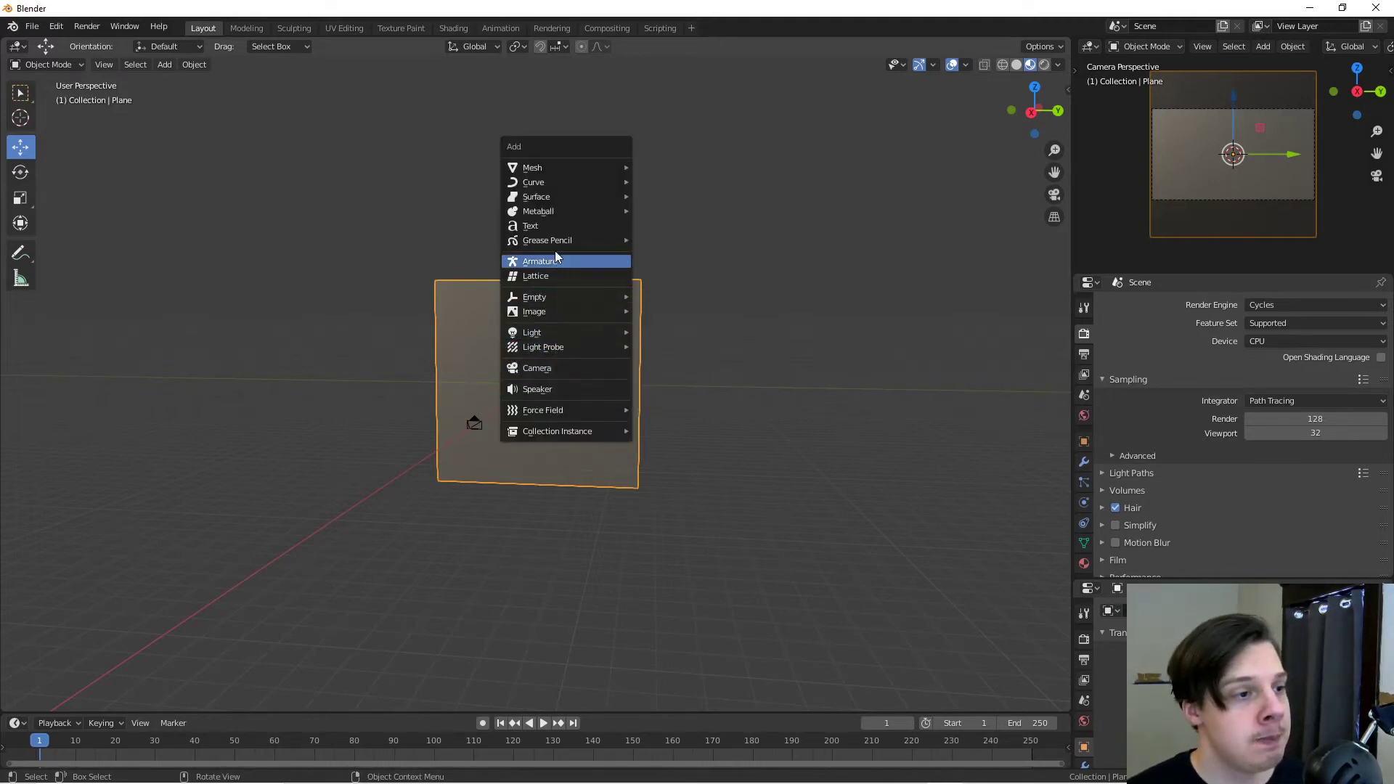
pyautogui.click(547, 228)
# Step: Stand the text upright and face it toward the camera by rotating it 90° about X and 90° about Z
pyautogui.moveTo(600, 456); pyautogui.dragTo(740, 534, button='middle')
pyautogui.scroll(7, 746, 464)
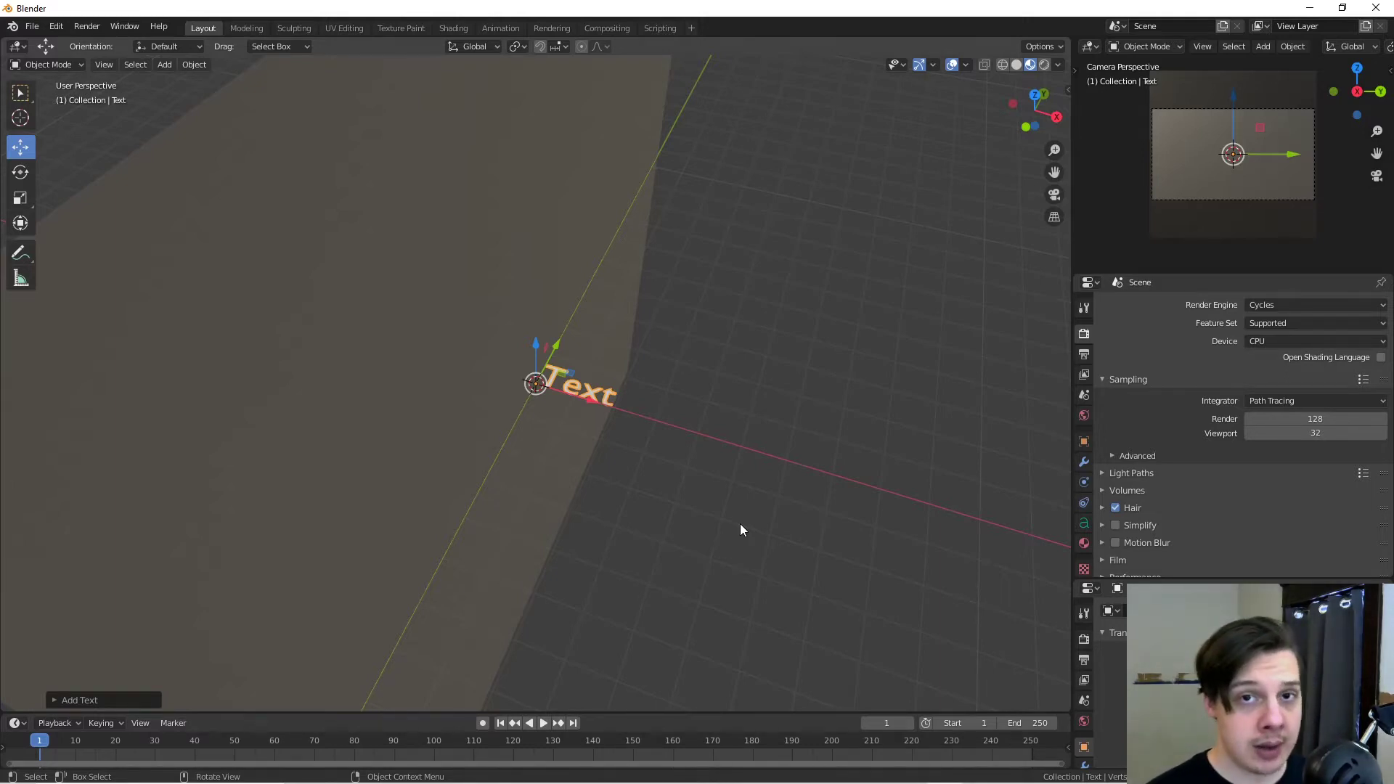
pyautogui.press('r')
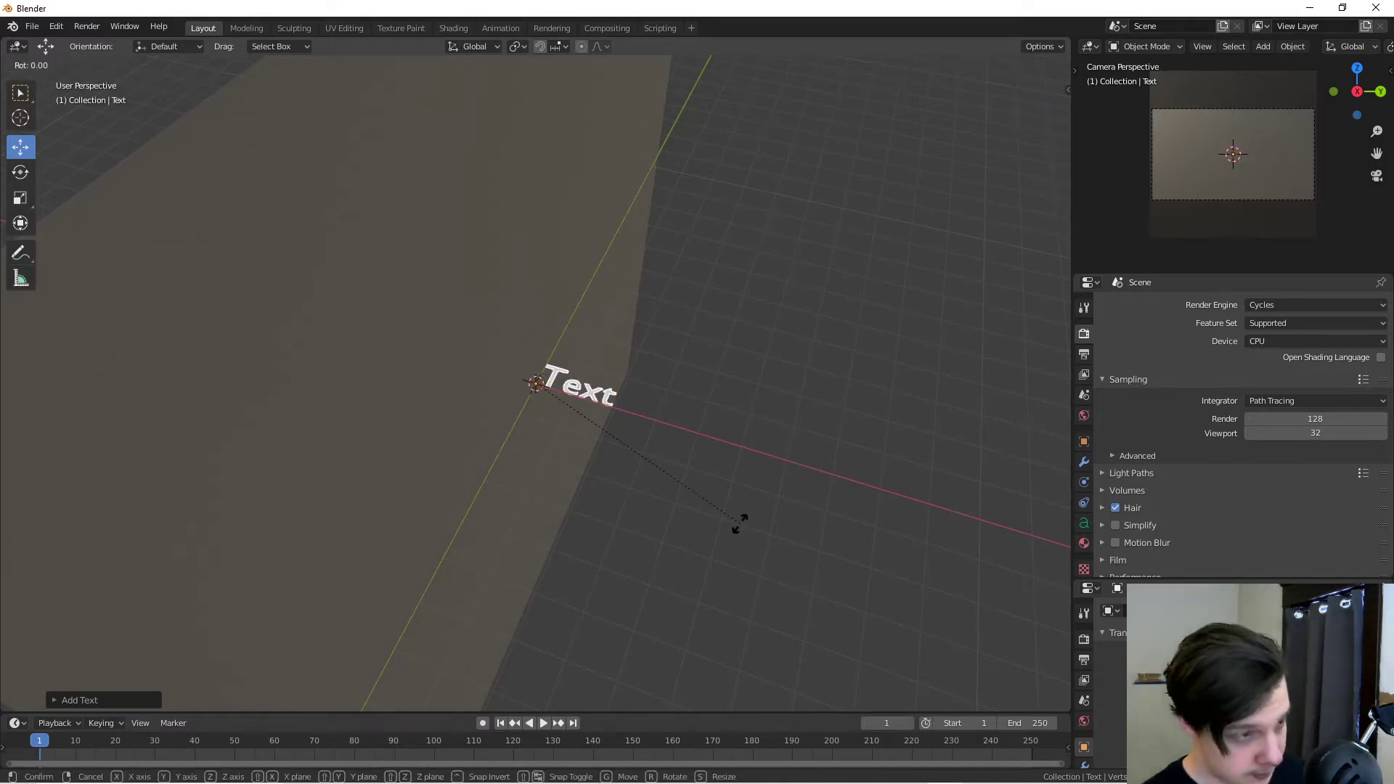
pyautogui.write('x')
pyautogui.write('90')
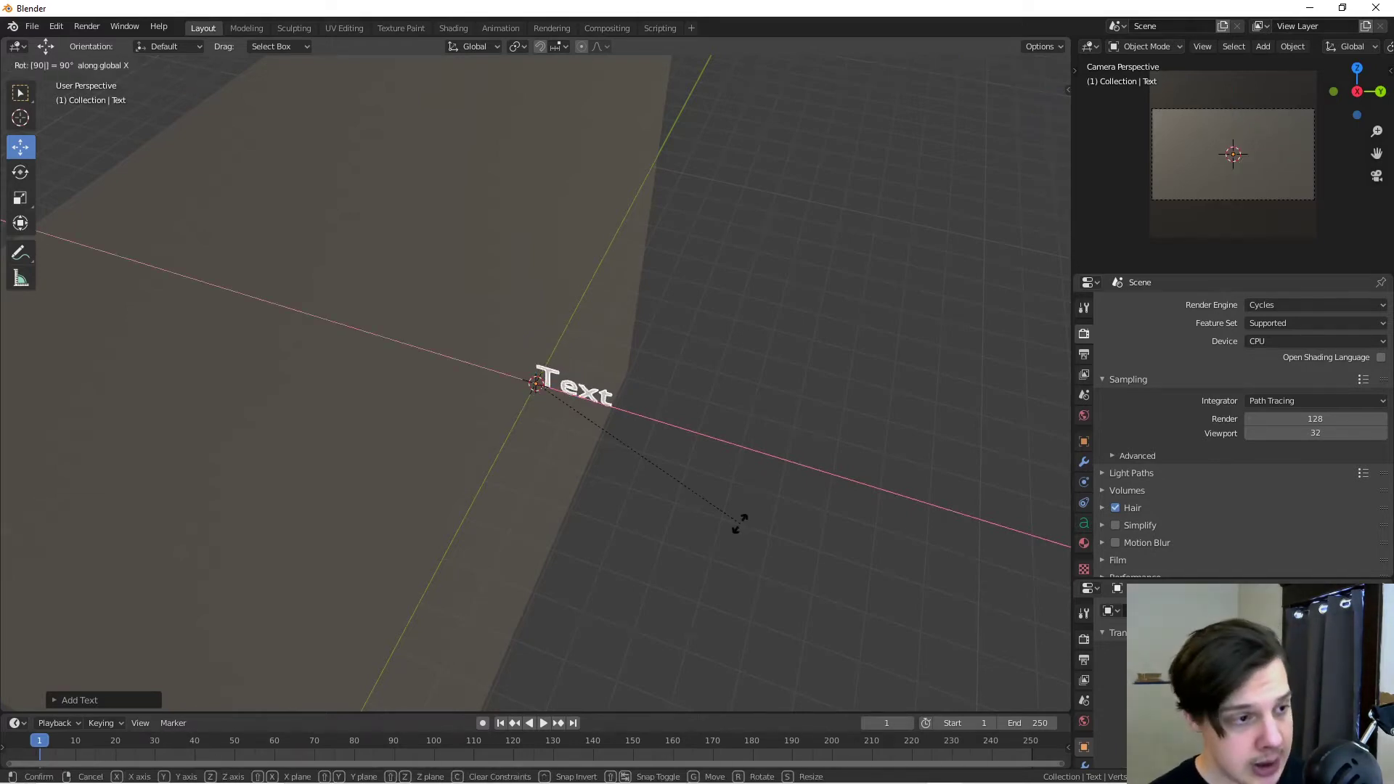
pyautogui.press('Return')
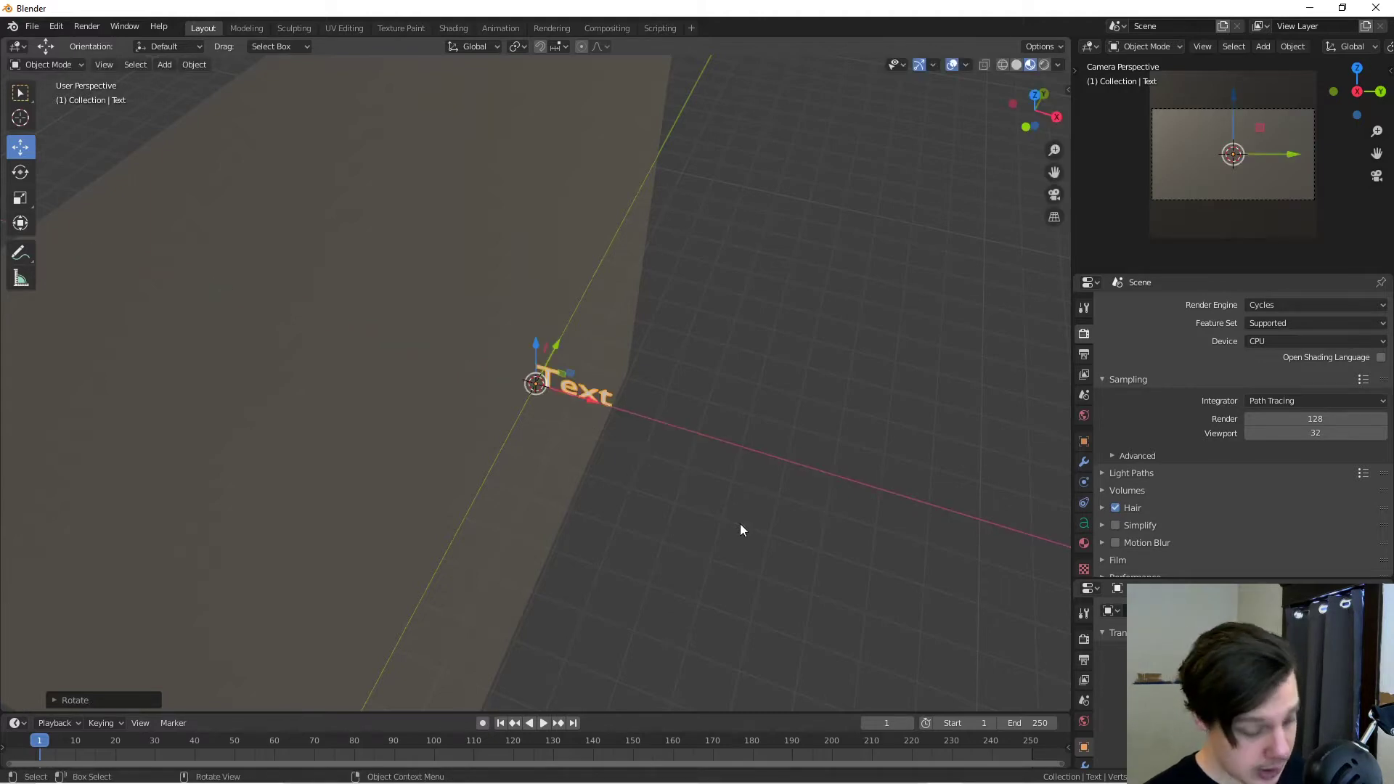
pyautogui.press('r')
pyautogui.write('z')
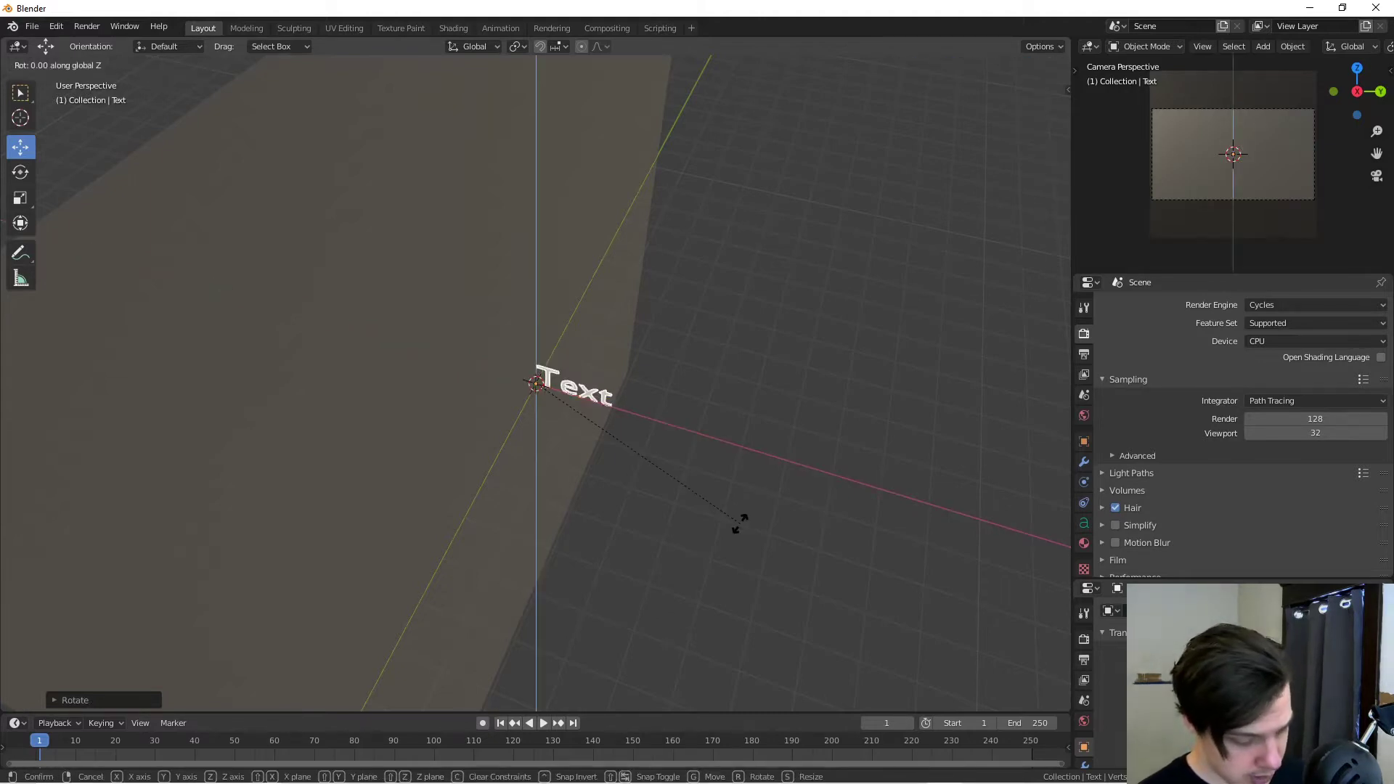
pyautogui.write('90')
pyautogui.press('Return')
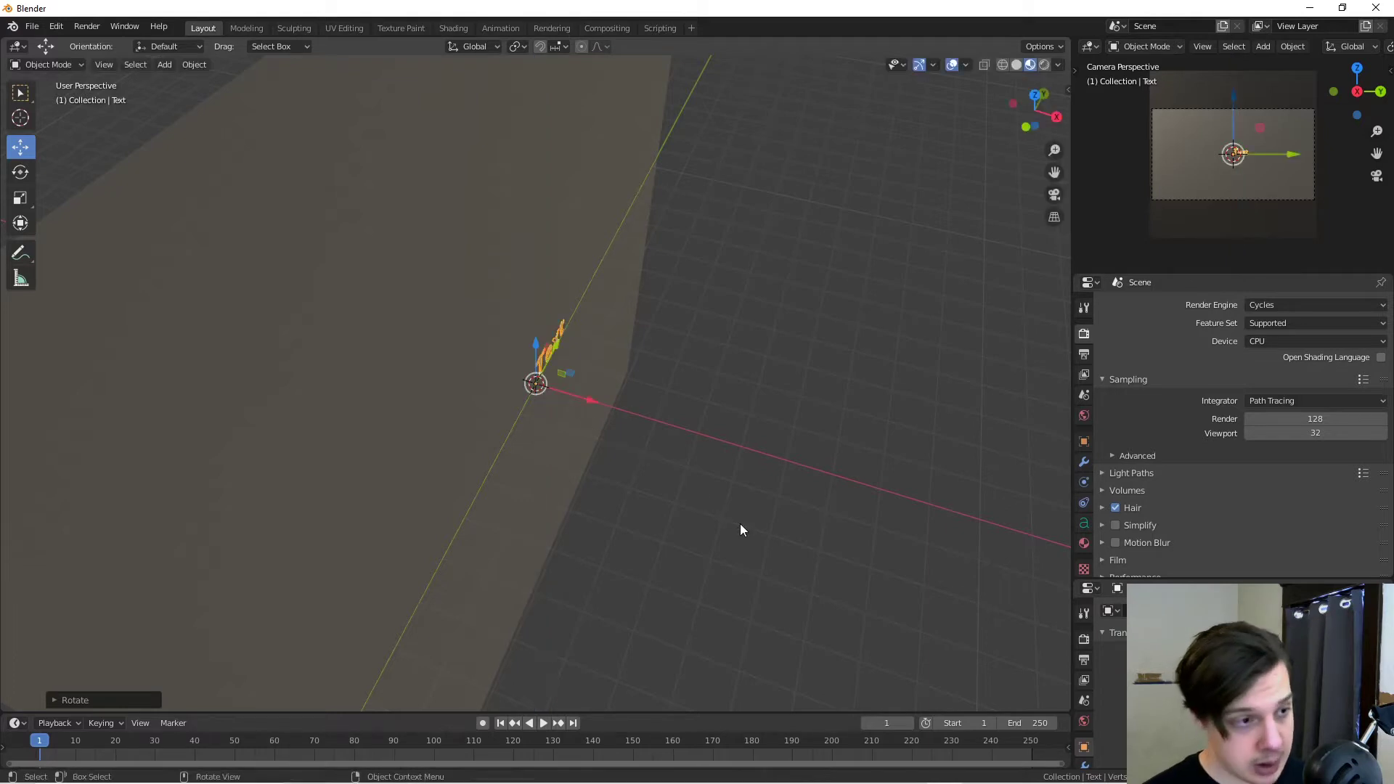
# Step: Move the text slightly in front of the plane toward the camera and a little along negative Y
pyautogui.moveTo(764, 506); pyautogui.dragTo(573, 416, button='middle')
pyautogui.moveTo(591, 390); pyautogui.dragTo(554, 420)
pyautogui.moveTo(553, 421); pyautogui.dragTo(641, 458, button='middle')
pyautogui.moveTo(541, 423); pyautogui.dragTo(569, 464, button='middle')
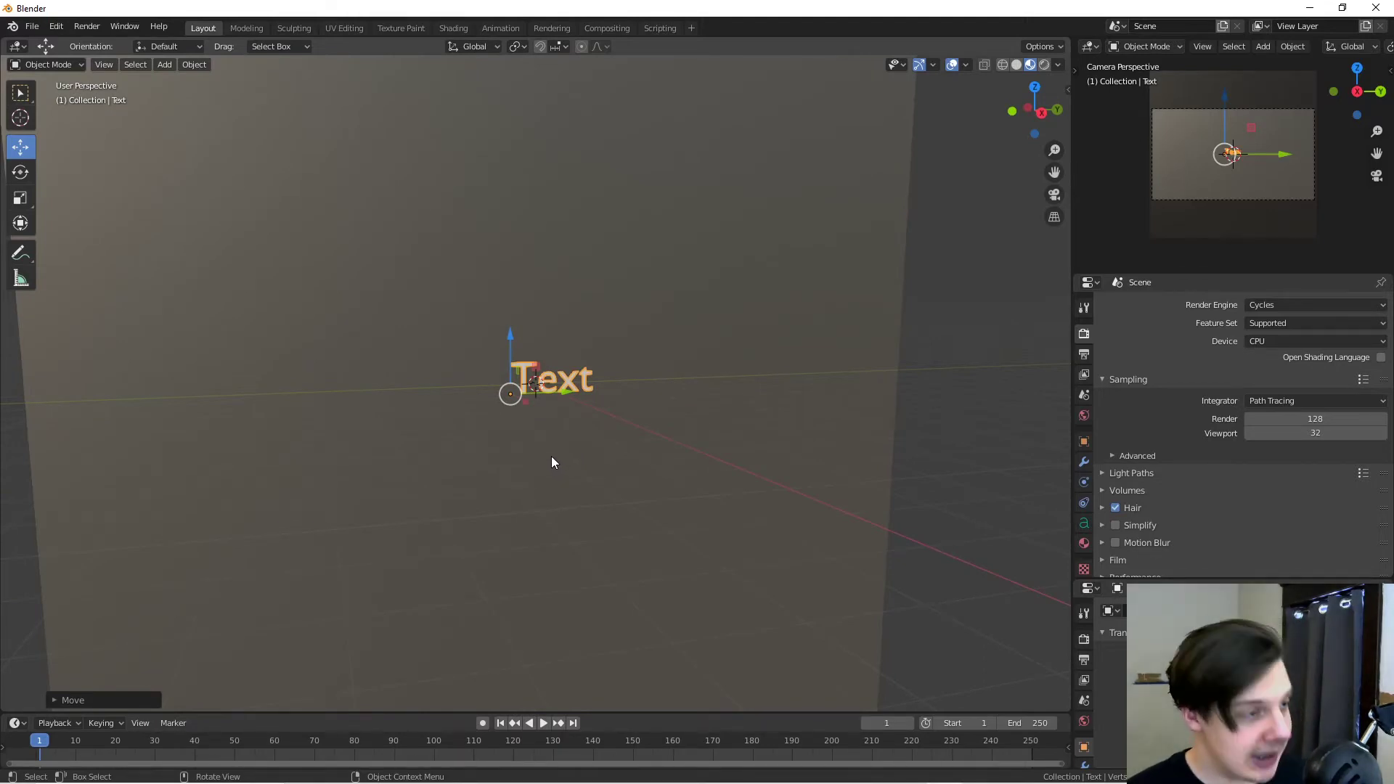
# Step: Switch the text object back and forth between Object Mode and Edit Mode
pyautogui.press('Tab')
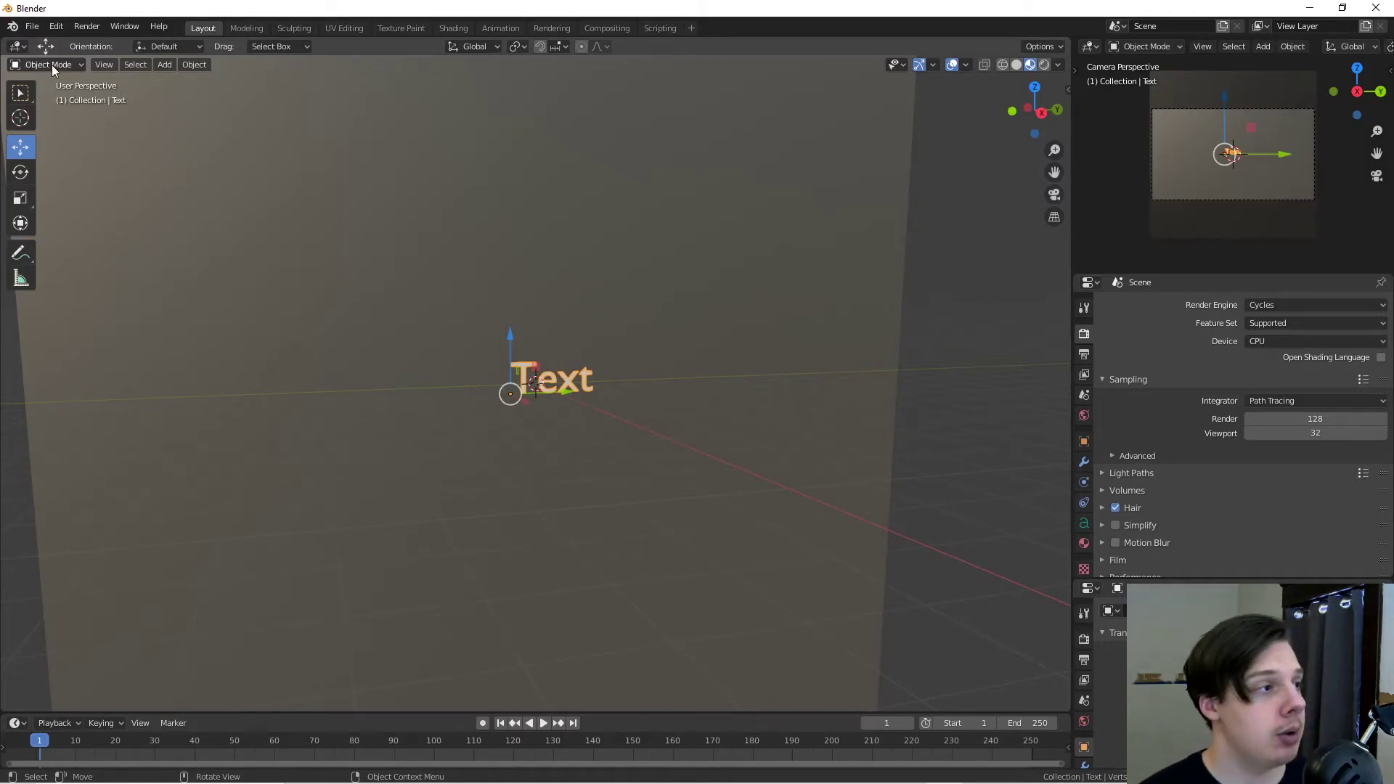
pyautogui.click(31, 67)
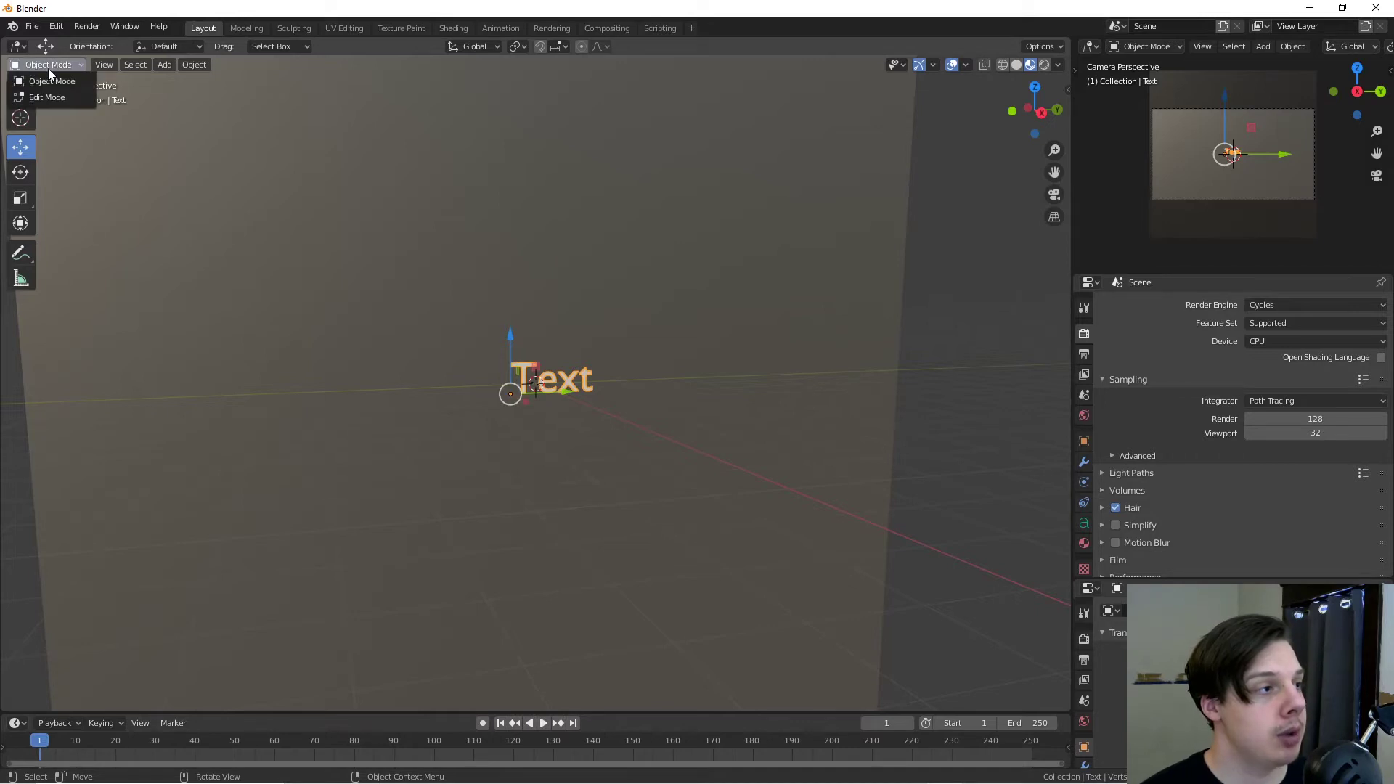
pyautogui.click(50, 99)
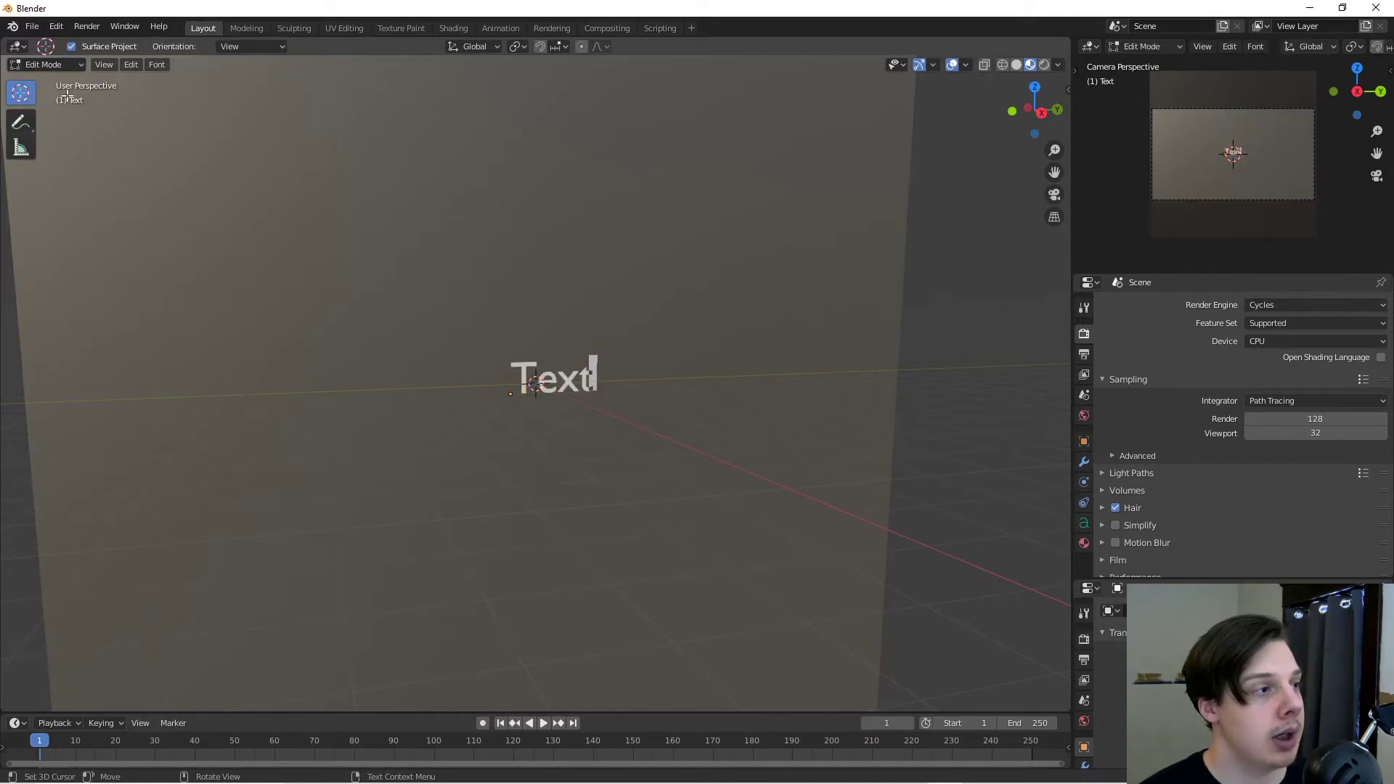
pyautogui.click(64, 64)
pyautogui.click(51, 81)
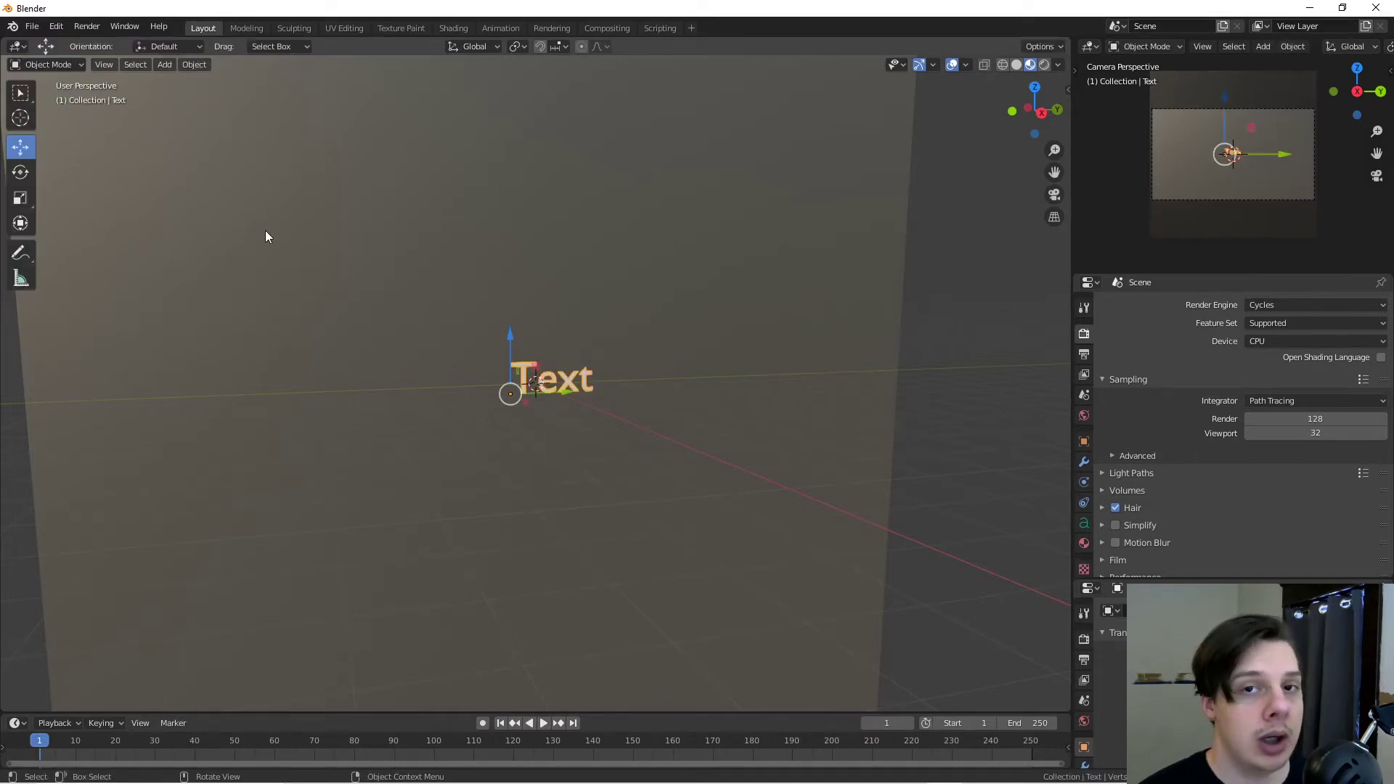
pyautogui.press('Tab')
pyautogui.press('Tab')
pyautogui.press('Tab')
pyautogui.press('Tab')
# Step: Replace the text object's wording with "Youtube Intro" in Edit Mode and return to Object Mode
pyautogui.press('Tab')
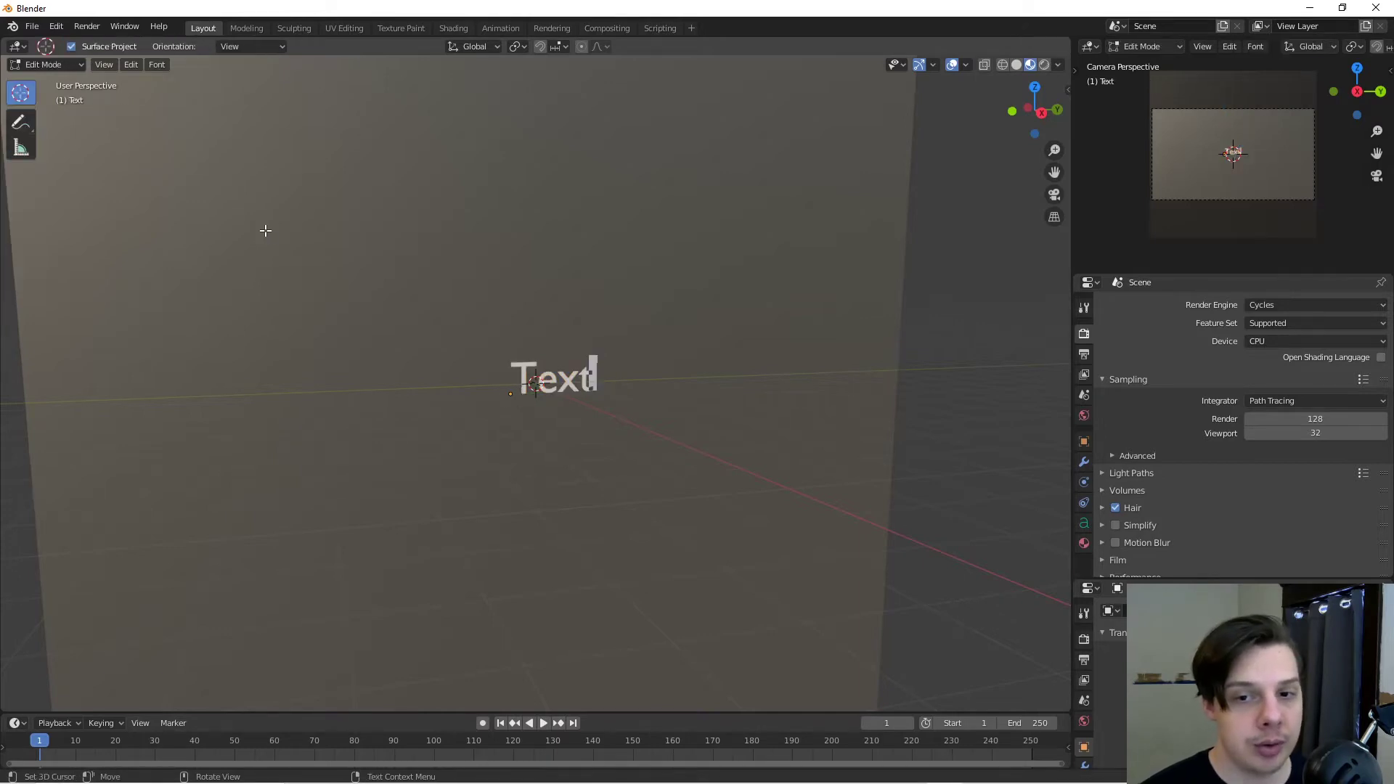
pyautogui.moveTo(318, 586); pyautogui.dragTo(287, 582, button='middle')
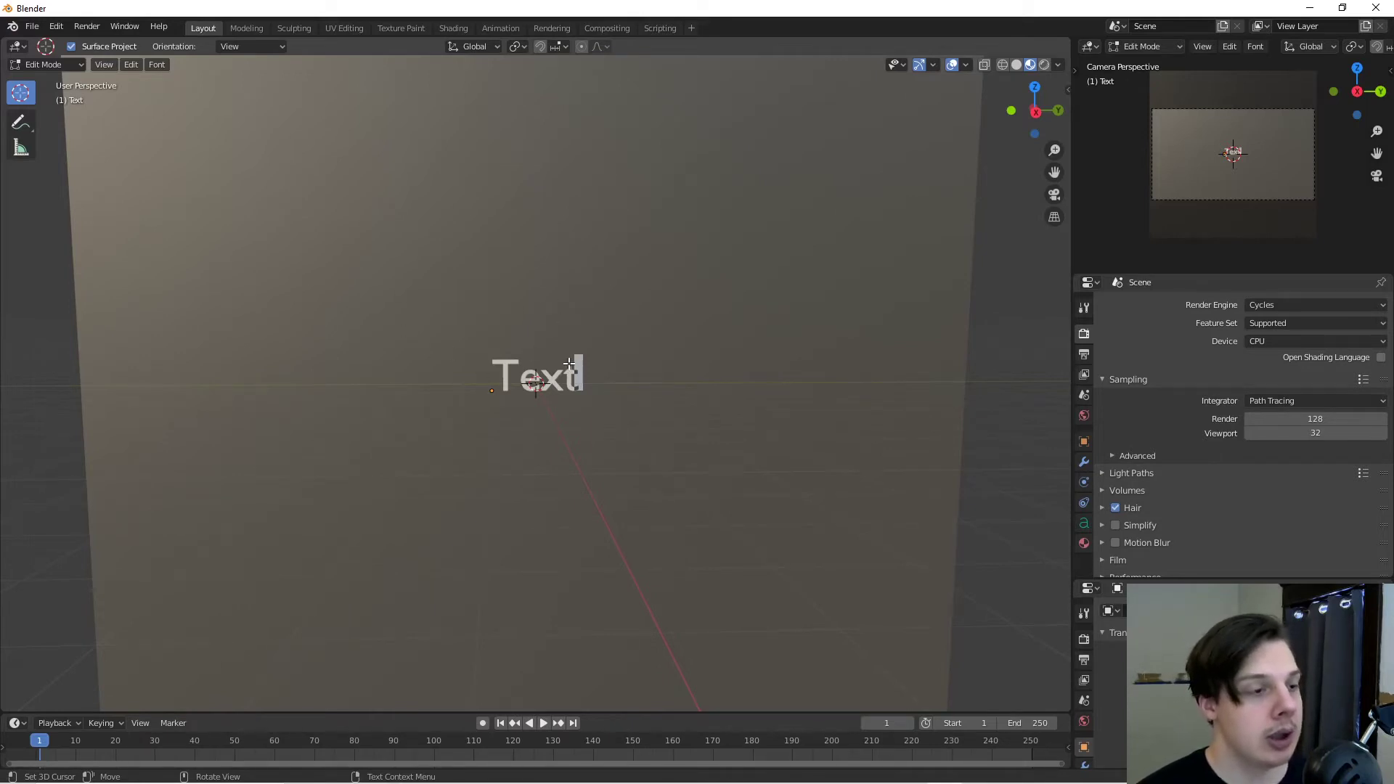
pyautogui.press('BackSpace')
pyautogui.press('BackSpace')
pyautogui.press('BackSpace')
pyautogui.press('BackSpace')
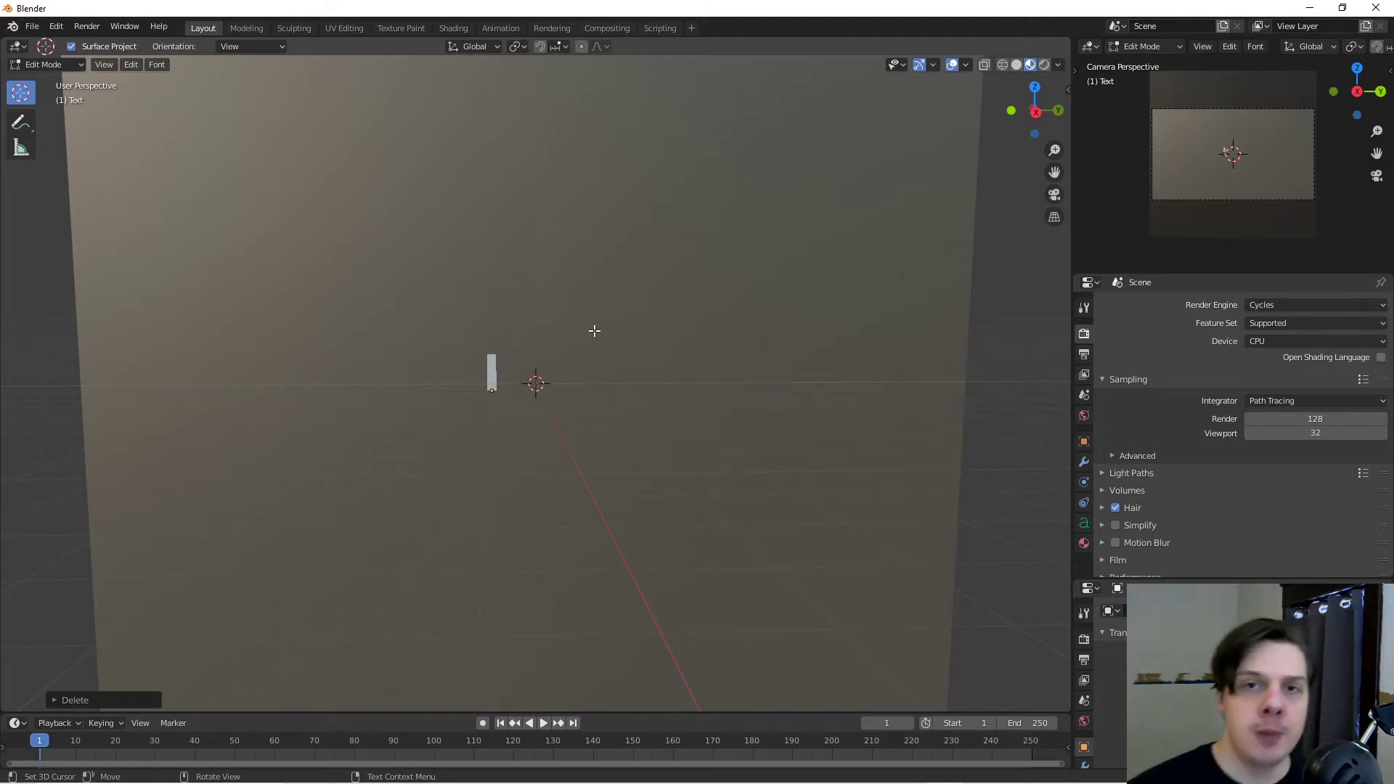
pyautogui.write('You')
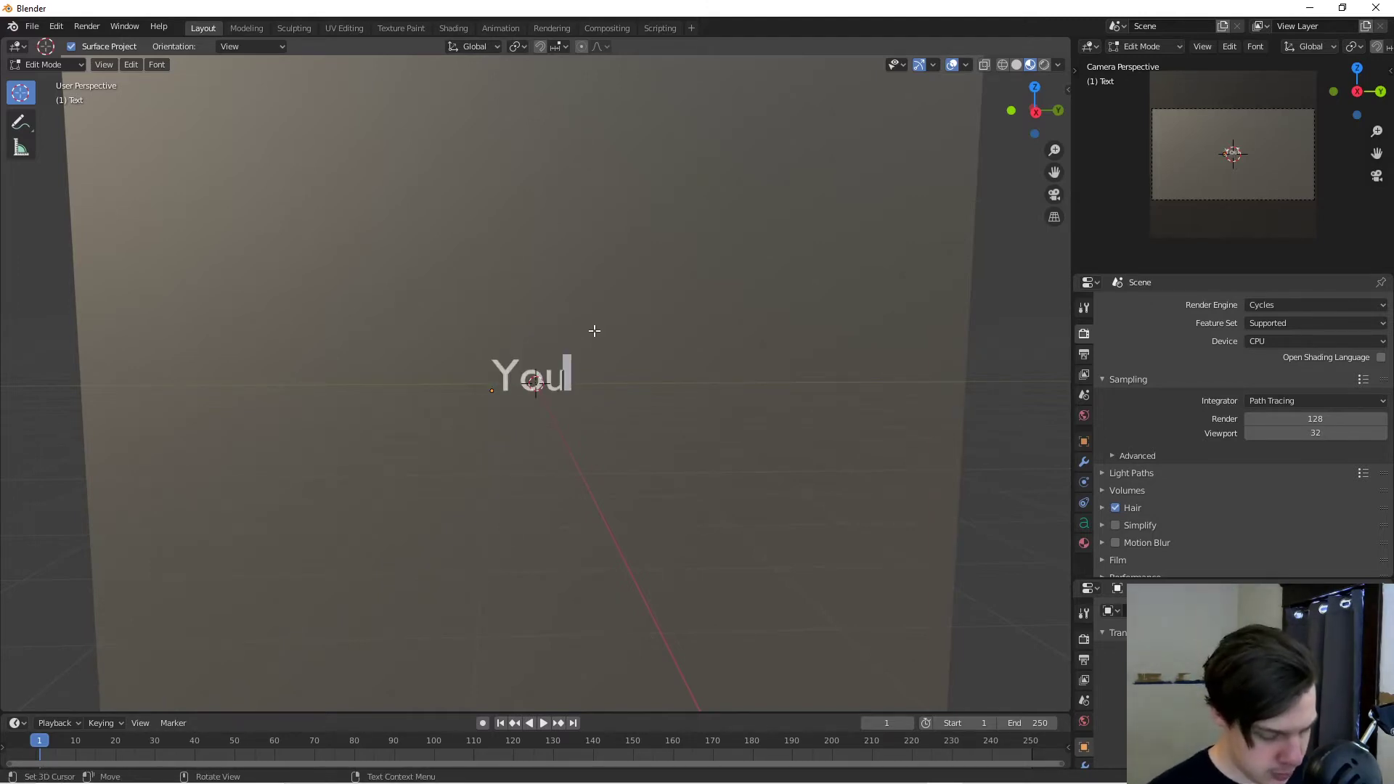
pyautogui.write('tube I')
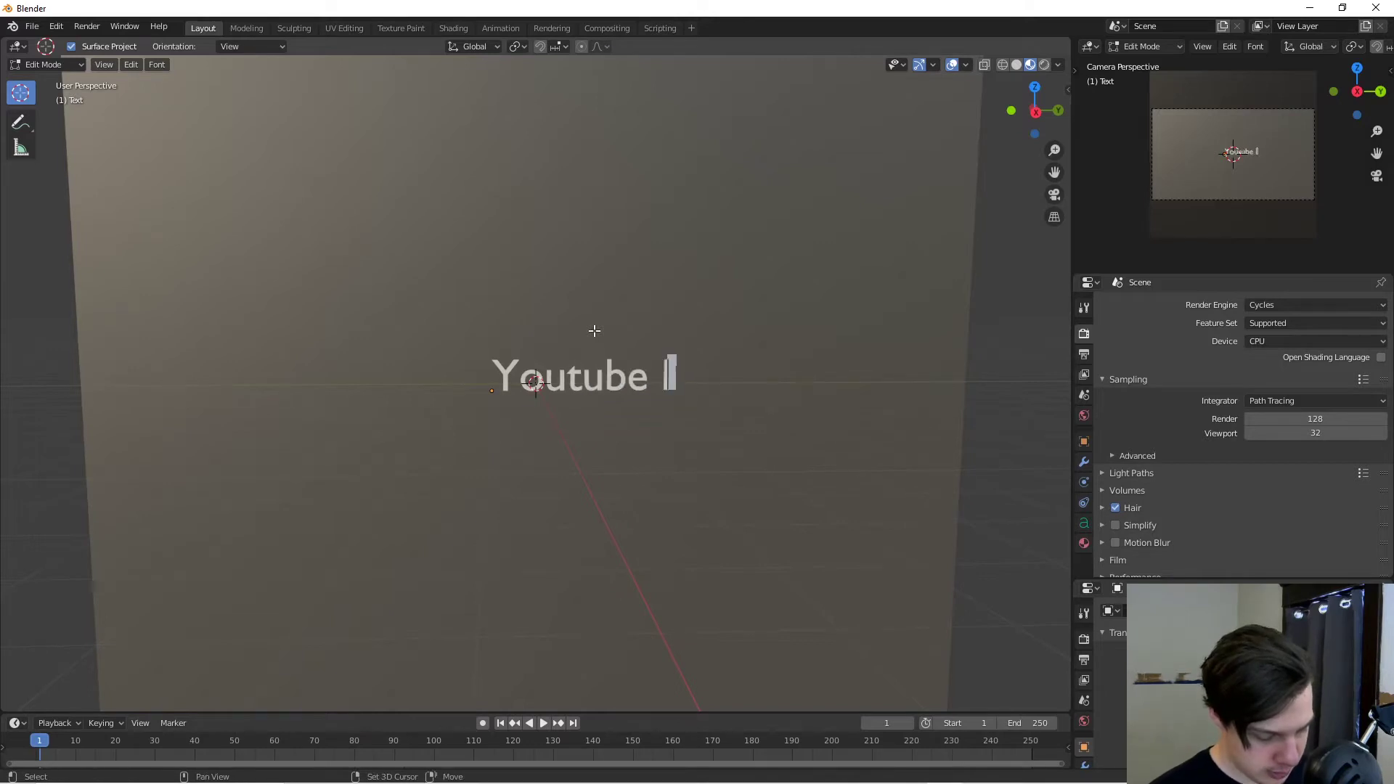
pyautogui.write('ntro')
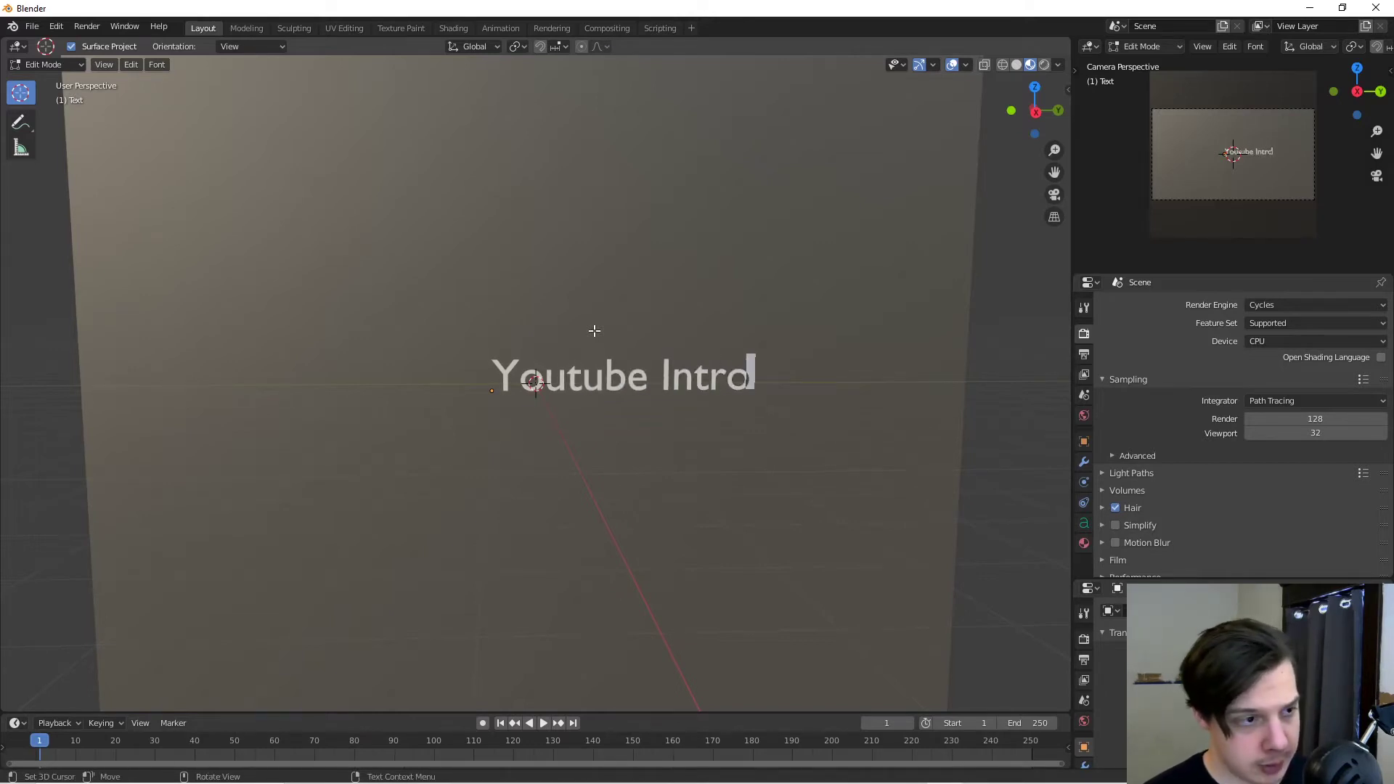
pyautogui.moveTo(741, 373); pyautogui.dragTo(729, 374, button='middle')
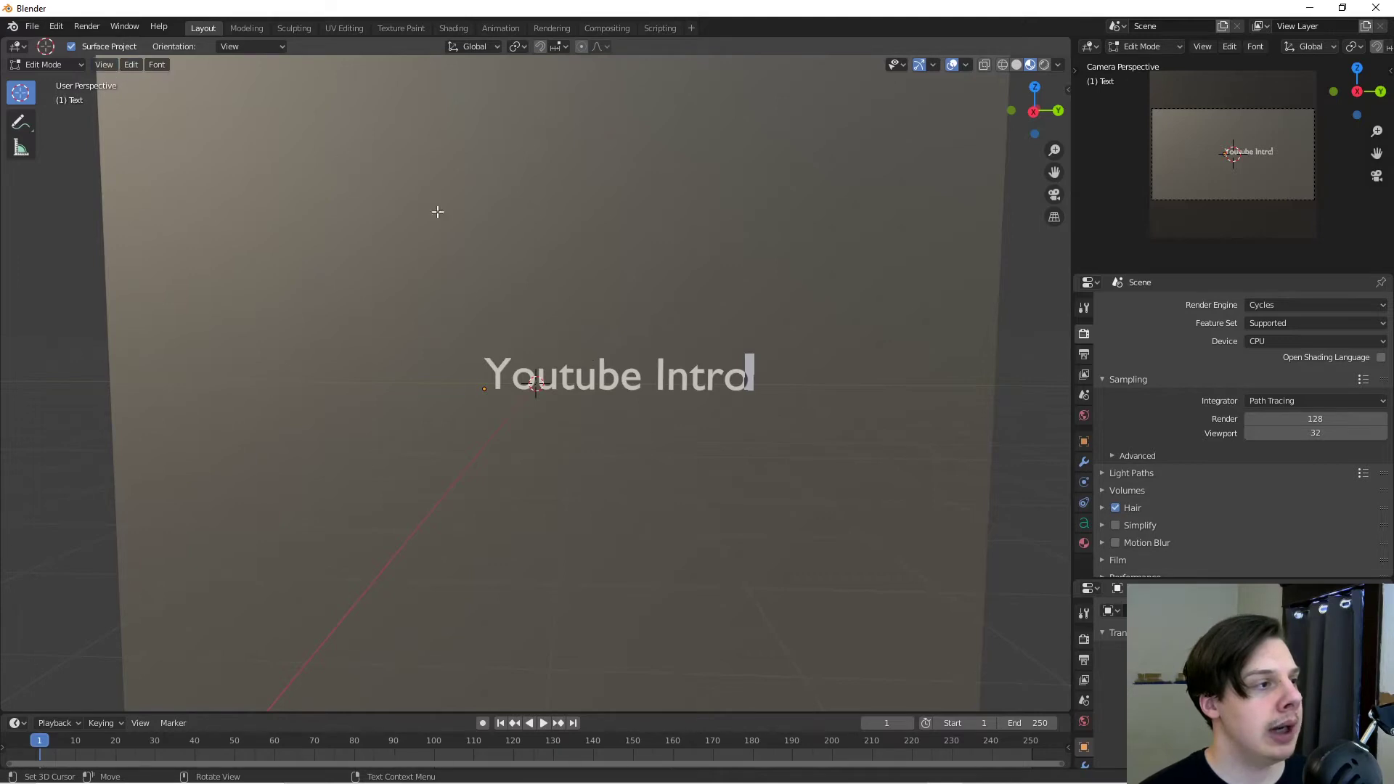
pyautogui.press('Tab')
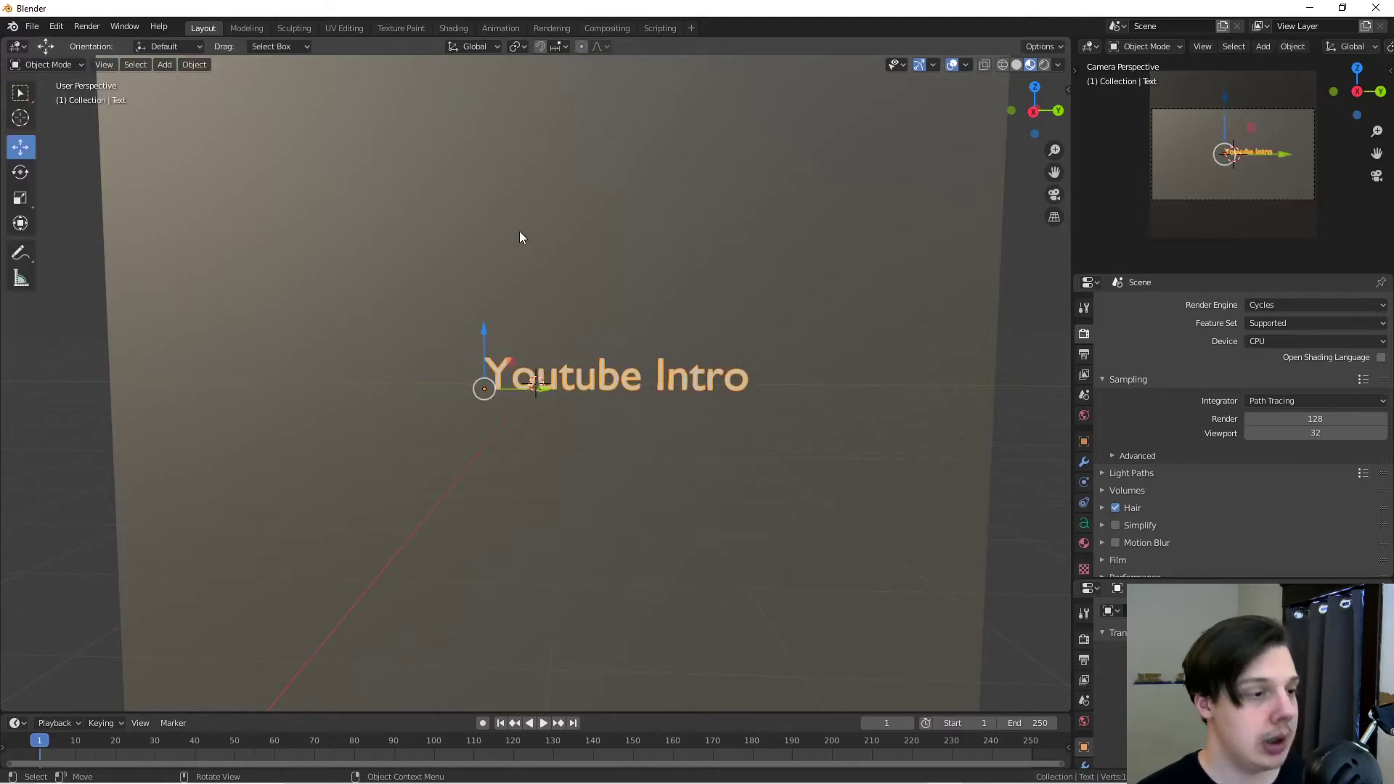
# Step: Set the "Youtube Intro" text's origin to its geometry
pyautogui.click(192, 65)
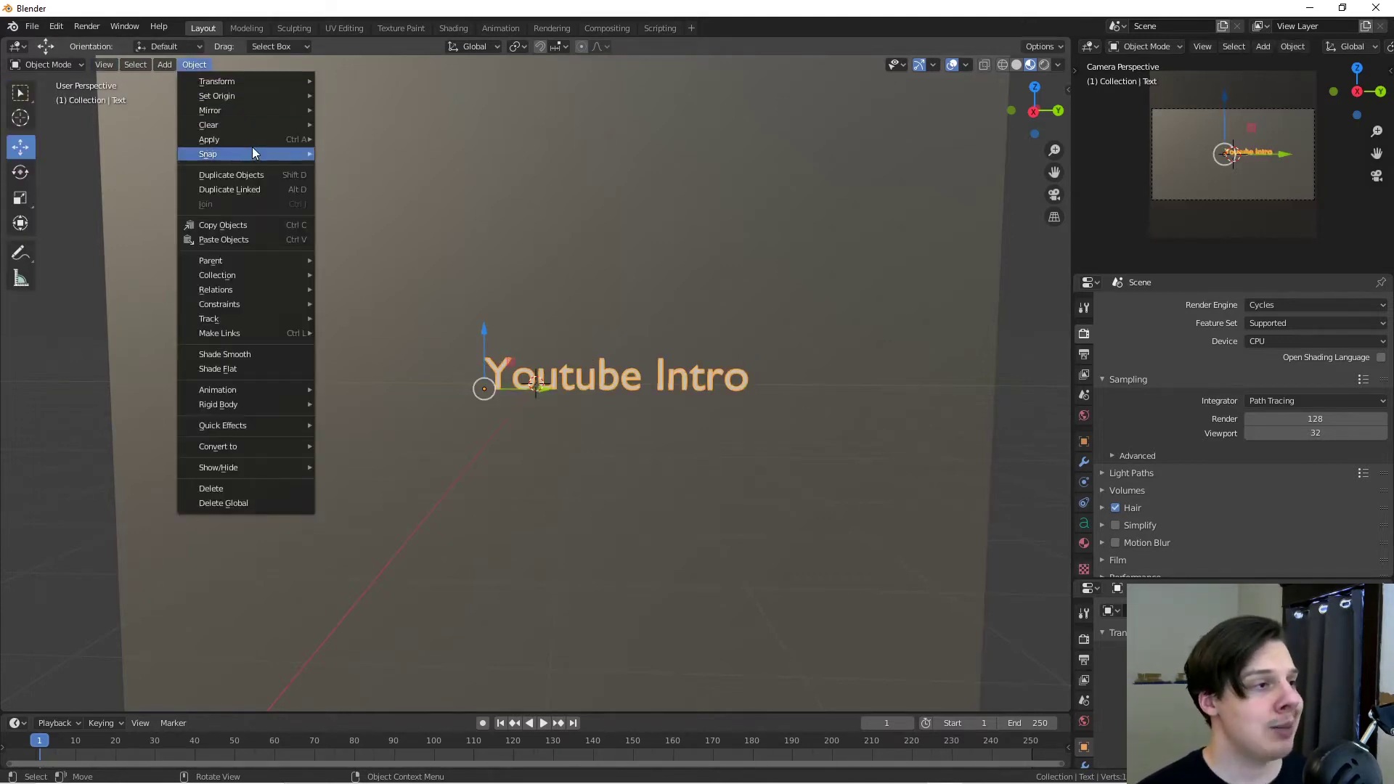
pyautogui.moveTo(237, 97)
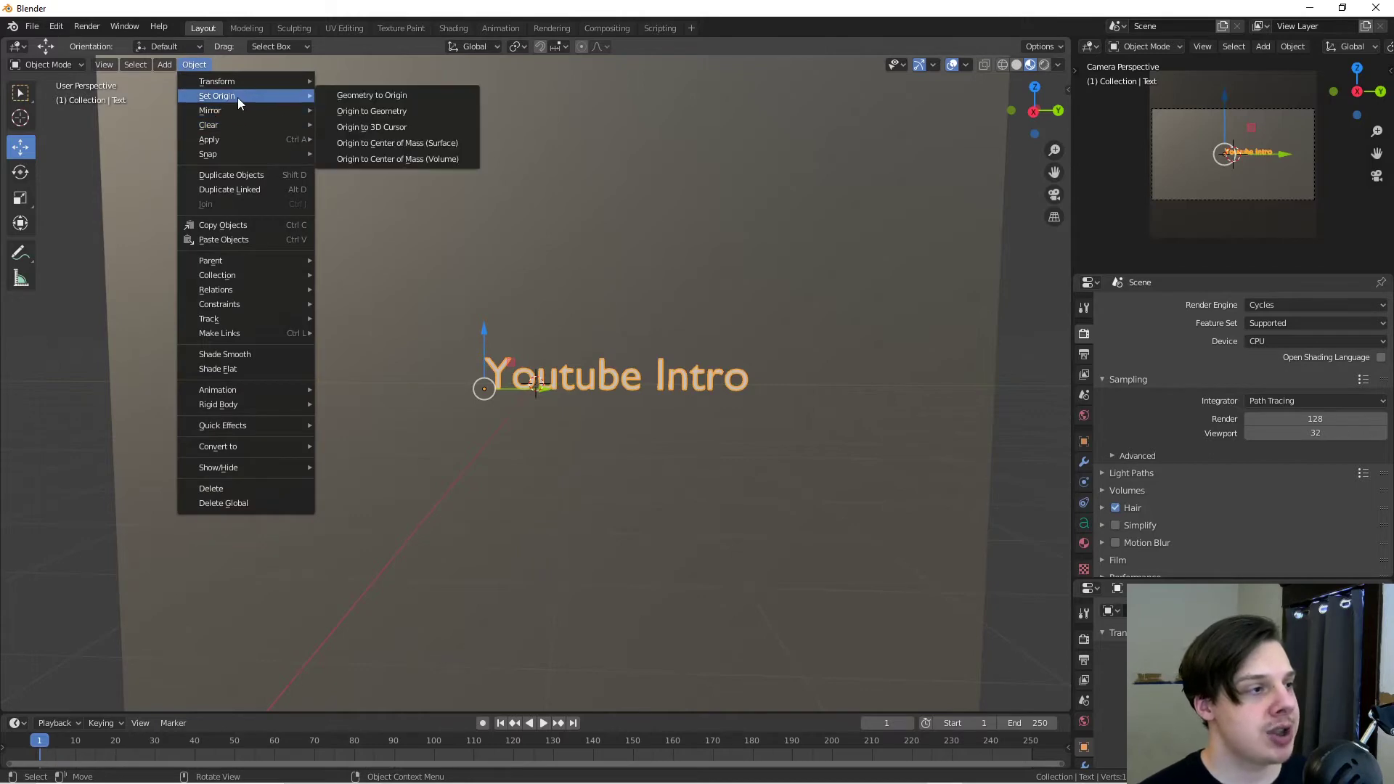
pyautogui.click(387, 110)
# Step: Move the text along the Y axis toward negative Y to centre it horizontally in the camera frame
pyautogui.moveTo(444, 286); pyautogui.dragTo(512, 333, button='middle')
pyautogui.moveTo(682, 376); pyautogui.dragTo(632, 385)
pyautogui.moveTo(666, 441); pyautogui.dragTo(639, 403, button='middle')
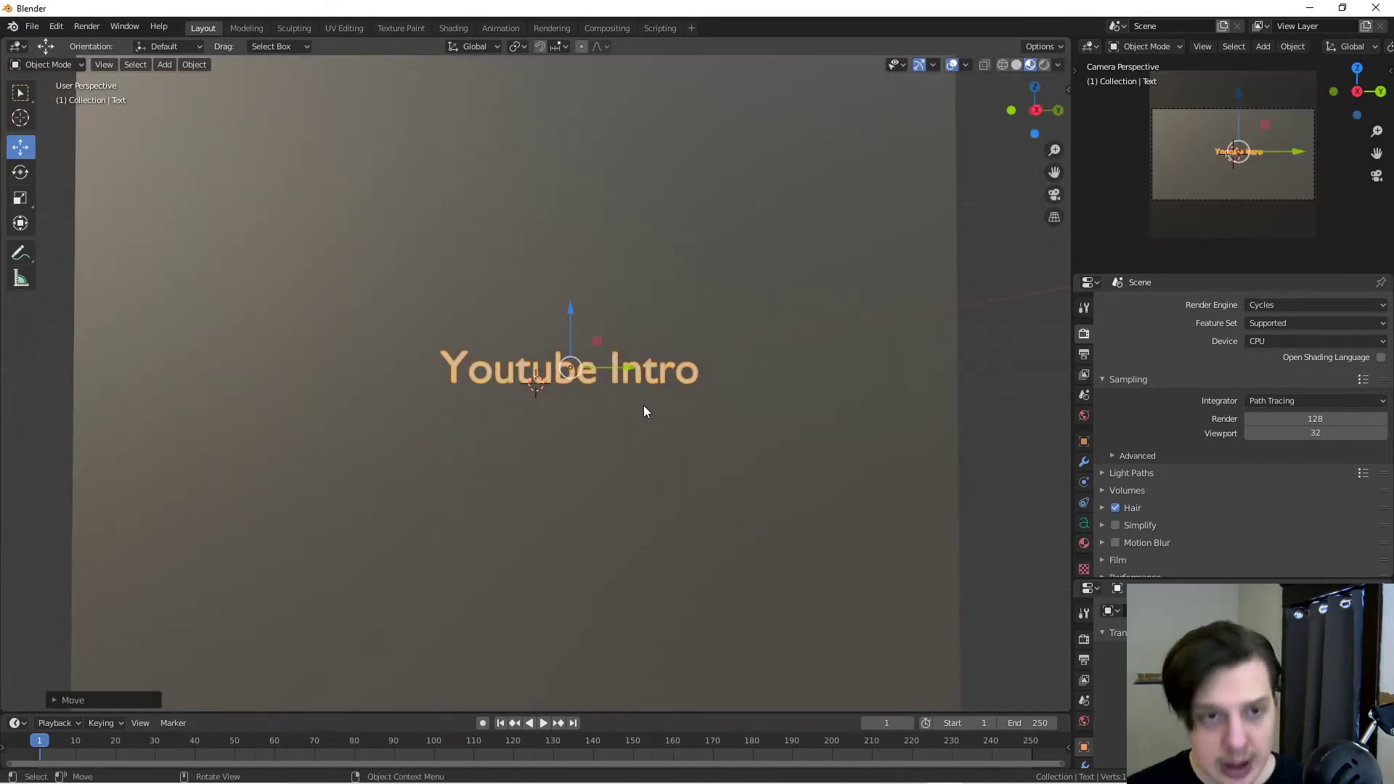
pyautogui.press('KP_0')
pyautogui.moveTo(624, 372); pyautogui.dragTo(592, 377)
pyautogui.moveTo(584, 380); pyautogui.dragTo(518, 422, button='middle')
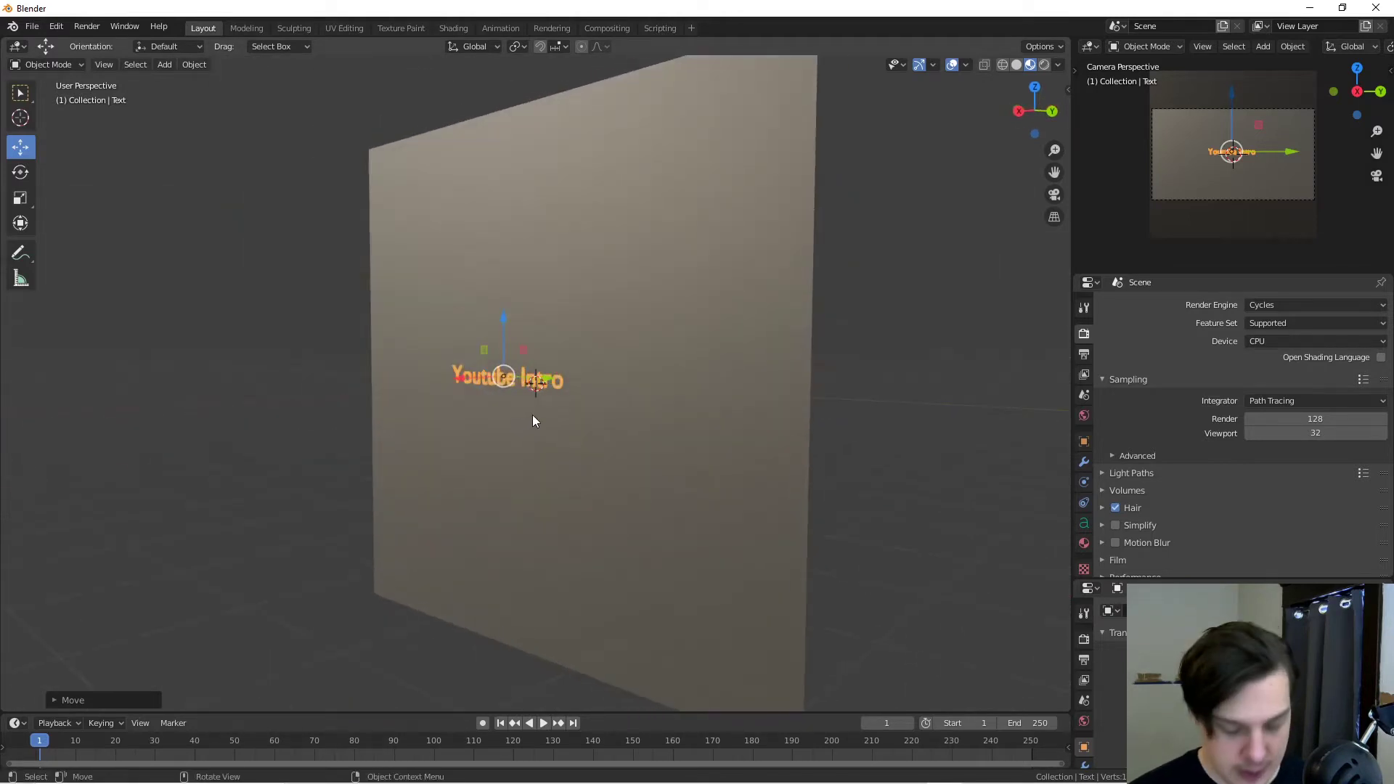
pyautogui.press('KP_0')
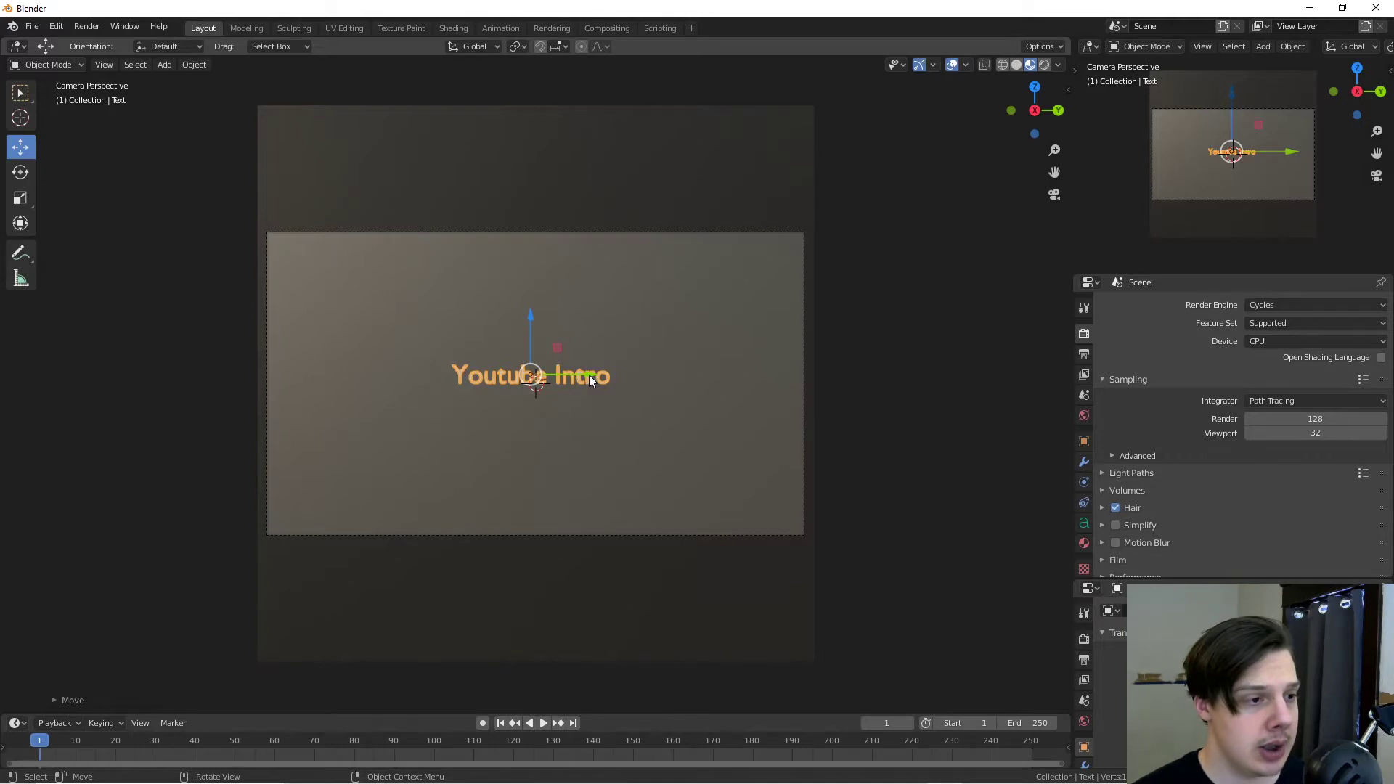
pyautogui.press('KP_0')
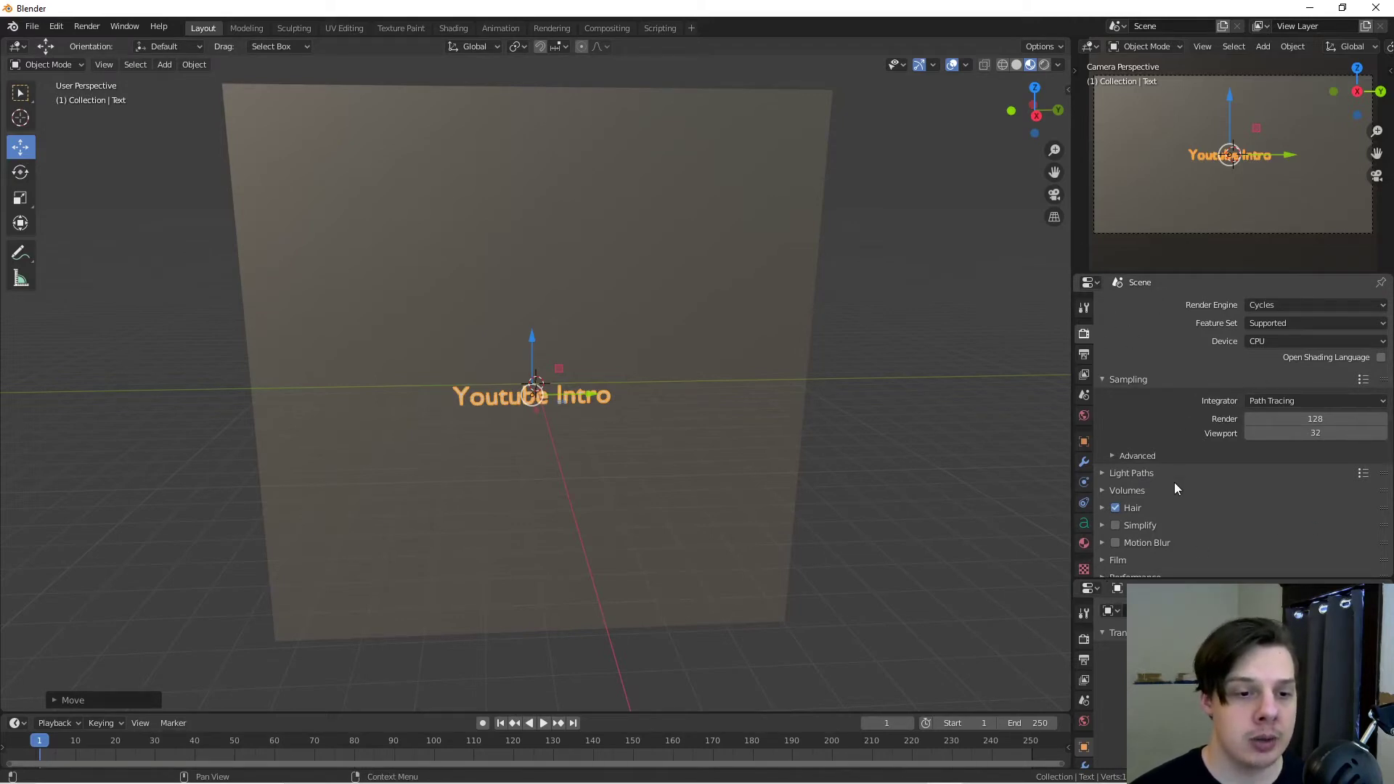
# Step: Give the text thickness by setting its geometry Extrude value to 0.1 m
pyautogui.click(1086, 522)
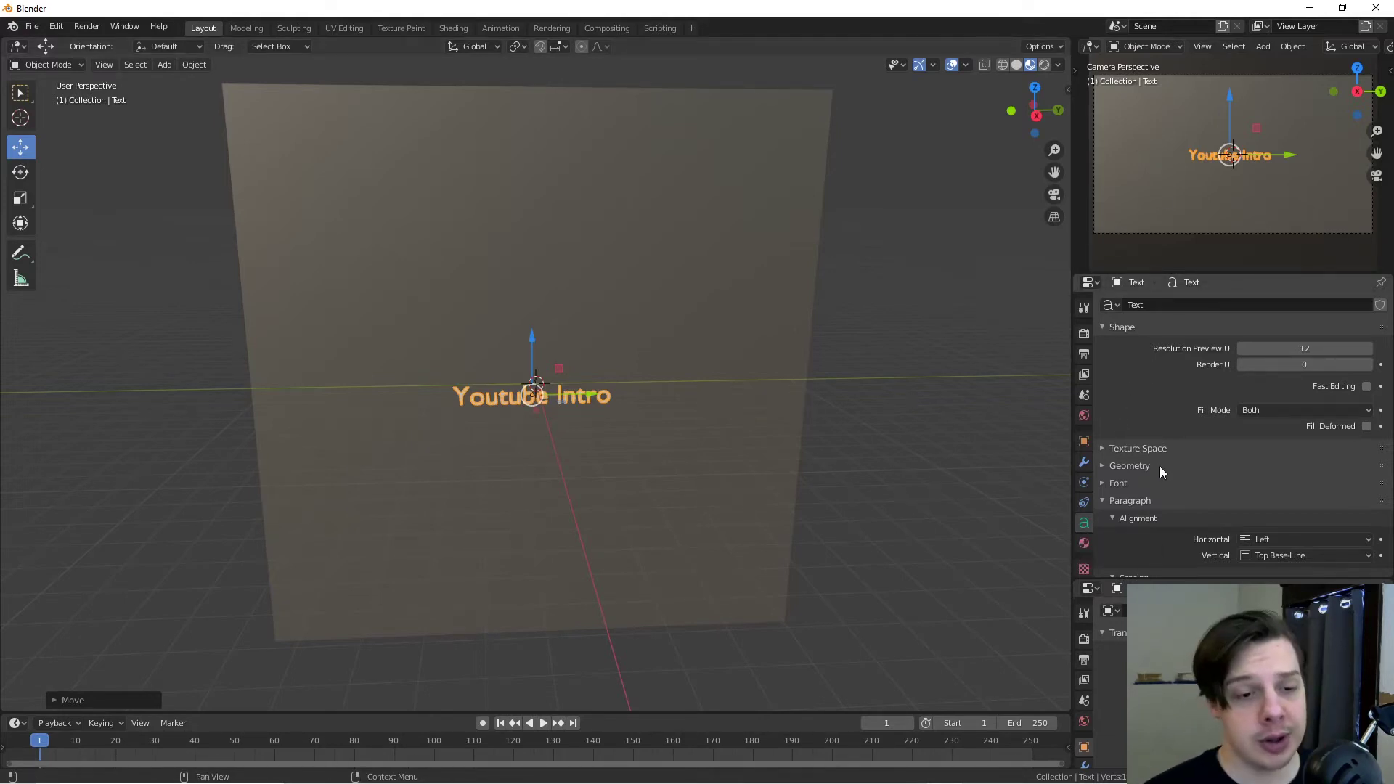
pyautogui.click(1133, 466)
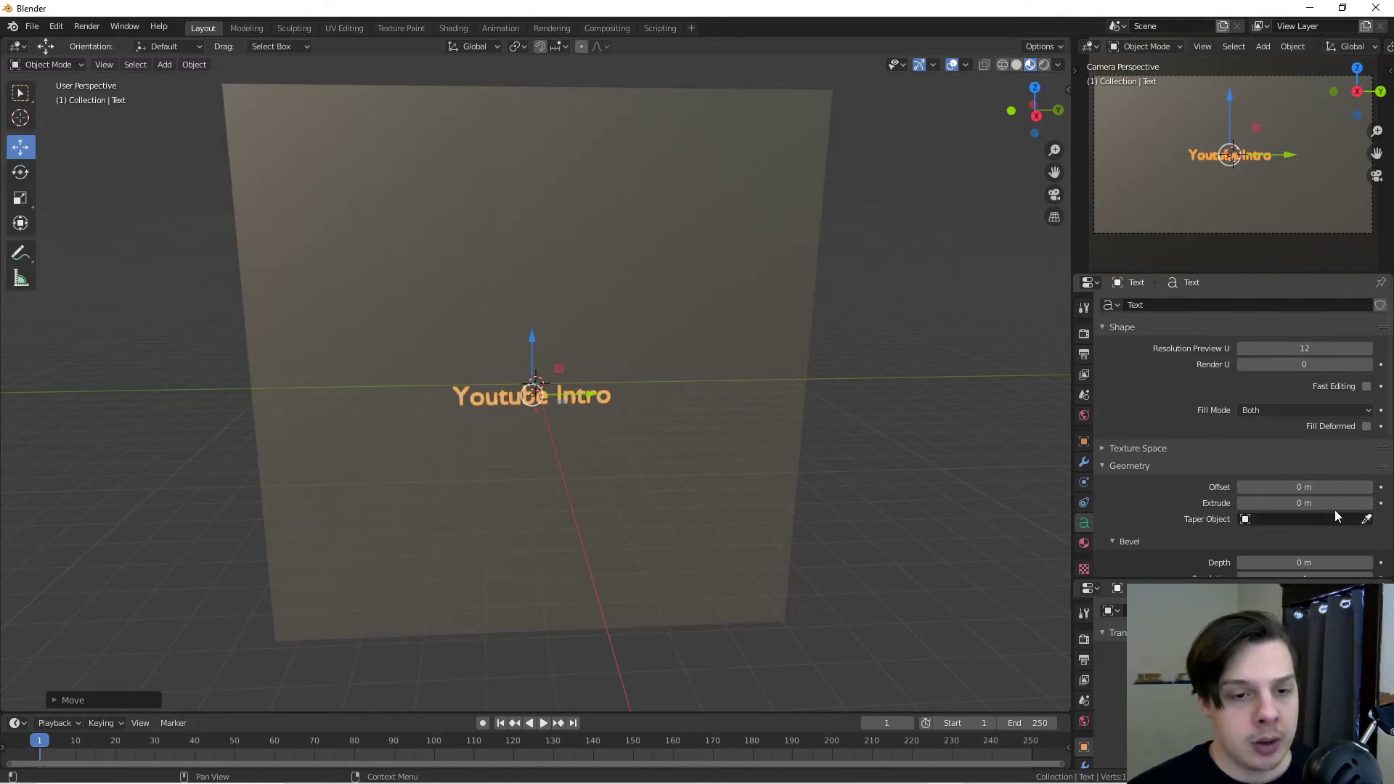
pyautogui.moveTo(581, 518); pyautogui.dragTo(743, 491, button='middle')
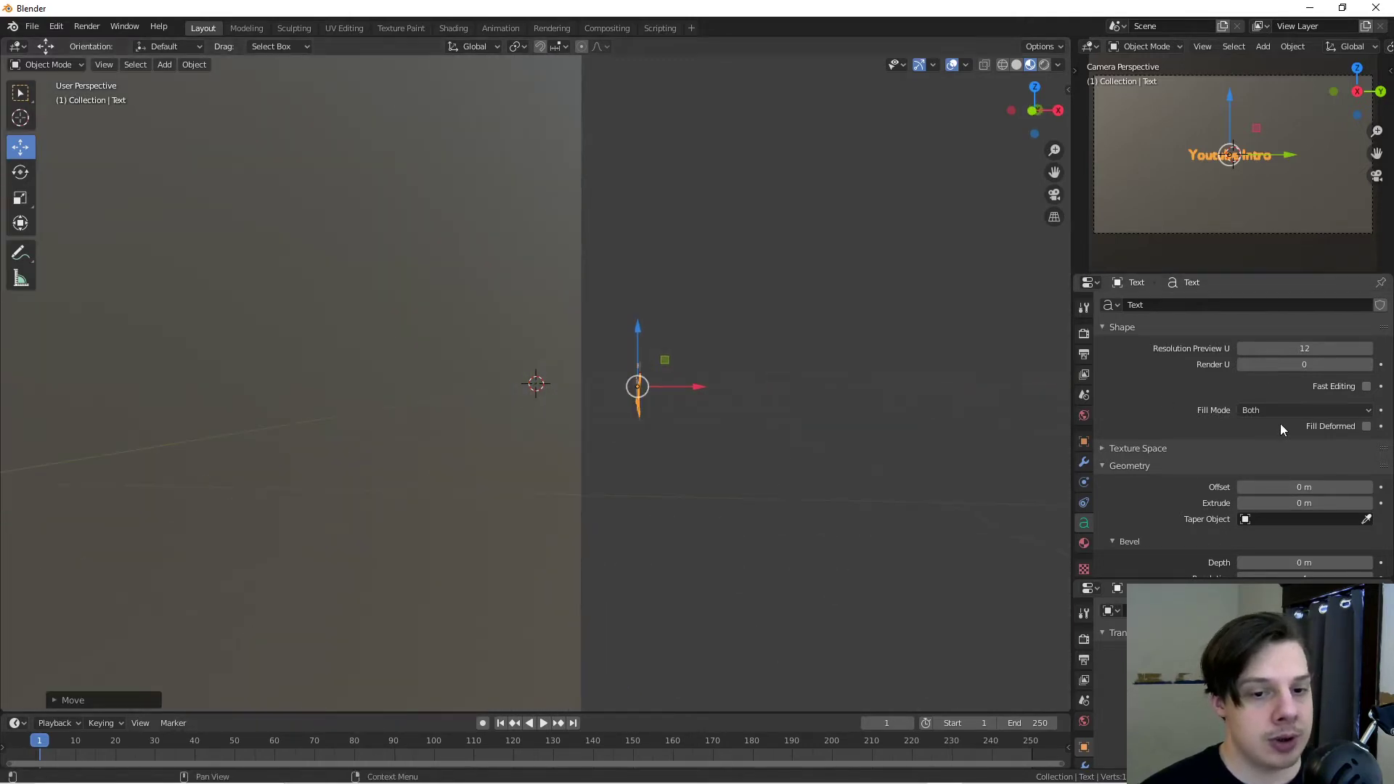
pyautogui.moveTo(1304, 502); pyautogui.dragTo(1343, 502)
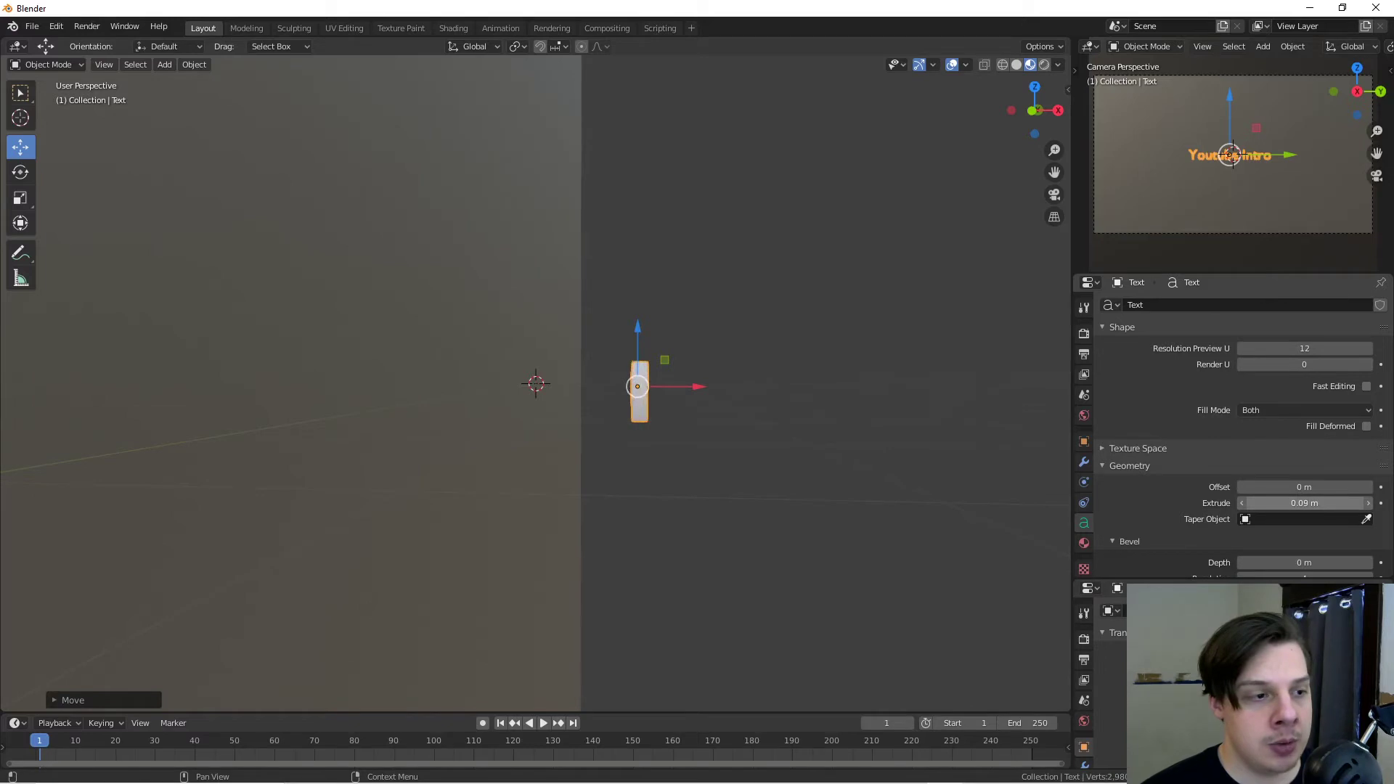
pyautogui.moveTo(1018, 491); pyautogui.dragTo(978, 476, button='middle')
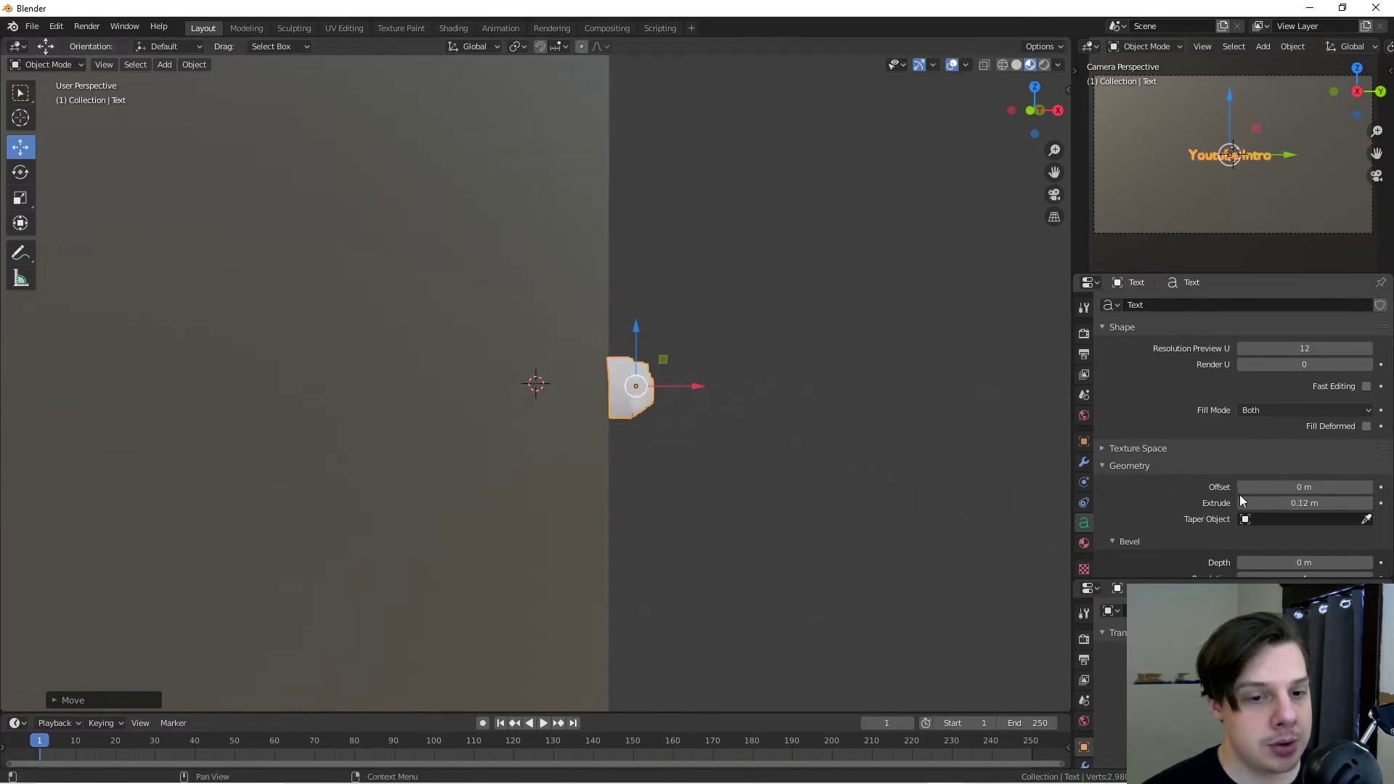
pyautogui.moveTo(1242, 502)
pyautogui.mouseDown()
pyautogui.moveTo(1358, 503)
pyautogui.moveTo(1244, 503)
pyautogui.mouseUp()
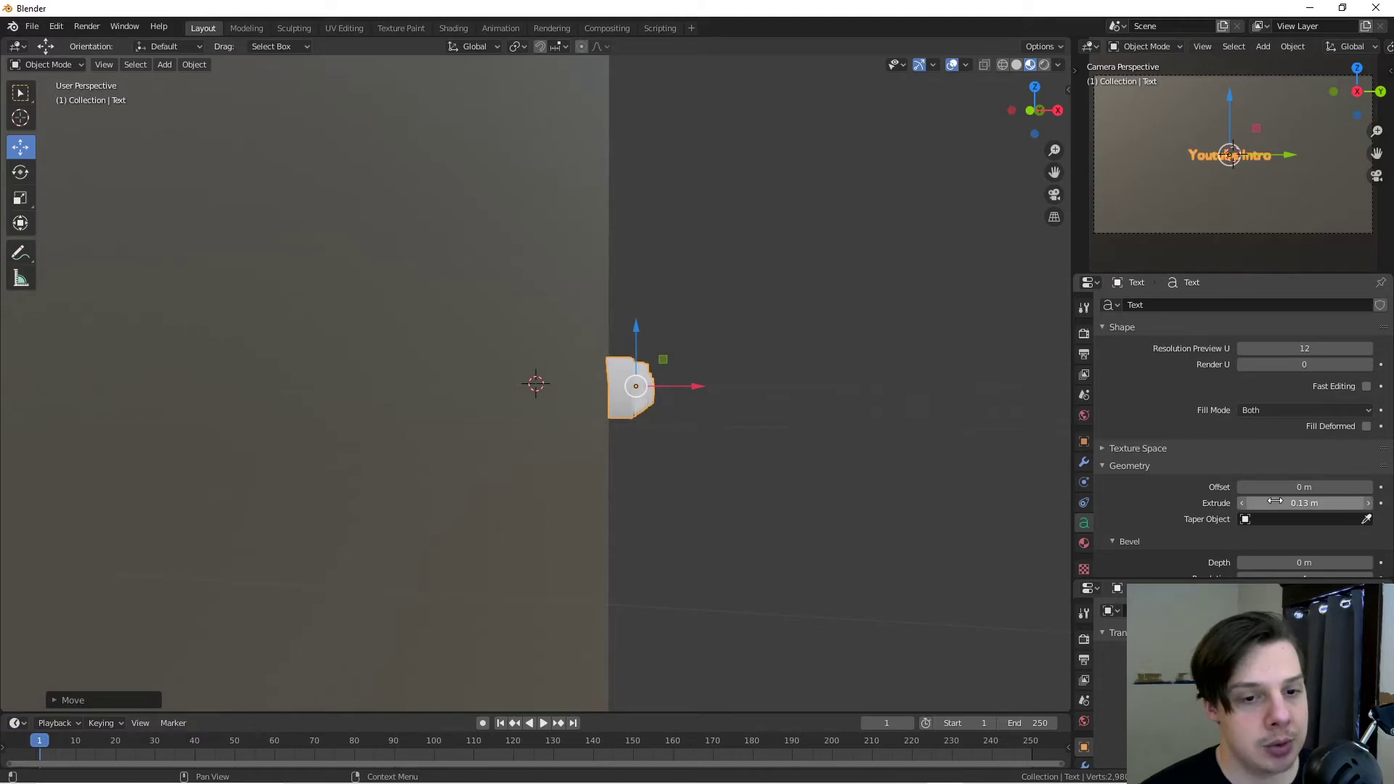
pyautogui.click(1264, 502)
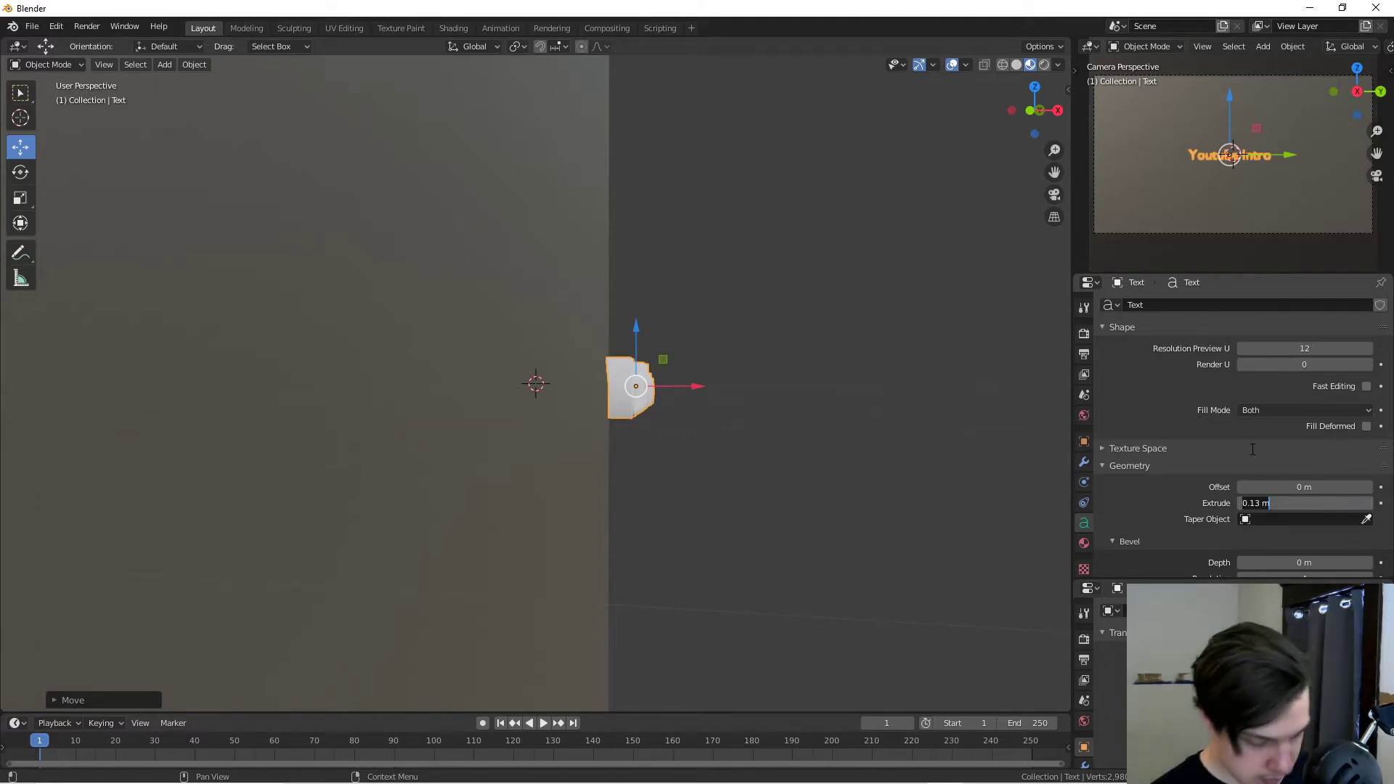
pyautogui.write('.19')
pyautogui.press('BackSpace')
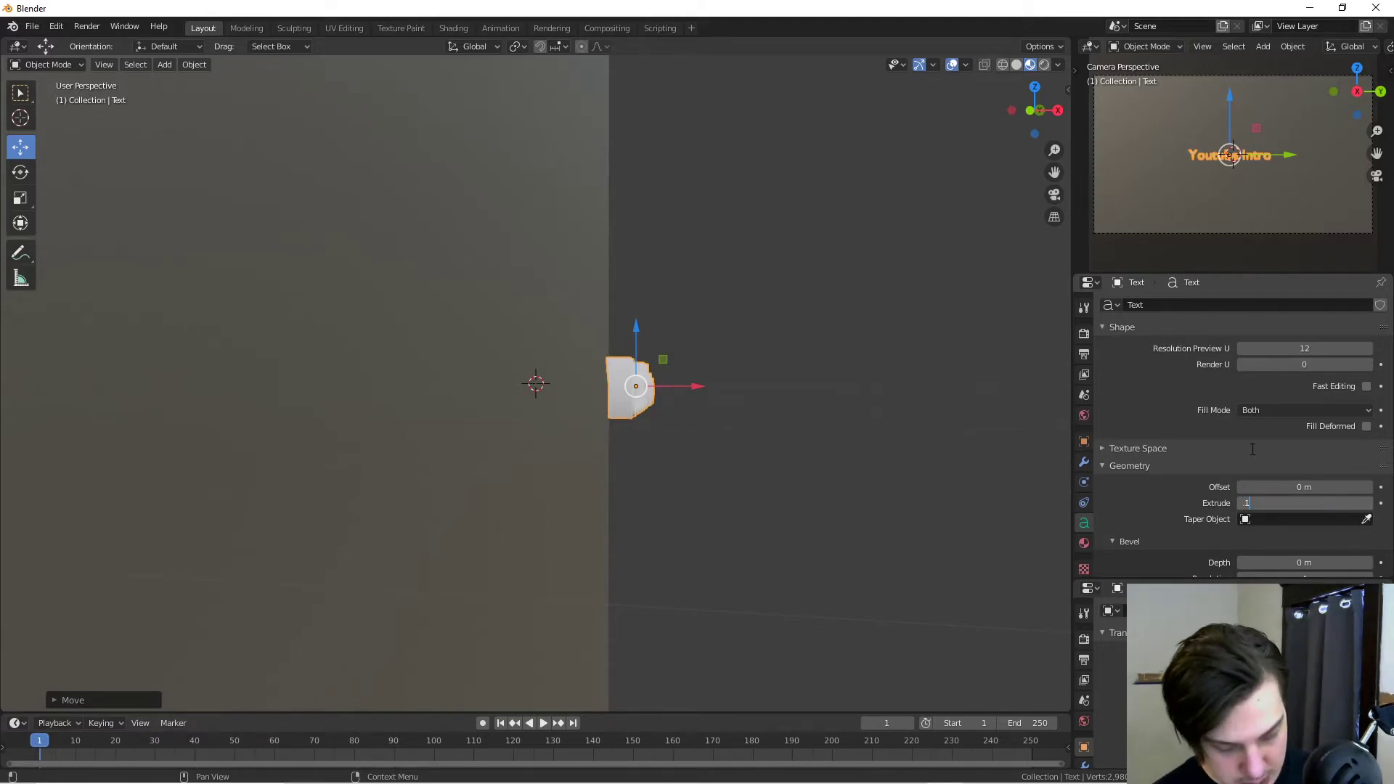
pyautogui.press('Return')
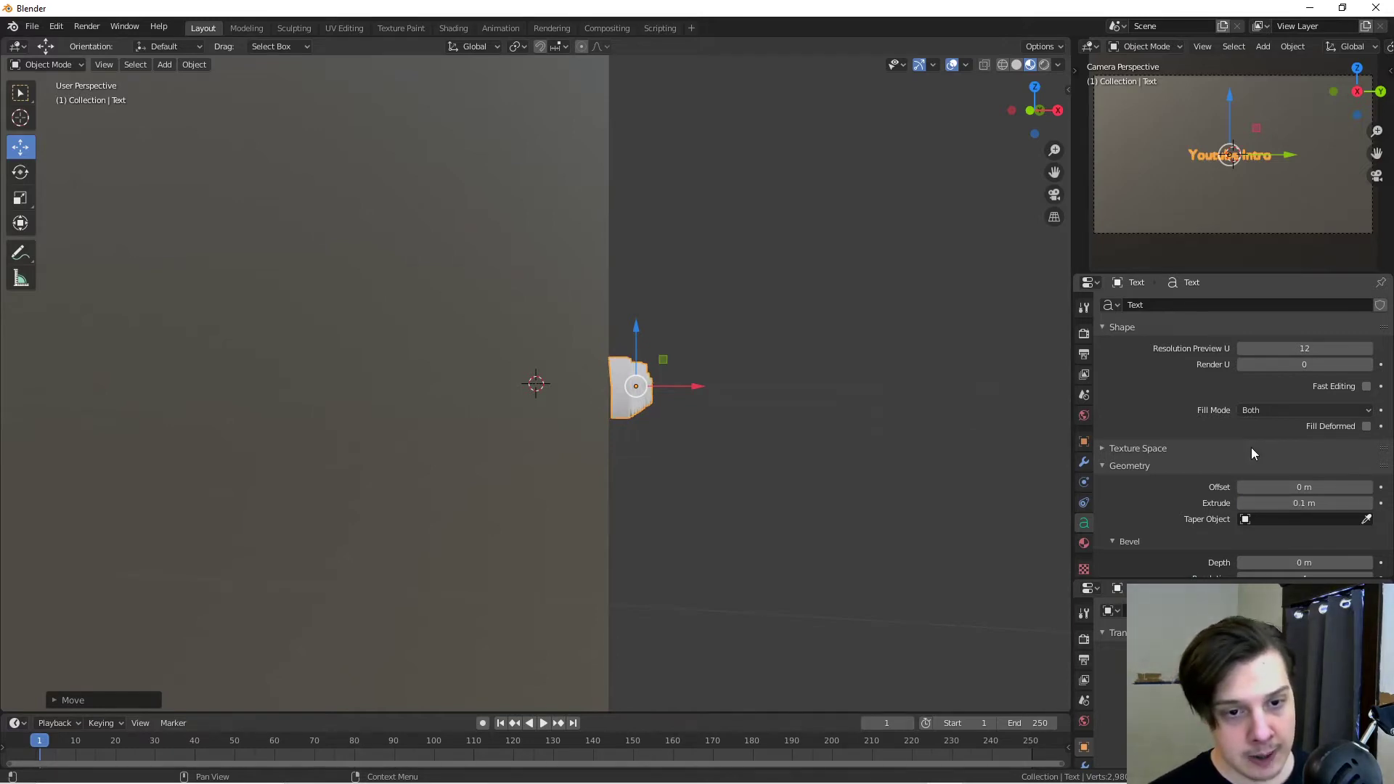
# Step: Increase the text's Extrude to 0.15 m and inspect the thickness of the letters from an angle
pyautogui.moveTo(988, 520); pyautogui.dragTo(1046, 540, button='middle')
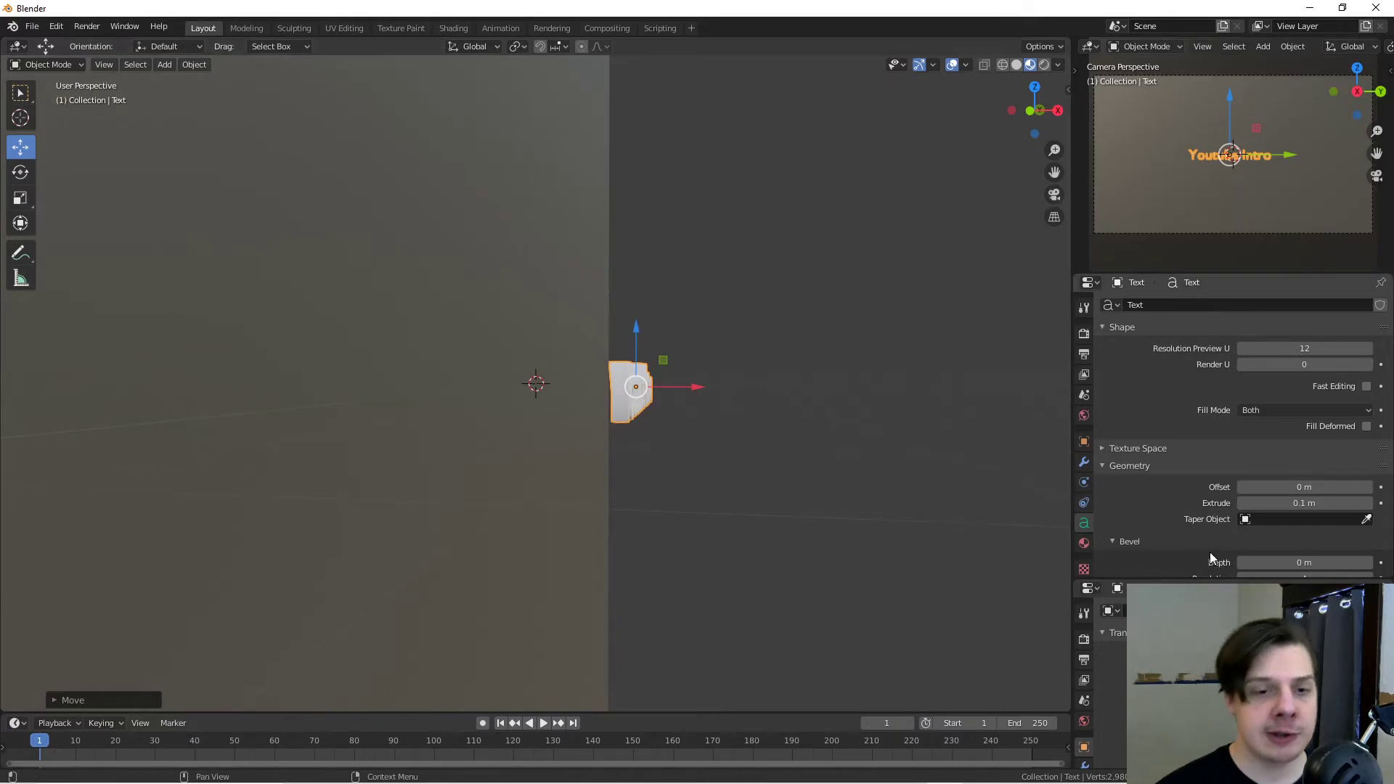
pyautogui.moveTo(1305, 502); pyautogui.dragTo(1329, 503)
pyautogui.moveTo(530, 585); pyautogui.dragTo(429, 590, button='middle')
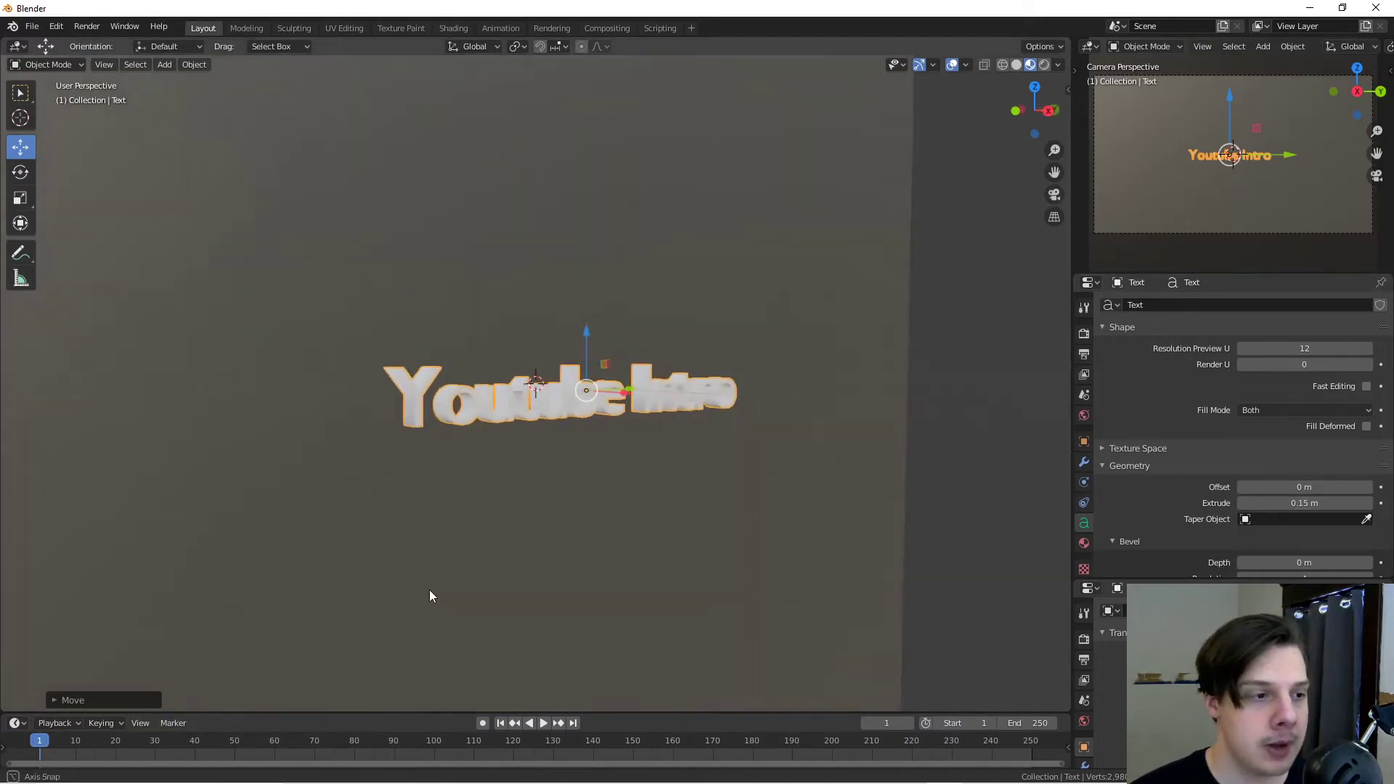
pyautogui.scroll(-5, 480, 570)
pyautogui.moveTo(560, 553); pyautogui.dragTo(610, 543, button='middle')
pyautogui.scroll(4, 652, 603)
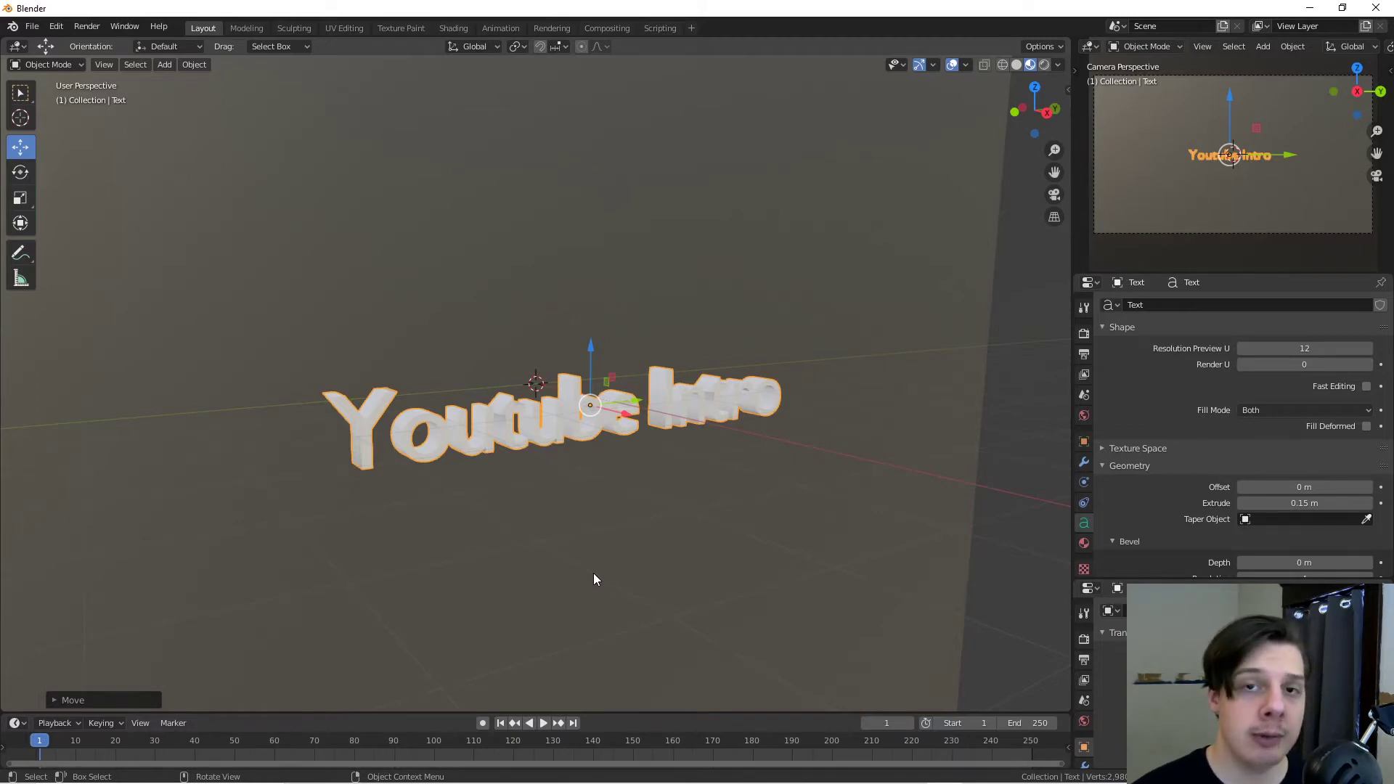
# Step: Bevel the text's edges, trying a depth of about 0.1 m and settling on 0.03 m
pyautogui.scroll(-3, 1188, 421)
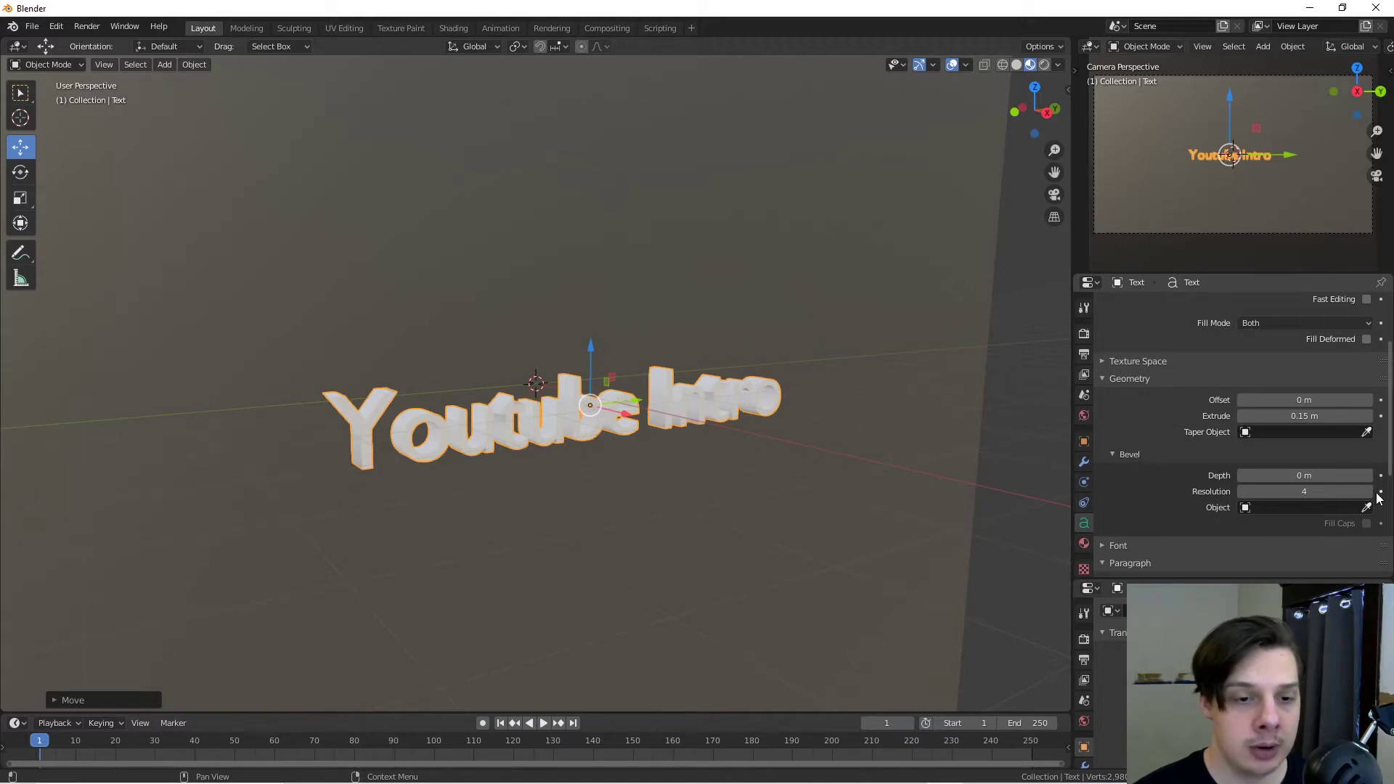
pyautogui.moveTo(1305, 475)
pyautogui.mouseDown()
pyautogui.moveTo(1380, 476)
pyautogui.moveTo(1293, 476)
pyautogui.mouseUp()
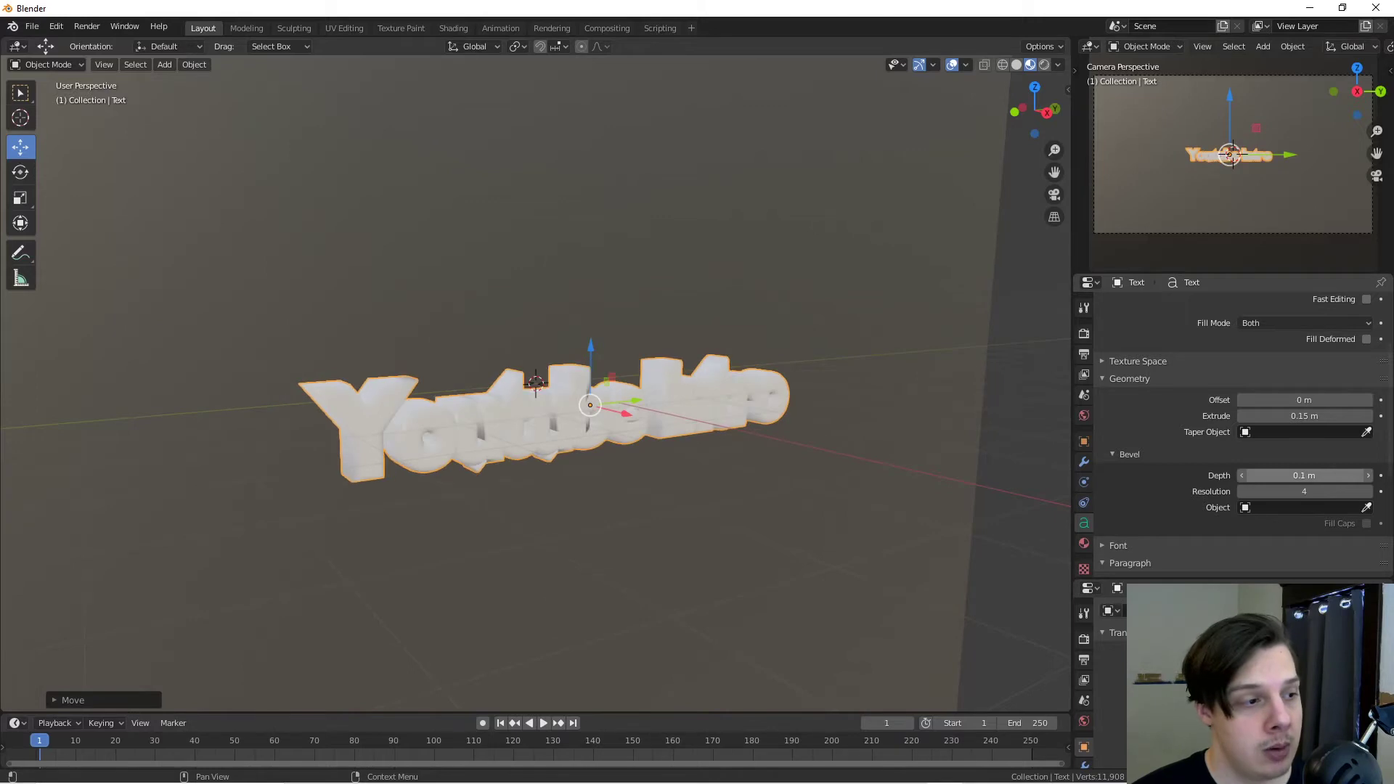
pyautogui.moveTo(886, 451)
pyautogui.mouseDown(button='middle')
pyautogui.moveTo(866, 446)
pyautogui.moveTo(878, 443)
pyautogui.mouseUp(button='middle')
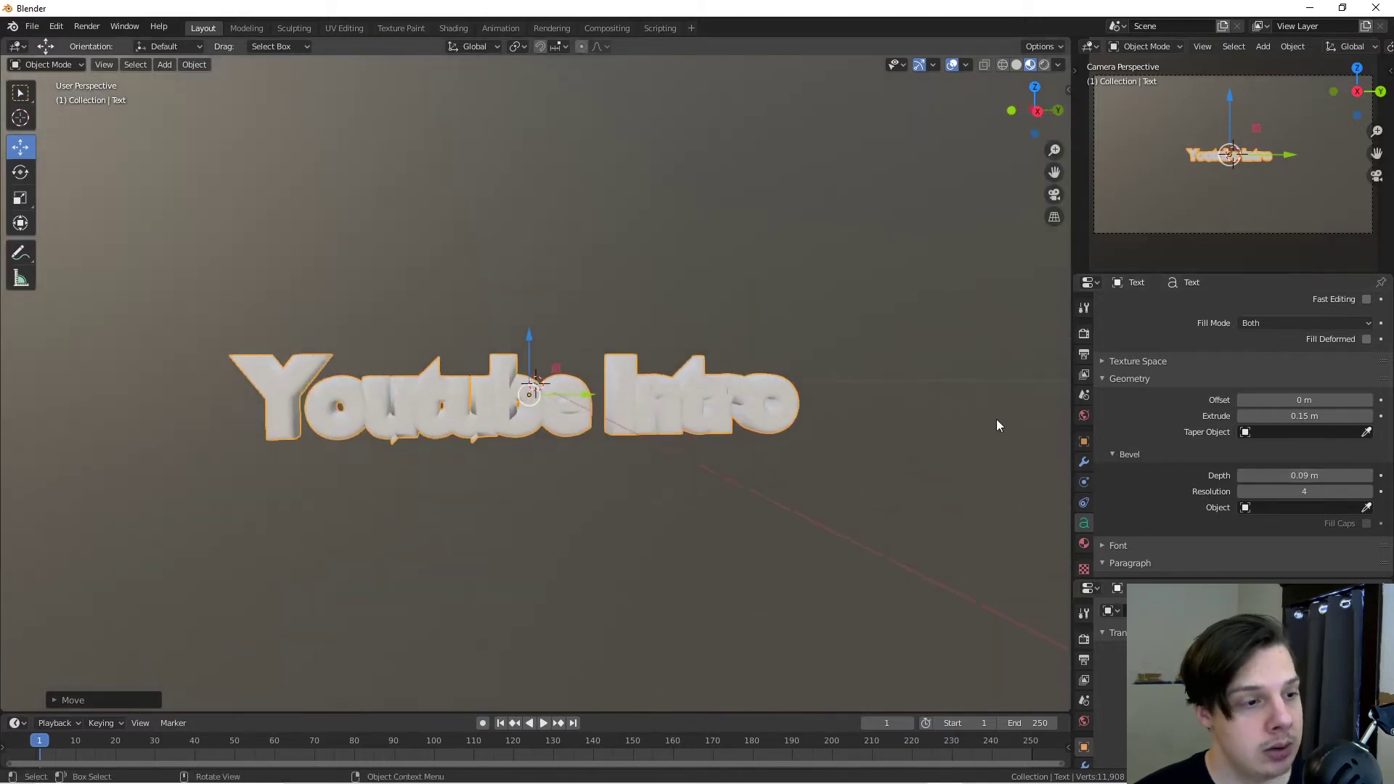
pyautogui.click(1304, 490)
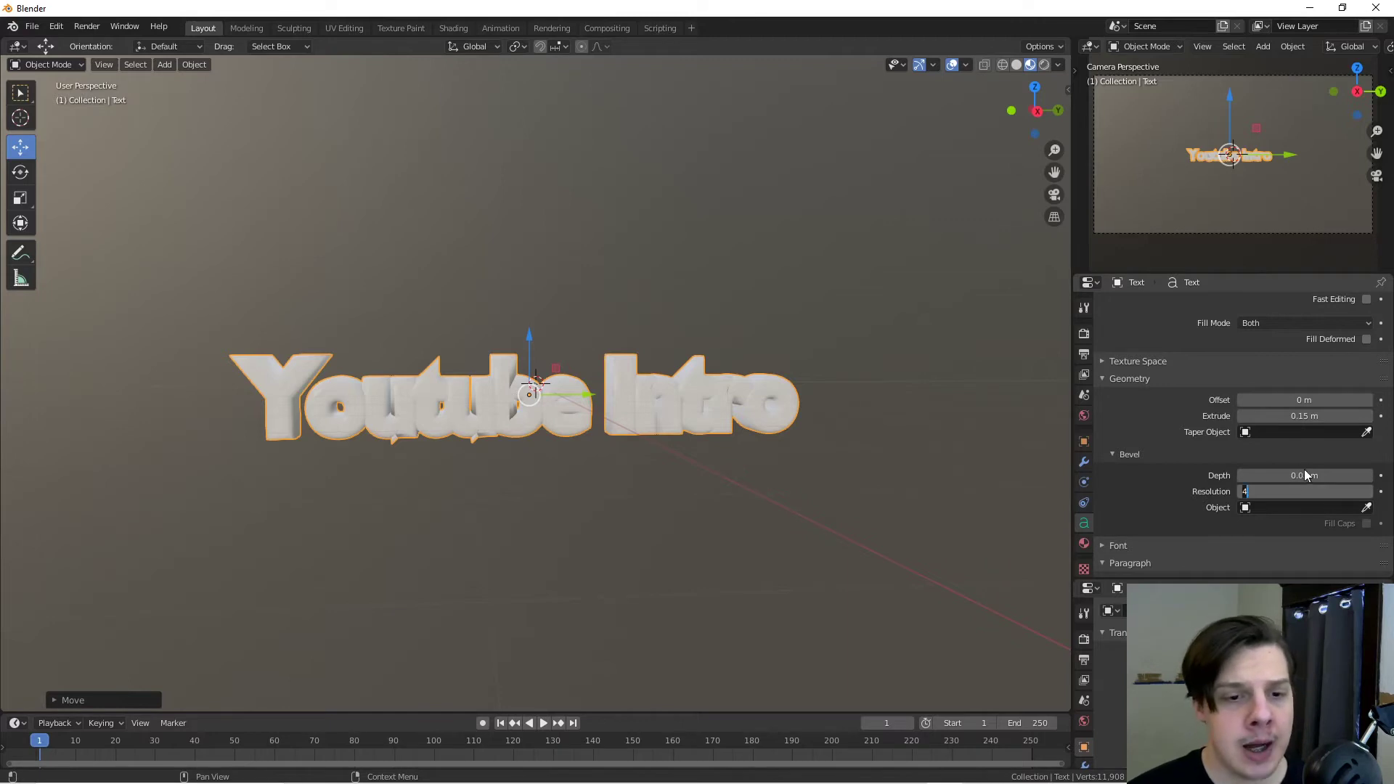
pyautogui.moveTo(1305, 475); pyautogui.dragTo(1287, 476)
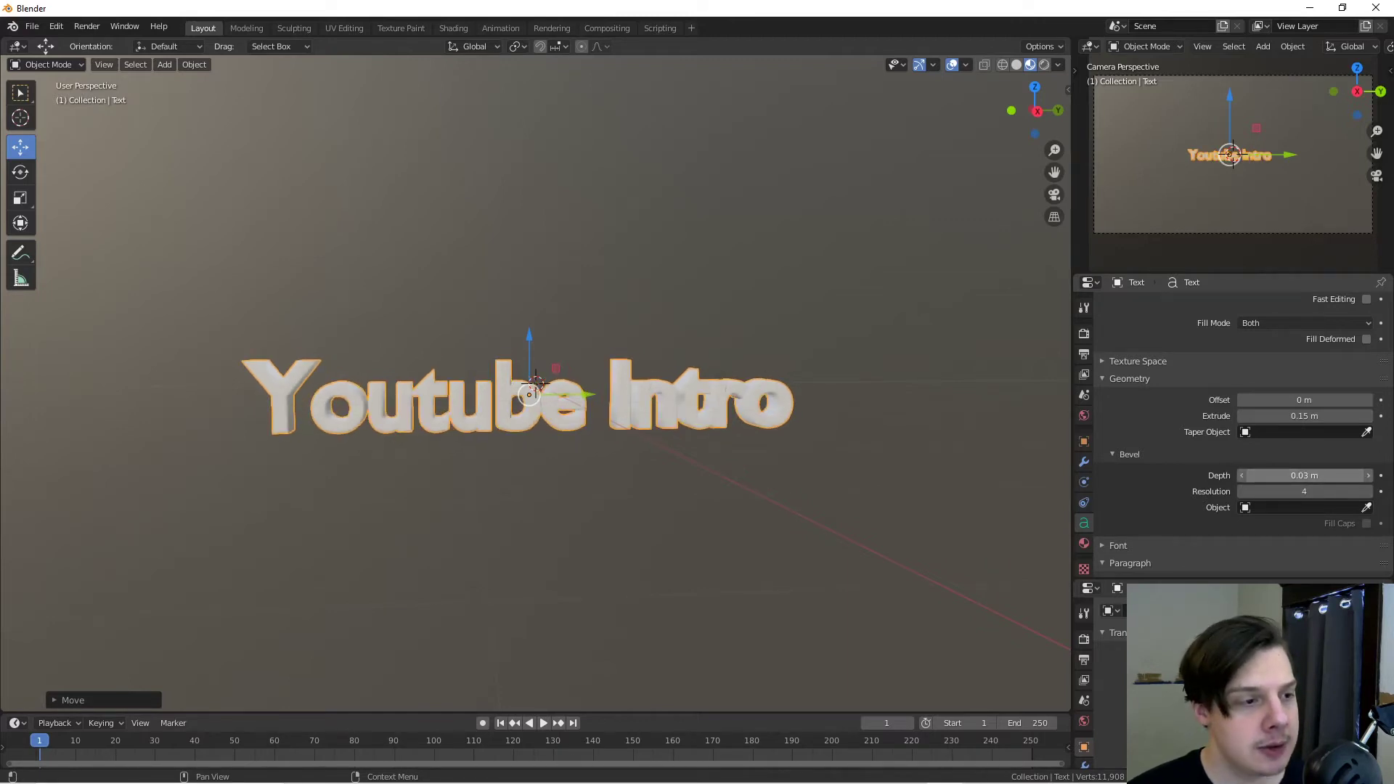
pyautogui.moveTo(944, 610); pyautogui.dragTo(934, 603, button='middle')
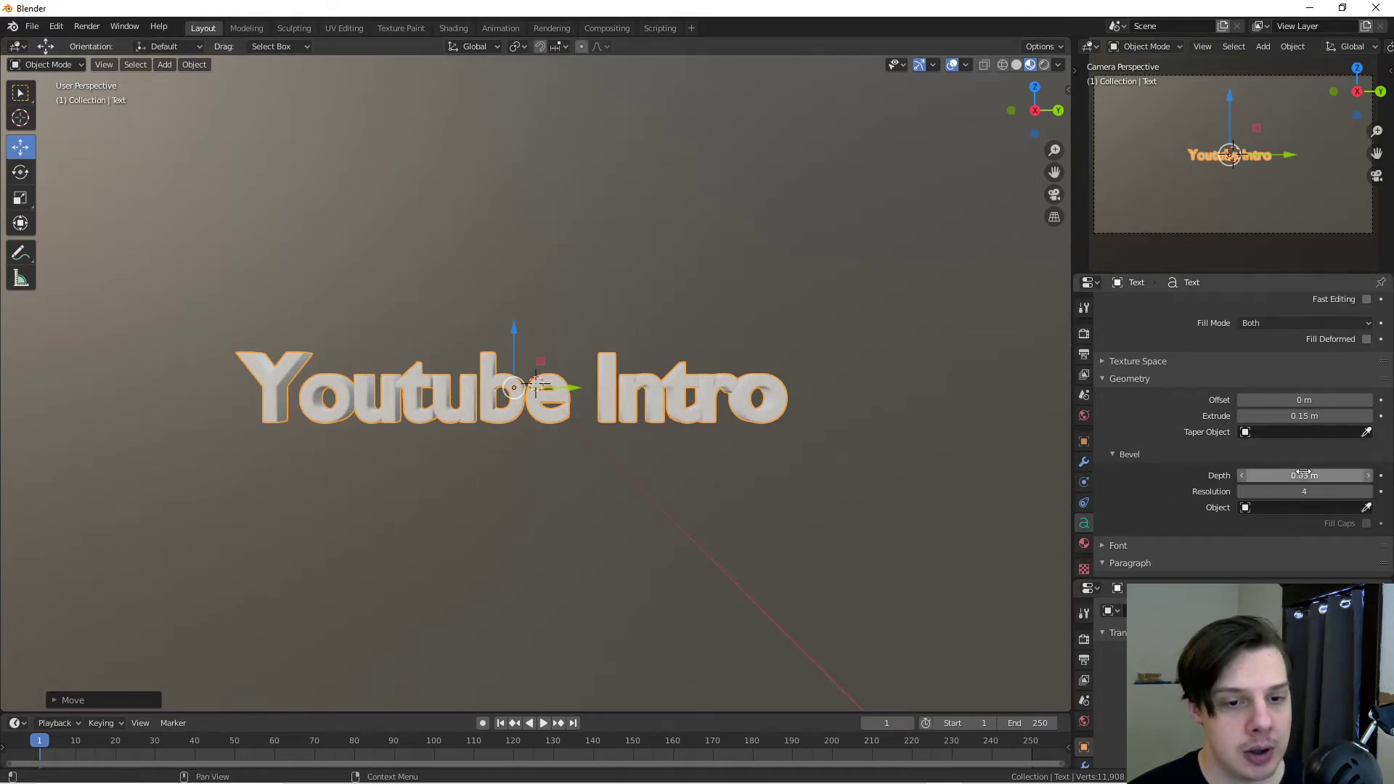
# Step: Set the text's bevel resolution to 32, comparing it with 0 before restoring 32
pyautogui.moveTo(654, 465); pyautogui.dragTo(680, 485, button='middle')
pyautogui.moveTo(1305, 491); pyautogui.dragTo(1350, 492)
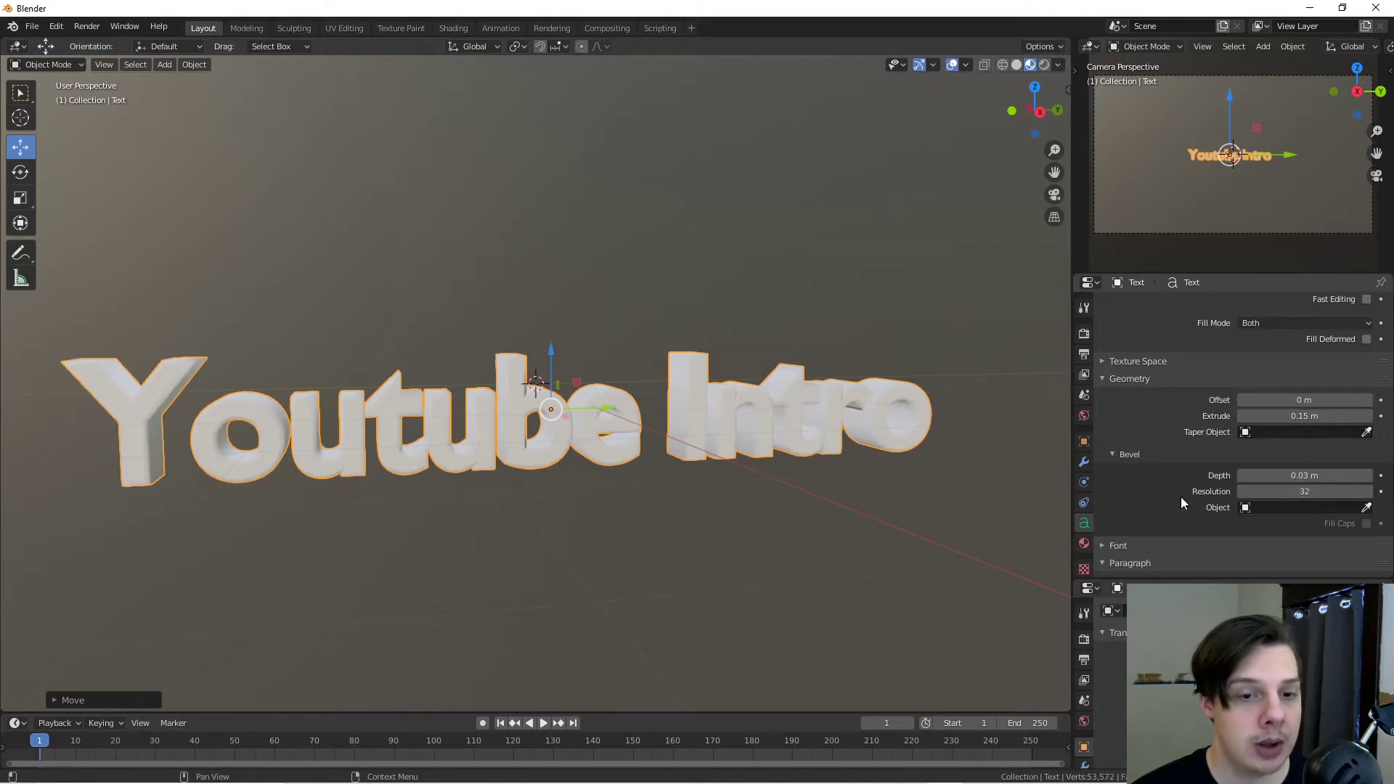
pyautogui.moveTo(463, 526); pyautogui.dragTo(560, 530, button='middle')
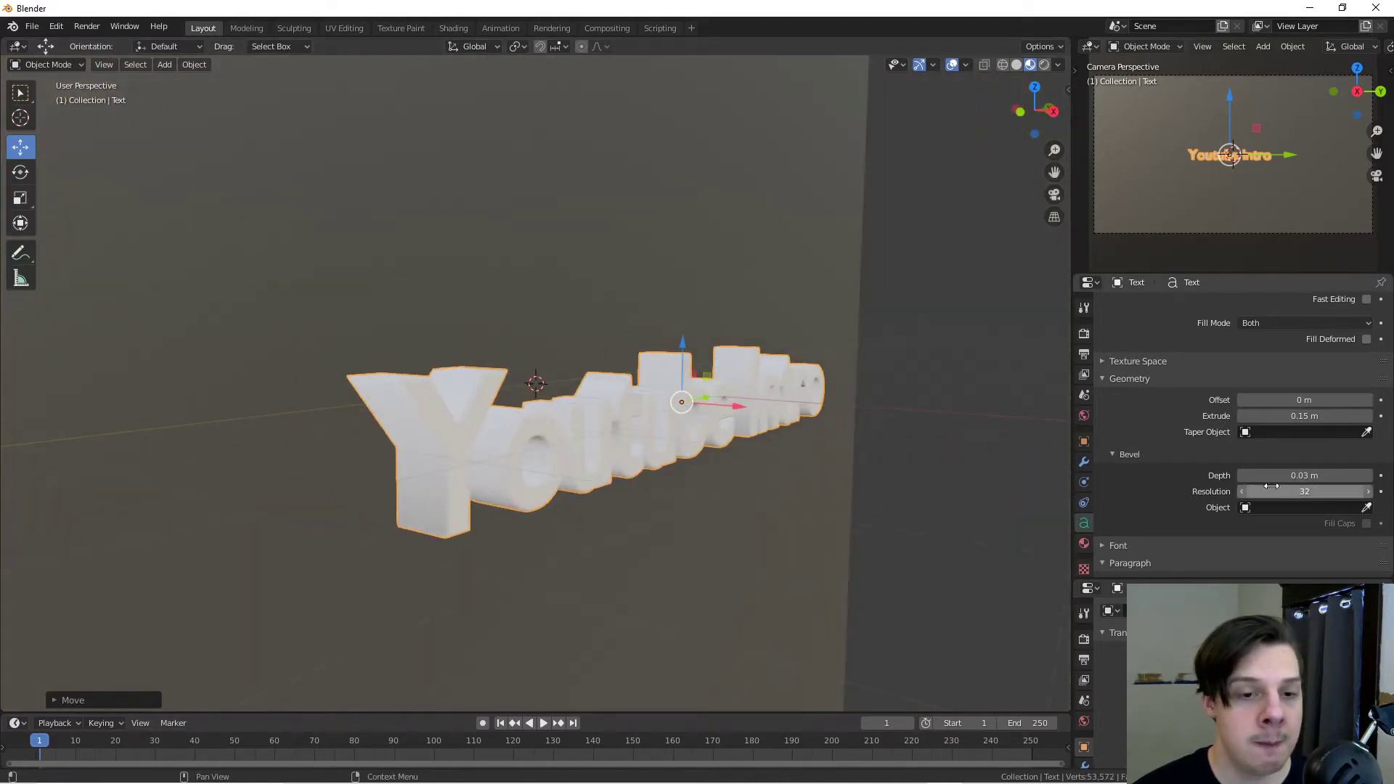
pyautogui.moveTo(1305, 491); pyautogui.dragTo(1278, 492)
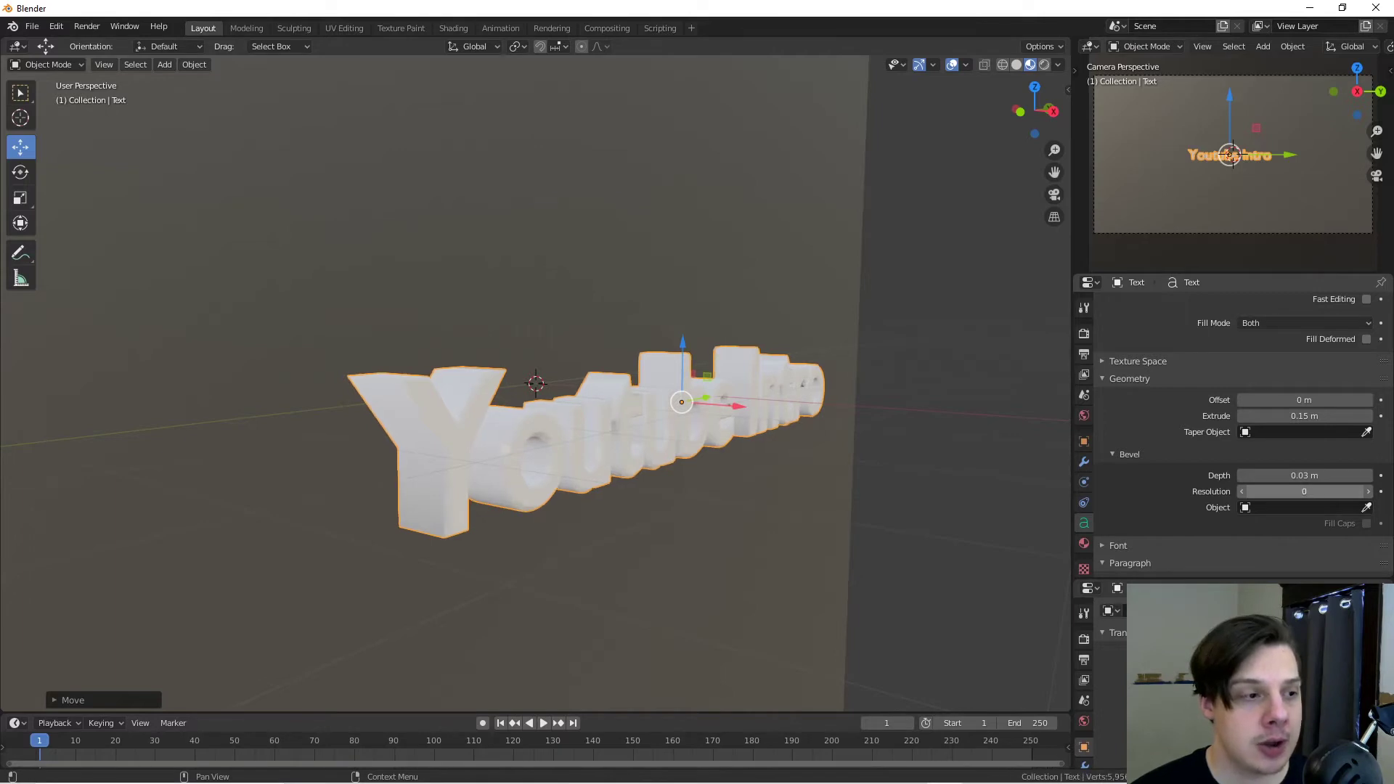
pyautogui.moveTo(557, 529)
pyautogui.mouseDown(button='middle')
pyautogui.moveTo(588, 529)
pyautogui.moveTo(581, 543)
pyautogui.mouseUp(button='middle')
pyautogui.moveTo(1305, 491); pyautogui.dragTo(1355, 492)
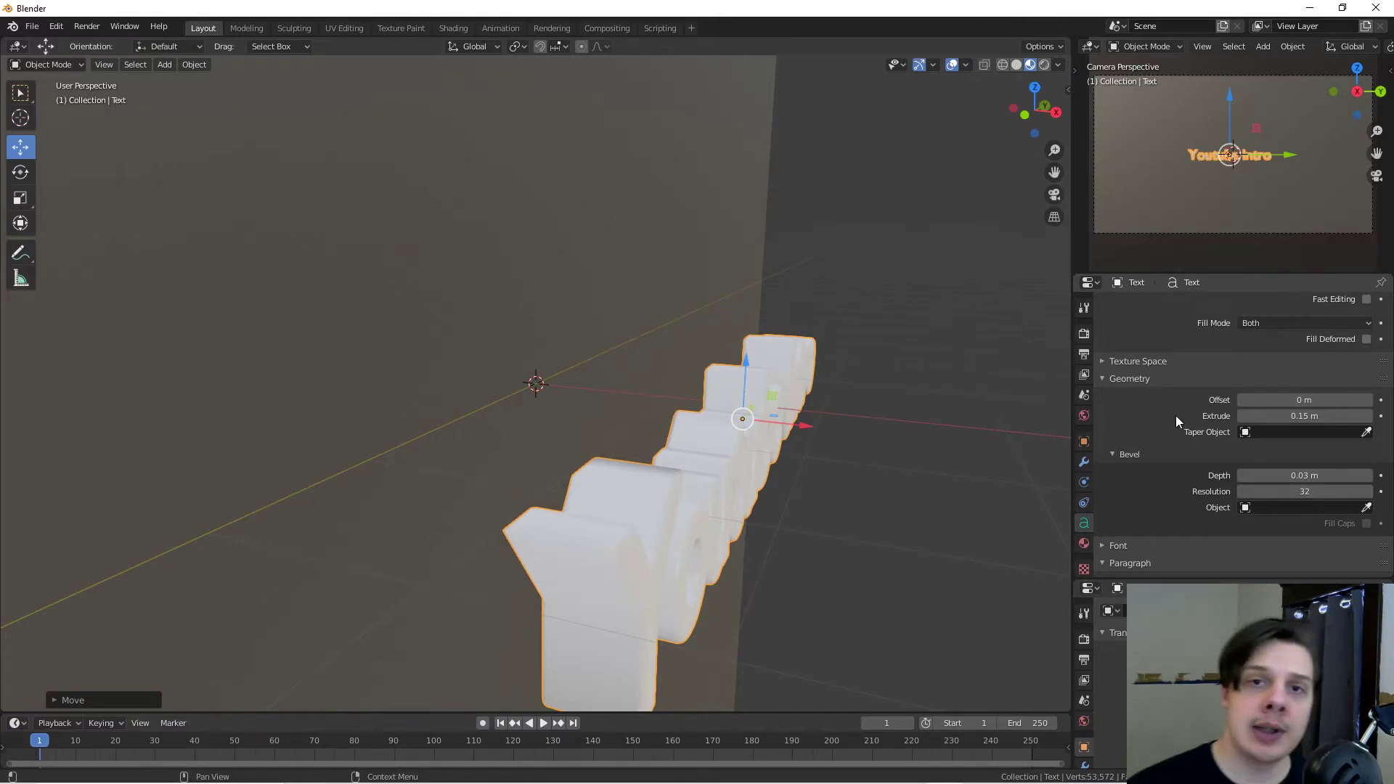
pyautogui.scroll(2, 1175, 414)
pyautogui.scroll(-2, 1147, 421)
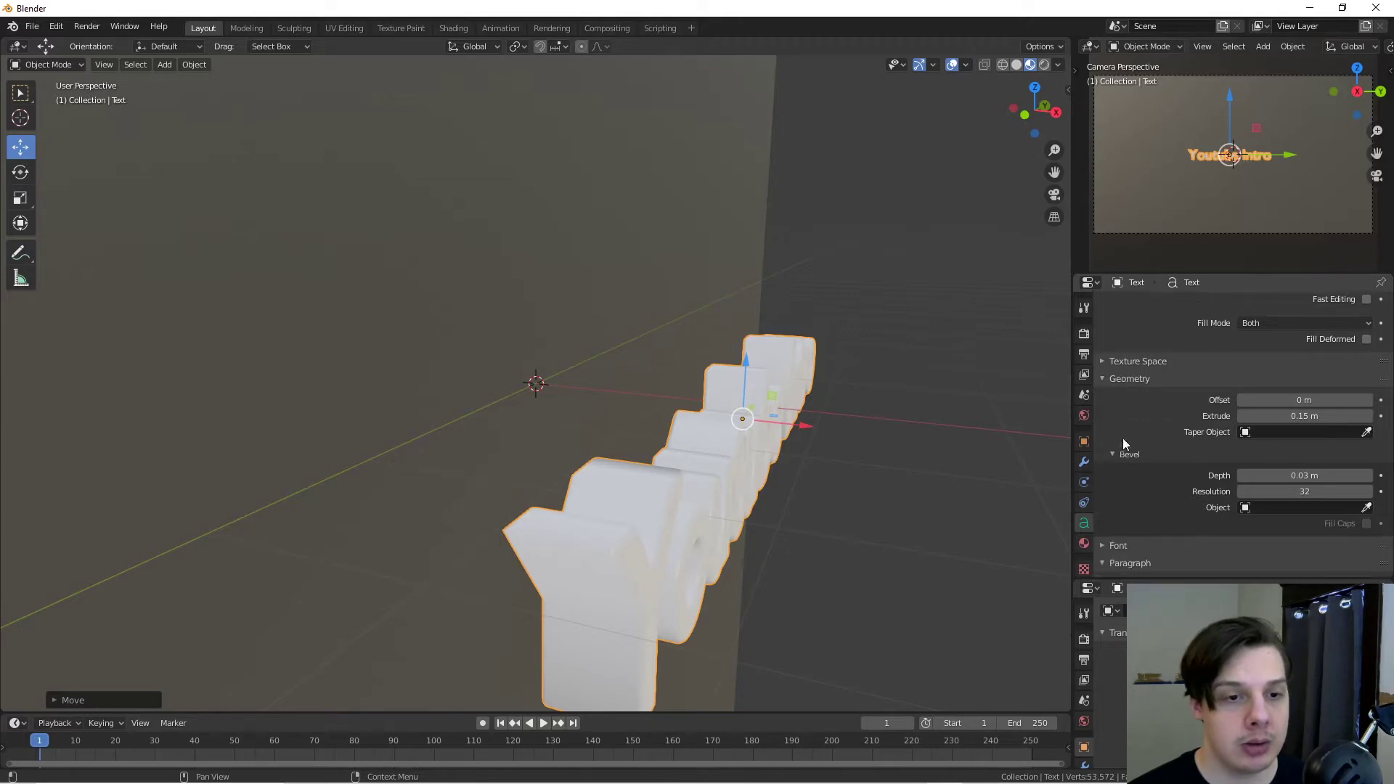
pyautogui.scroll(-1, 1123, 438)
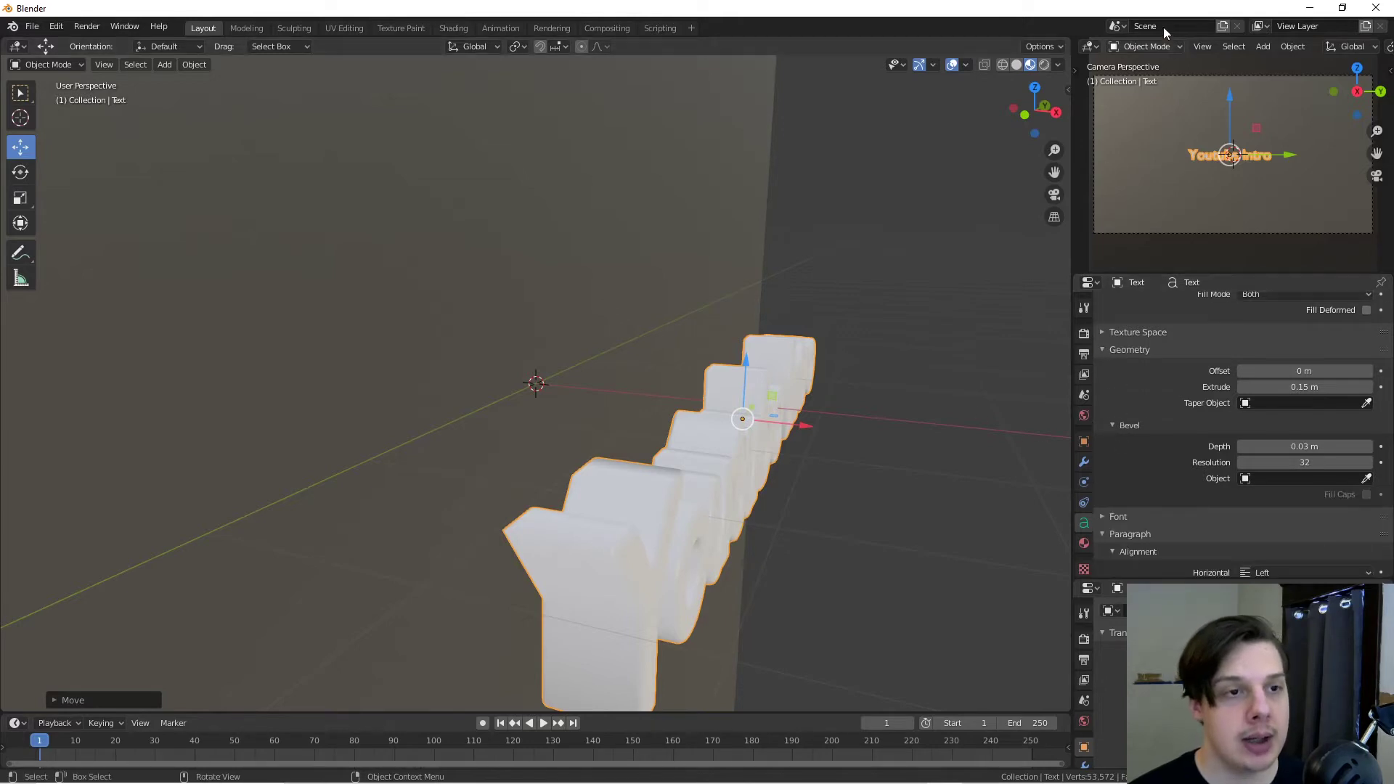
# Step: Create a new material for the text and set its base color to pure red
pyautogui.click(1084, 542)
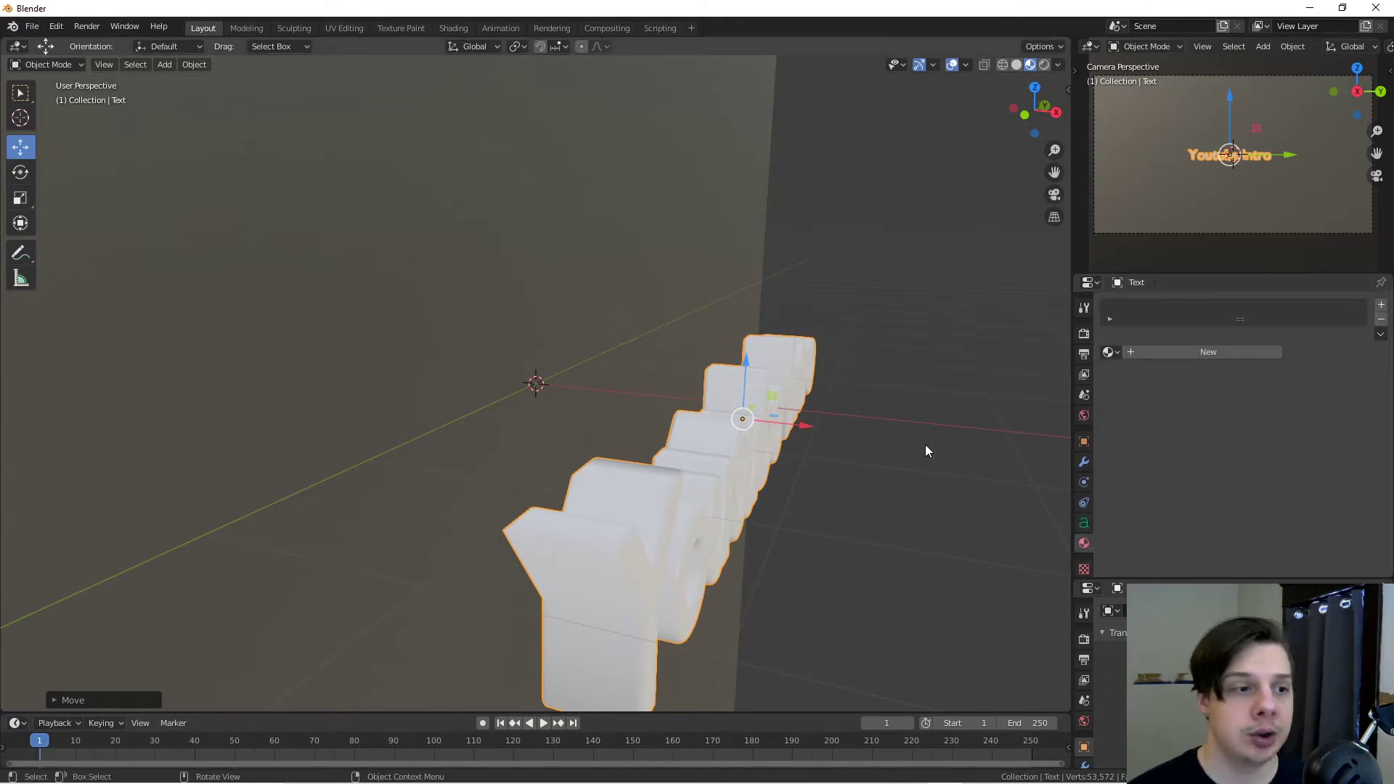
pyautogui.moveTo(925, 445)
pyautogui.mouseDown(button='middle')
pyautogui.moveTo(835, 451)
pyautogui.moveTo(879, 463)
pyautogui.moveTo(823, 461)
pyautogui.moveTo(908, 454)
pyautogui.mouseUp(button='middle')
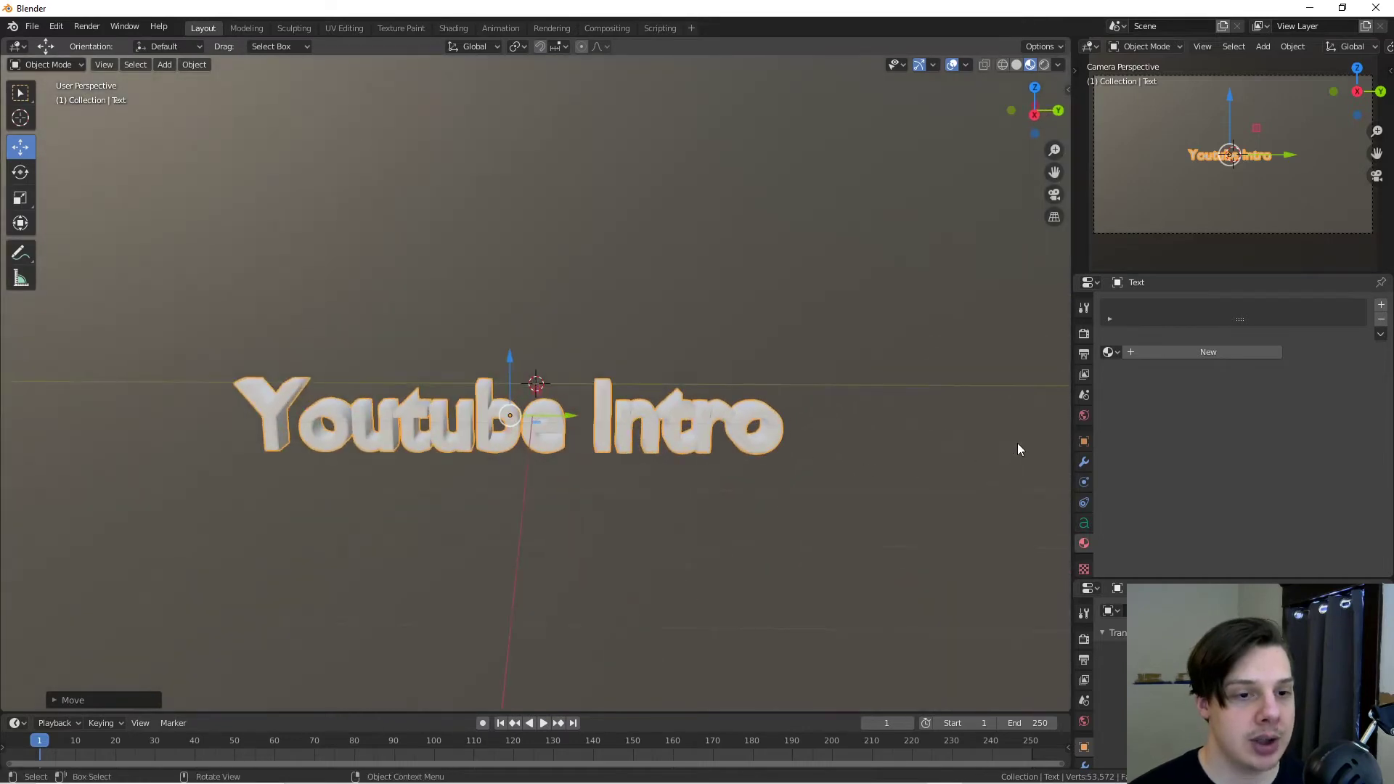
pyautogui.click(1166, 352)
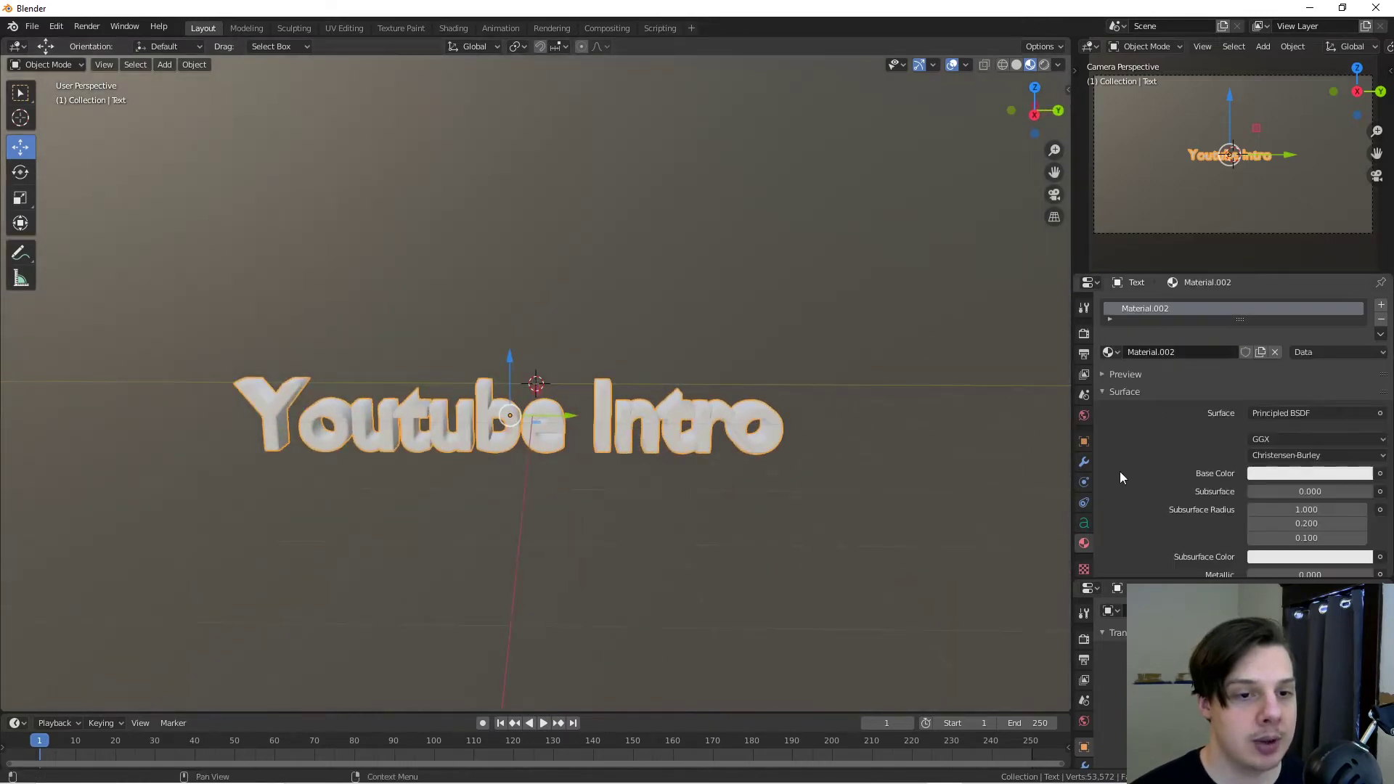
pyautogui.click(1259, 476)
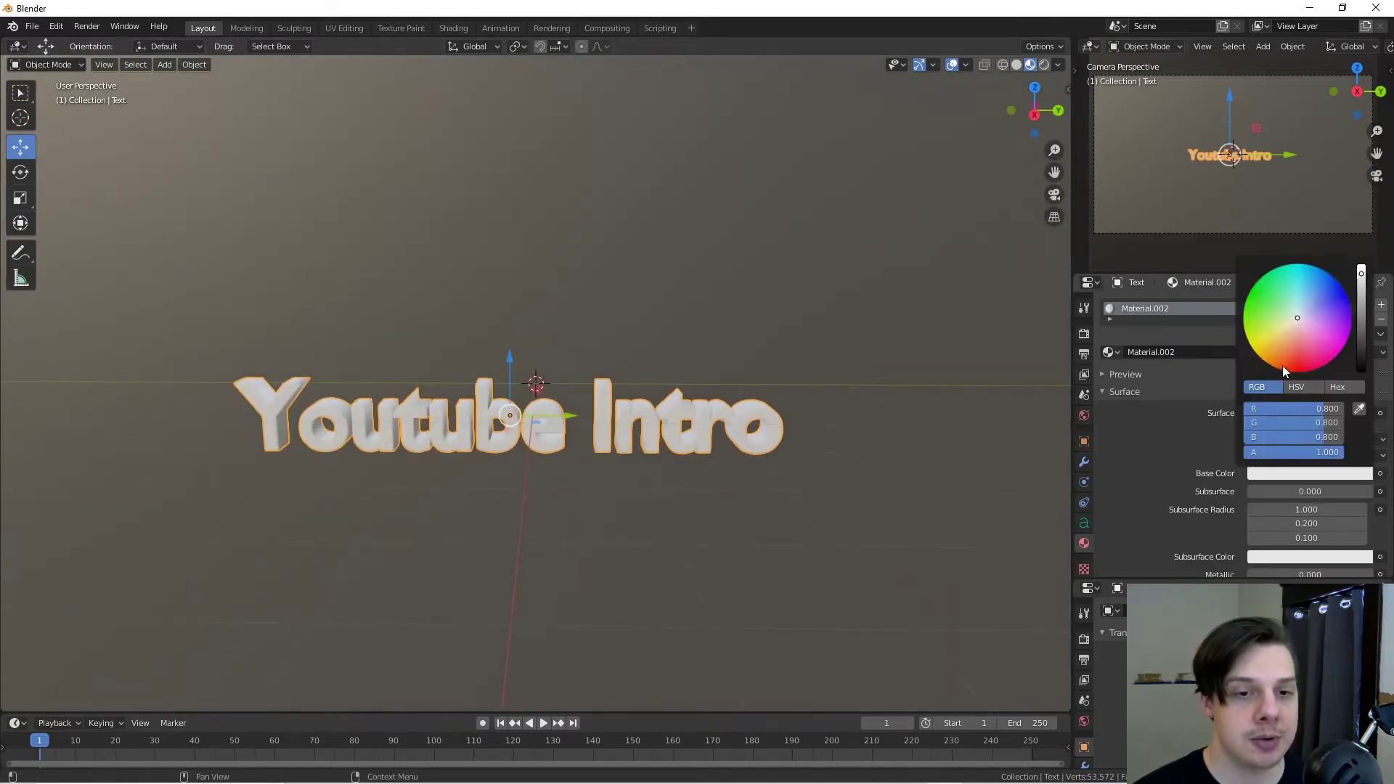
pyautogui.moveTo(1302, 428); pyautogui.dragTo(1232, 498)
pyautogui.moveTo(450, 563); pyautogui.dragTo(640, 498, button='middle')
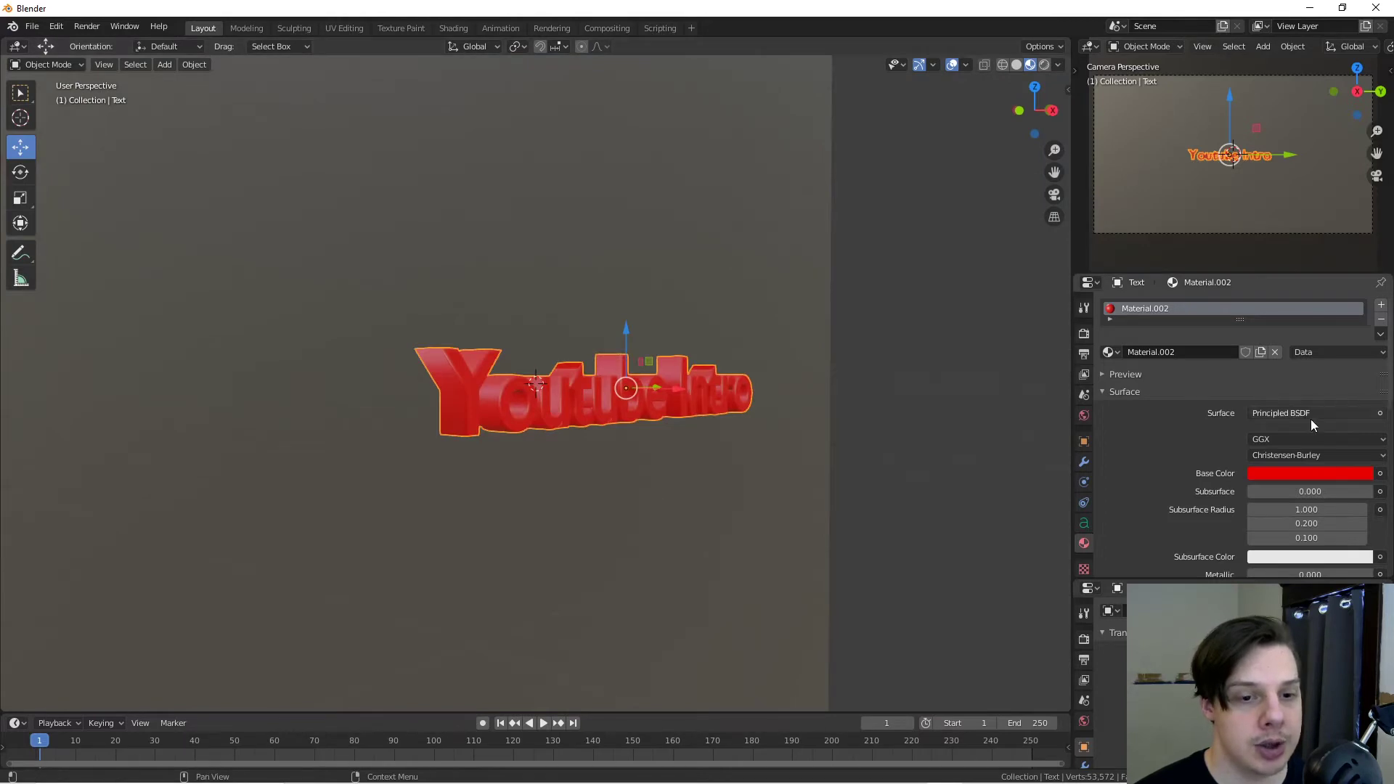
pyautogui.click(1258, 473)
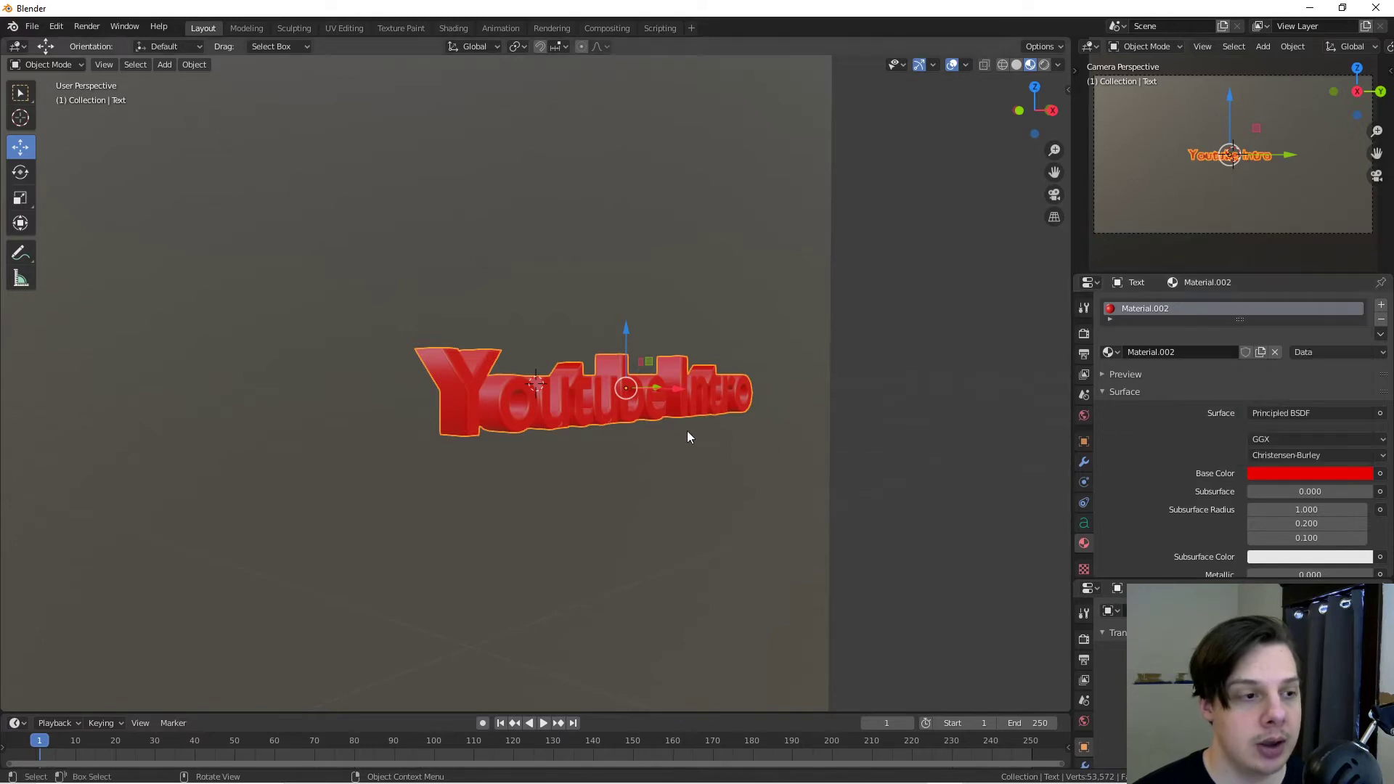
pyautogui.moveTo(687, 430); pyautogui.dragTo(568, 443, button='middle')
pyautogui.scroll(-3, 560, 448)
pyautogui.moveTo(463, 416); pyautogui.dragTo(485, 412, button='middle')
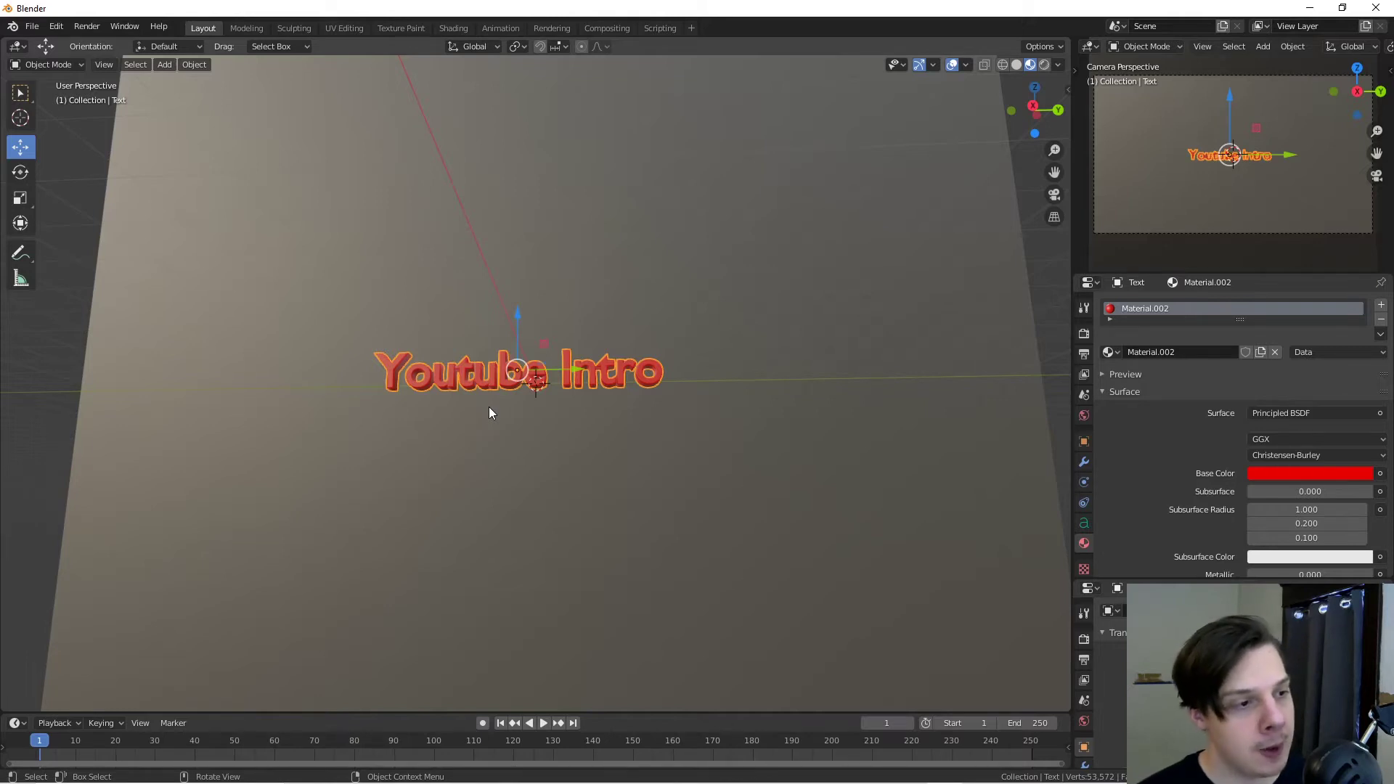
pyautogui.moveTo(490, 409); pyautogui.dragTo(490, 432, button='middle')
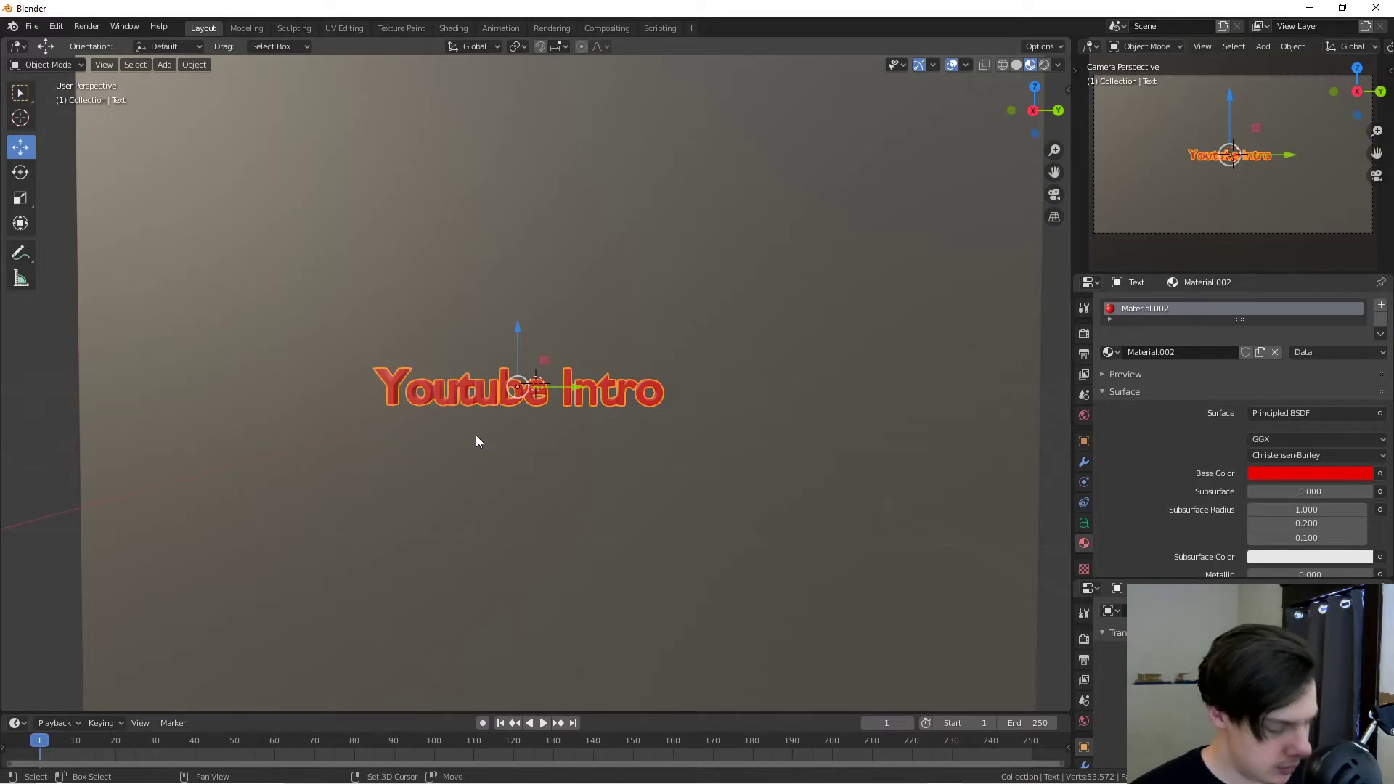
# Step: Add a cube mesh and move it along the X axis so it stands well in front of the text
pyautogui.hotkey('shift', 'a')
pyautogui.moveTo(479, 450)
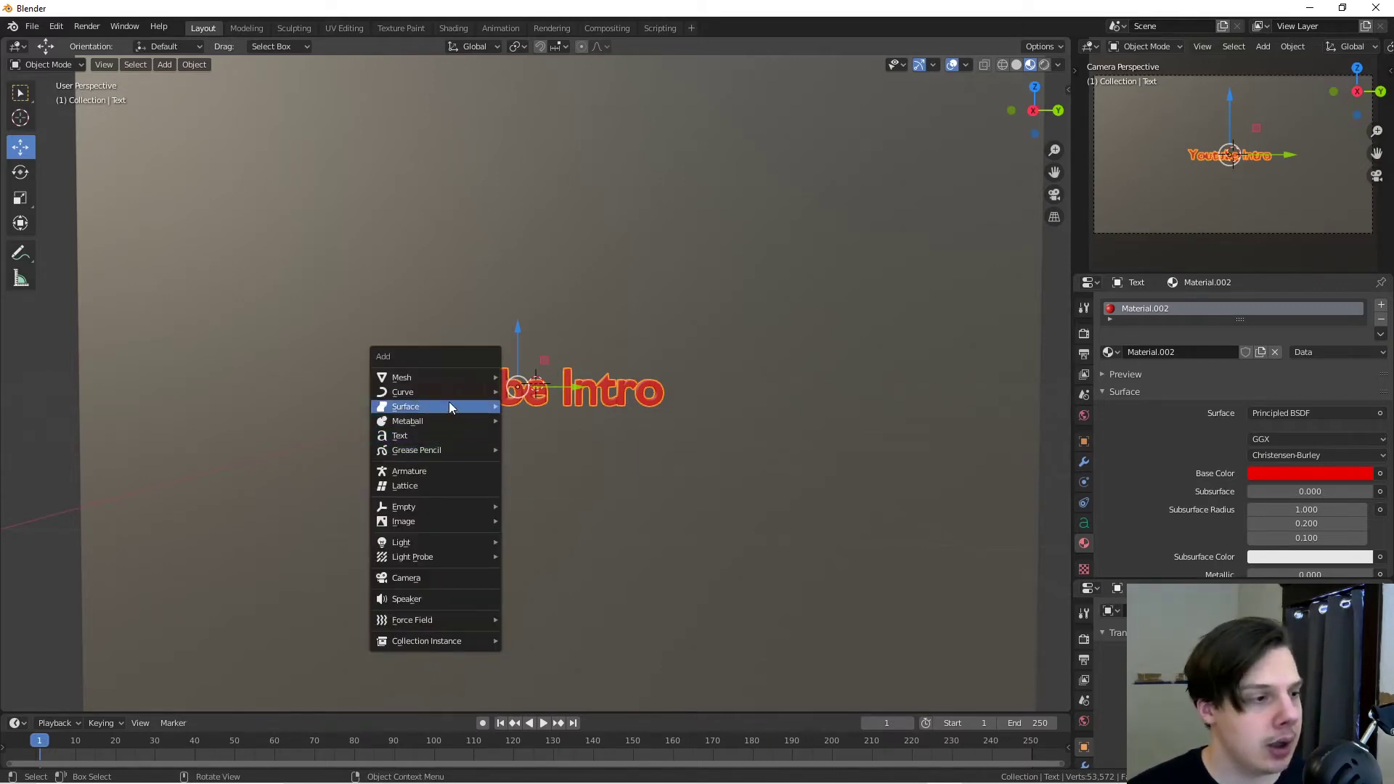
pyautogui.moveTo(430, 374)
pyautogui.click(529, 392)
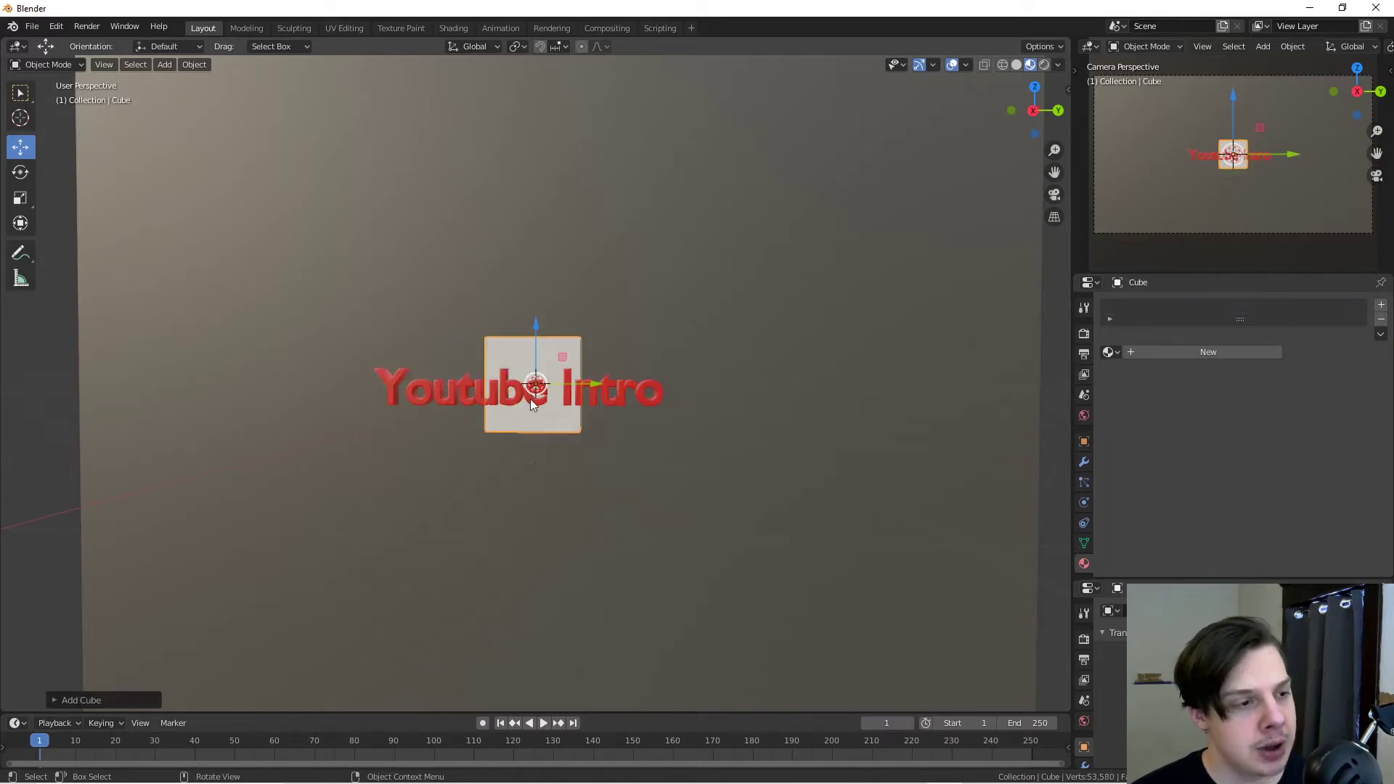
pyautogui.moveTo(530, 399); pyautogui.dragTo(574, 372, button='middle')
pyautogui.moveTo(561, 395); pyautogui.dragTo(768, 493)
pyautogui.moveTo(719, 534)
pyautogui.mouseDown(button='middle')
pyautogui.moveTo(748, 539)
pyautogui.moveTo(737, 517)
pyautogui.mouseUp(button='middle')
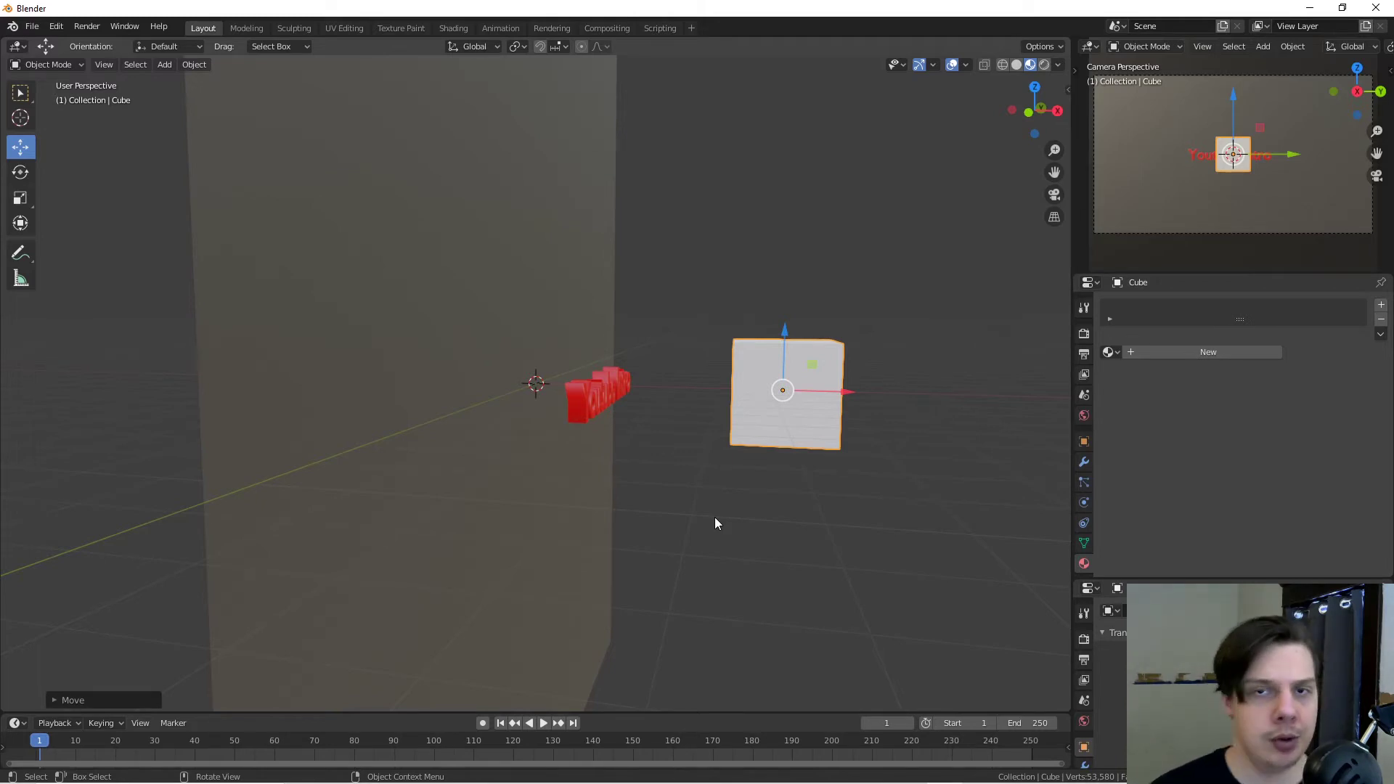
# Step: Compare the Scale and Transform tools on the cube, keep the combined Transform tool and try its Z scale handle
pyautogui.click(20, 225)
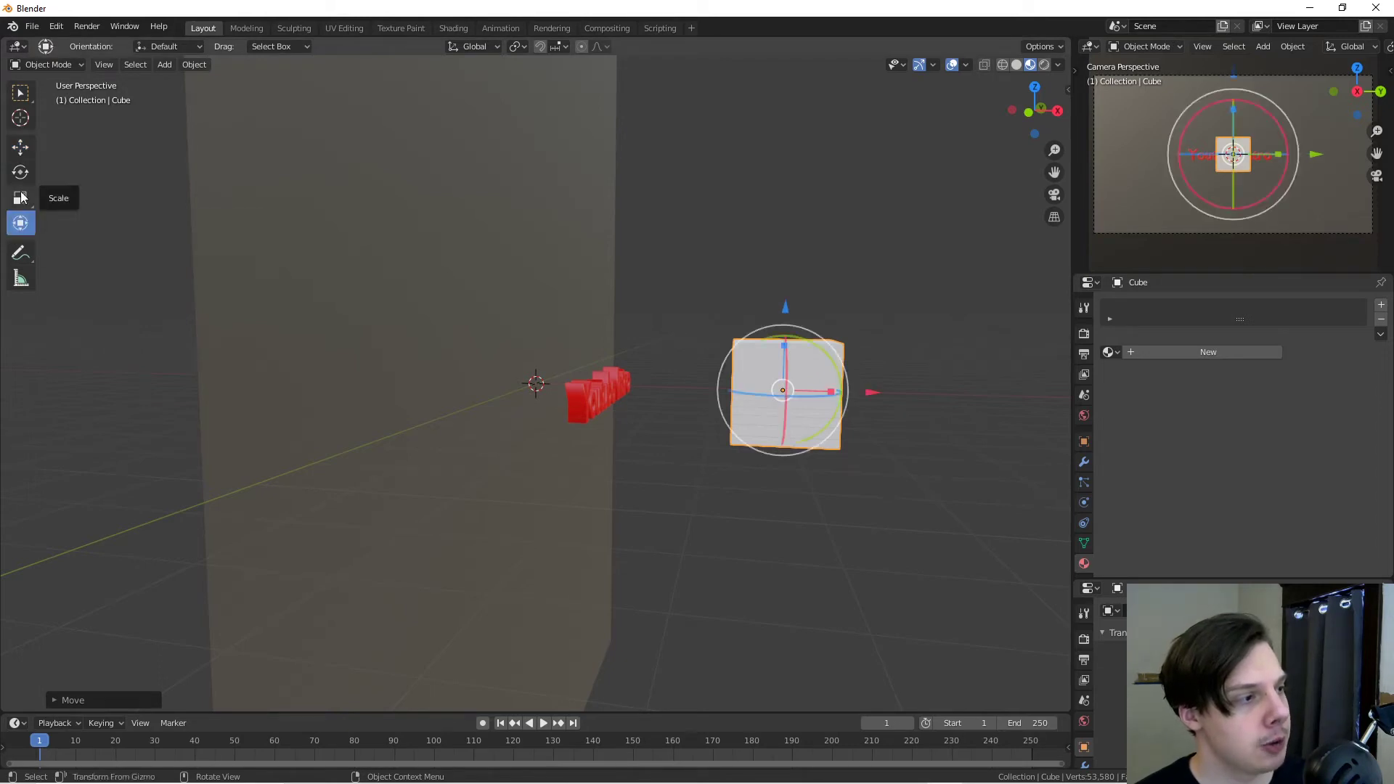
pyautogui.click(24, 202)
pyautogui.click(26, 223)
pyautogui.click(25, 201)
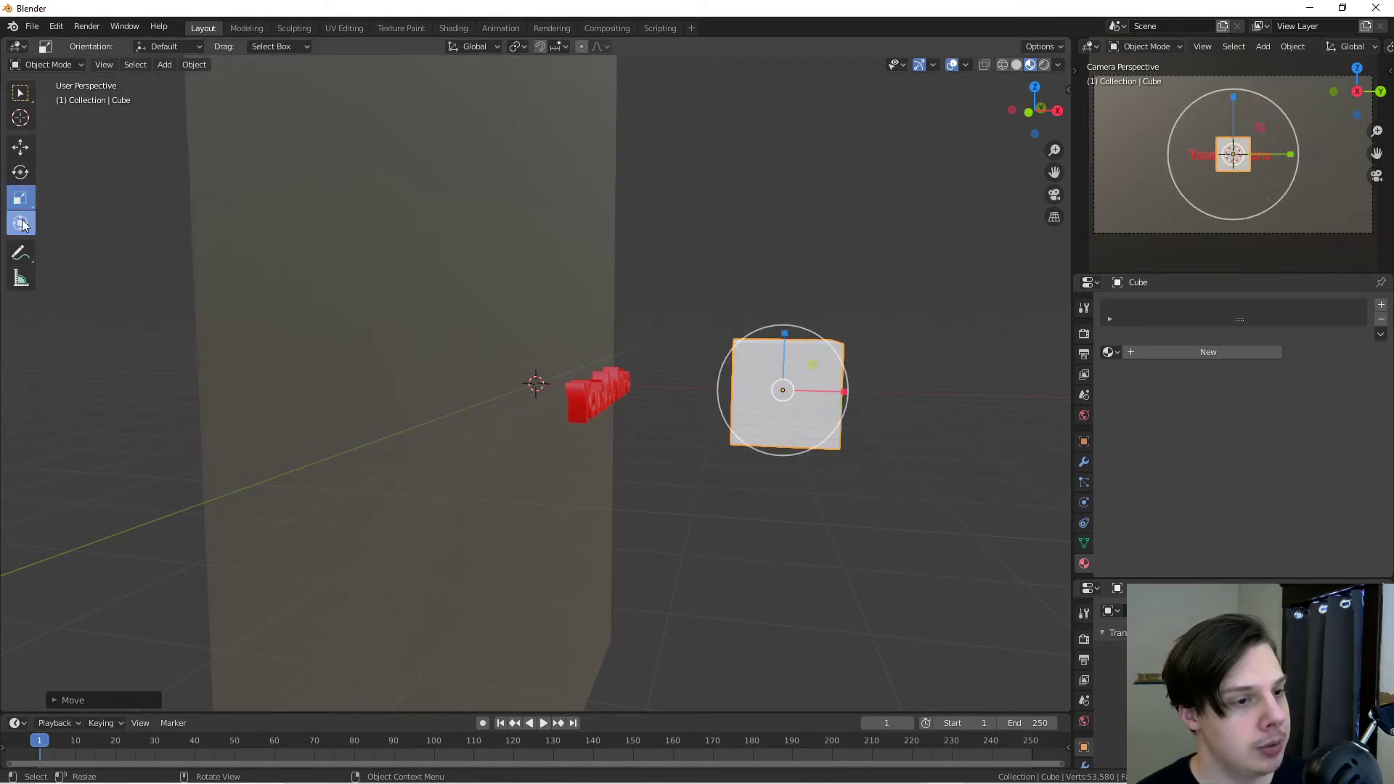
pyautogui.click(26, 224)
pyautogui.moveTo(780, 345); pyautogui.dragTo(780, 347)
pyautogui.moveTo(785, 435); pyautogui.dragTo(703, 465, button='middle')
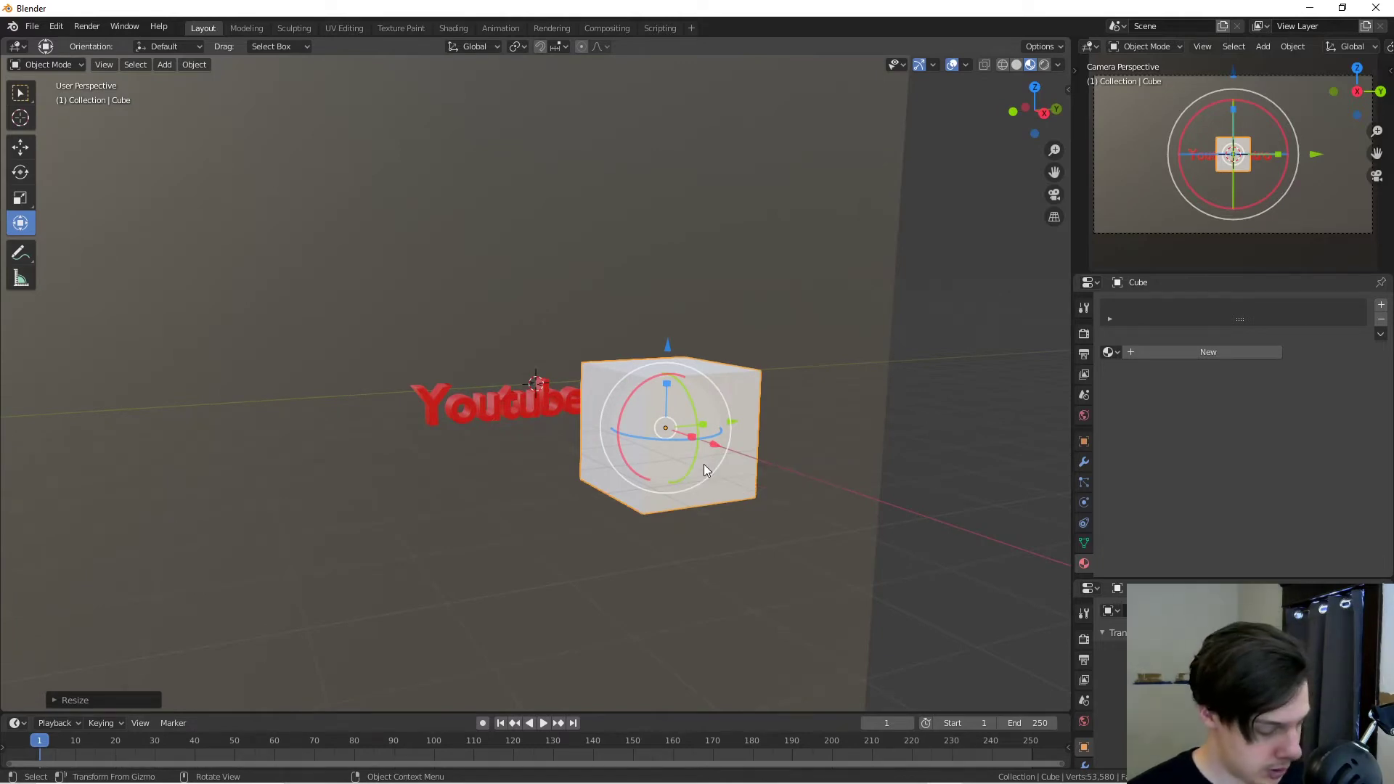
# Step: Scale the cube to about 1.4 along the Y axis and flatten it along the X axis into a slab
pyautogui.press('s')
pyautogui.press('y')
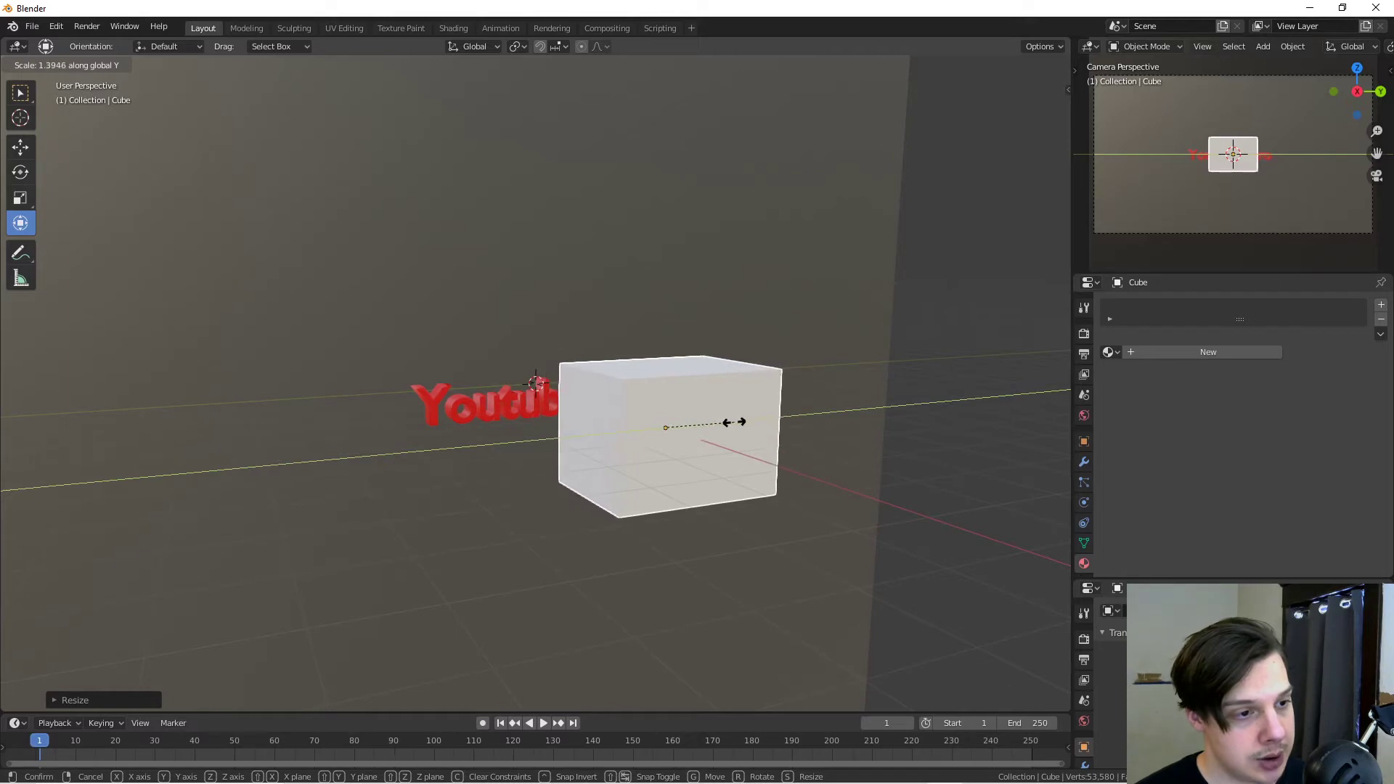
pyautogui.click(738, 422)
pyautogui.moveTo(719, 489); pyautogui.dragTo(777, 502, button='middle')
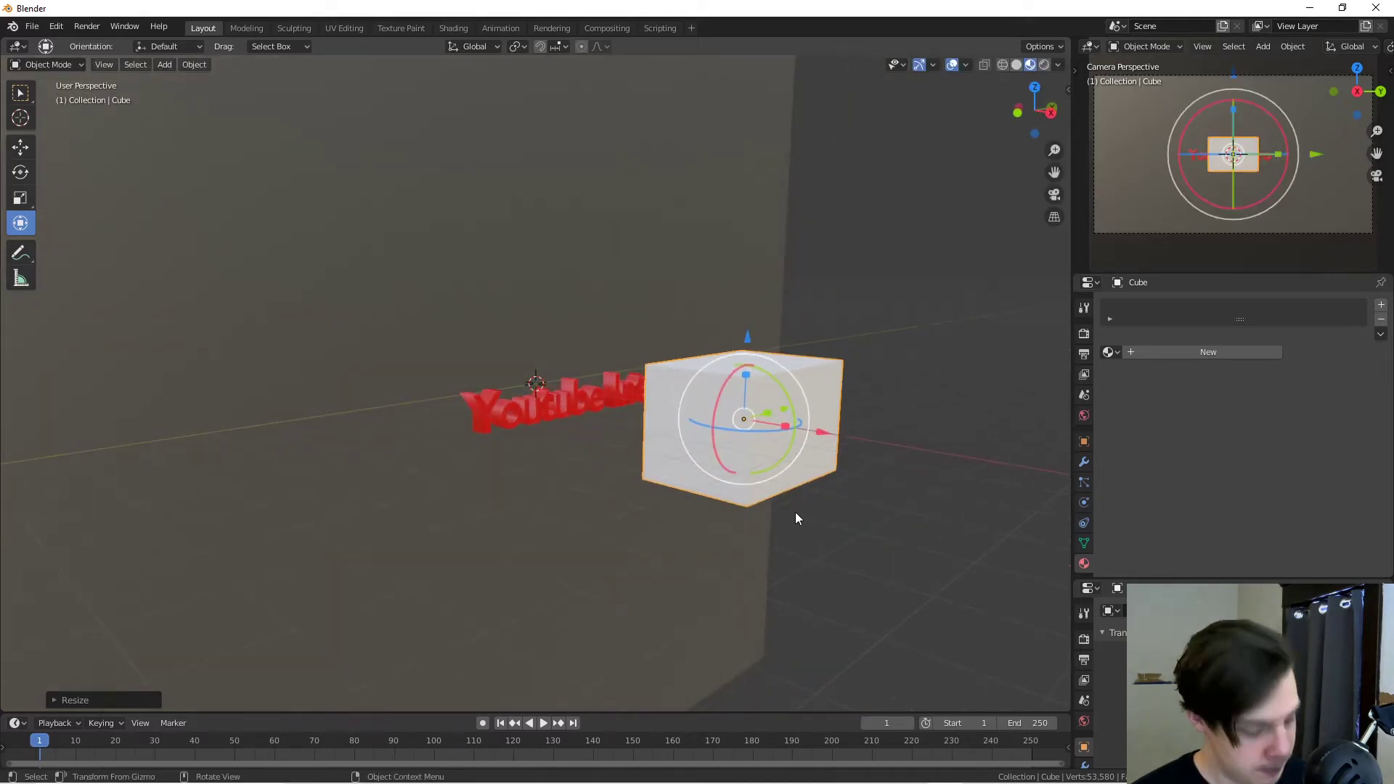
pyautogui.press('s')
pyautogui.press('x')
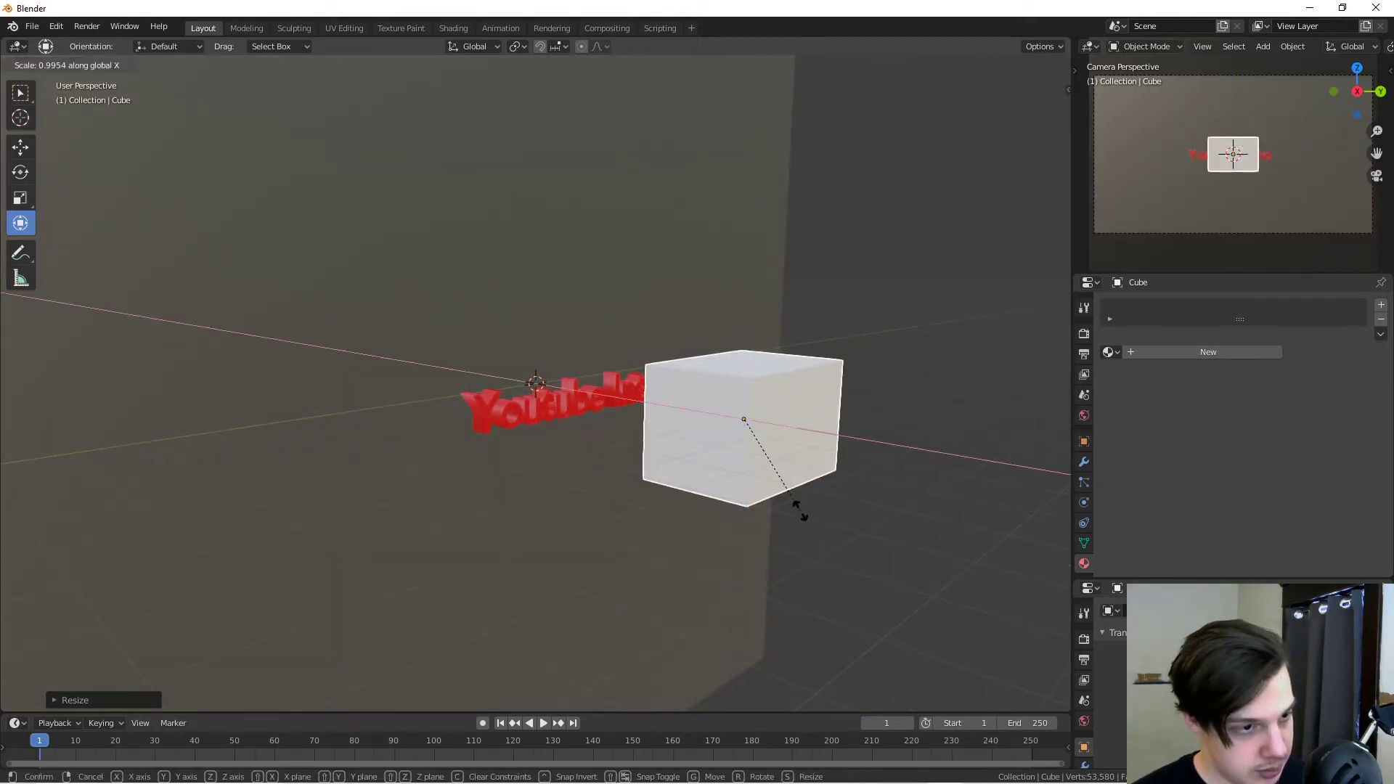
pyautogui.click(771, 453)
pyautogui.moveTo(773, 455); pyautogui.dragTo(744, 480, button='middle')
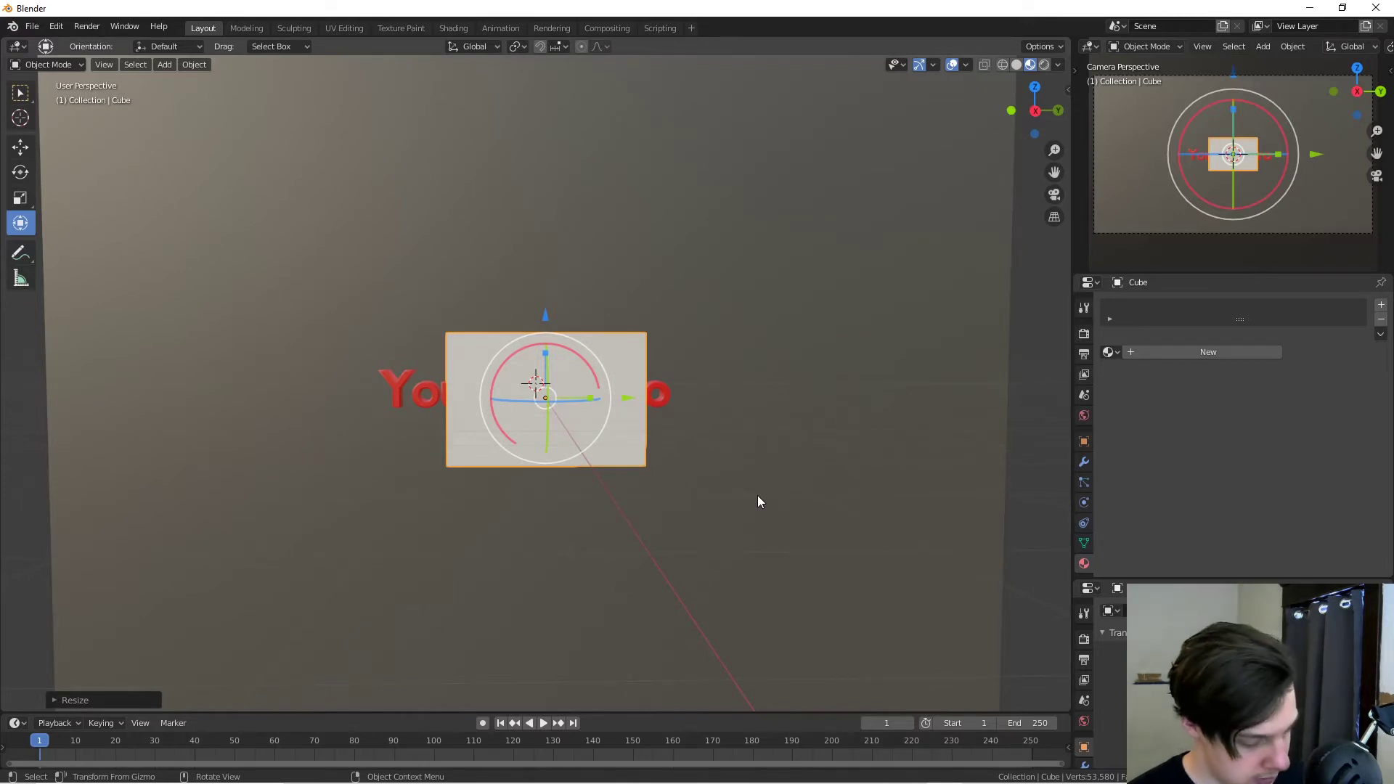
# Step: Scale the slab to about 0.94 along the Z axis and lower it beneath the text
pyautogui.press('s')
pyautogui.press('z')
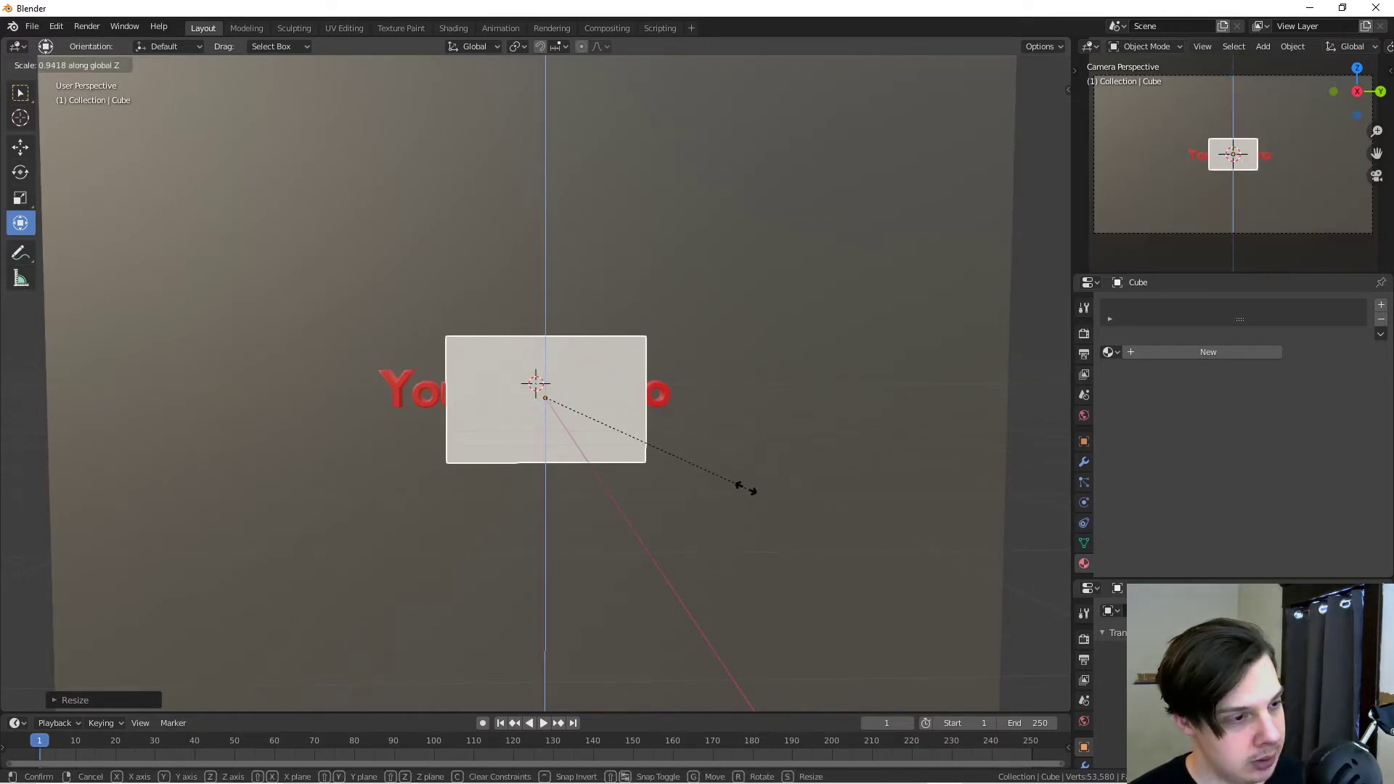
pyautogui.click(746, 492)
pyautogui.moveTo(747, 491)
pyautogui.mouseDown(button='middle')
pyautogui.moveTo(778, 514)
pyautogui.moveTo(770, 502)
pyautogui.mouseUp(button='middle')
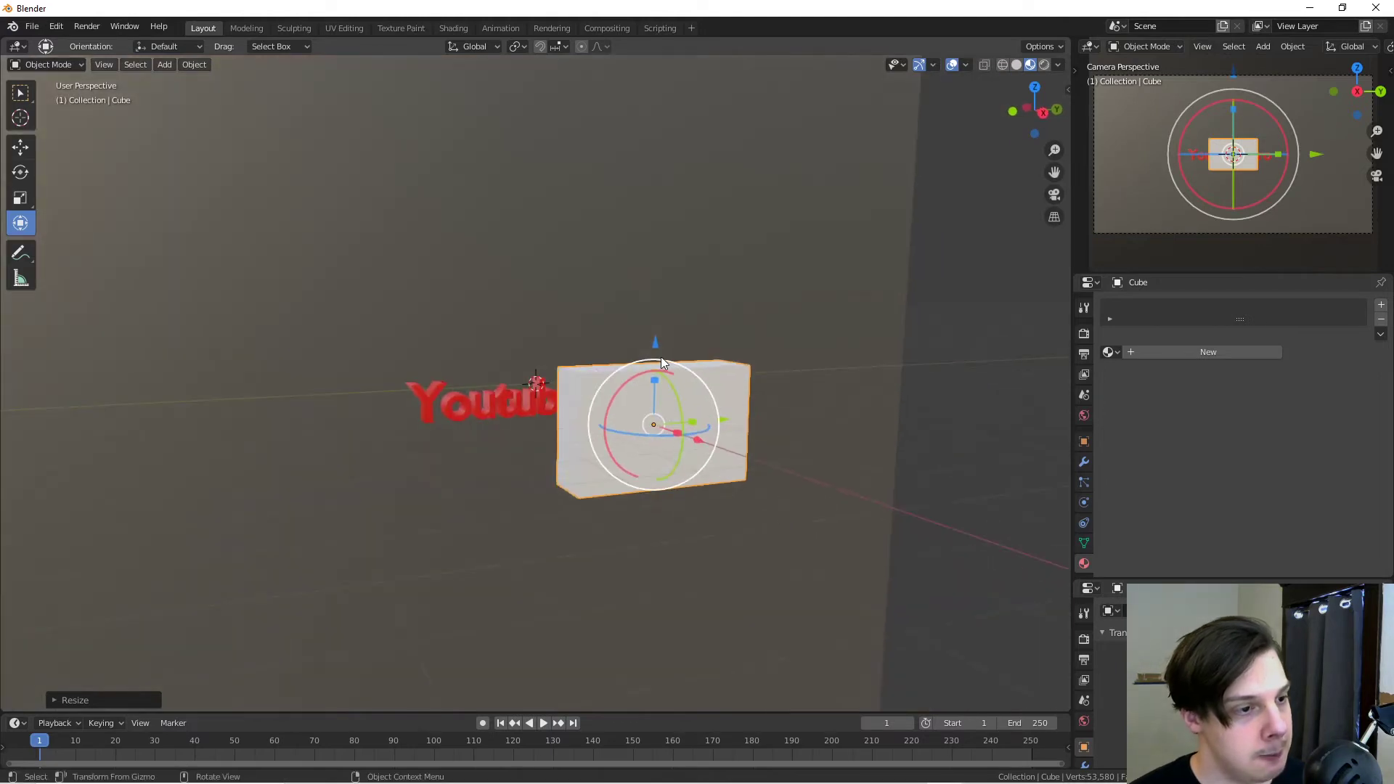
pyautogui.moveTo(661, 361); pyautogui.dragTo(673, 490)
pyautogui.moveTo(673, 490); pyautogui.dragTo(683, 581, button='middle')
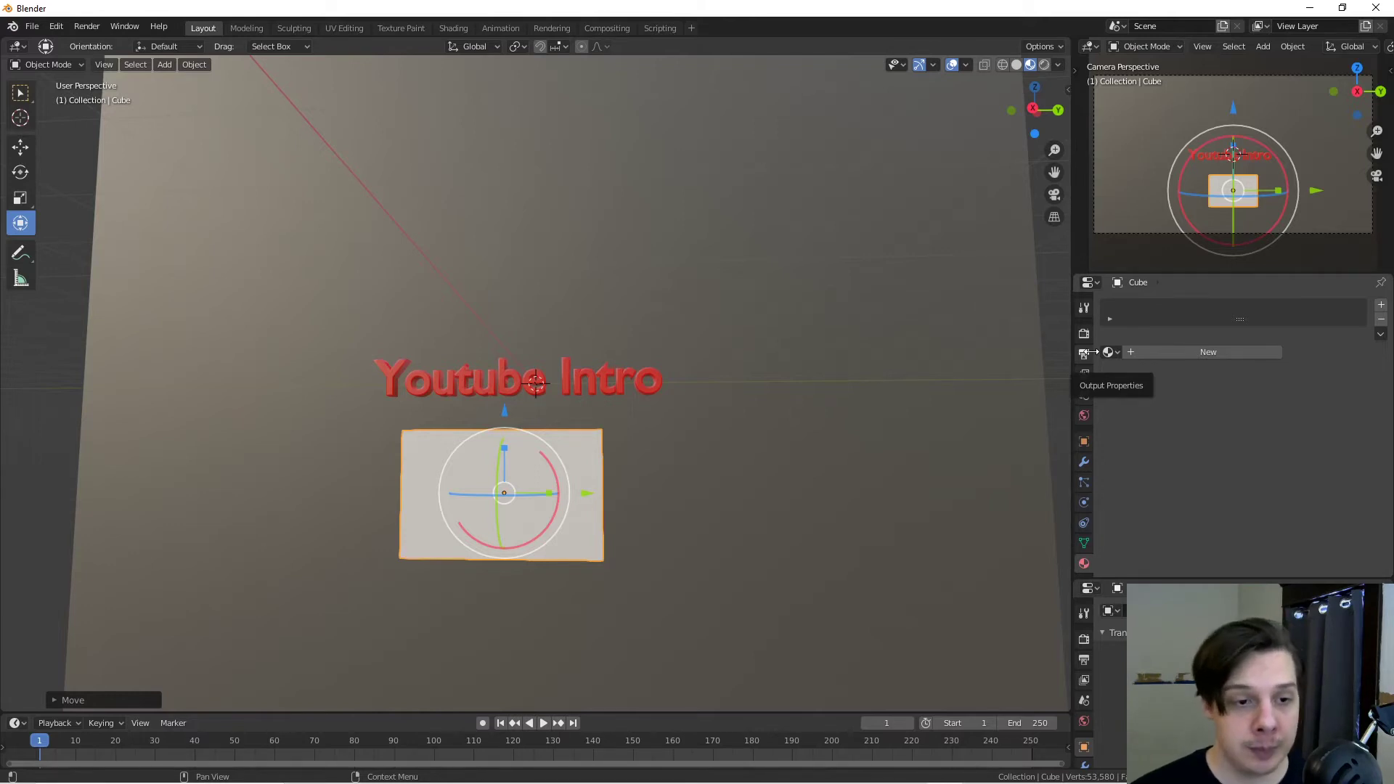
# Step: Add a Bevel modifier to the slab and set its segments to 32
pyautogui.click(1084, 464)
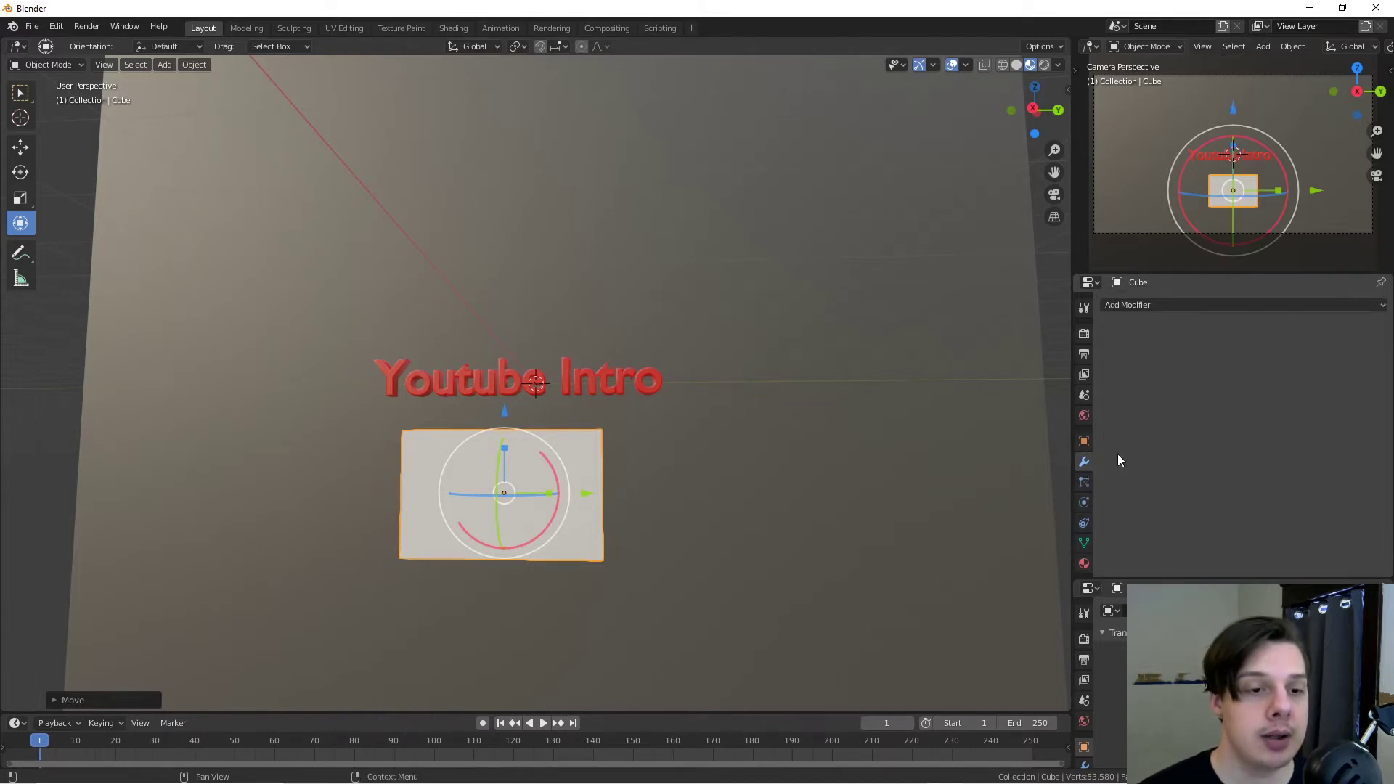
pyautogui.click(1127, 310)
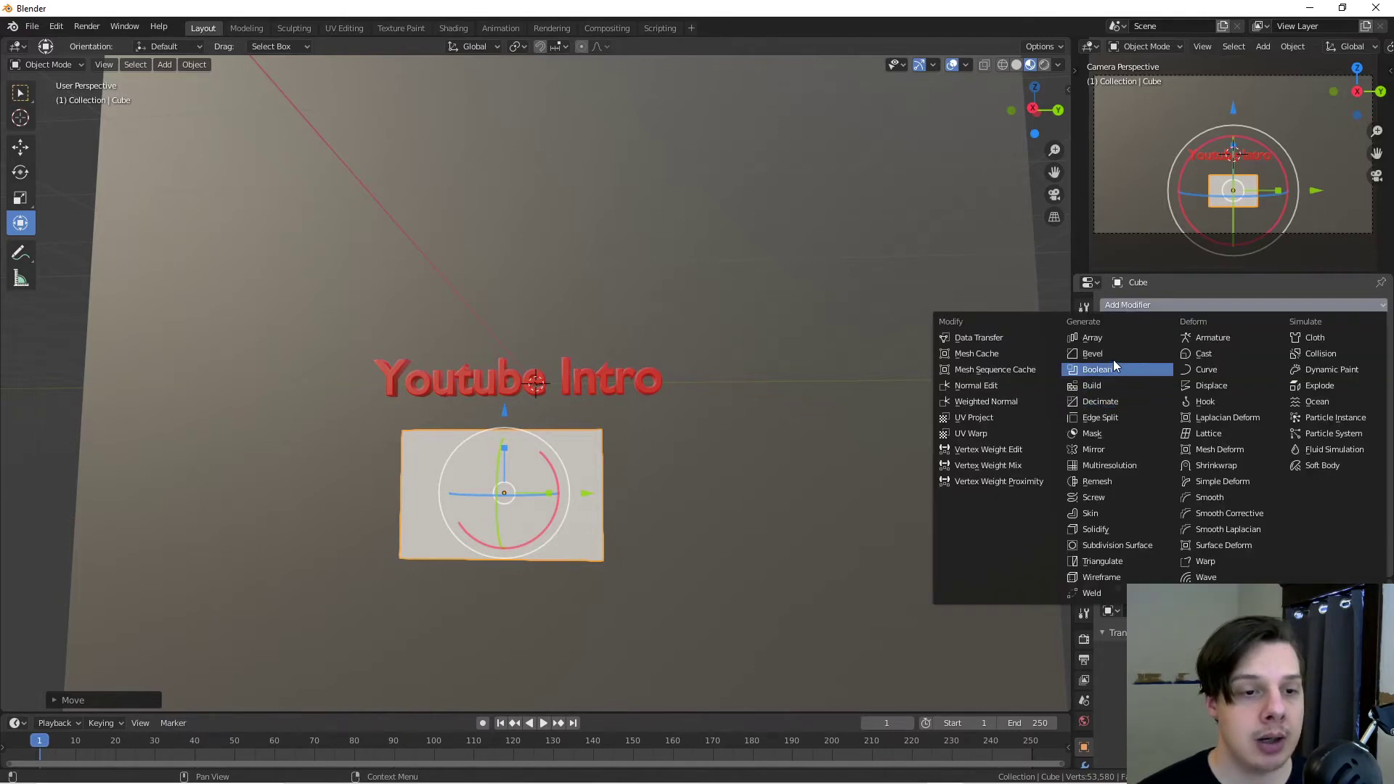
pyautogui.click(1088, 356)
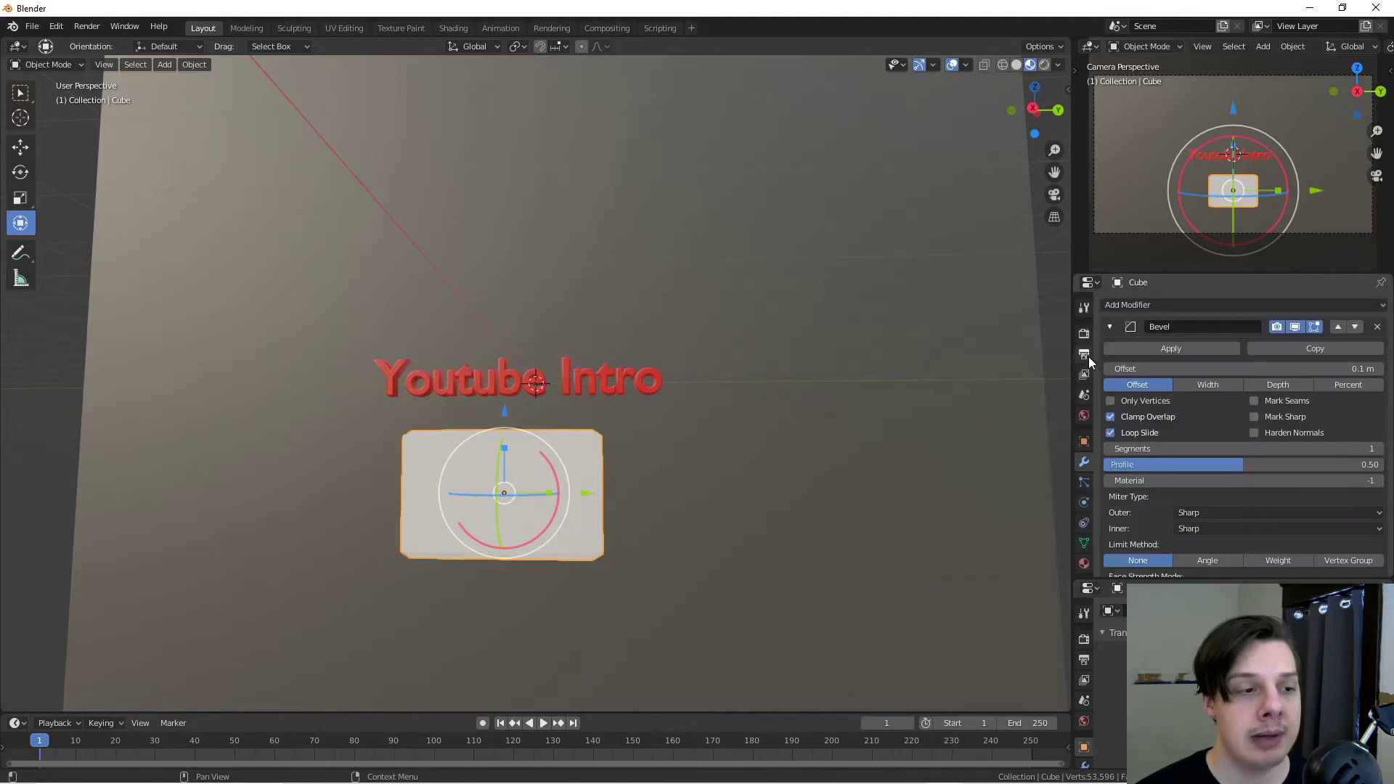
pyautogui.moveTo(782, 511); pyautogui.dragTo(834, 514, button='middle')
pyautogui.scroll(3, 800, 520)
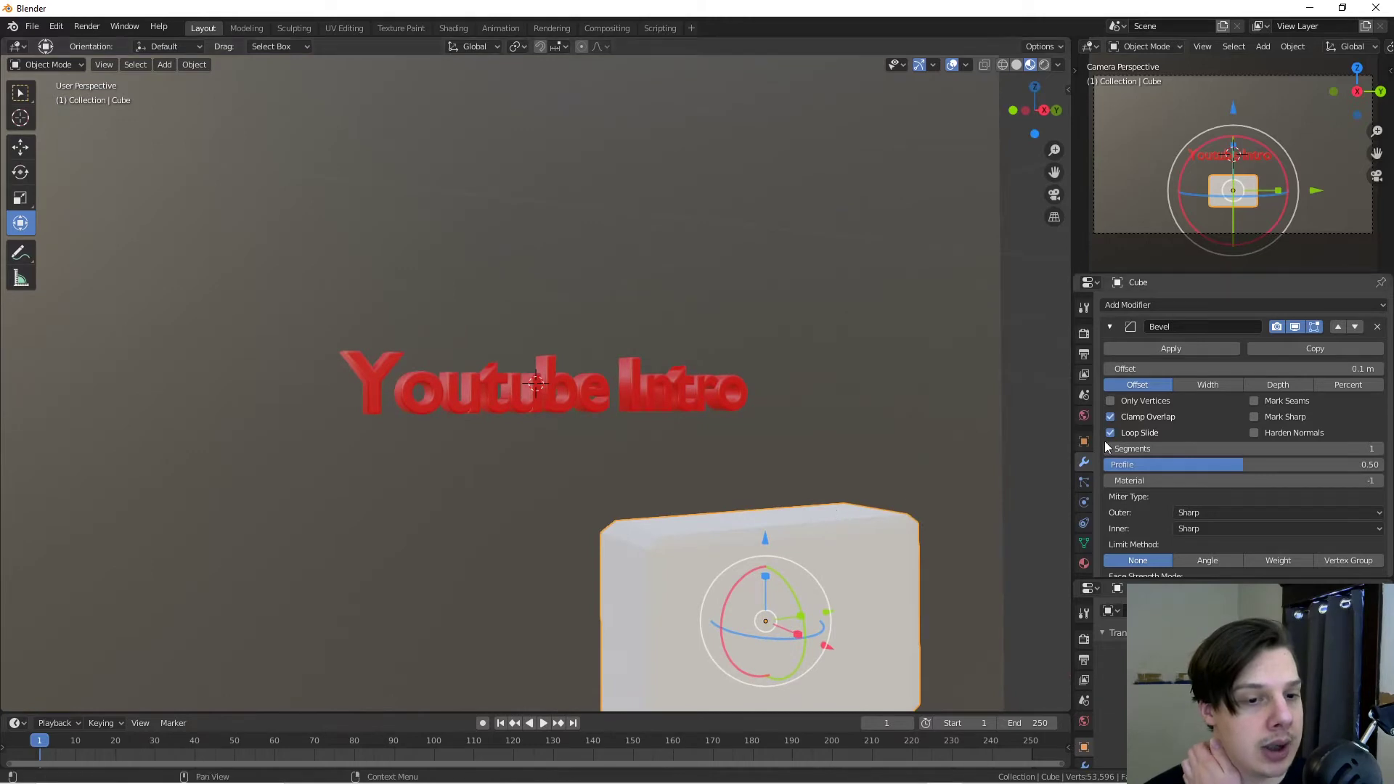
pyautogui.doubleClick(1148, 448)
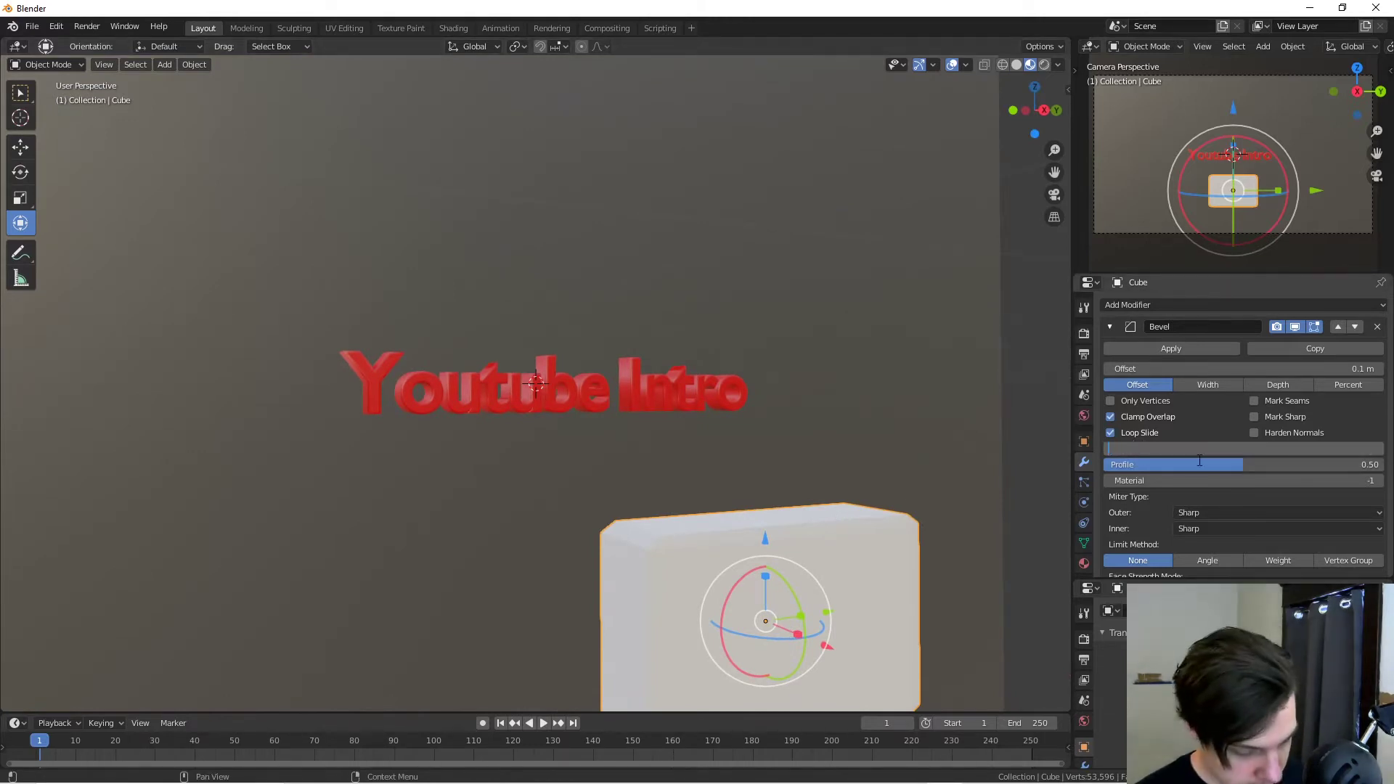
pyautogui.write('32')
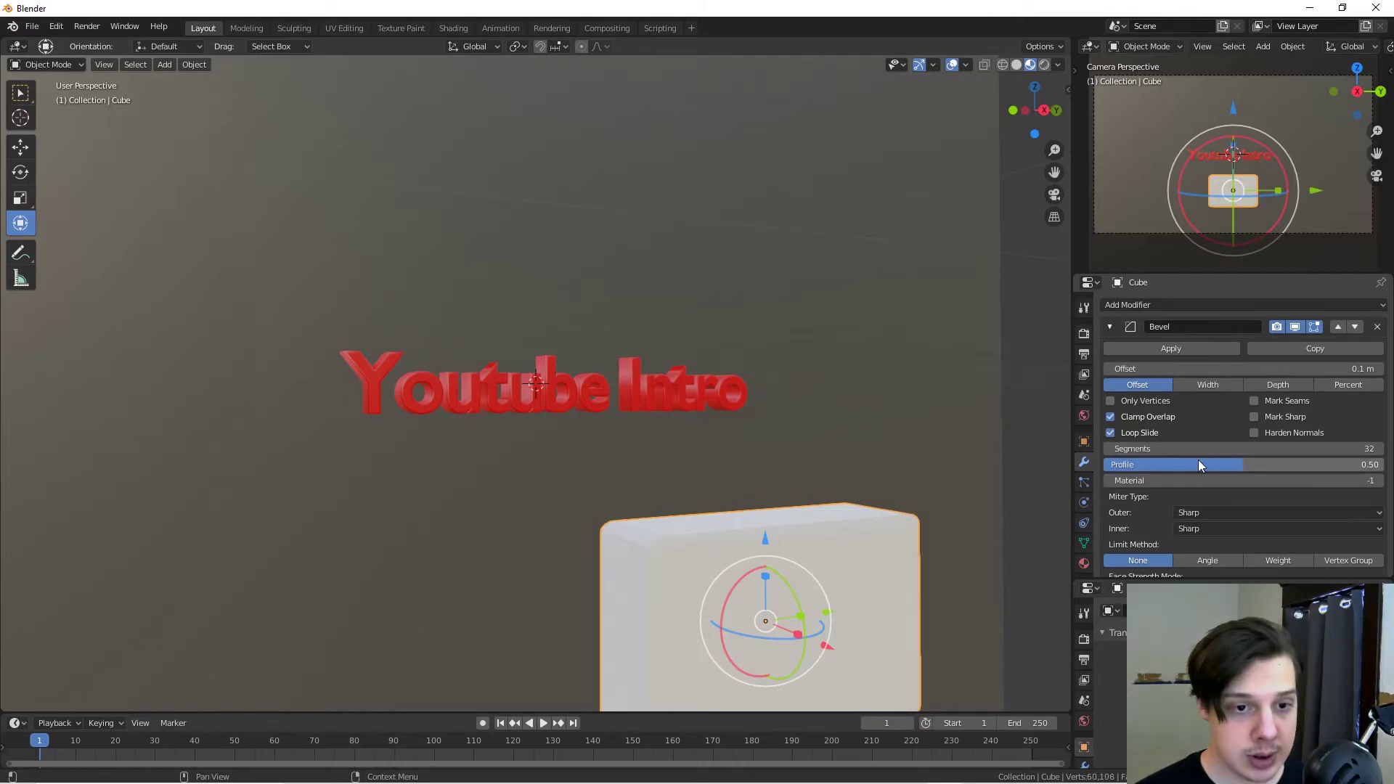
pyautogui.press('Return')
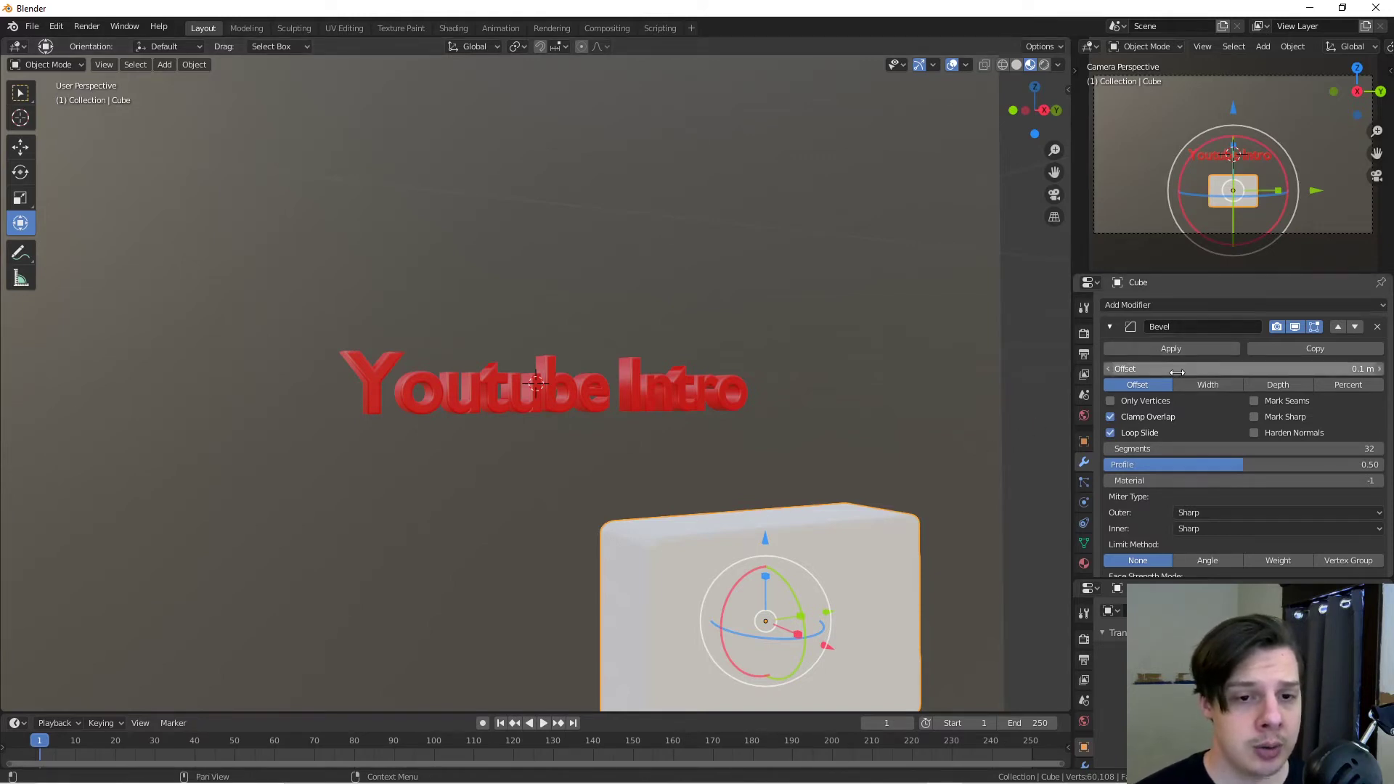
# Step: Increase the slab's bevel offset, trying 0.51 m and settling on 0.6 m
pyautogui.moveTo(1177, 372); pyautogui.dragTo(1282, 371)
pyautogui.moveTo(852, 608); pyautogui.dragTo(830, 599, button='middle')
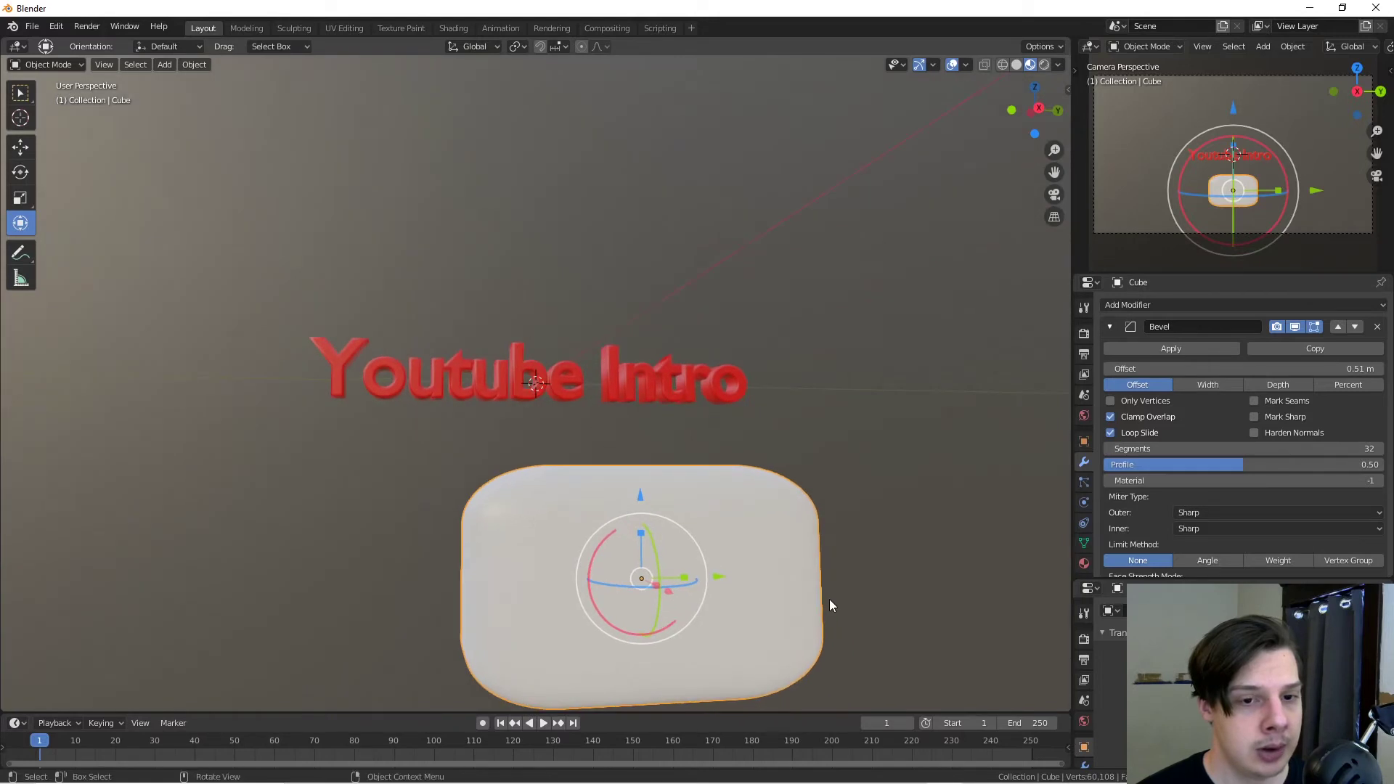
pyautogui.click(1285, 368)
pyautogui.click(1284, 368)
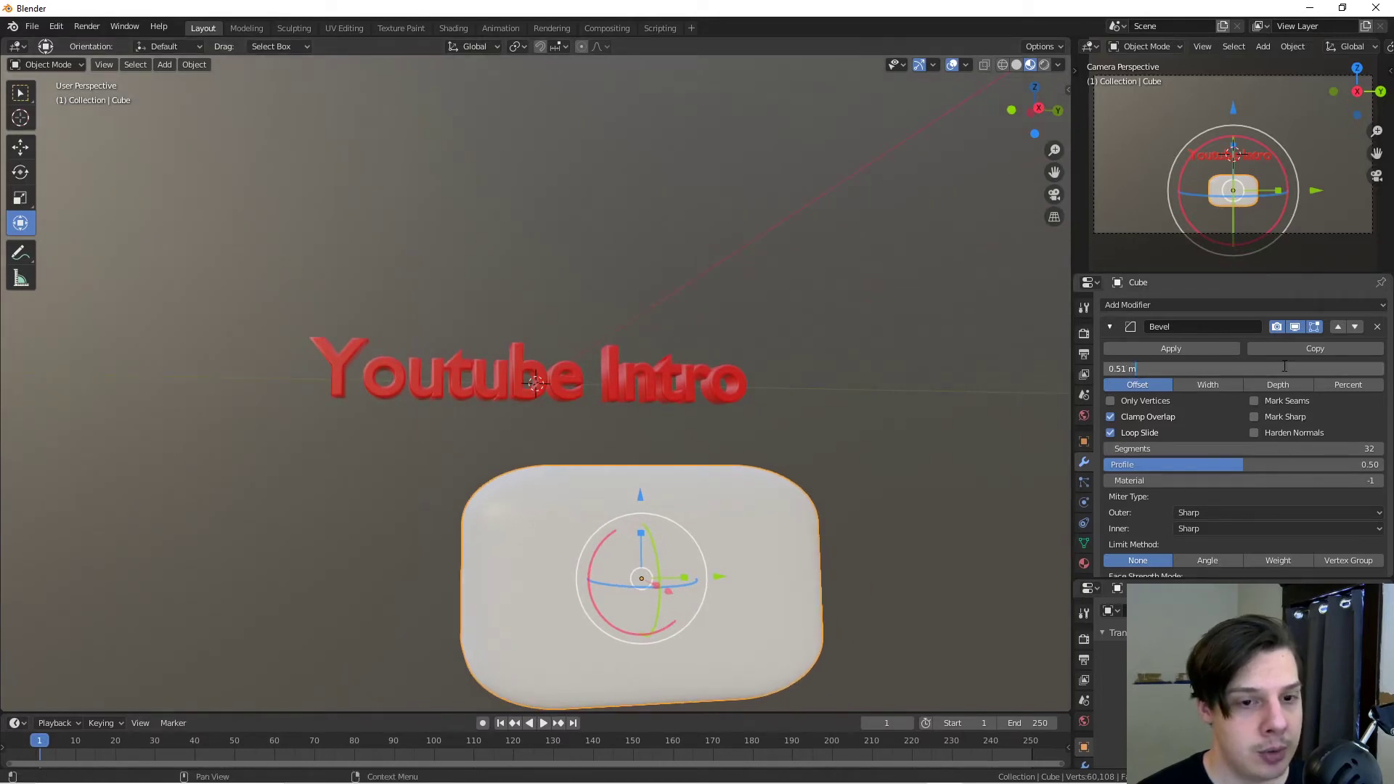
pyautogui.press('BackSpace')
pyautogui.press('BackSpace')
pyautogui.press('BackSpace')
pyautogui.press('BackSpace')
pyautogui.press('BackSpace')
pyautogui.press('BackSpace')
pyautogui.write('0.6')
pyautogui.press('Return')
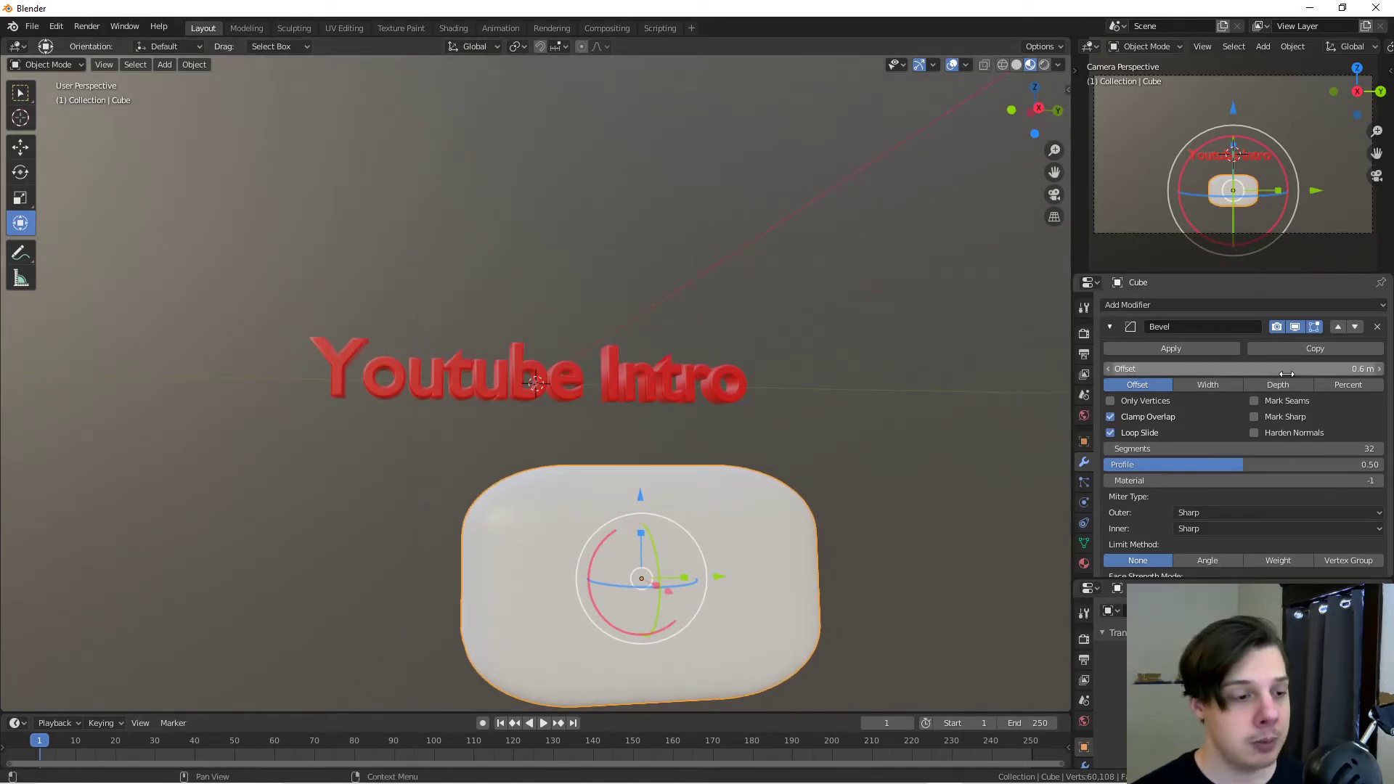
# Step: Add a plane mesh and move it along the X axis, away from the backdrop and past the rounded slab
pyautogui.scroll(-5, 809, 558)
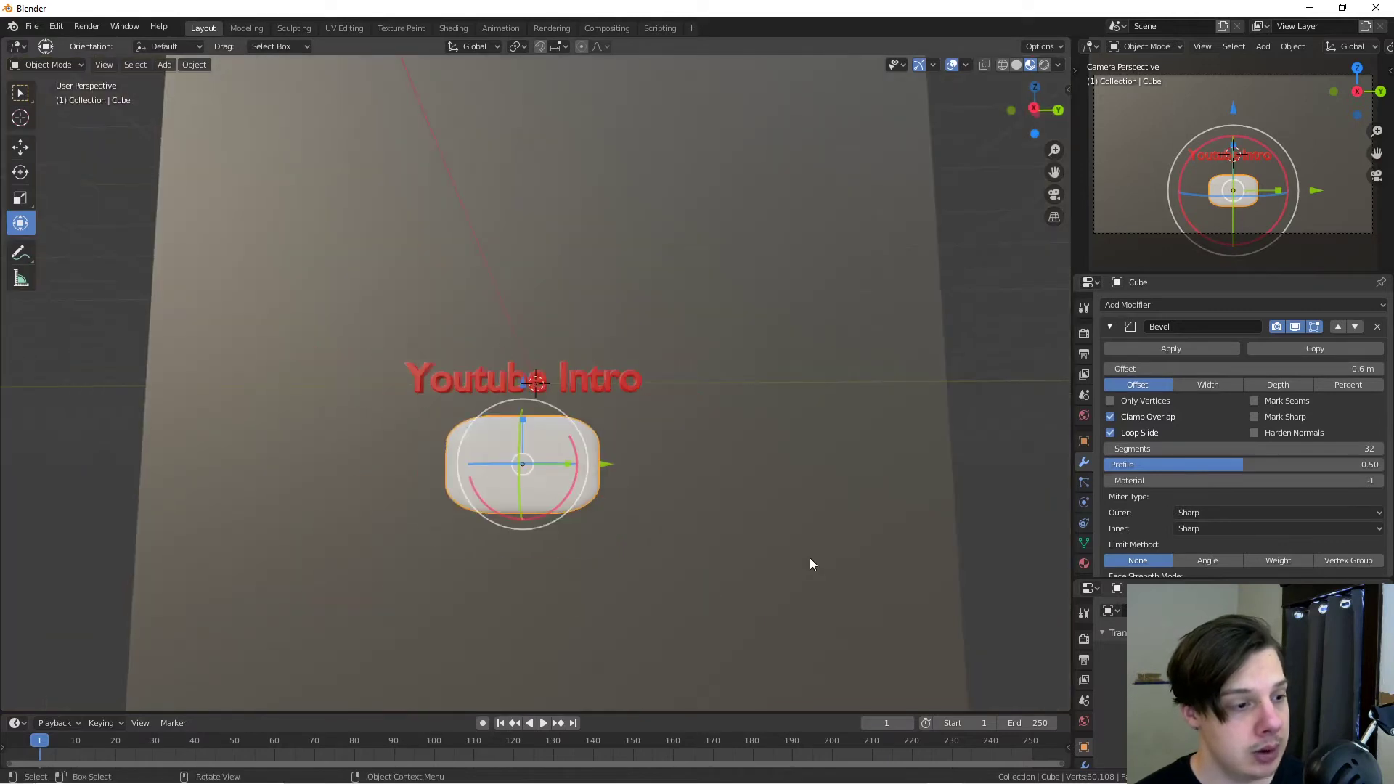
pyautogui.moveTo(811, 565)
pyautogui.mouseDown(button='middle')
pyautogui.moveTo(893, 590)
pyautogui.moveTo(949, 581)
pyautogui.moveTo(817, 578)
pyautogui.mouseUp(button='middle')
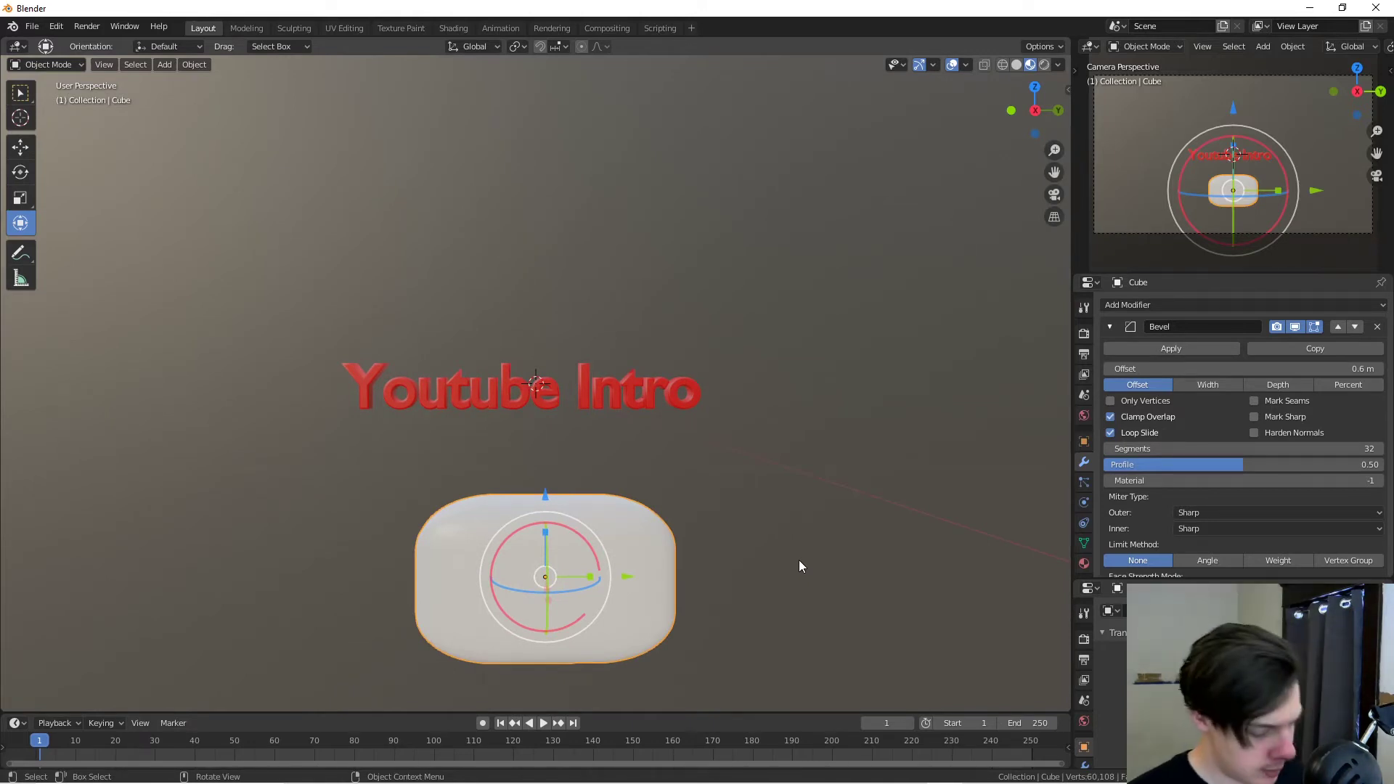
pyautogui.hotkey('shift', 'a')
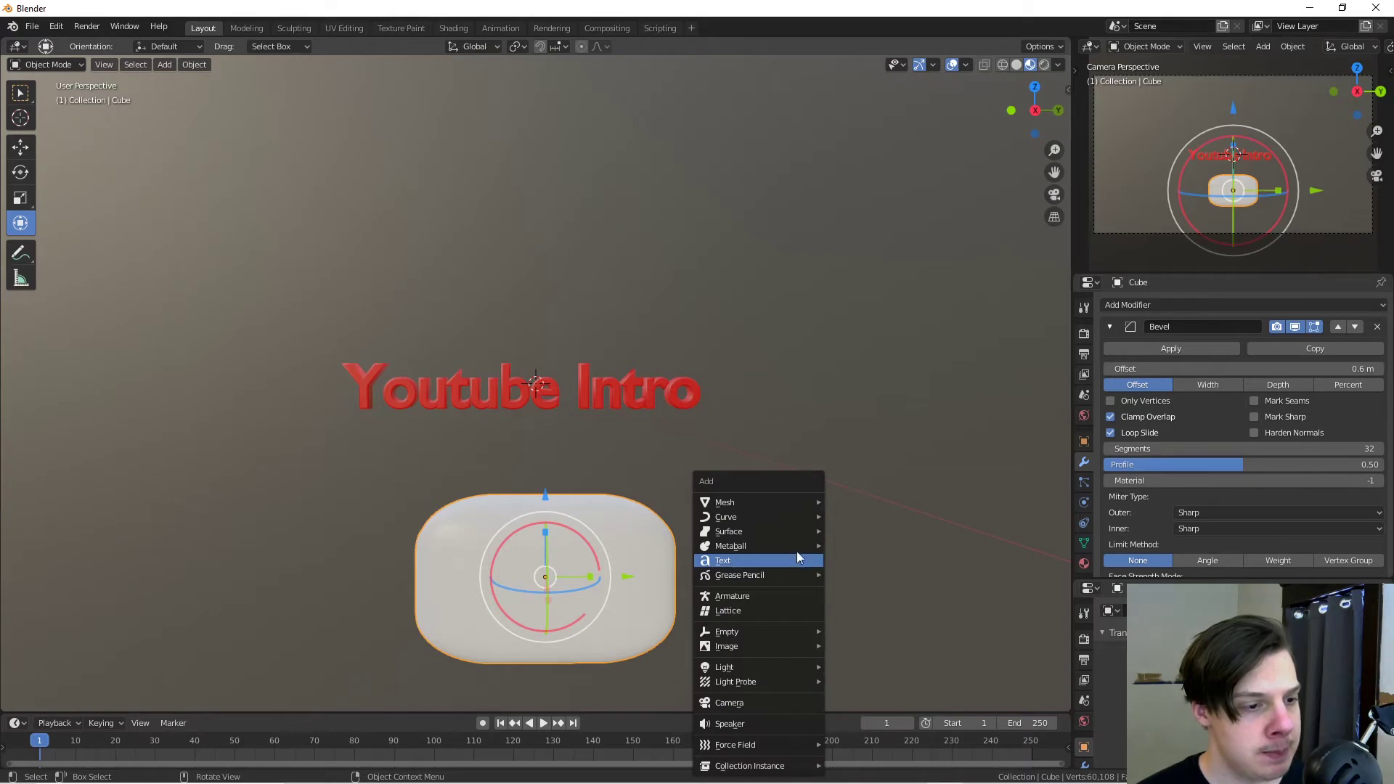
pyautogui.moveTo(756, 504)
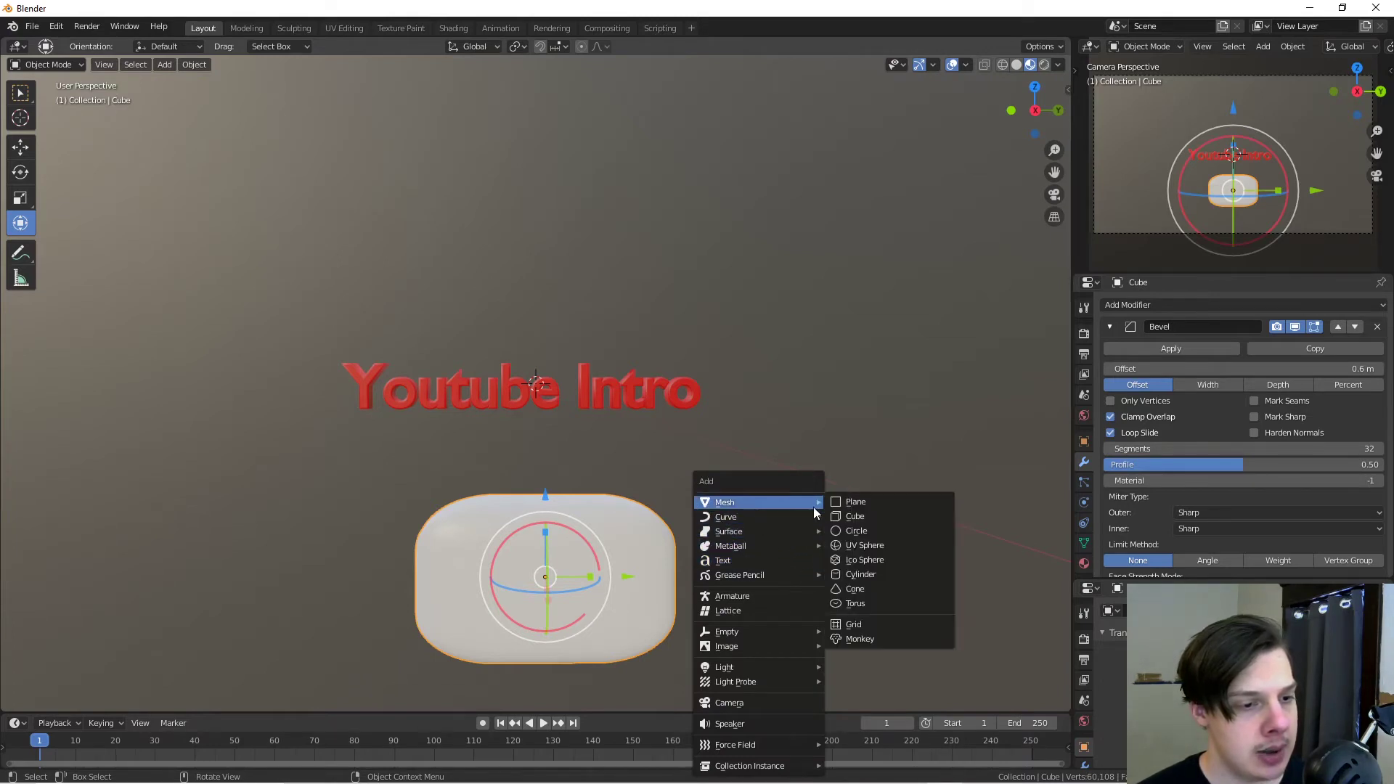
pyautogui.click(833, 502)
pyautogui.moveTo(604, 451); pyautogui.dragTo(657, 434, button='middle')
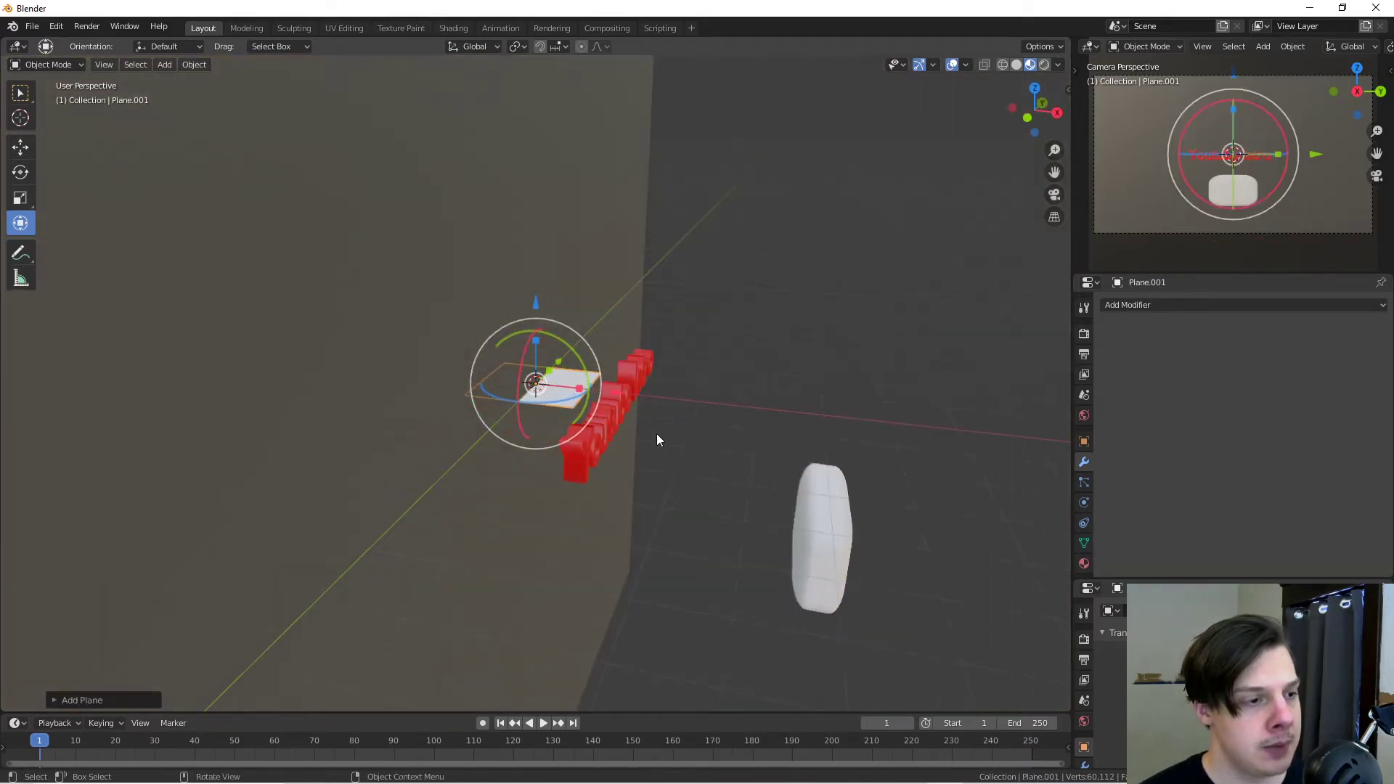
pyautogui.press('g')
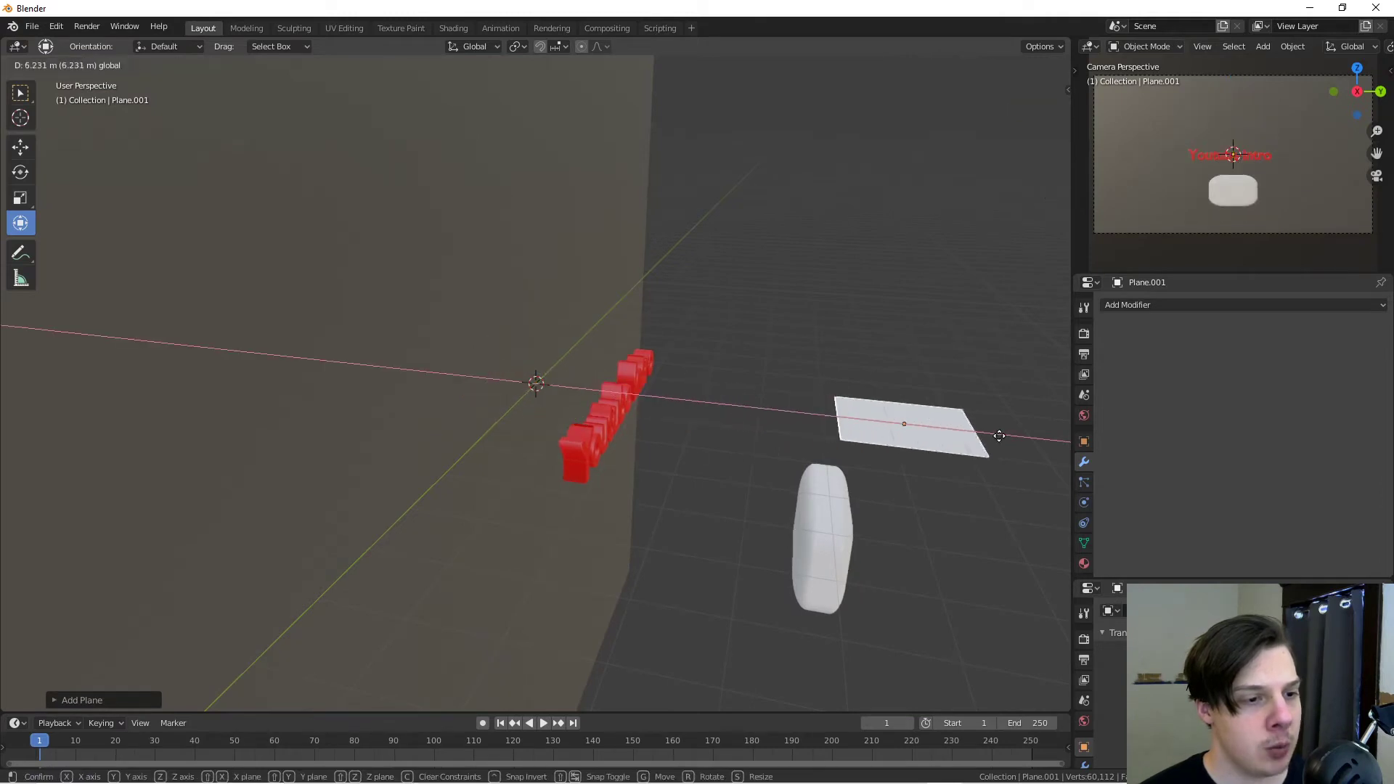
pyautogui.click(2, 485)
pyautogui.moveTo(760, 450); pyautogui.dragTo(653, 554, button='middle')
pyautogui.moveTo(722, 585); pyautogui.dragTo(799, 331, button='middle')
pyautogui.scroll(3, 752, 501)
pyautogui.moveTo(799, 328); pyautogui.dragTo(790, 400)
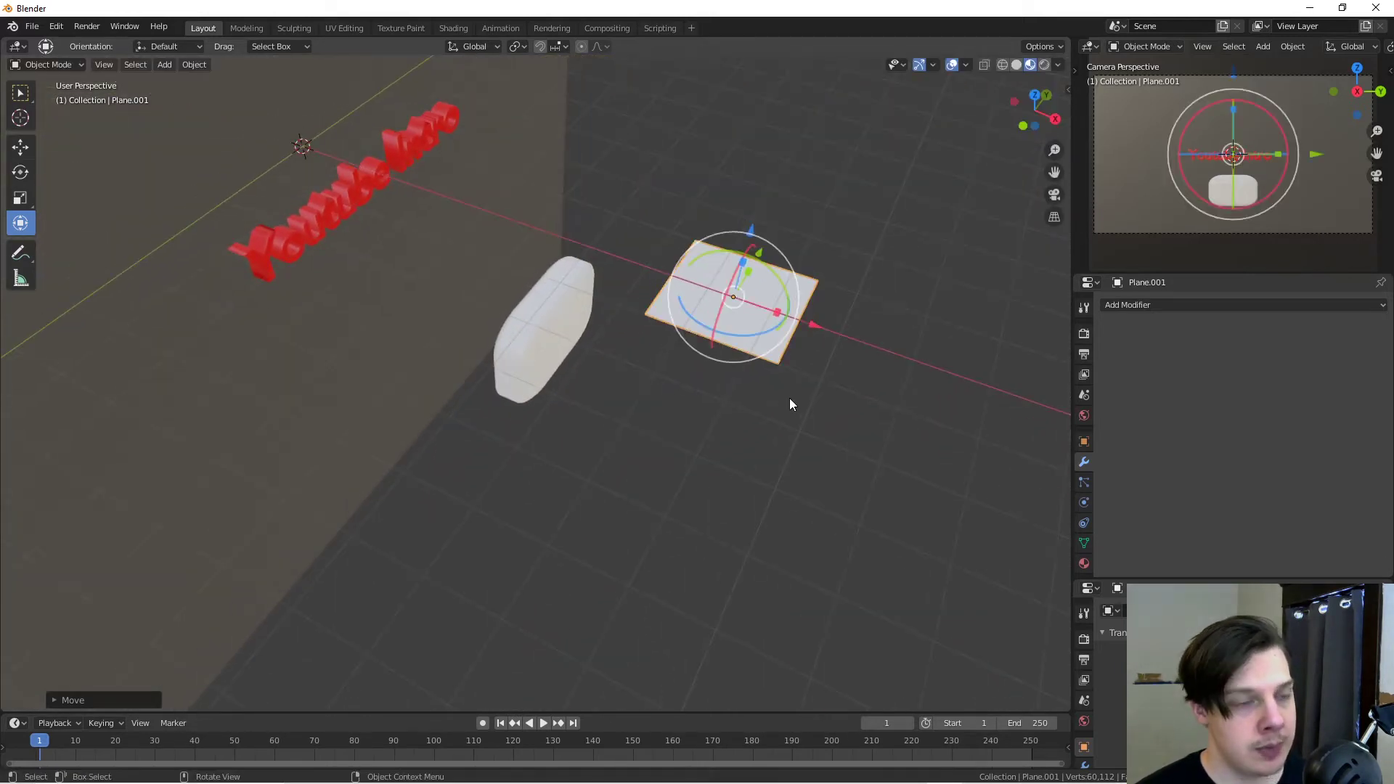
# Step: Enter Edit Mode on the new plane and choose vertex selection after trying the other selection modes
pyautogui.press('Tab')
pyautogui.moveTo(747, 408); pyautogui.dragTo(636, 419, button='middle')
pyautogui.press('Tab')
pyautogui.press('Tab')
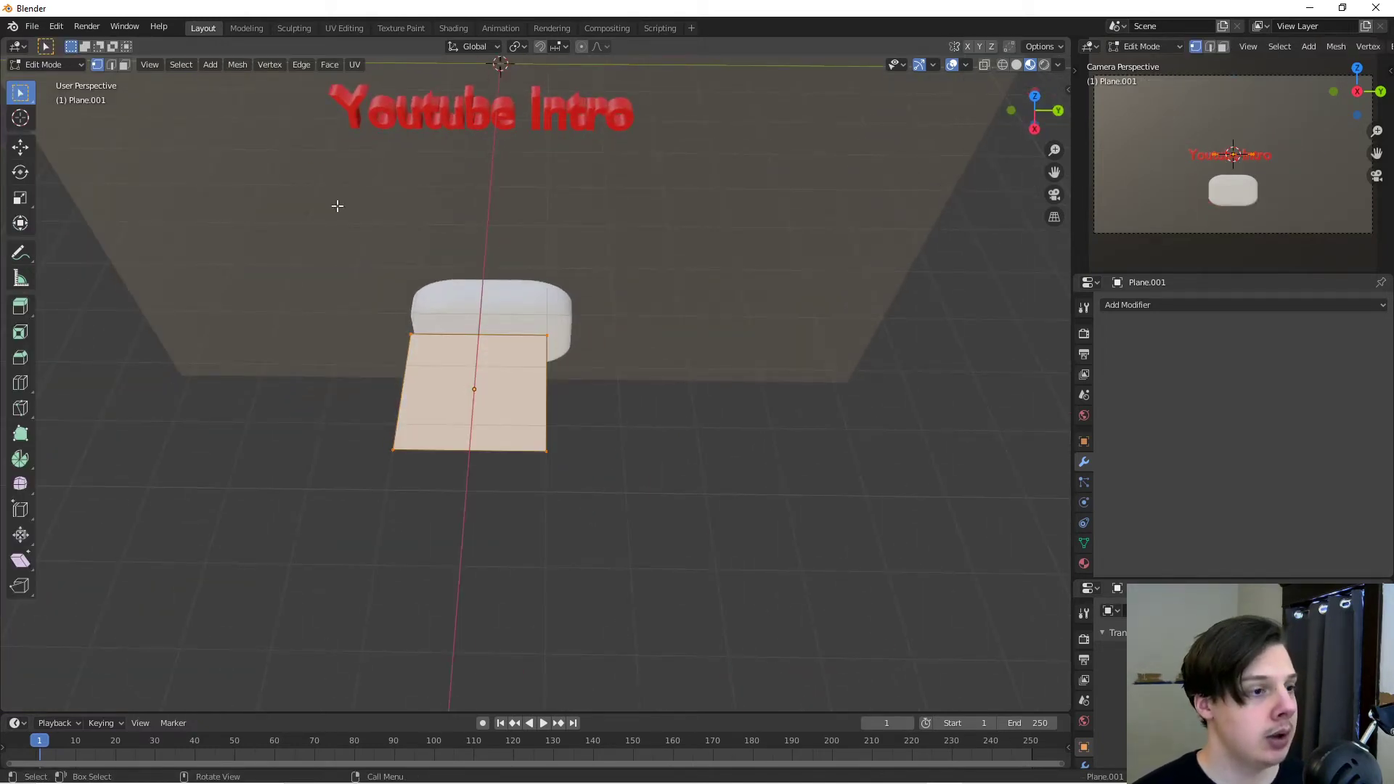
pyautogui.click(120, 66)
pyautogui.click(114, 65)
pyautogui.click(96, 66)
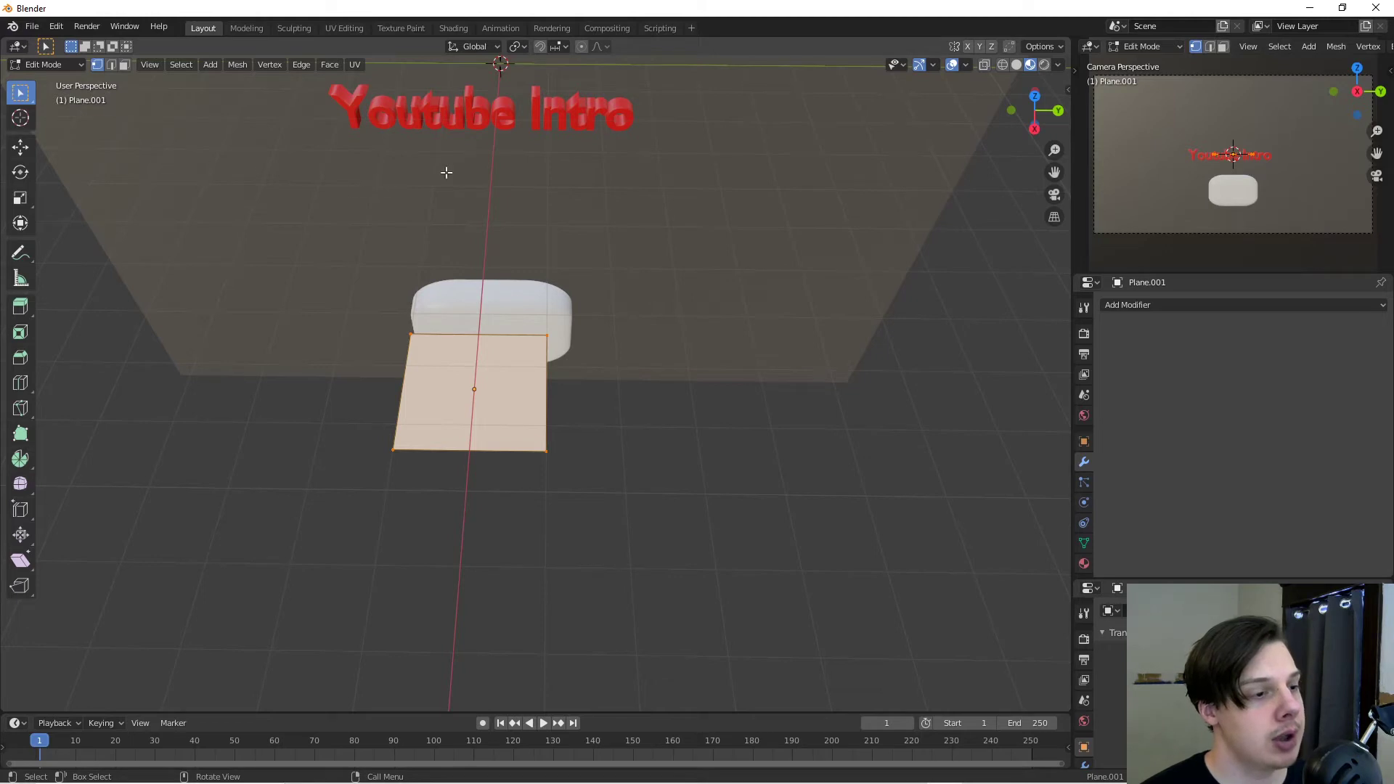
# Step: Merge the plane's two far vertices, nearest the slab, at their center to turn the plane into a triangle
pyautogui.click(546, 336)
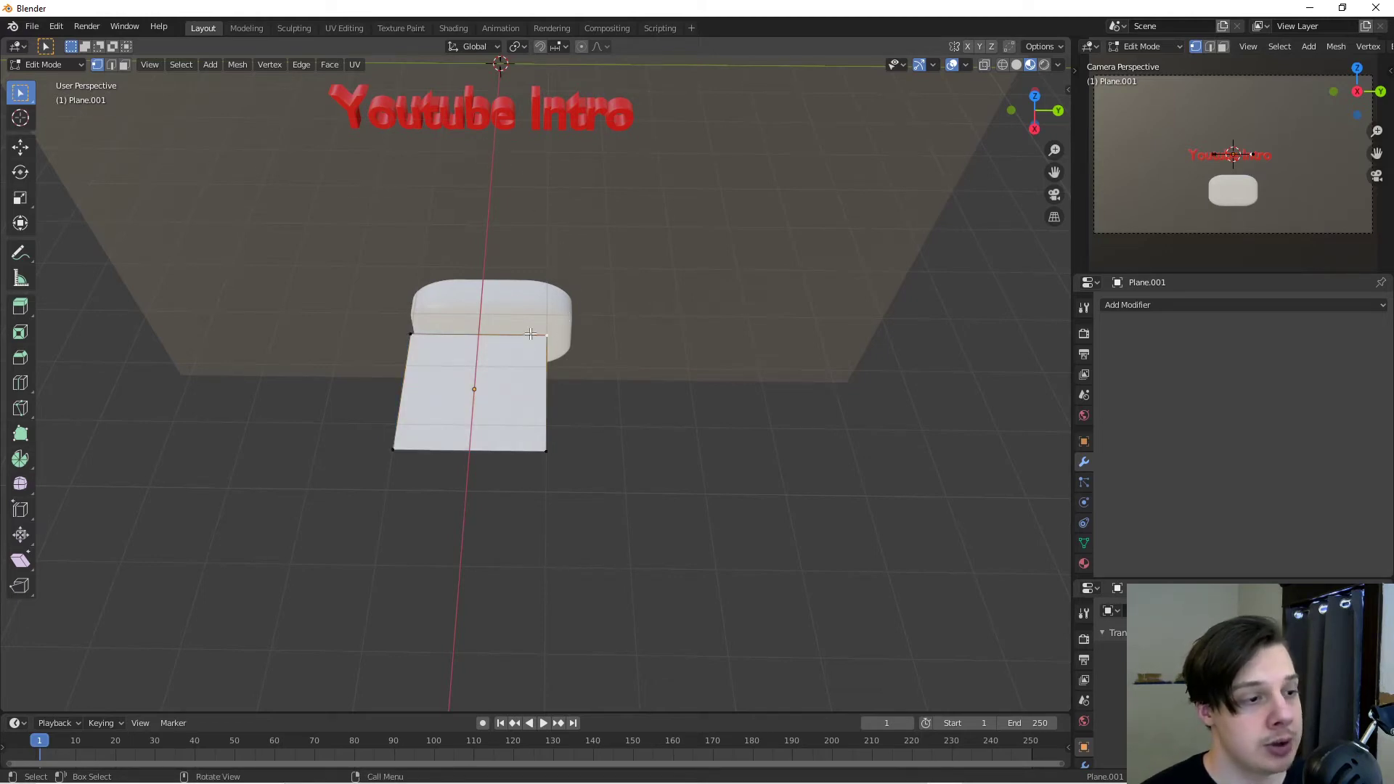
pyautogui.keyDown('shift'); pyautogui.click(412, 335); pyautogui.keyUp('shift')
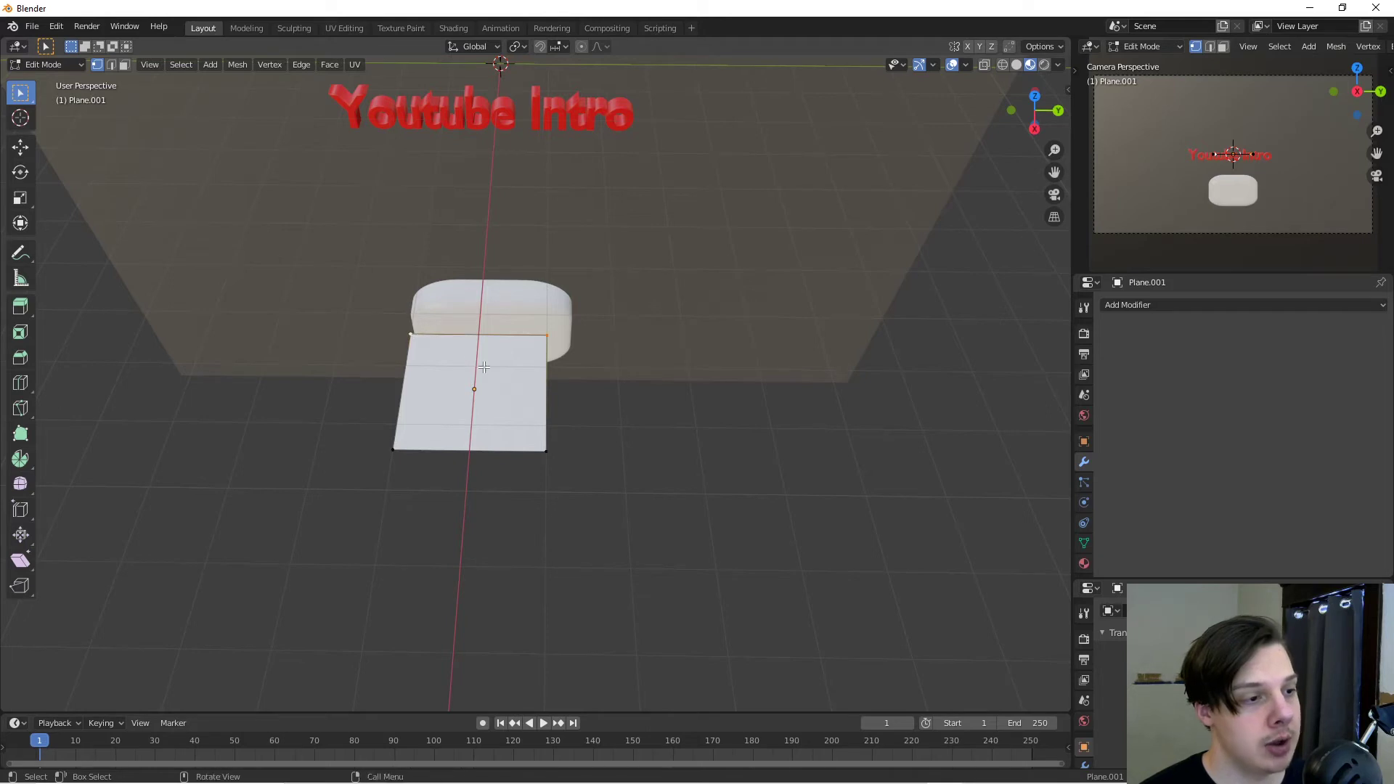
pyautogui.moveTo(456, 355); pyautogui.dragTo(496, 376, button='middle')
pyautogui.scroll(2, 517, 341)
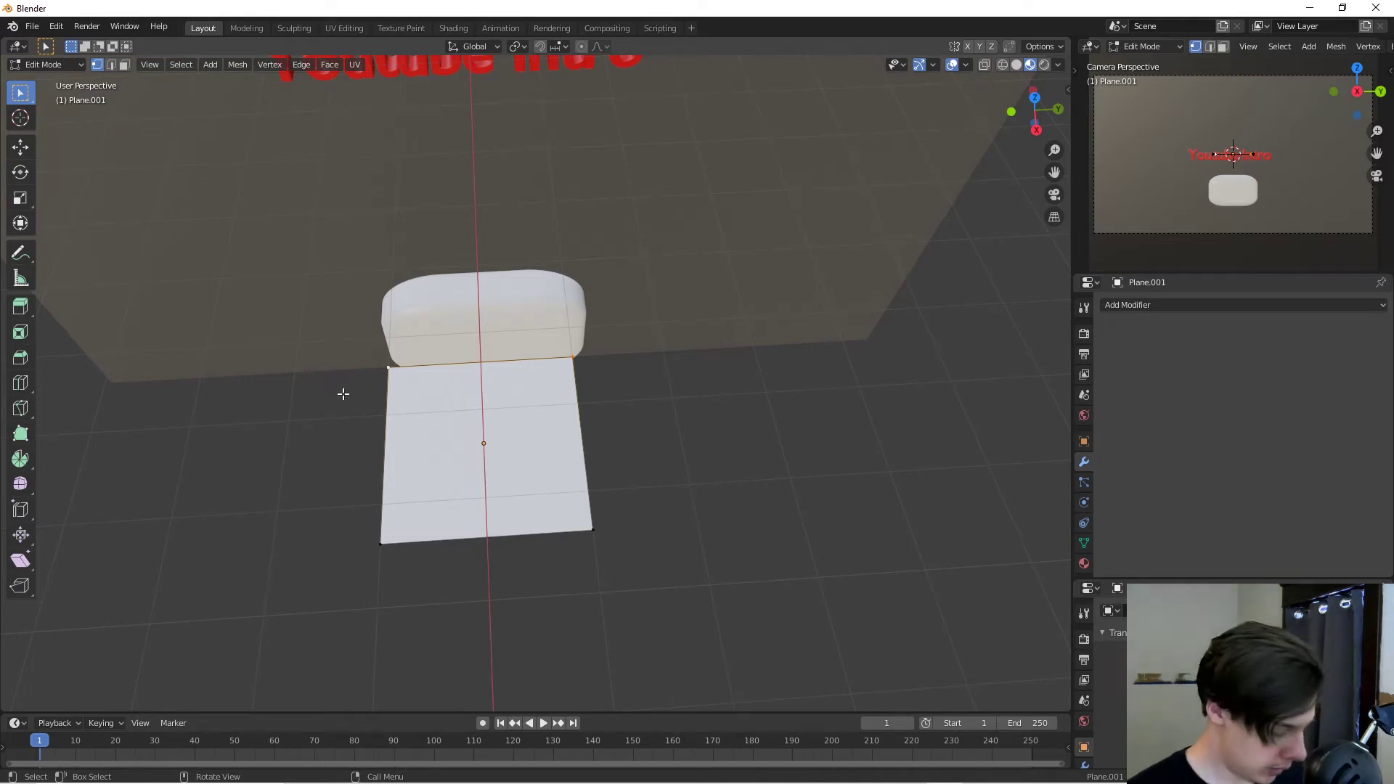
pyautogui.press('m')
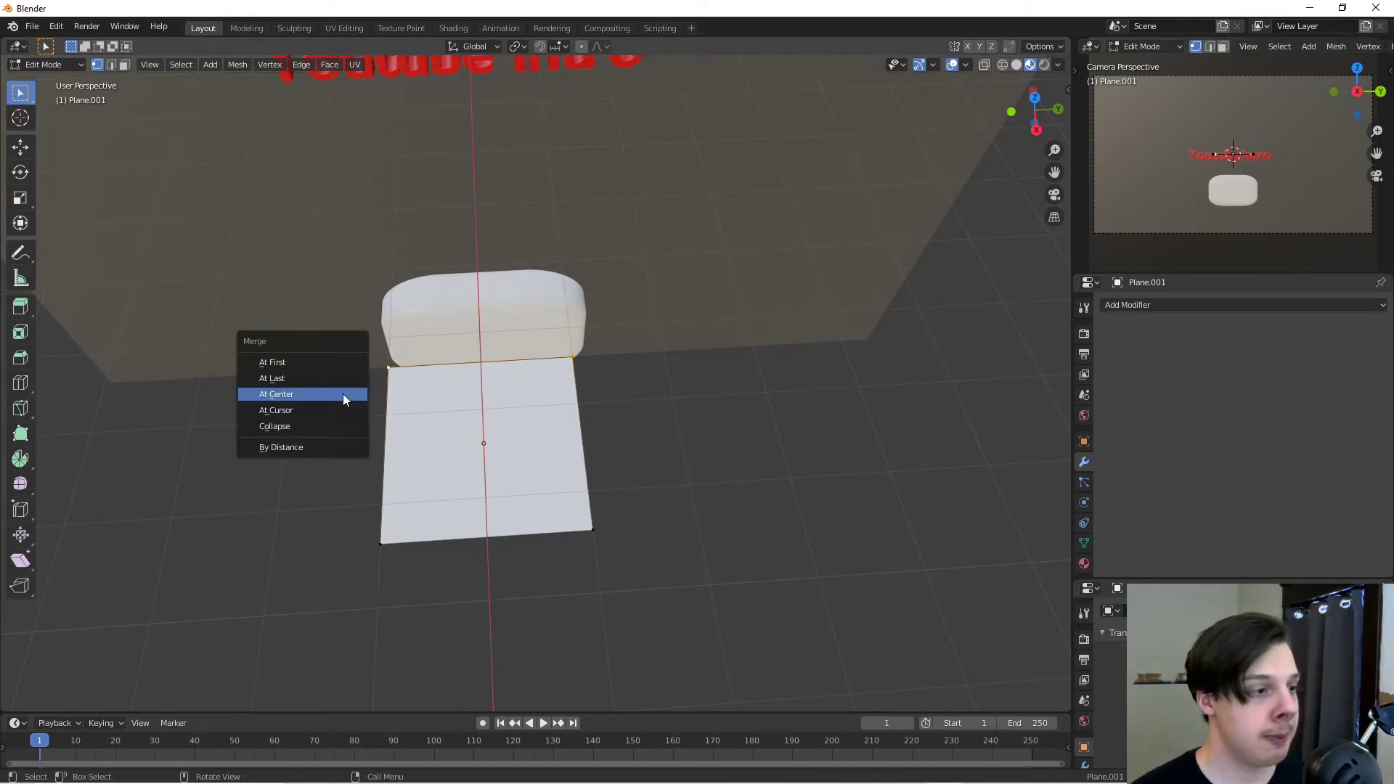
pyautogui.click(245, 399)
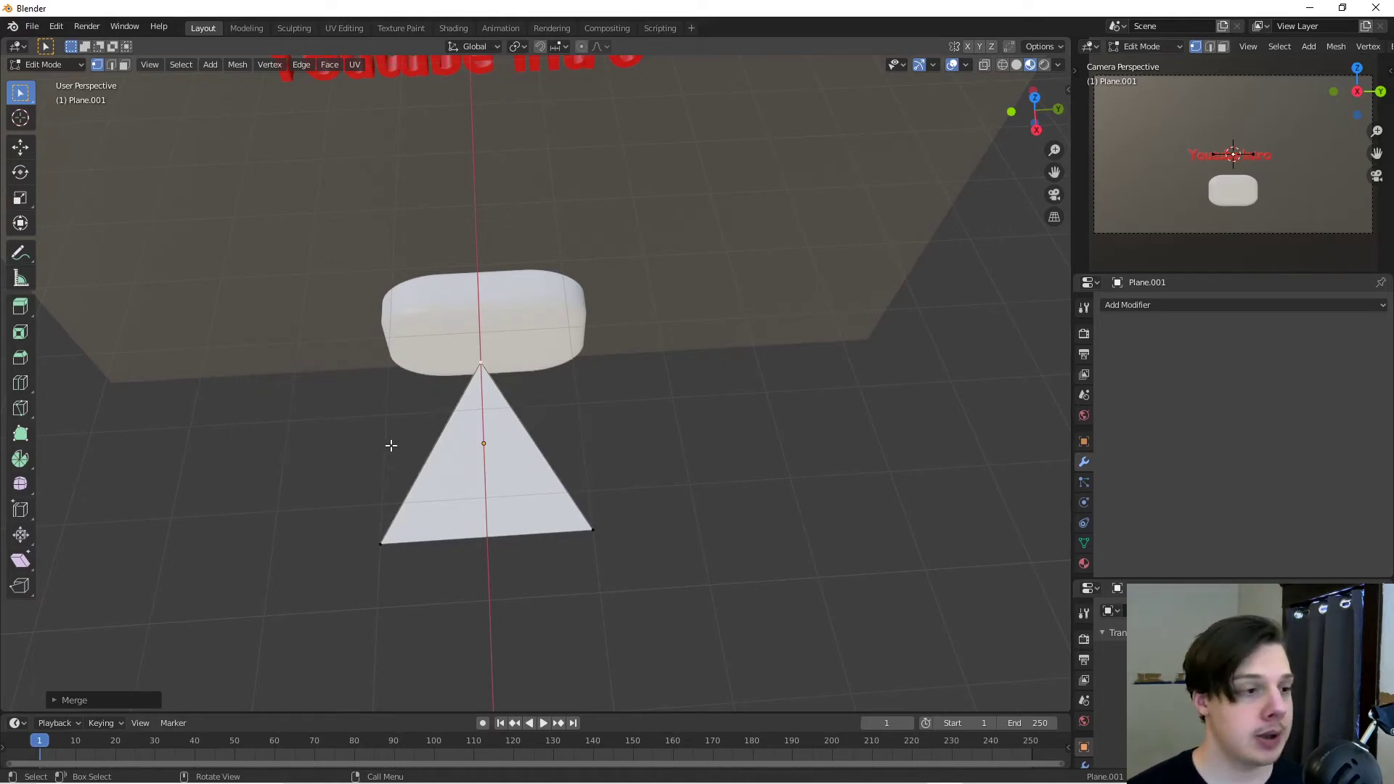
# Step: Extrude the whole triangle face upward a short distance to give it thickness
pyautogui.moveTo(391, 446); pyautogui.dragTo(605, 395, button='middle')
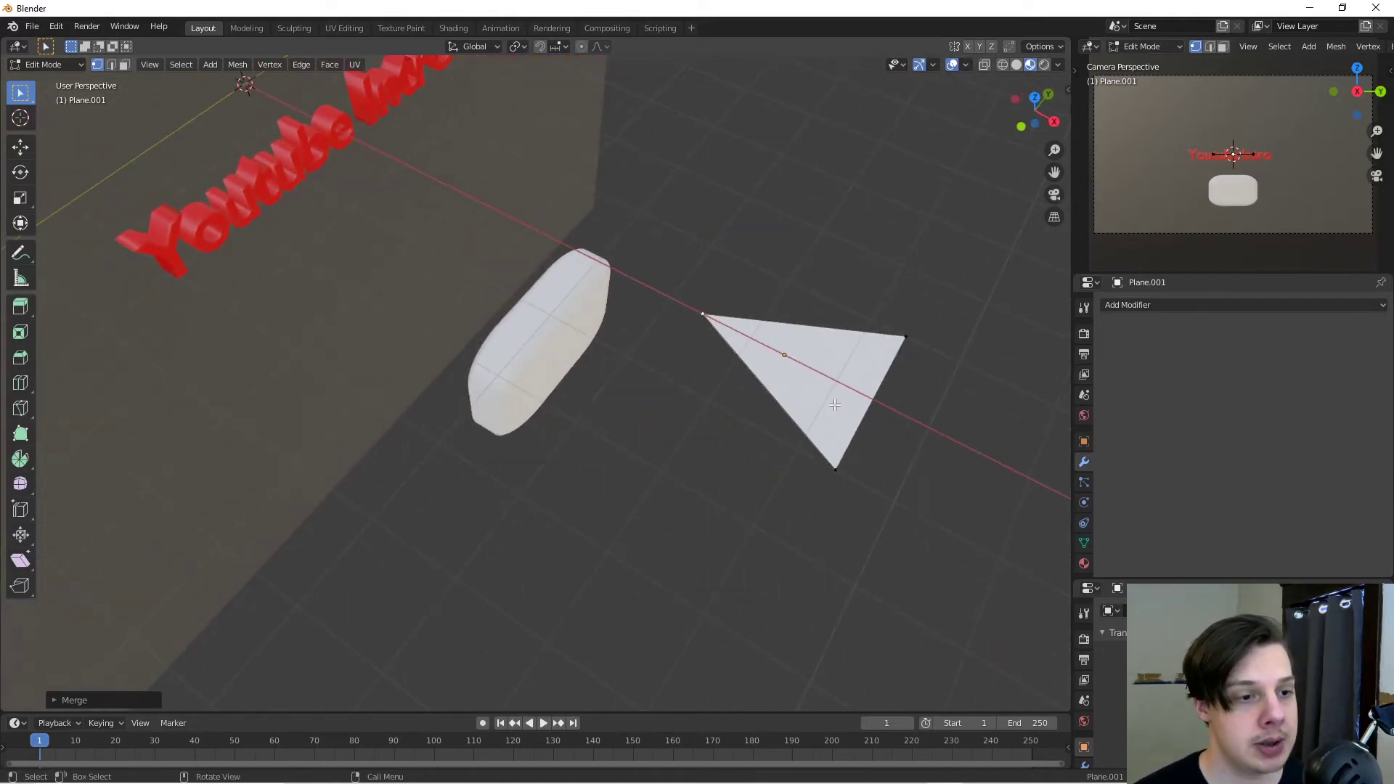
pyautogui.moveTo(831, 399); pyautogui.dragTo(743, 414, button='middle')
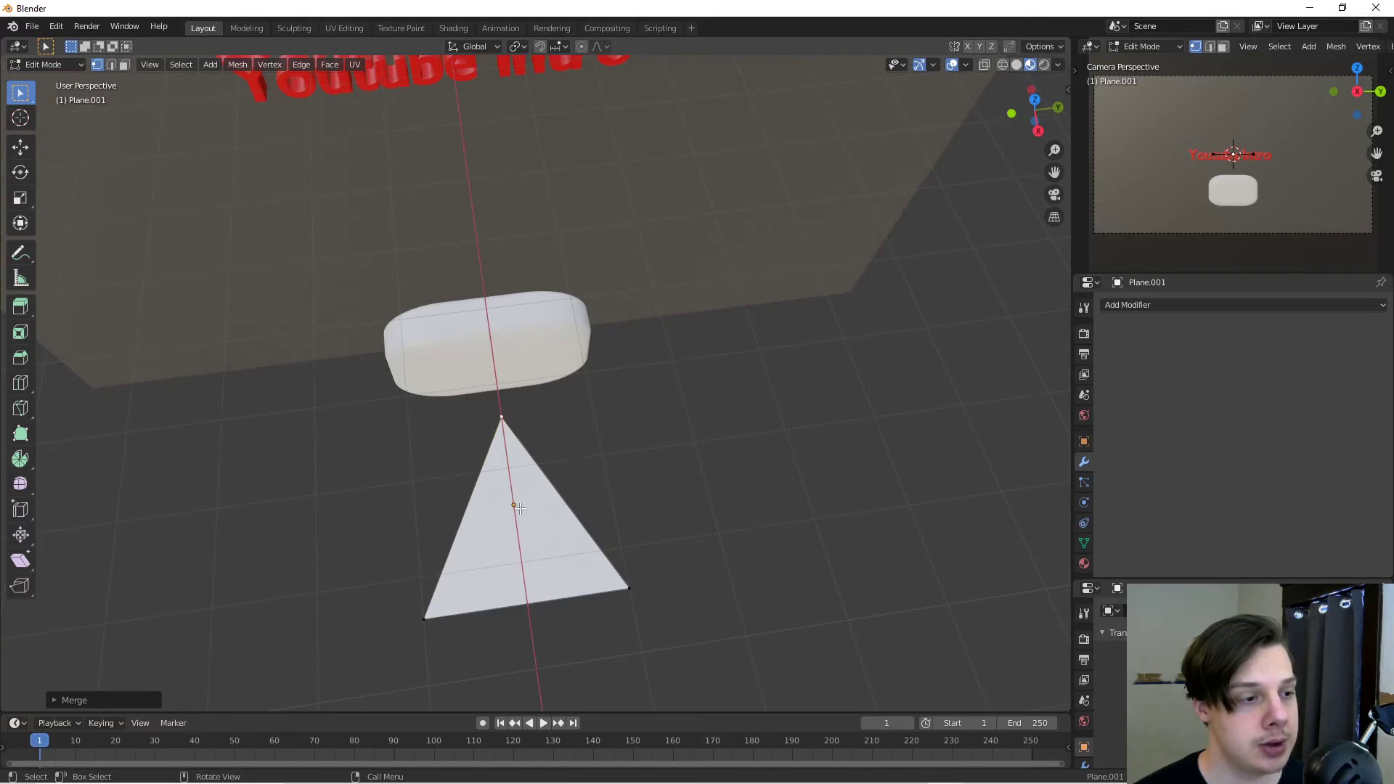
pyautogui.moveTo(606, 547); pyautogui.dragTo(560, 417, button='middle')
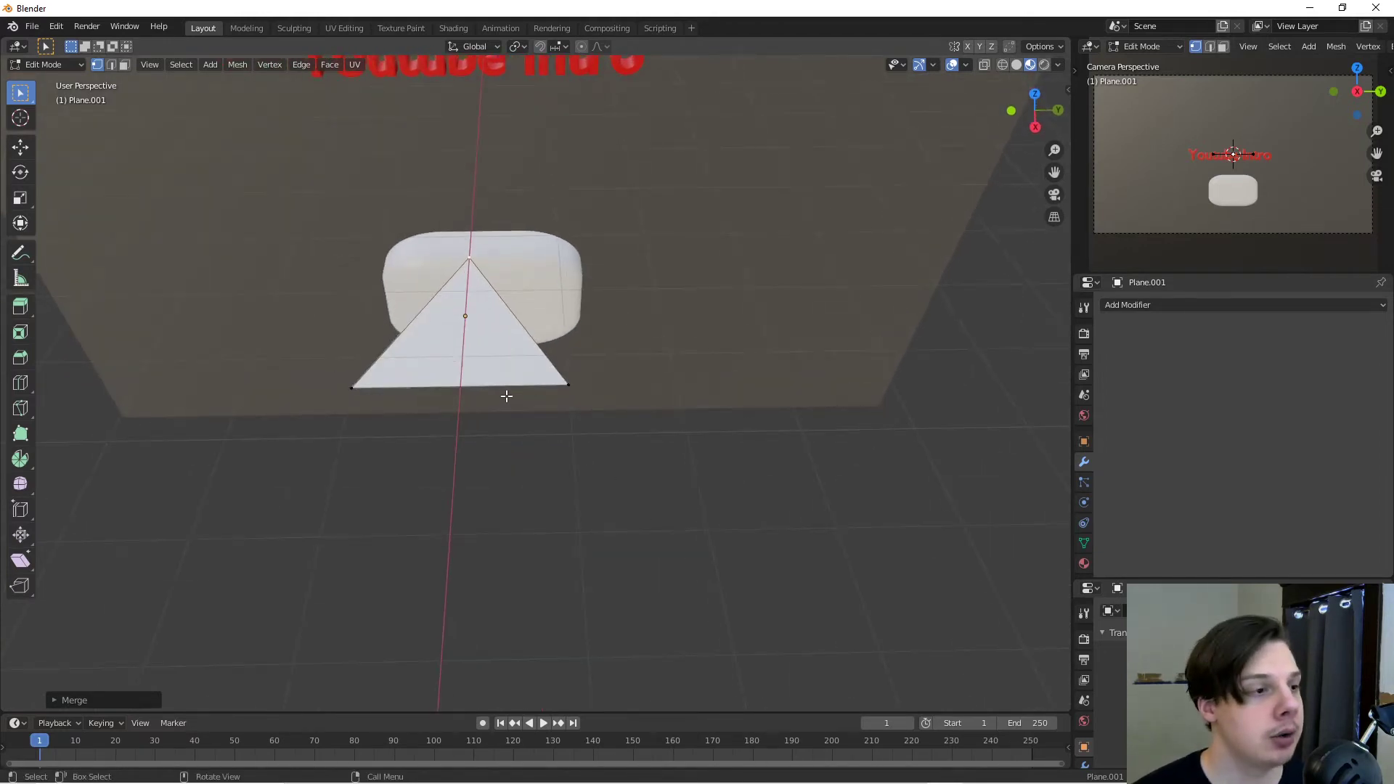
pyautogui.click(470, 363)
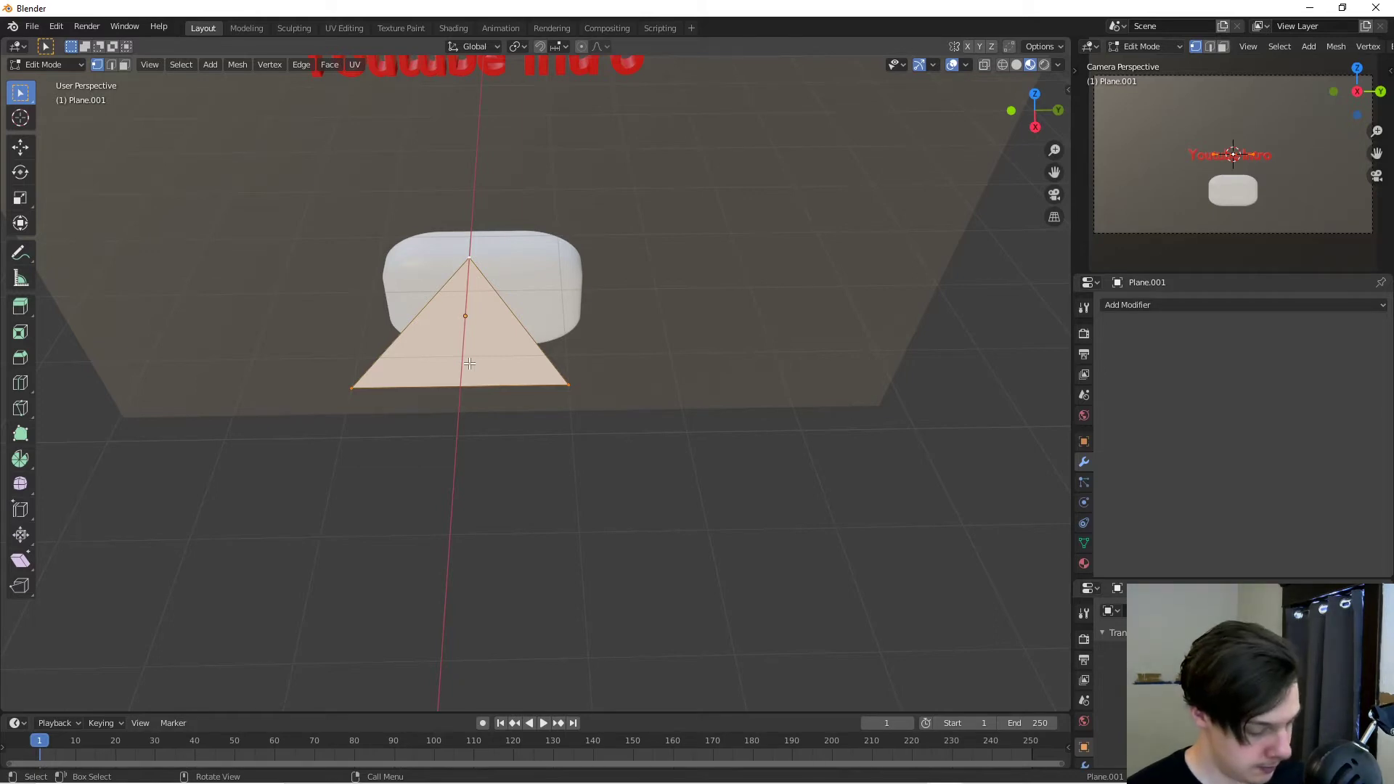
pyautogui.press('e')
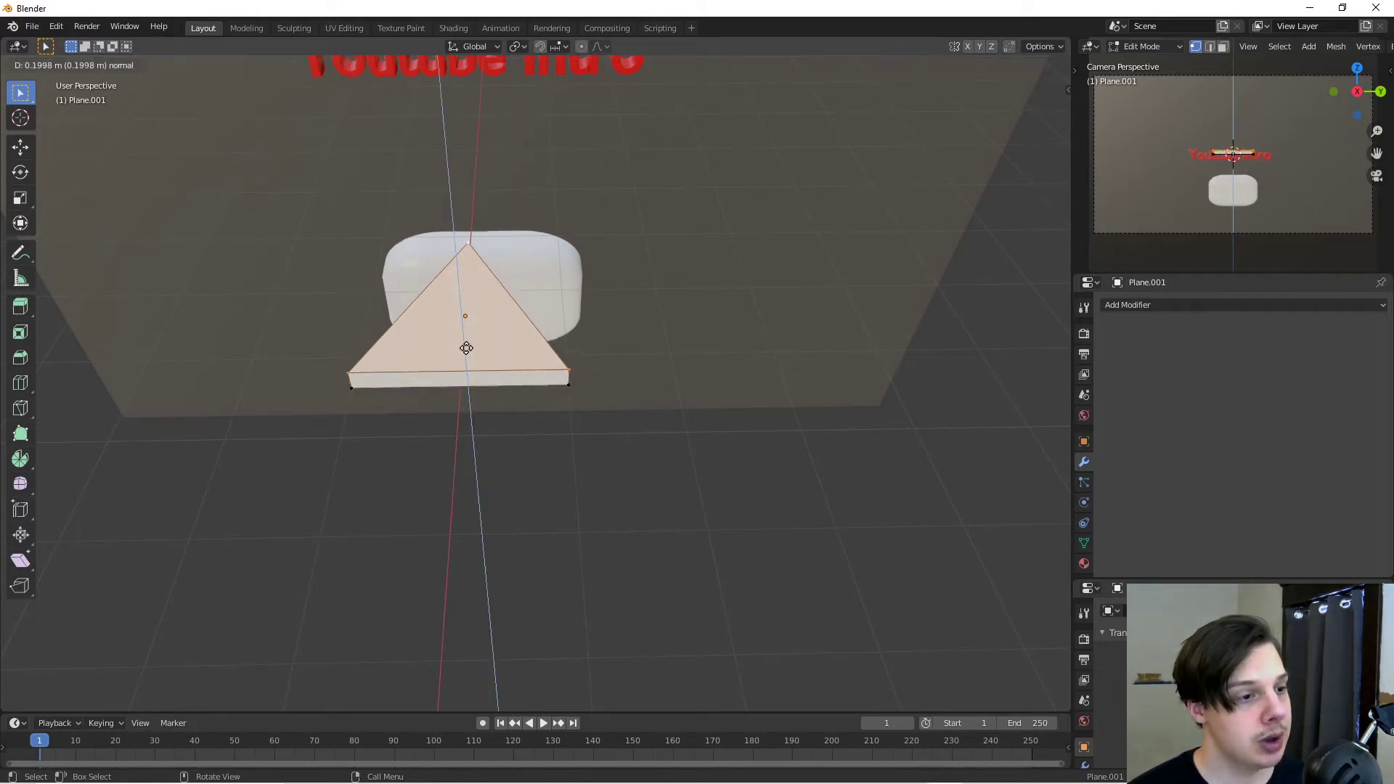
pyautogui.click(467, 347)
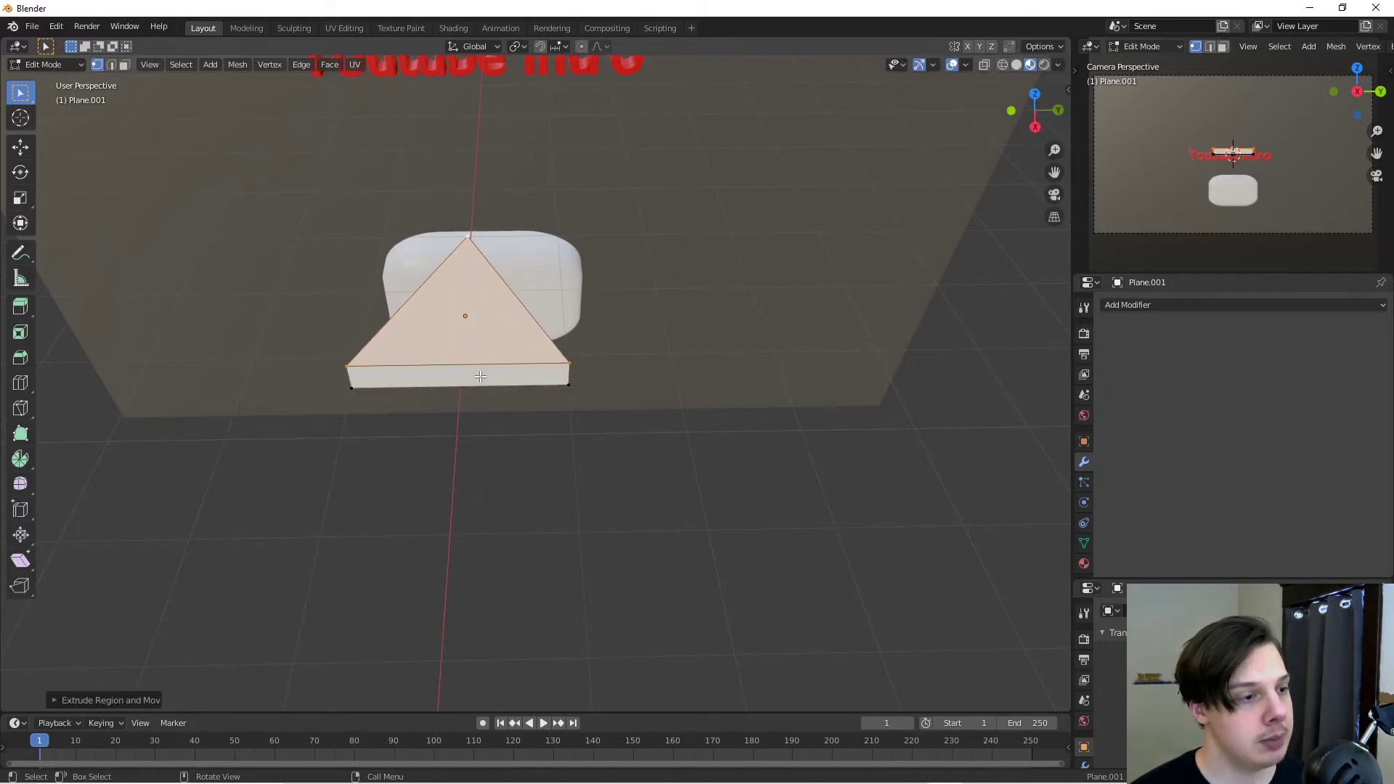
# Step: Return to Object Mode and rotate the triangle -90° about the global X axis
pyautogui.moveTo(466, 341); pyautogui.dragTo(346, 190, button='middle')
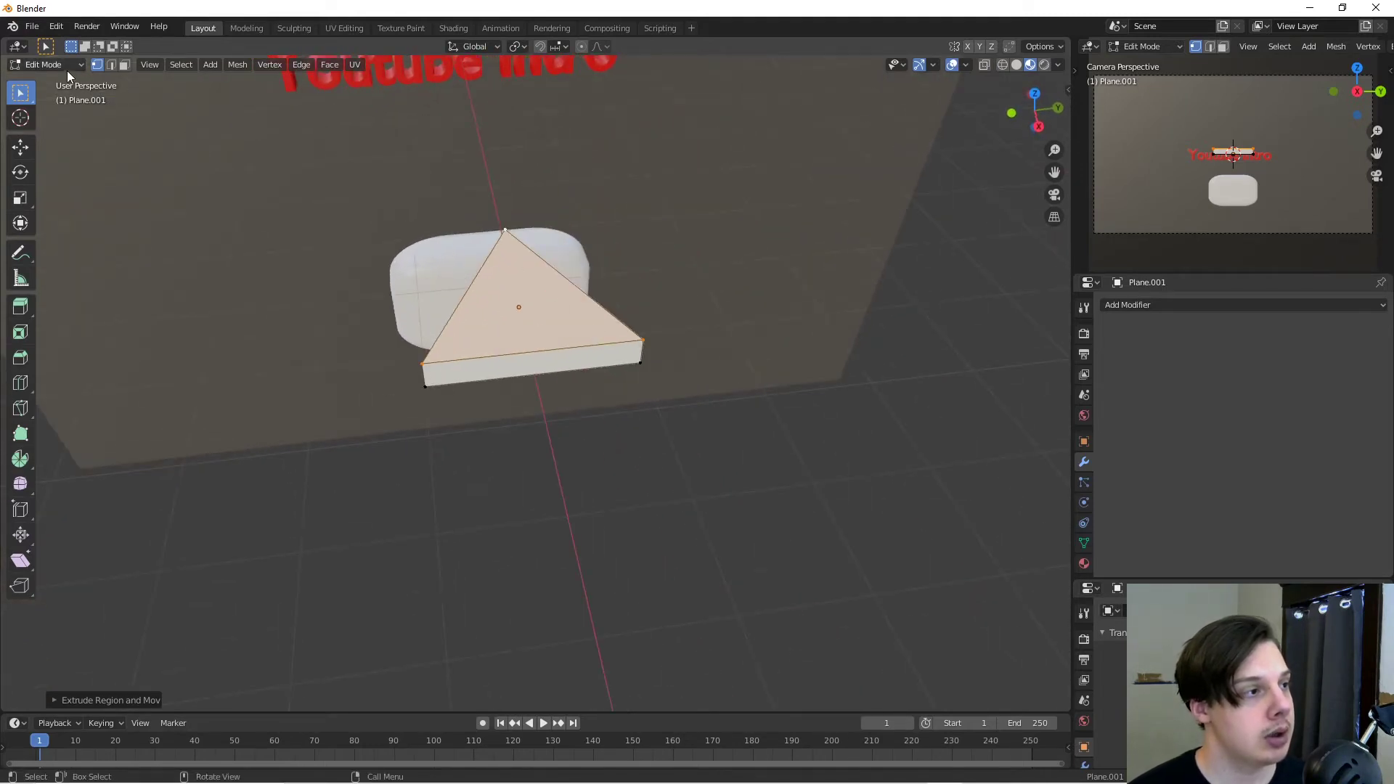
pyautogui.click(65, 68)
pyautogui.click(58, 82)
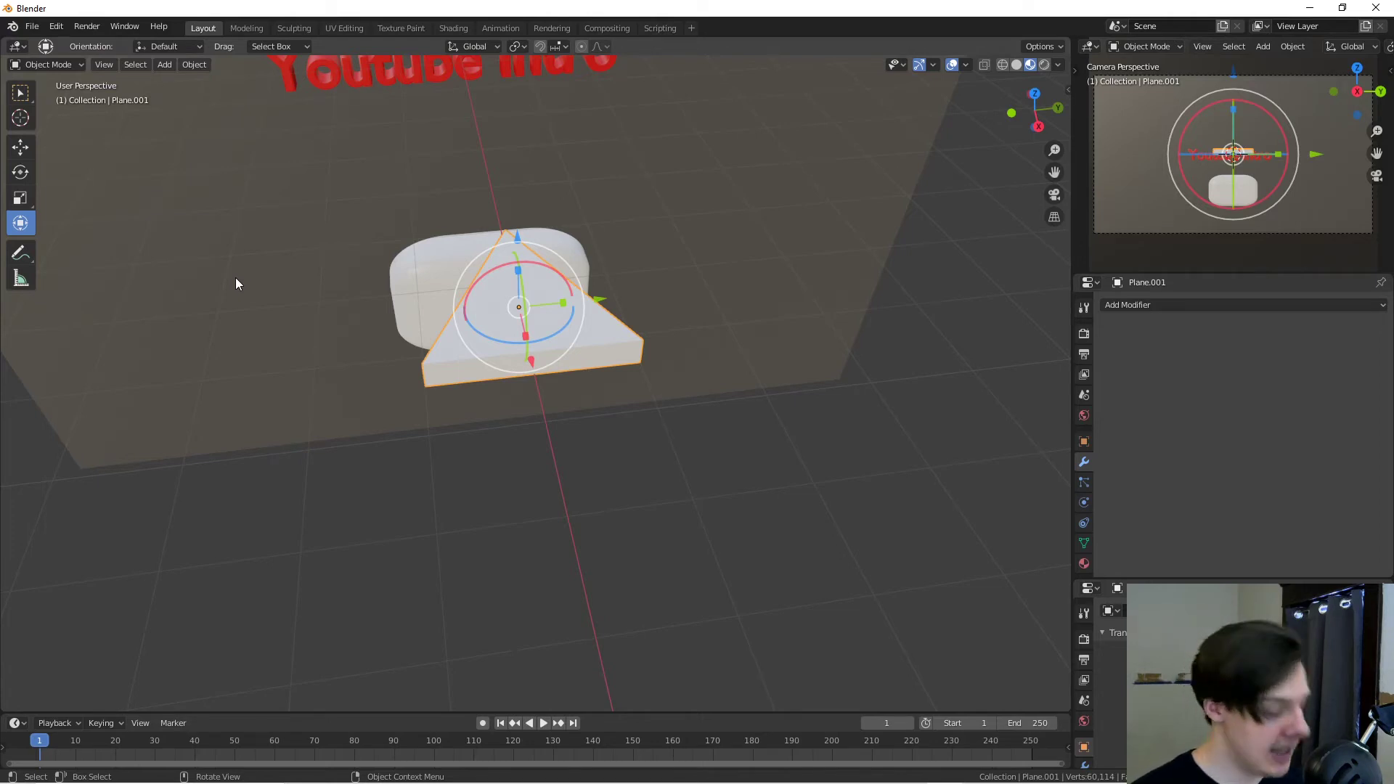
pyautogui.press('r')
pyautogui.press('x')
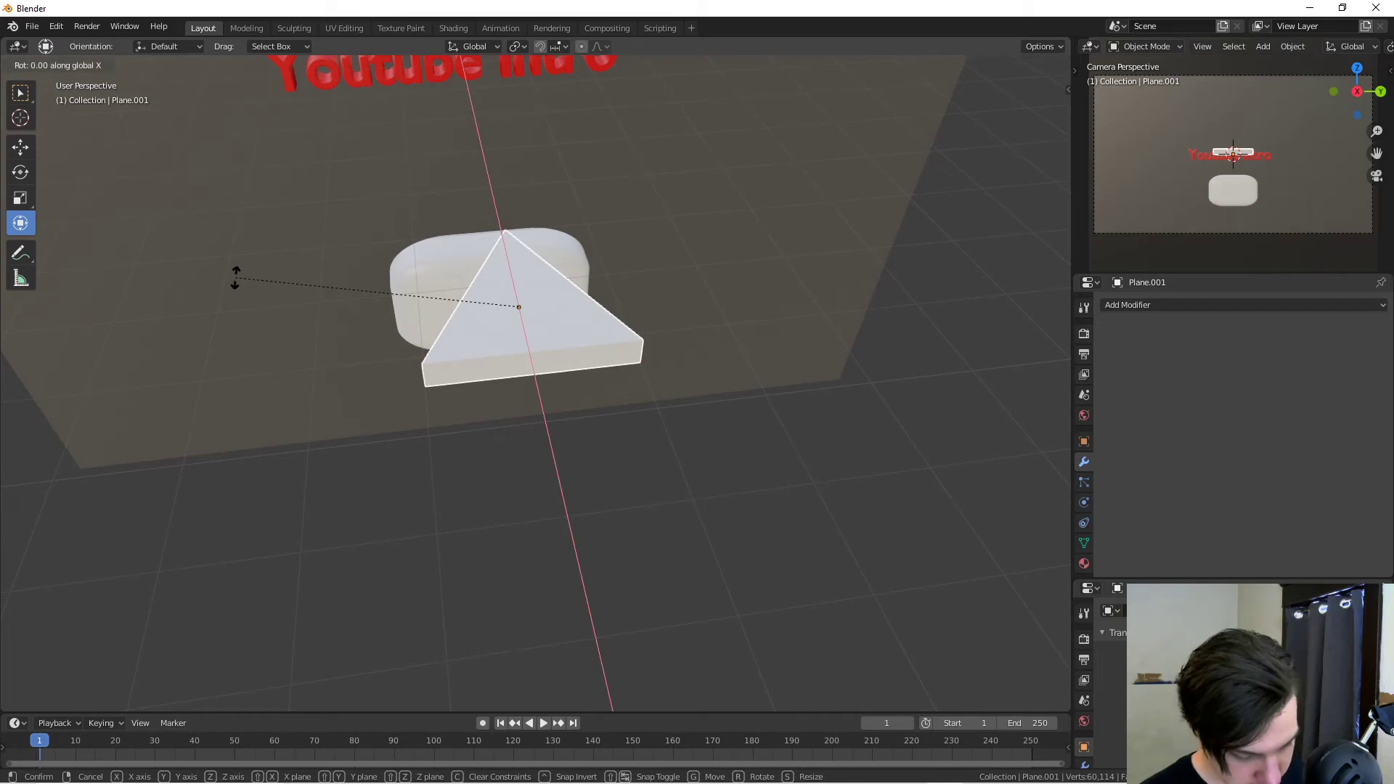
pyautogui.write('-90')
pyautogui.press('Return')
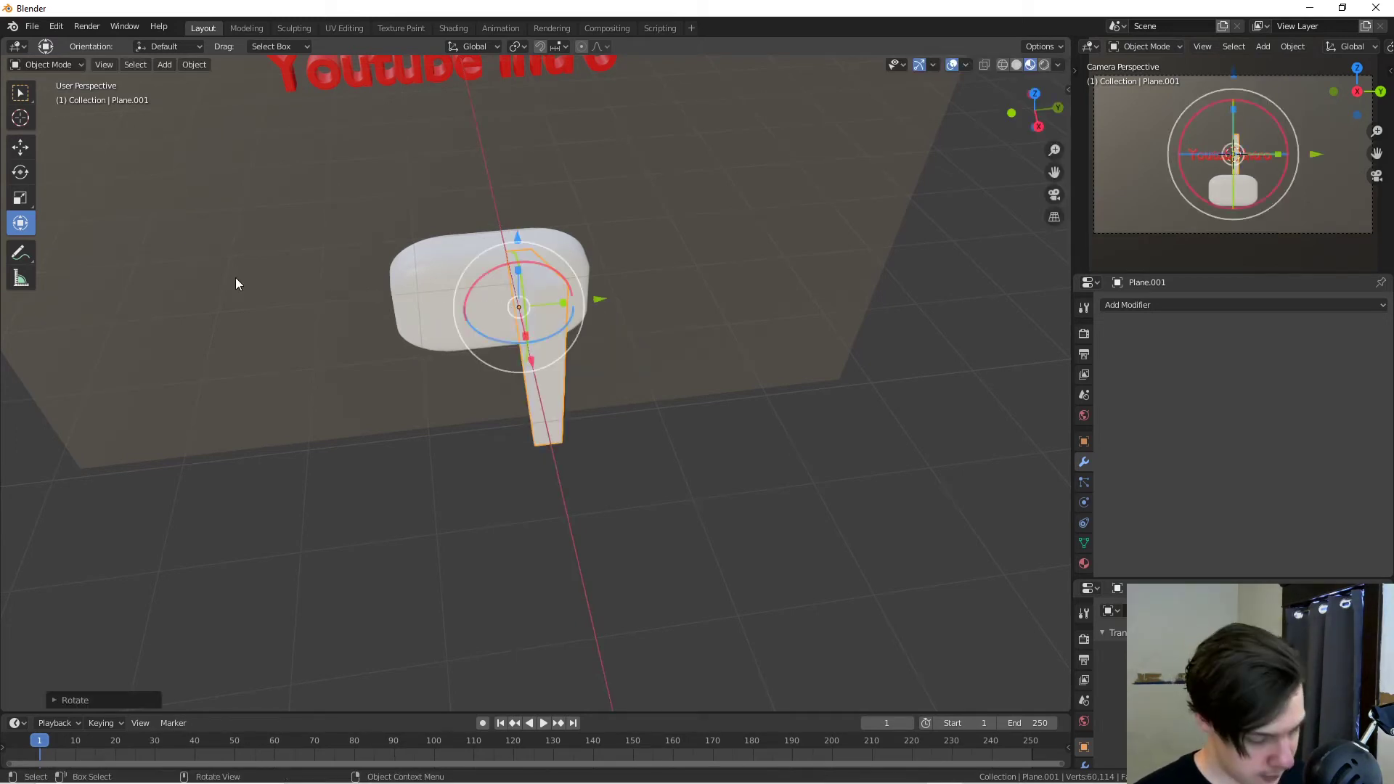
# Step: Rotate the triangle -90° about the global Z axis to form a play symbol
pyautogui.press('r')
pyautogui.press('z')
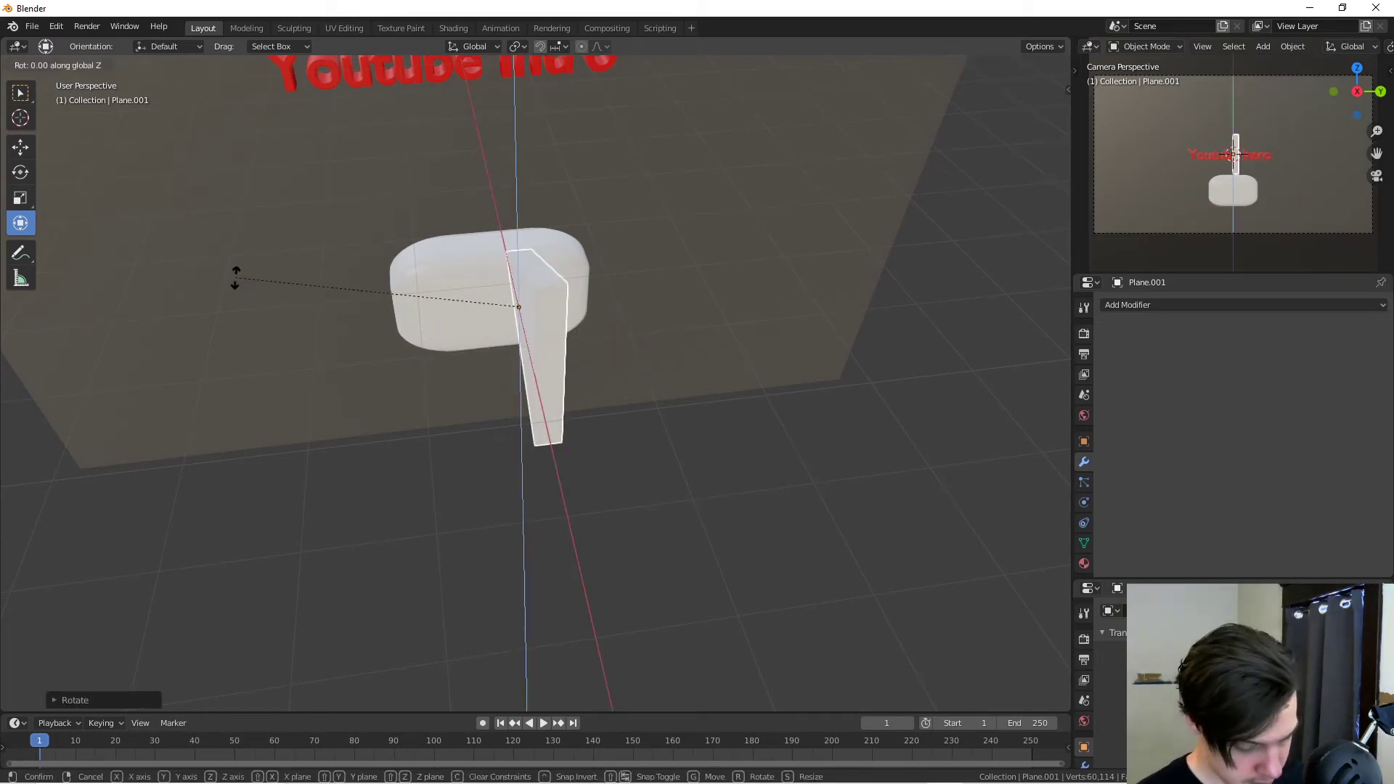
pyautogui.write('-90')
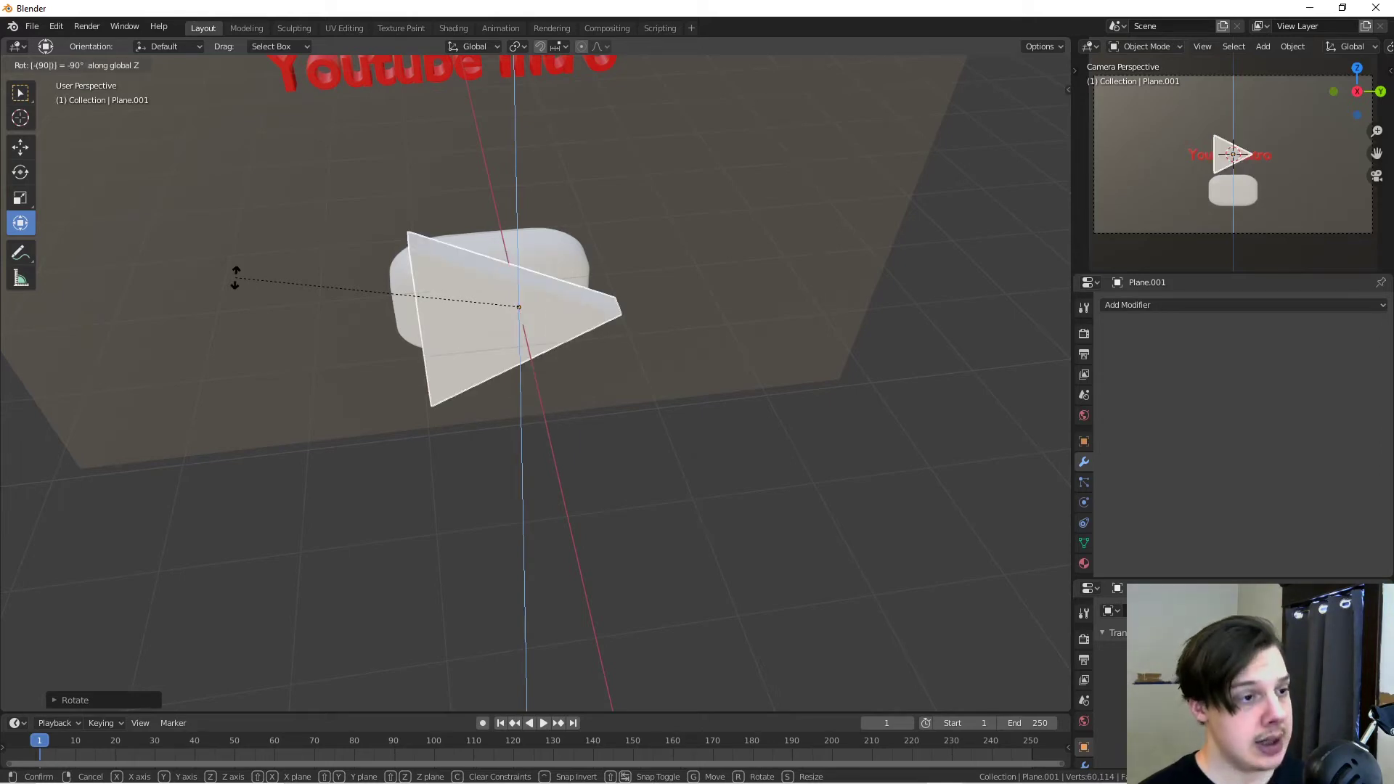
pyautogui.press('Return')
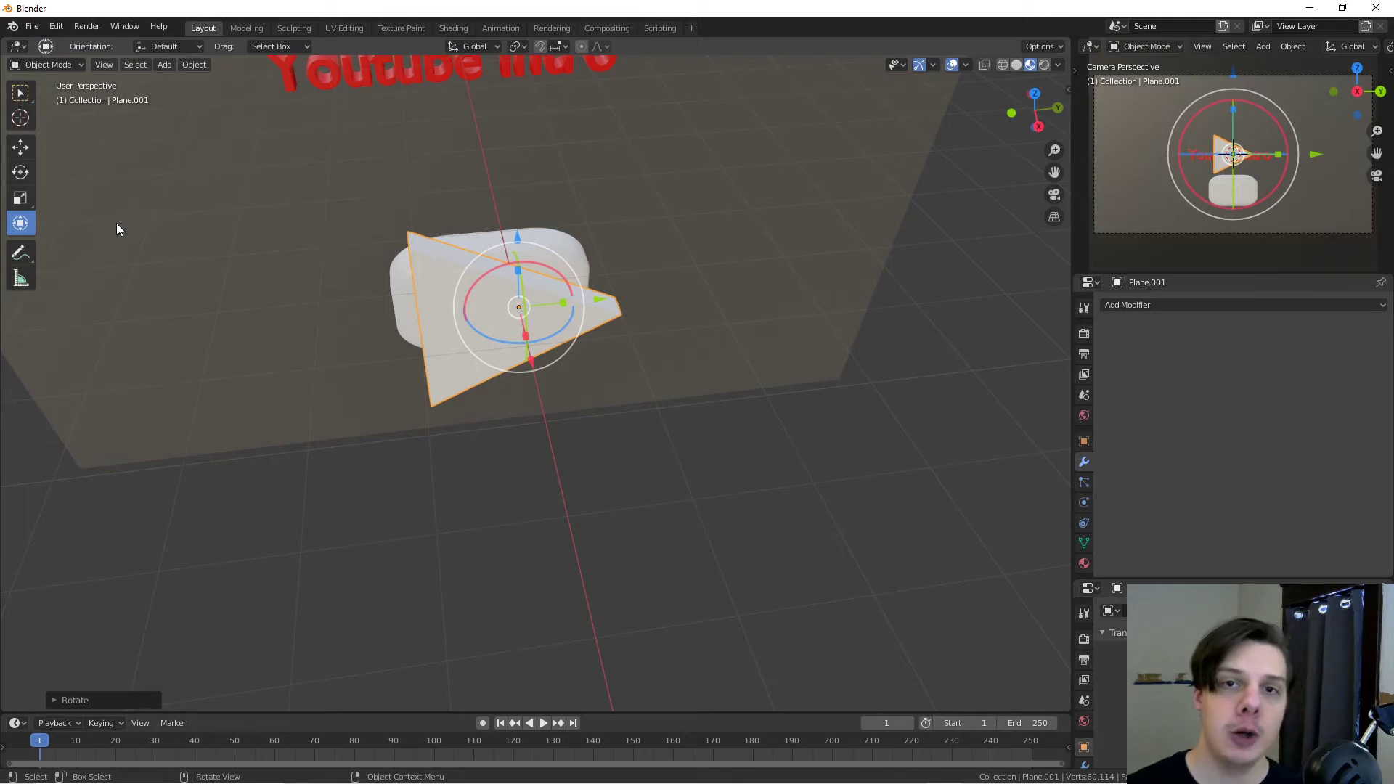
# Step: From the camera view, move the triangle down over the rounded slab and scale it down to fit within the slab's outline
pyautogui.press('KP_0')
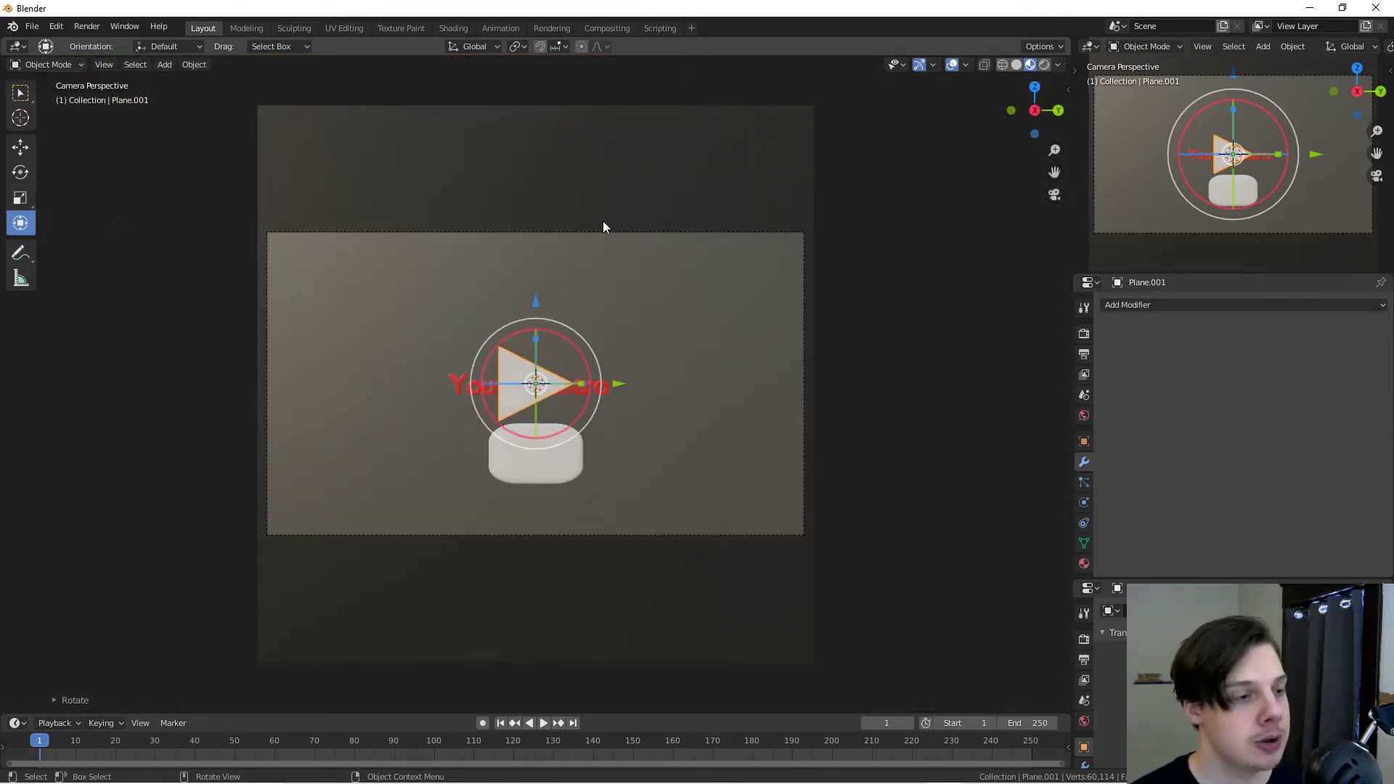
pyautogui.moveTo(536, 310); pyautogui.dragTo(581, 385)
pyautogui.moveTo(626, 450); pyautogui.dragTo(634, 451)
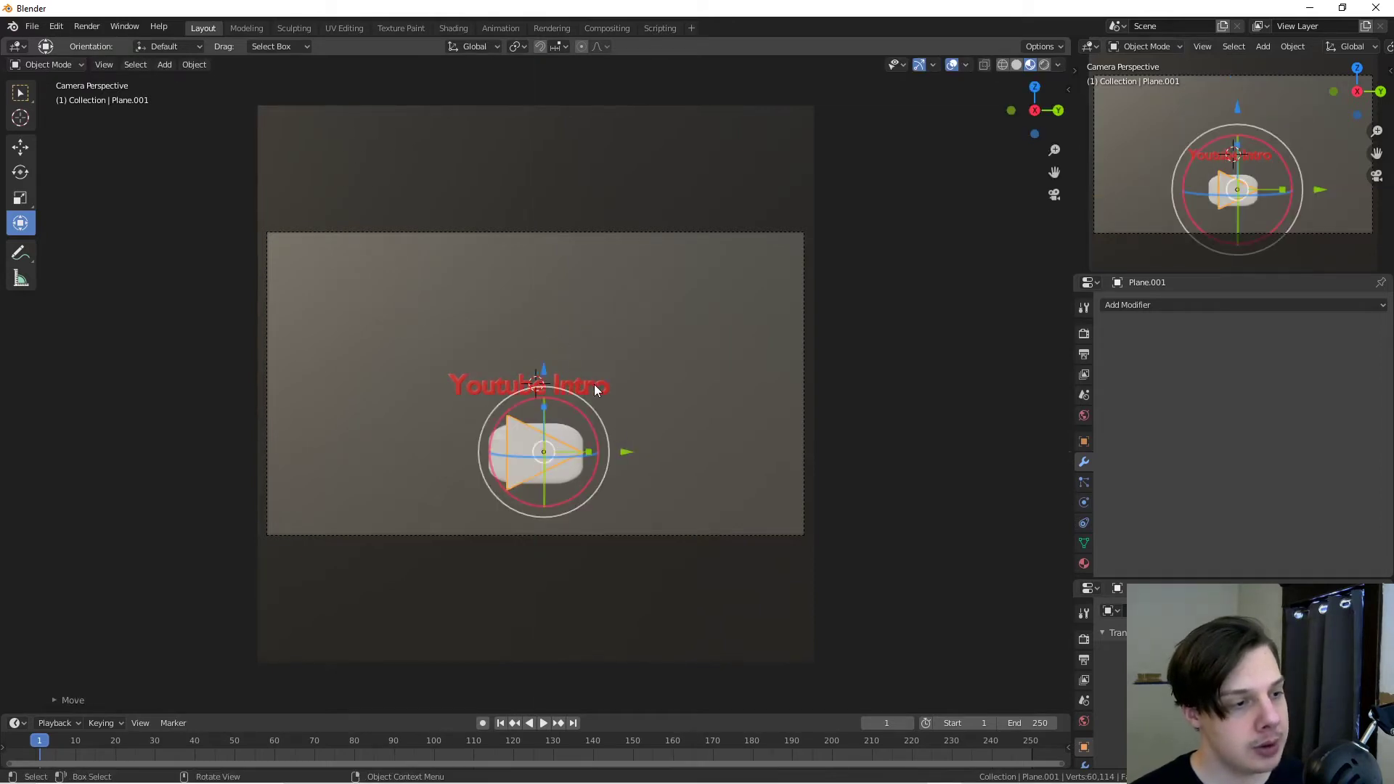
pyautogui.press('s')
pyautogui.click(743, 495)
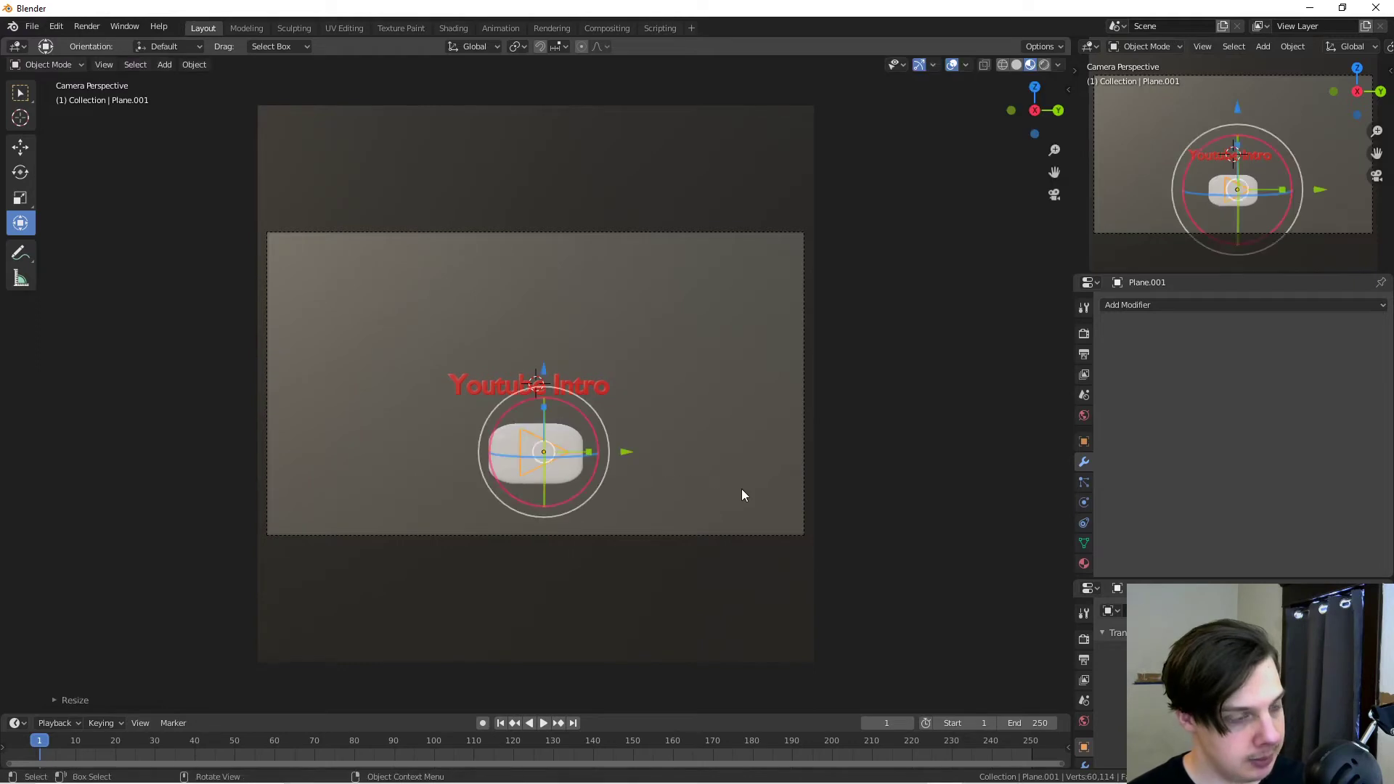
pyautogui.moveTo(545, 368); pyautogui.dragTo(547, 380)
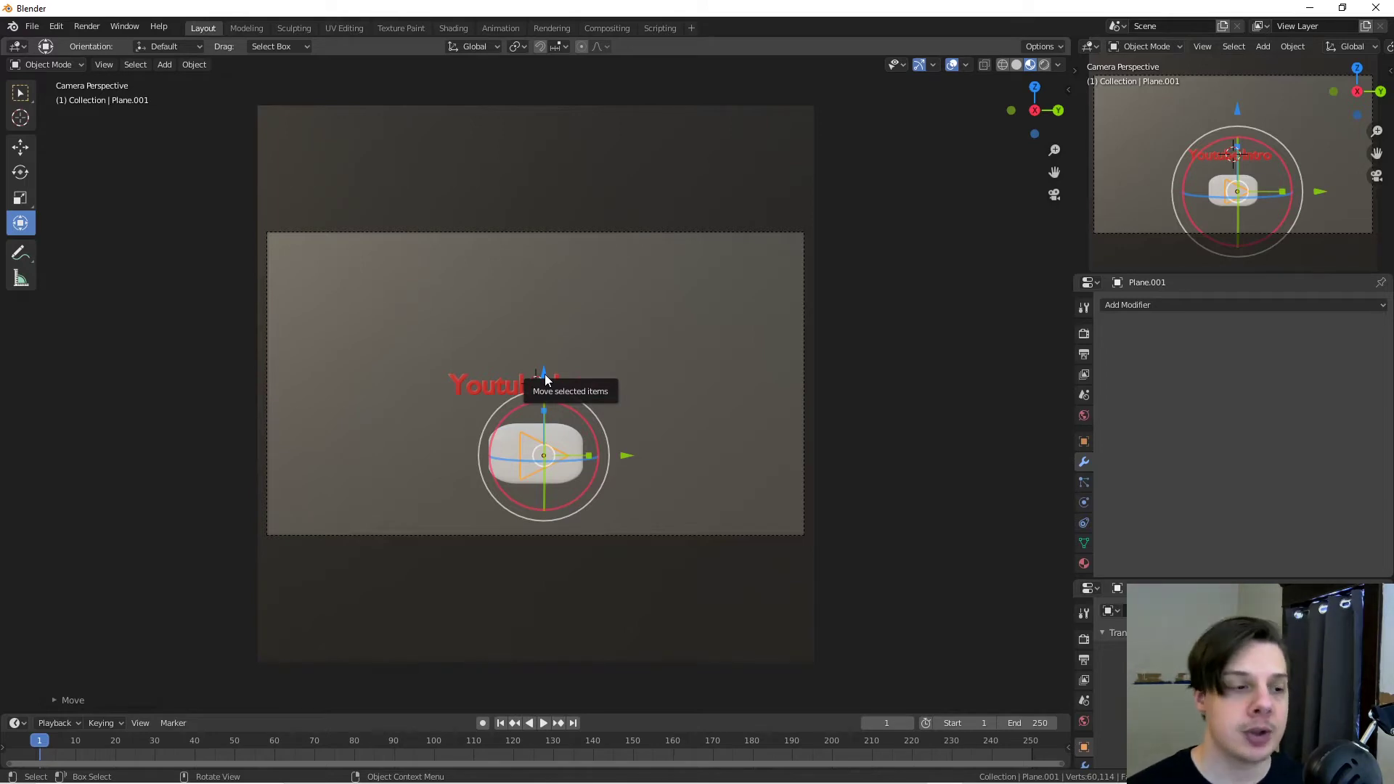
# Step: In the right orthographic view, shrink the triangle a little more and center it on the slab along Z and Y
pyautogui.press('KP_3')
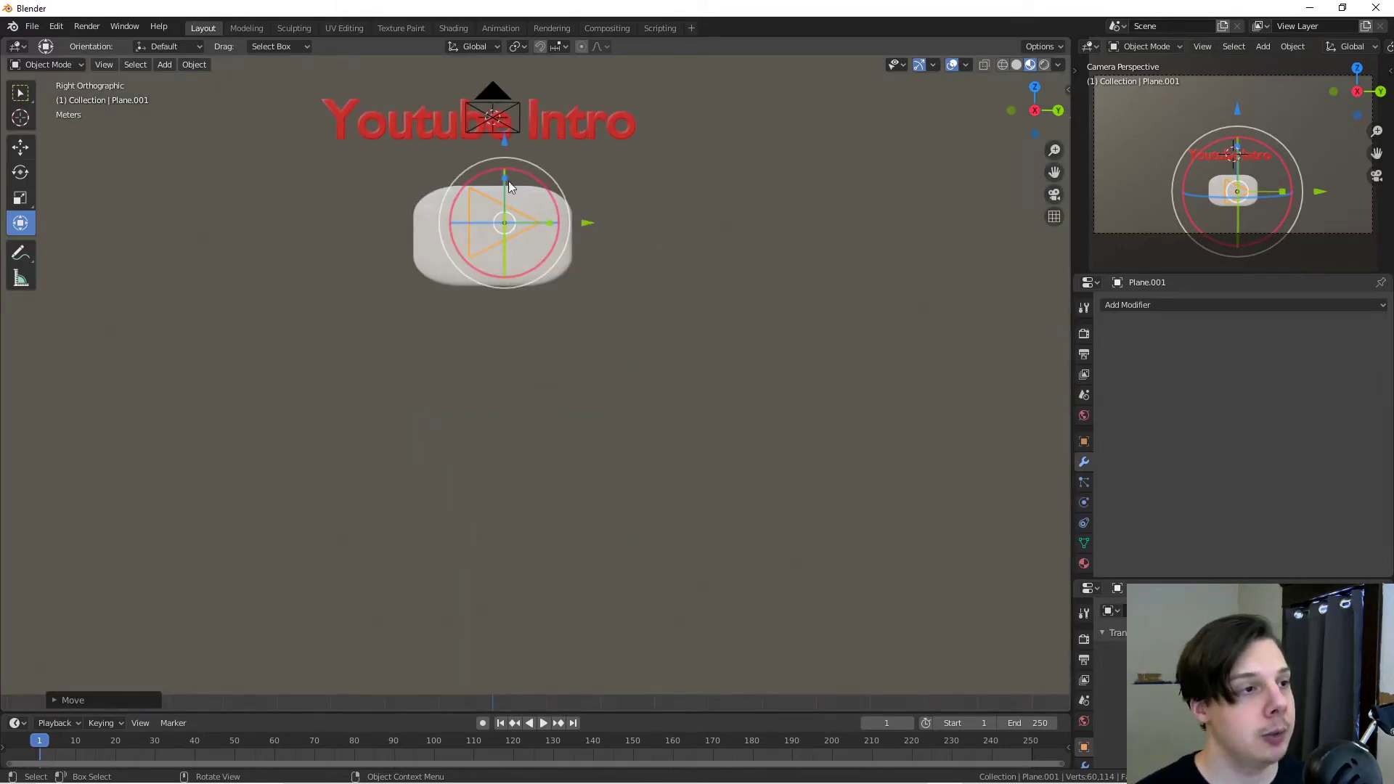
pyautogui.moveTo(504, 143); pyautogui.dragTo(505, 153)
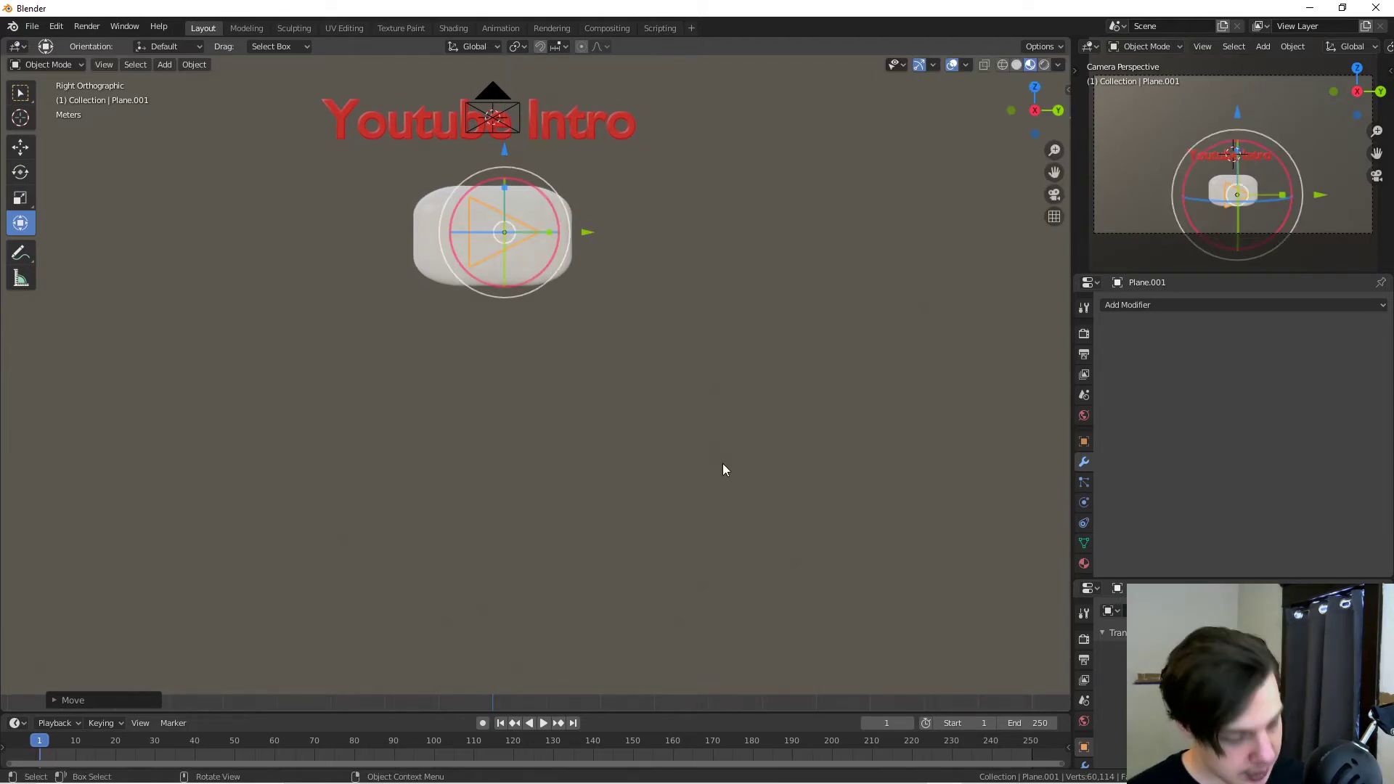
pyautogui.press('s')
pyautogui.click(668, 429)
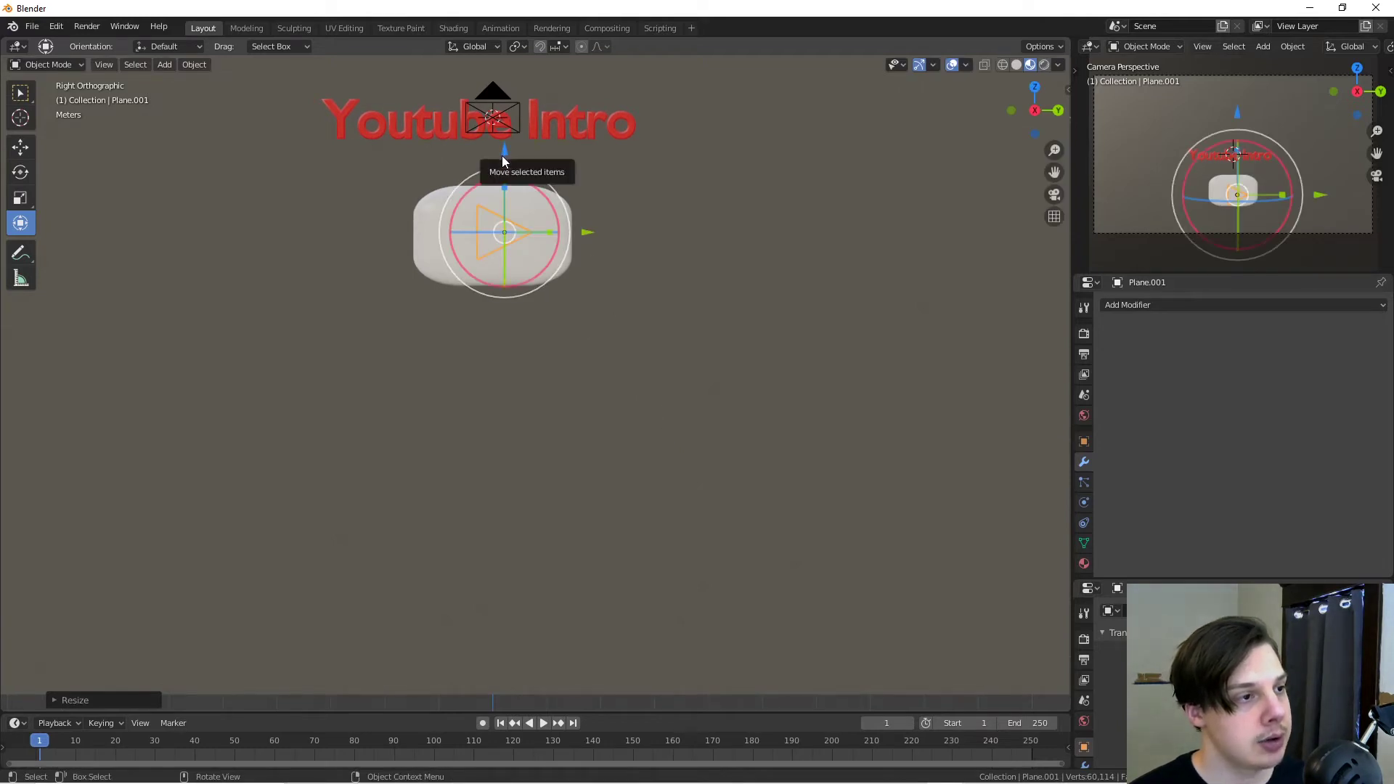
pyautogui.moveTo(503, 155); pyautogui.dragTo(503, 158)
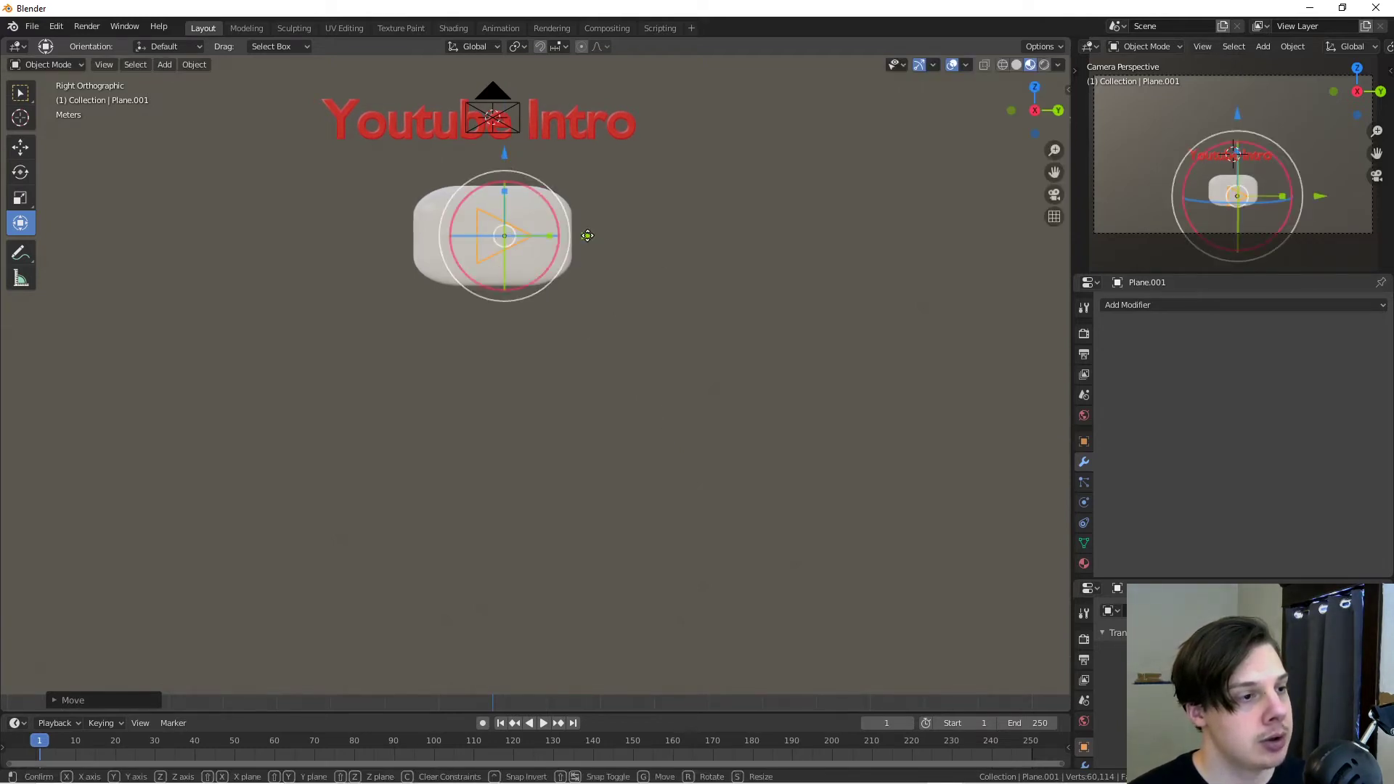
pyautogui.moveTo(588, 235); pyautogui.dragTo(585, 236)
# Step: Move the triangle along the X axis back toward the slab until it sits in the slab's front face
pyautogui.moveTo(475, 348); pyautogui.dragTo(602, 374, button='middle')
pyautogui.moveTo(850, 240); pyautogui.dragTo(675, 244)
pyautogui.moveTo(676, 243); pyautogui.dragTo(741, 384, button='middle')
pyautogui.scroll(2, 593, 345)
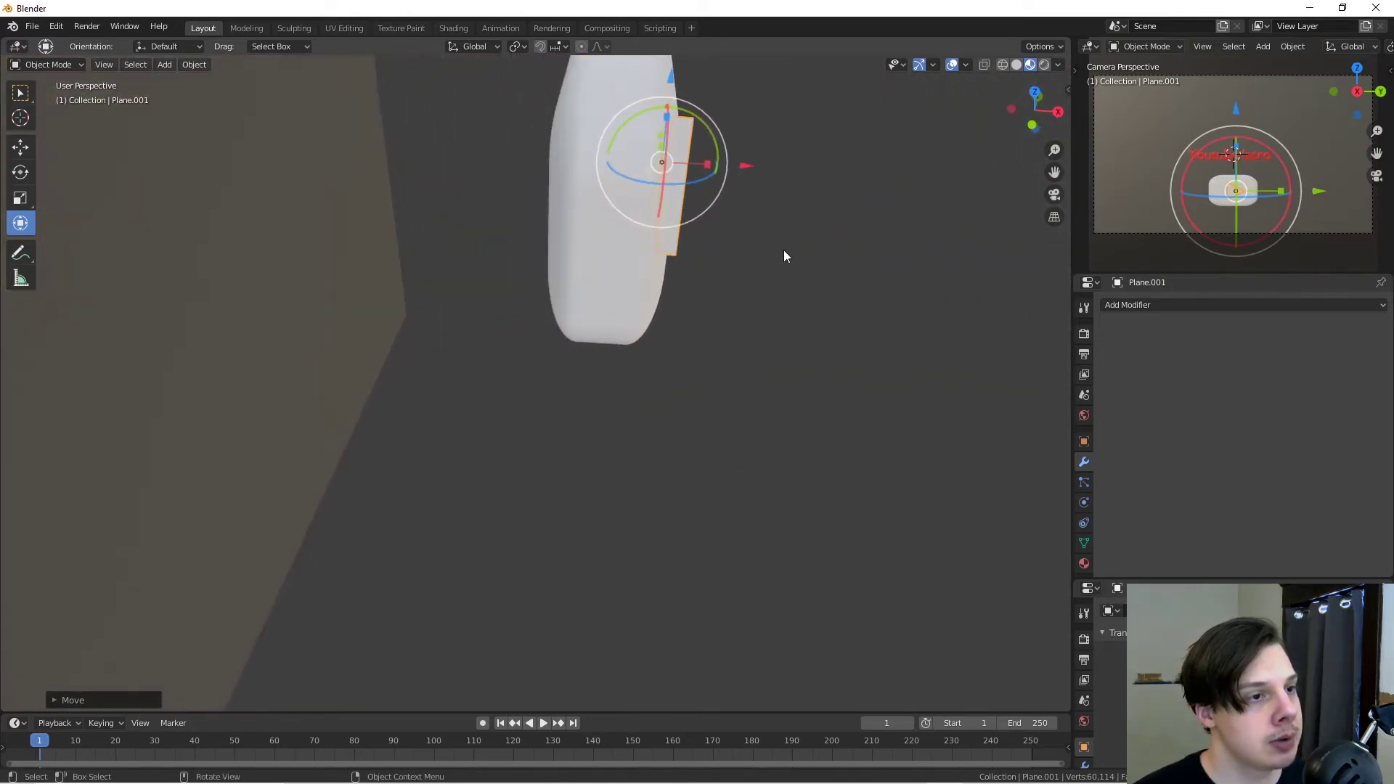
pyautogui.moveTo(751, 166)
pyautogui.mouseDown()
pyautogui.moveTo(741, 159)
pyautogui.moveTo(748, 189)
pyautogui.mouseUp()
pyautogui.moveTo(749, 215); pyautogui.dragTo(565, 250, button='middle')
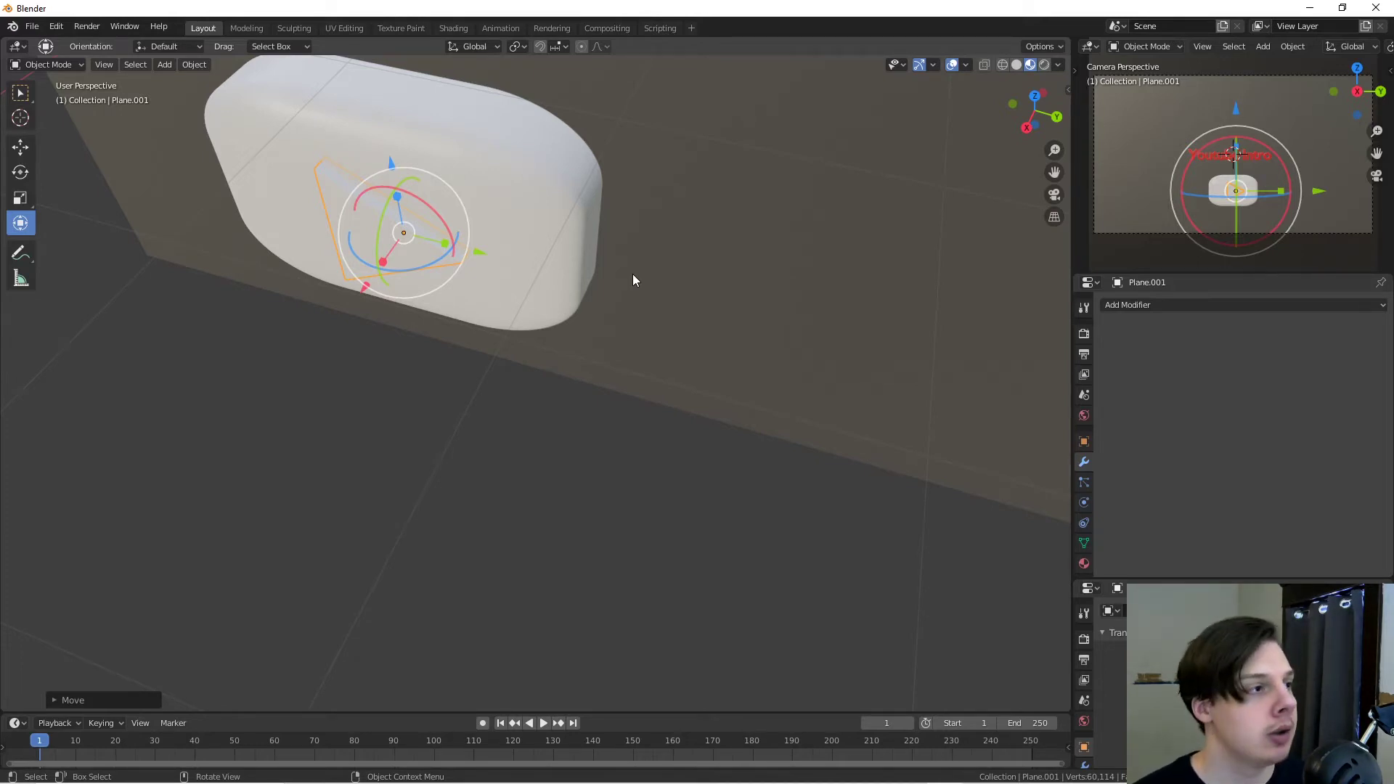
# Step: Try to join the rounded slab and the triangle into one object with the triangle active
pyautogui.keyDown('shift'); pyautogui.click(277, 133); pyautogui.keyUp('shift')
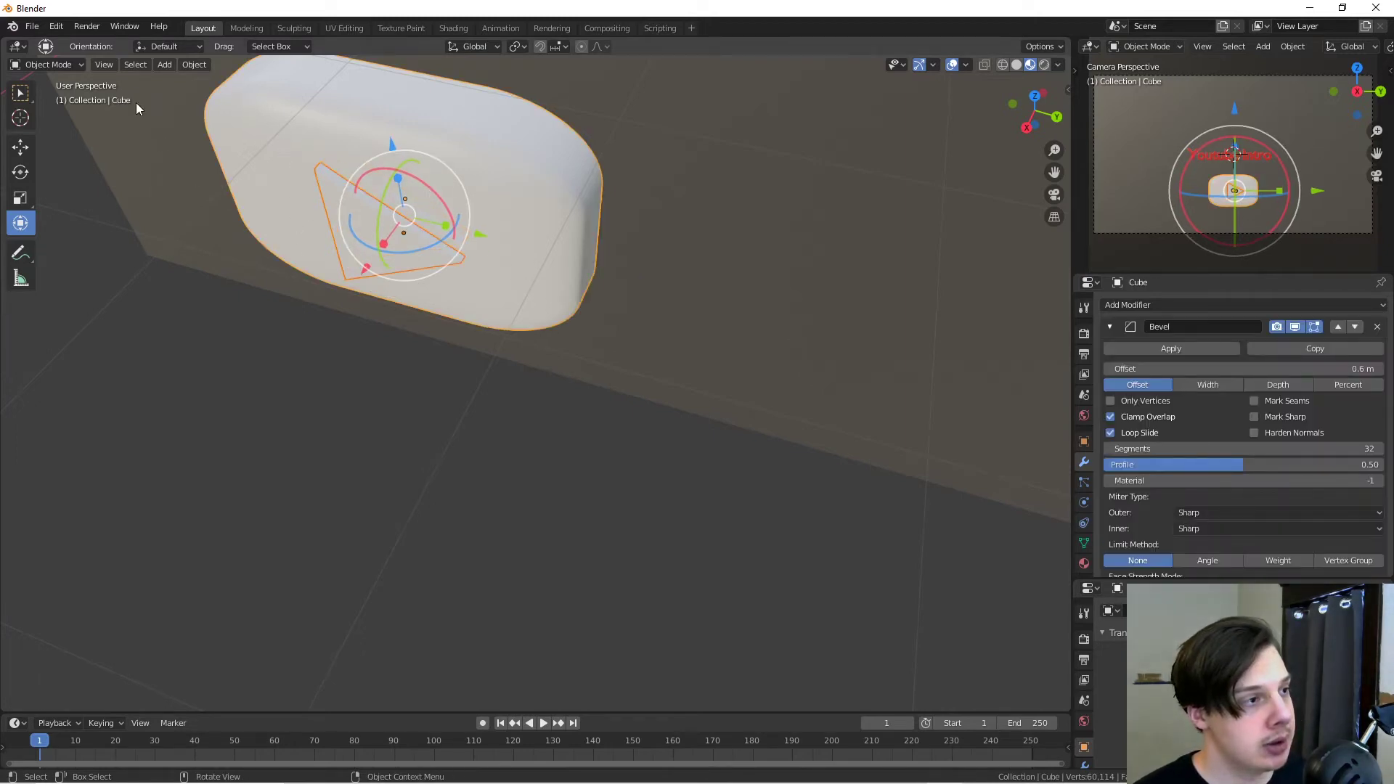
pyautogui.click(291, 139)
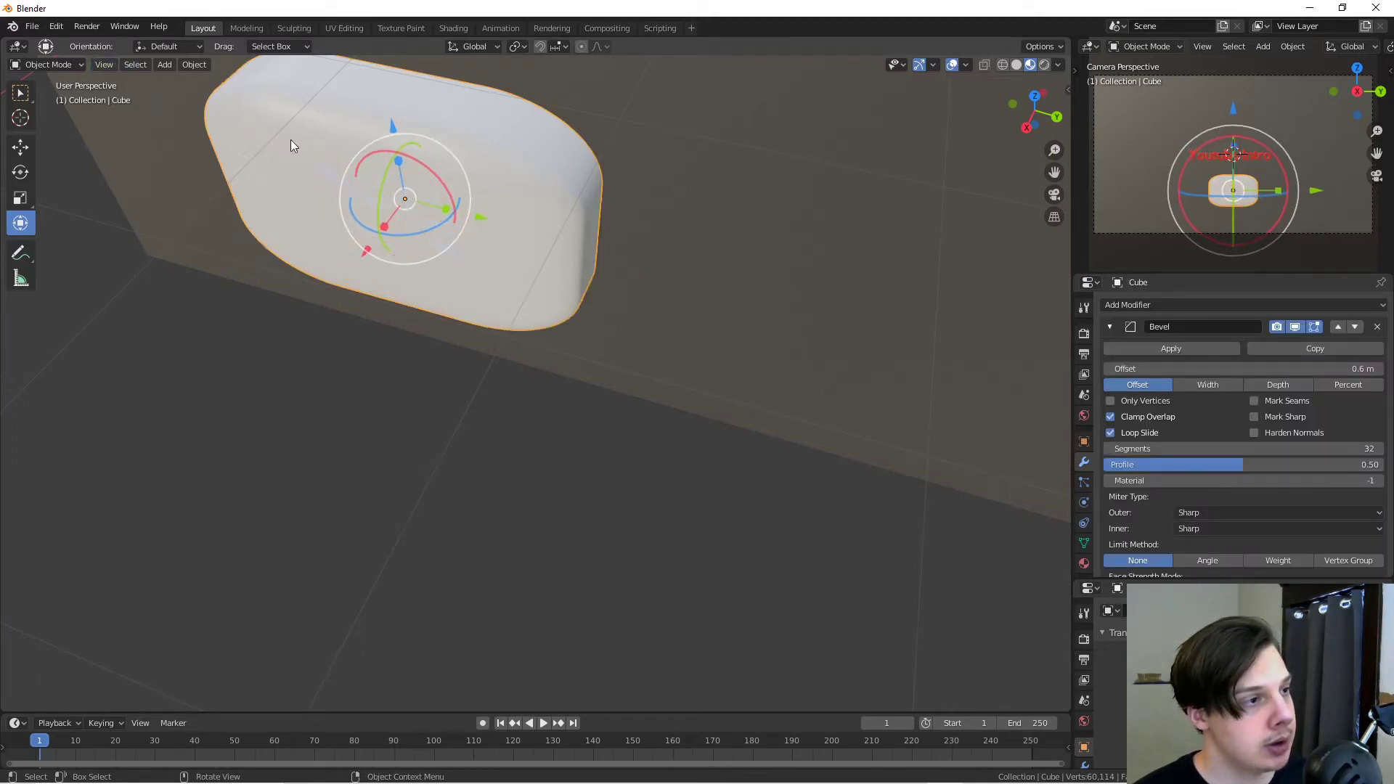
pyautogui.keyDown('shift'); pyautogui.click(411, 252); pyautogui.keyUp('shift')
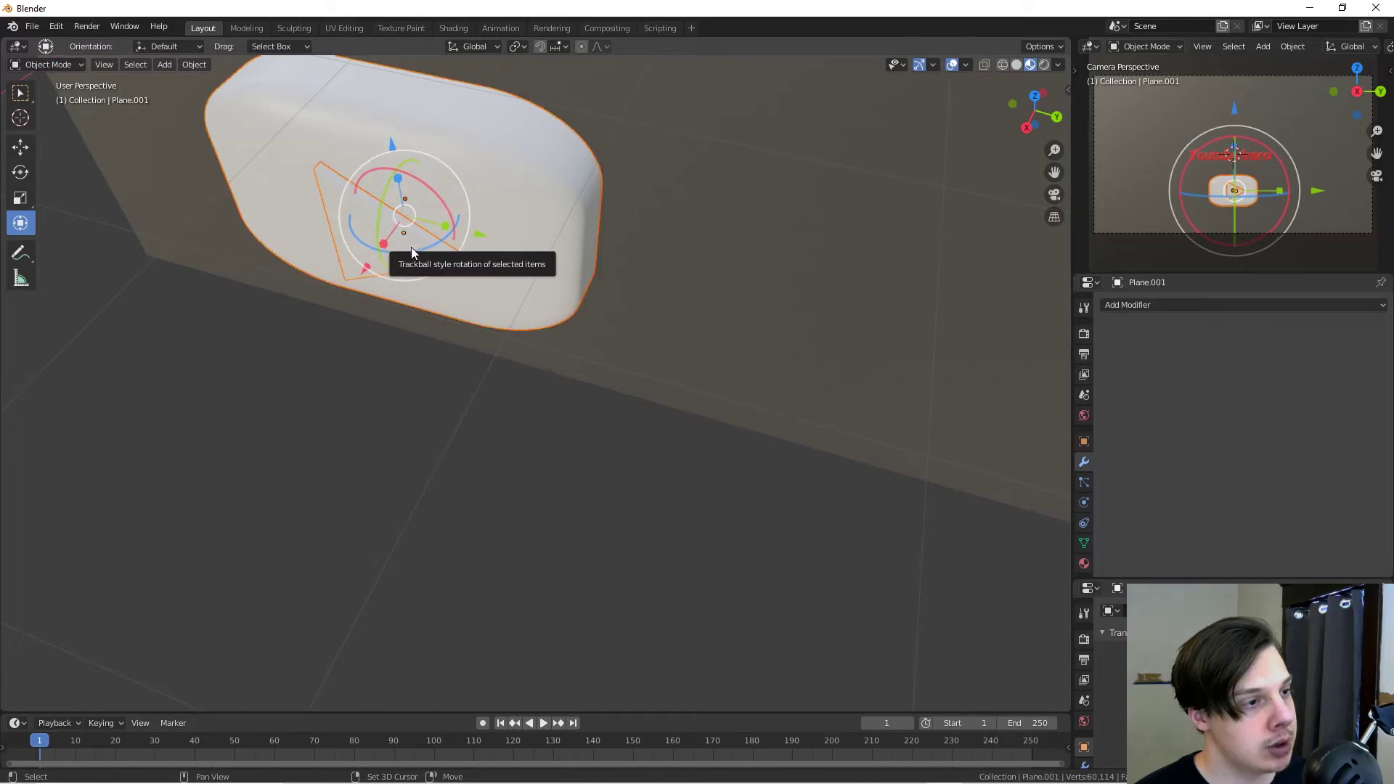
pyautogui.click(183, 65)
pyautogui.click(240, 198)
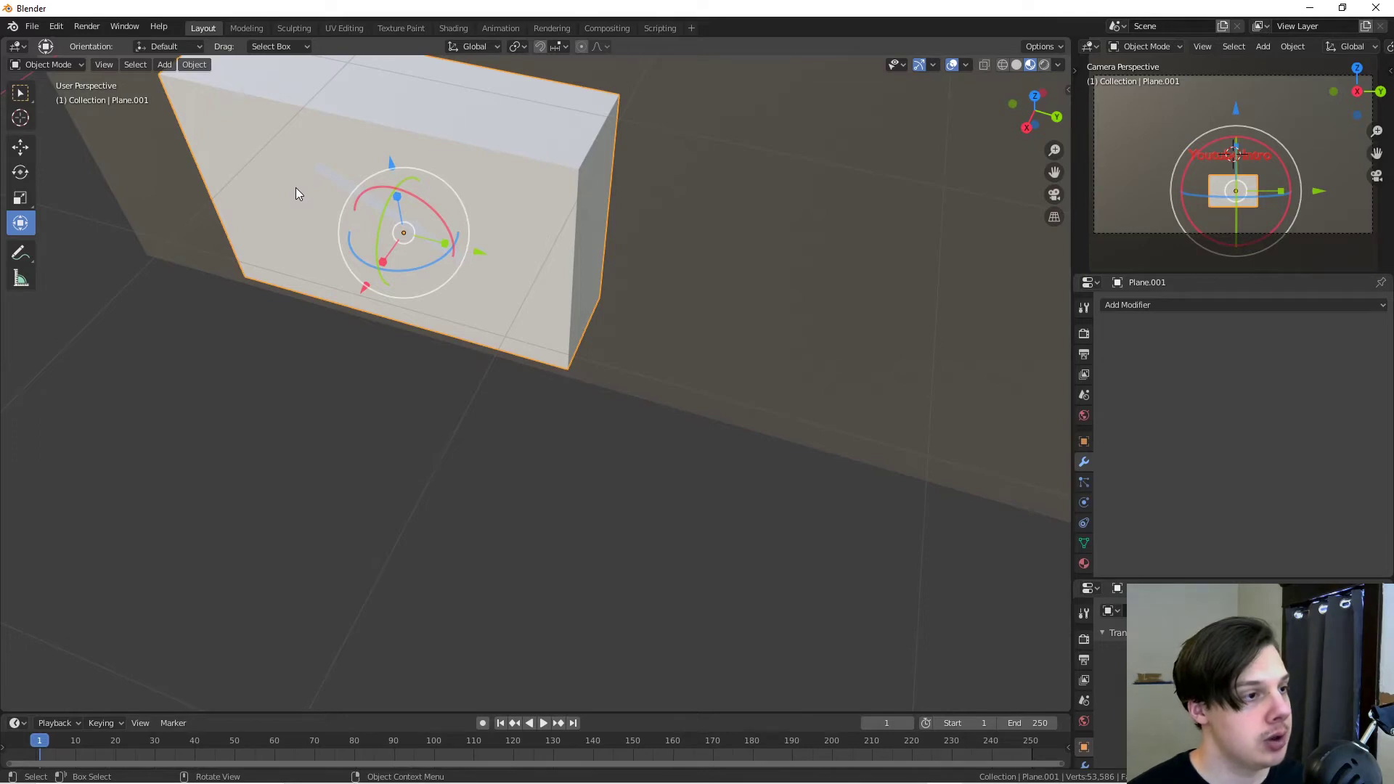
pyautogui.hotkey('ctrl', '2')
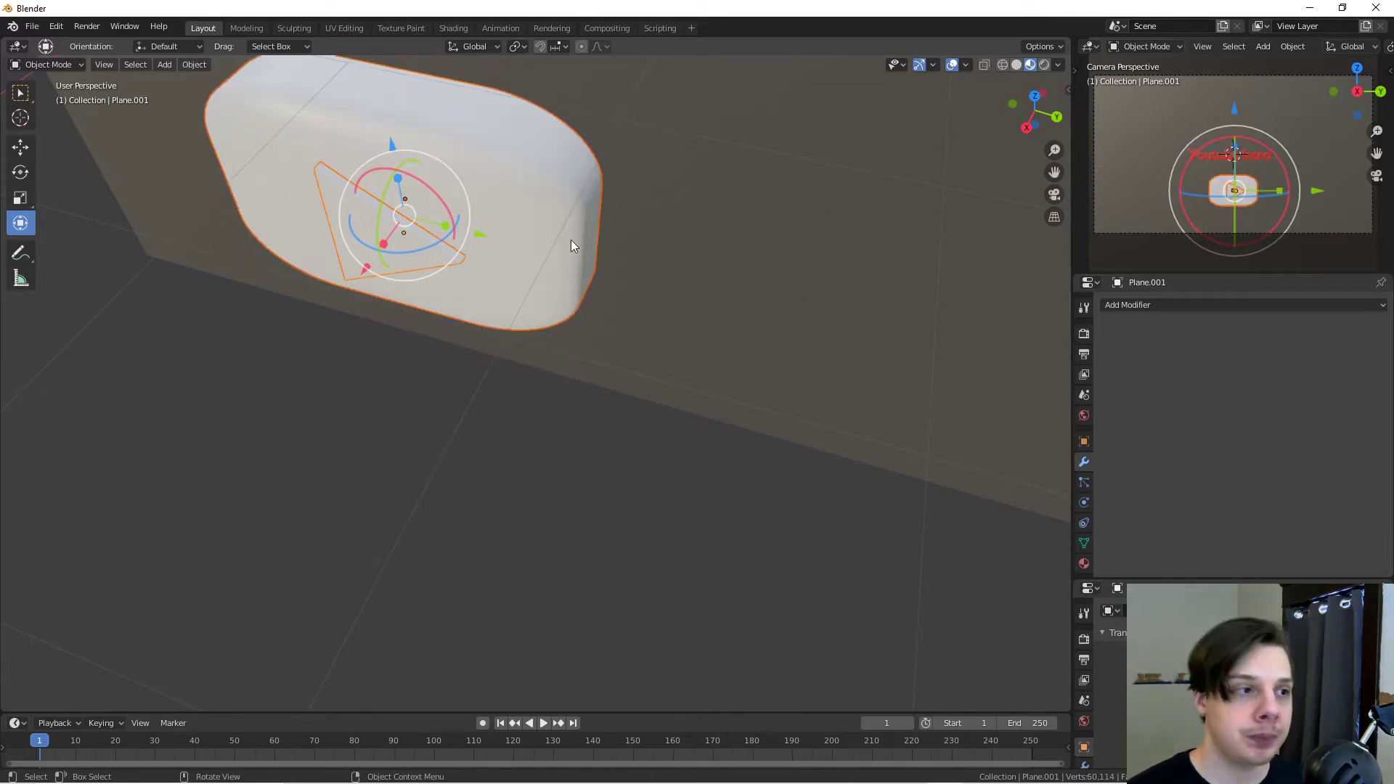
# Step: Select the rounded slab alone and apply its Bevel modifier
pyautogui.click(590, 266)
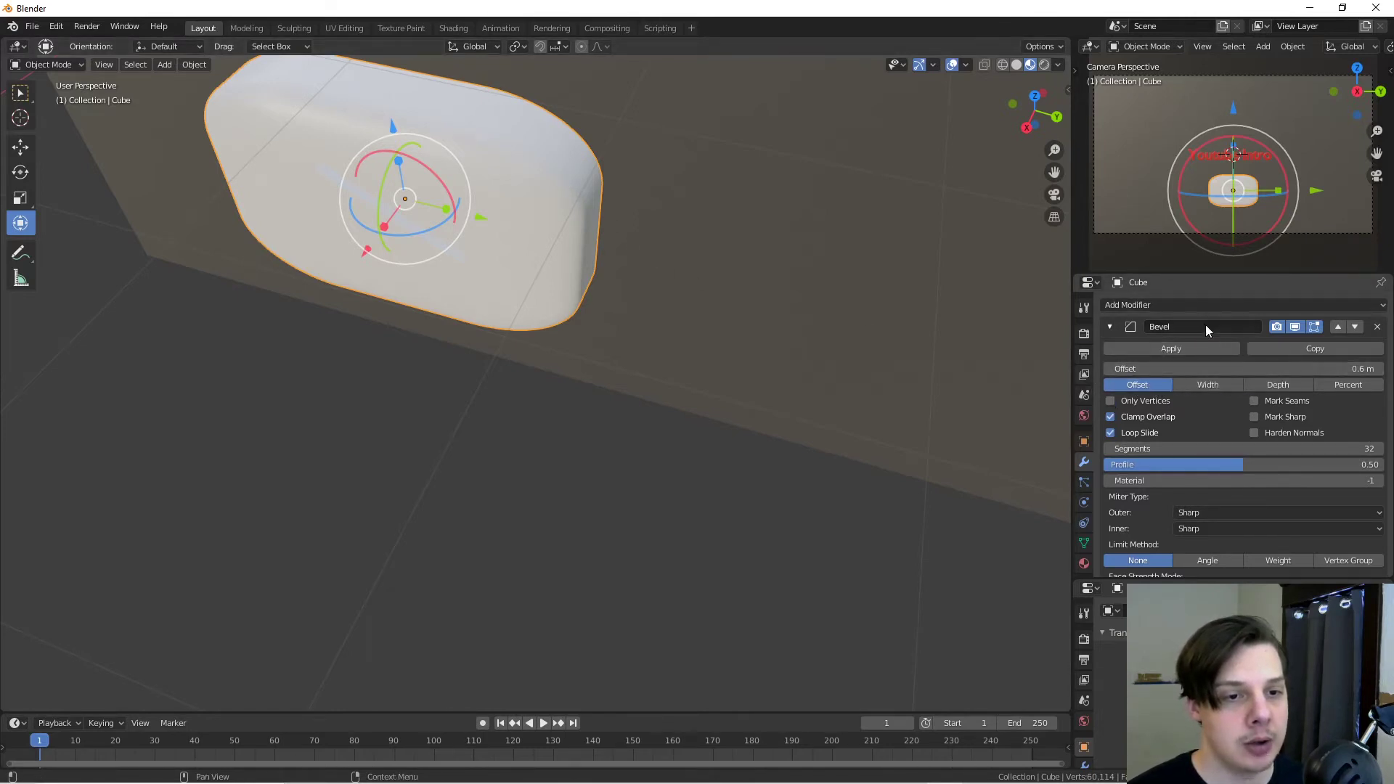
pyautogui.click(1166, 349)
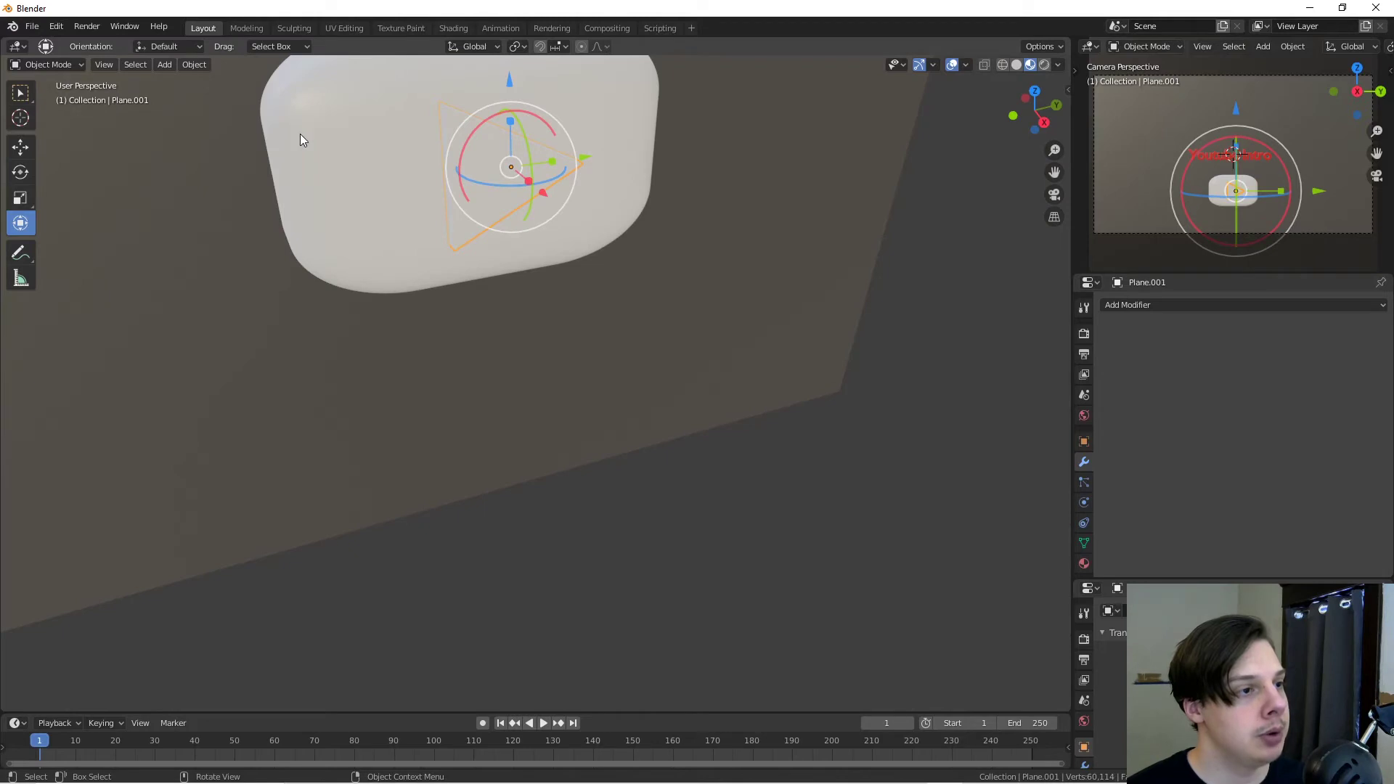
# Step: Join the play triangle and the rounded slab into one object with the slab as the active object
pyautogui.click(303, 138)
pyautogui.click(192, 66)
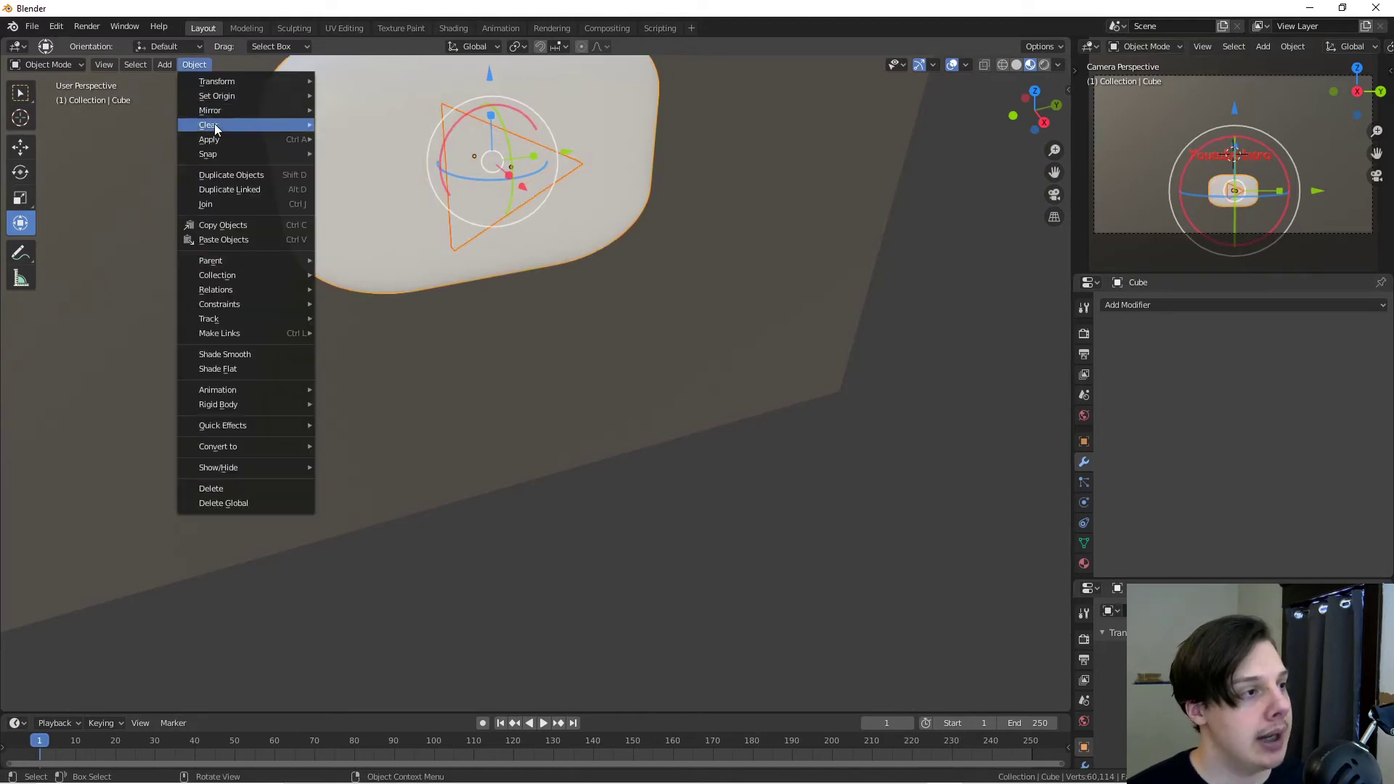
pyautogui.click(232, 204)
pyautogui.moveTo(343, 257); pyautogui.dragTo(746, 246, button='middle')
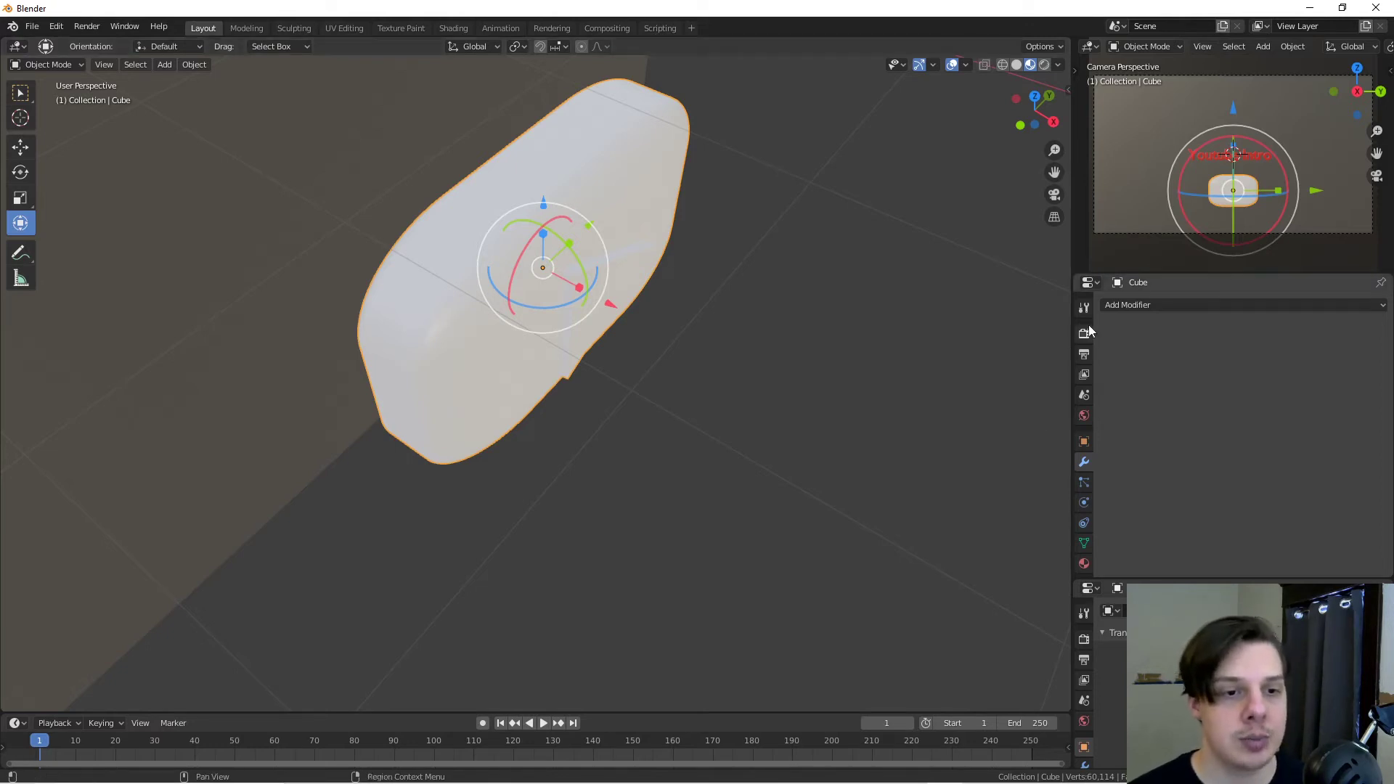
pyautogui.click(1135, 304)
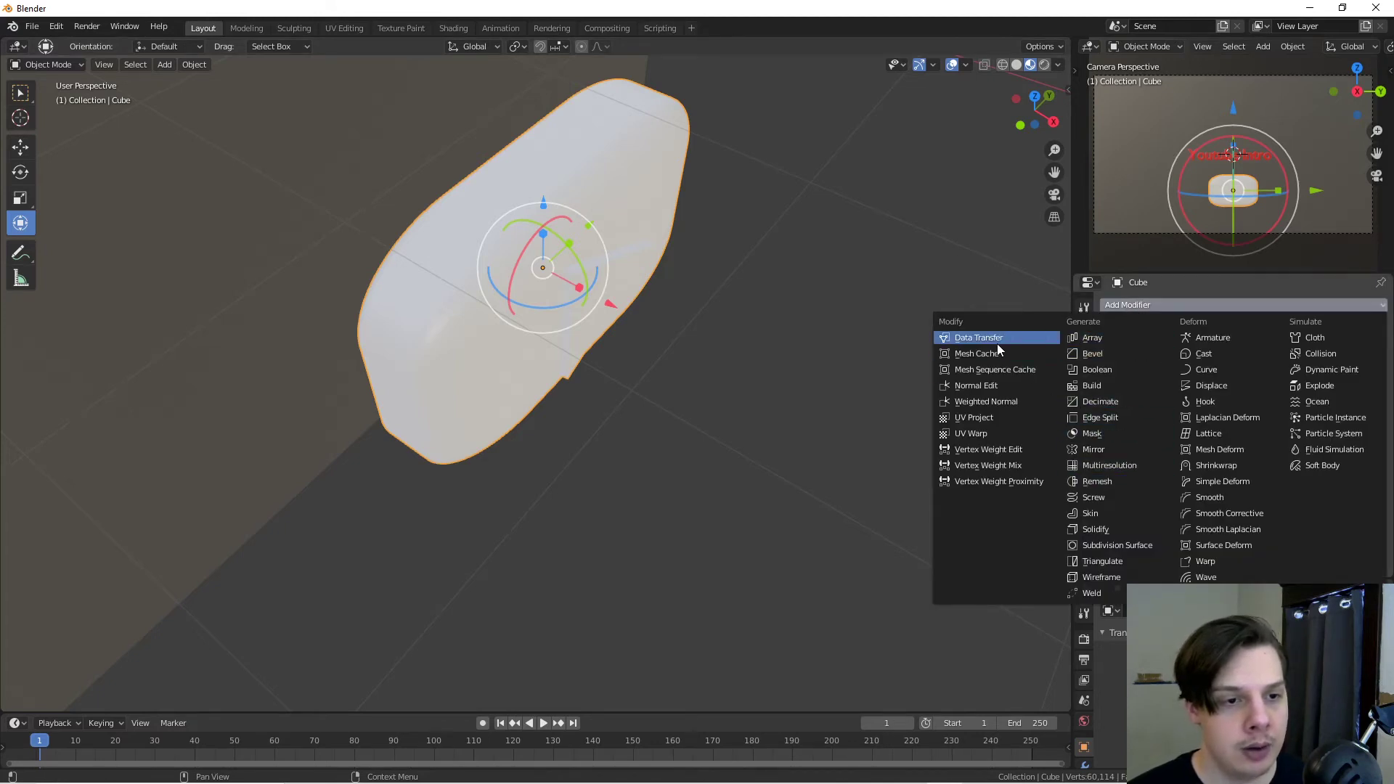
pyautogui.click(1023, 291)
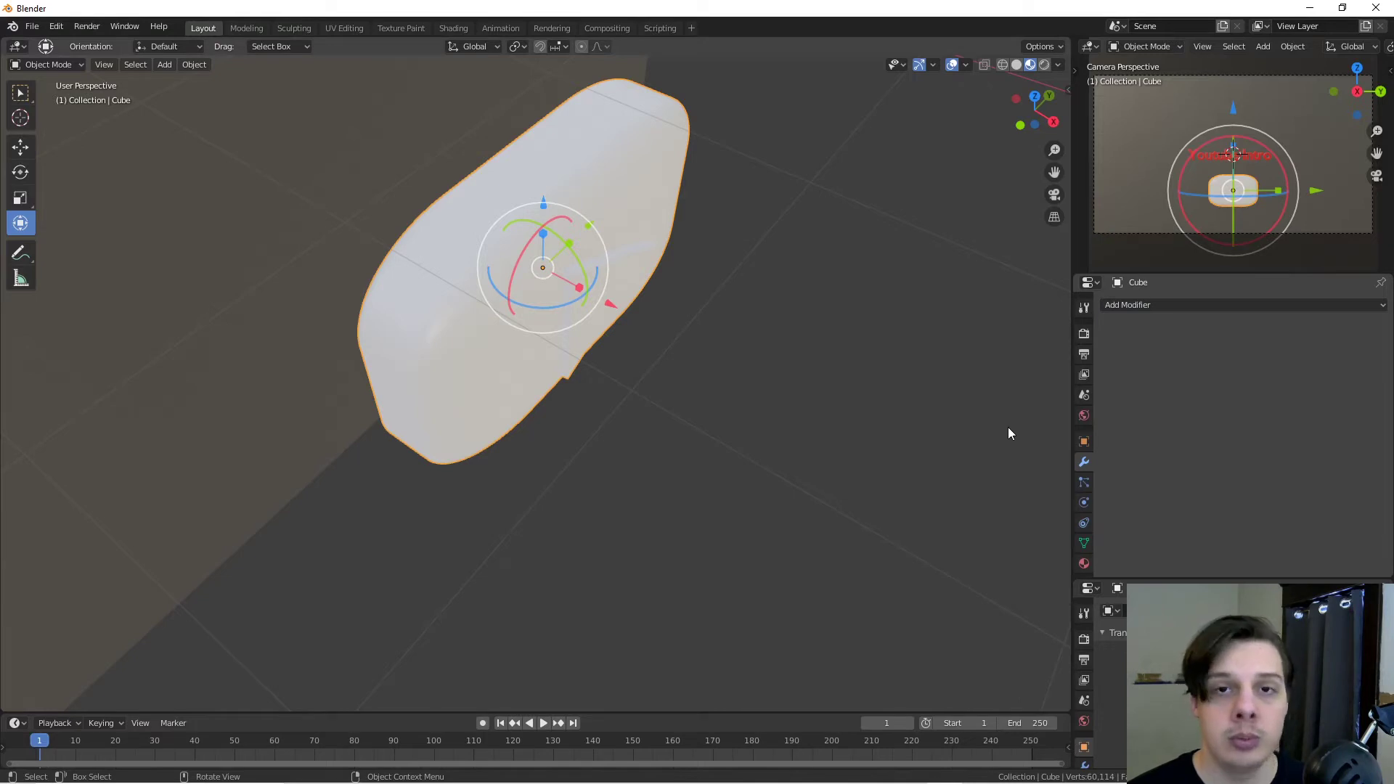
# Step: Give the joined logo a new material with a pure red base color
pyautogui.click(1084, 563)
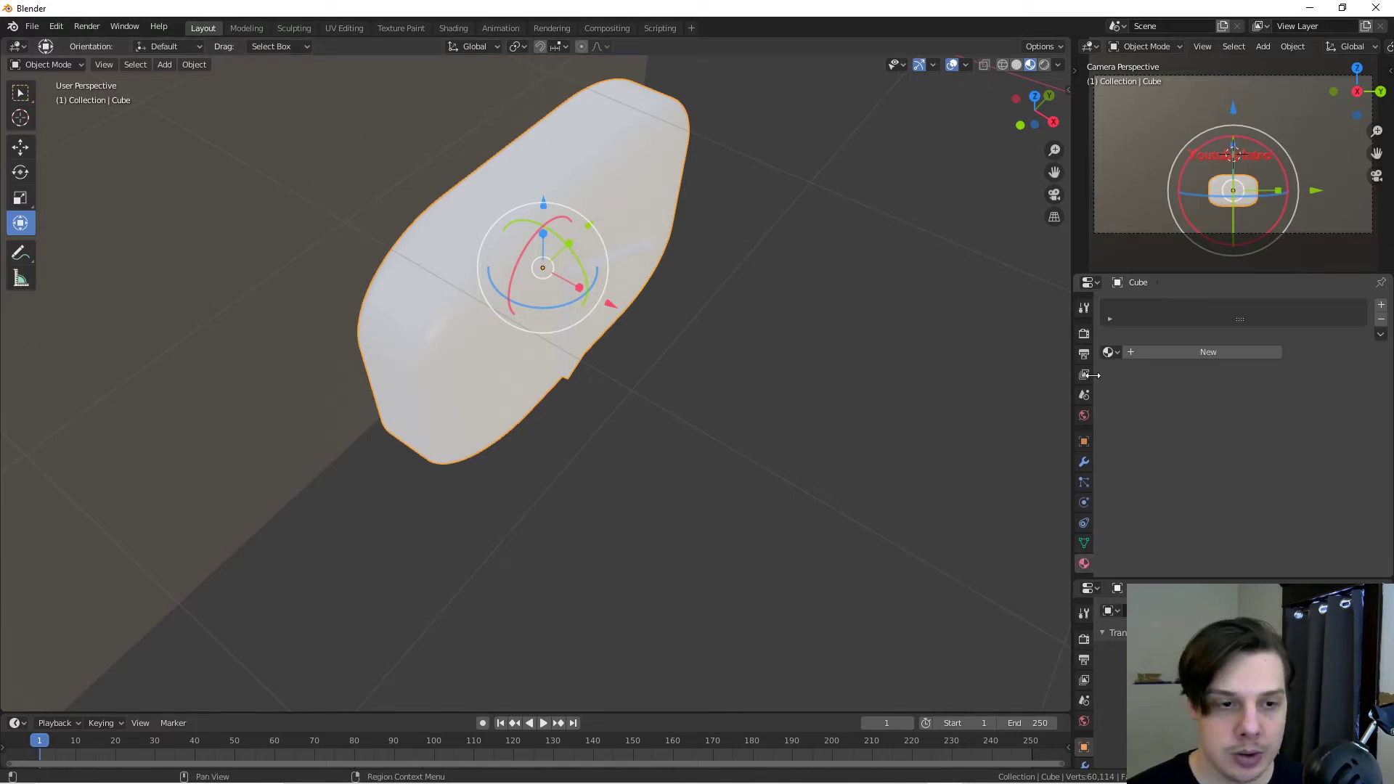
pyautogui.click(1167, 355)
pyautogui.click(1270, 475)
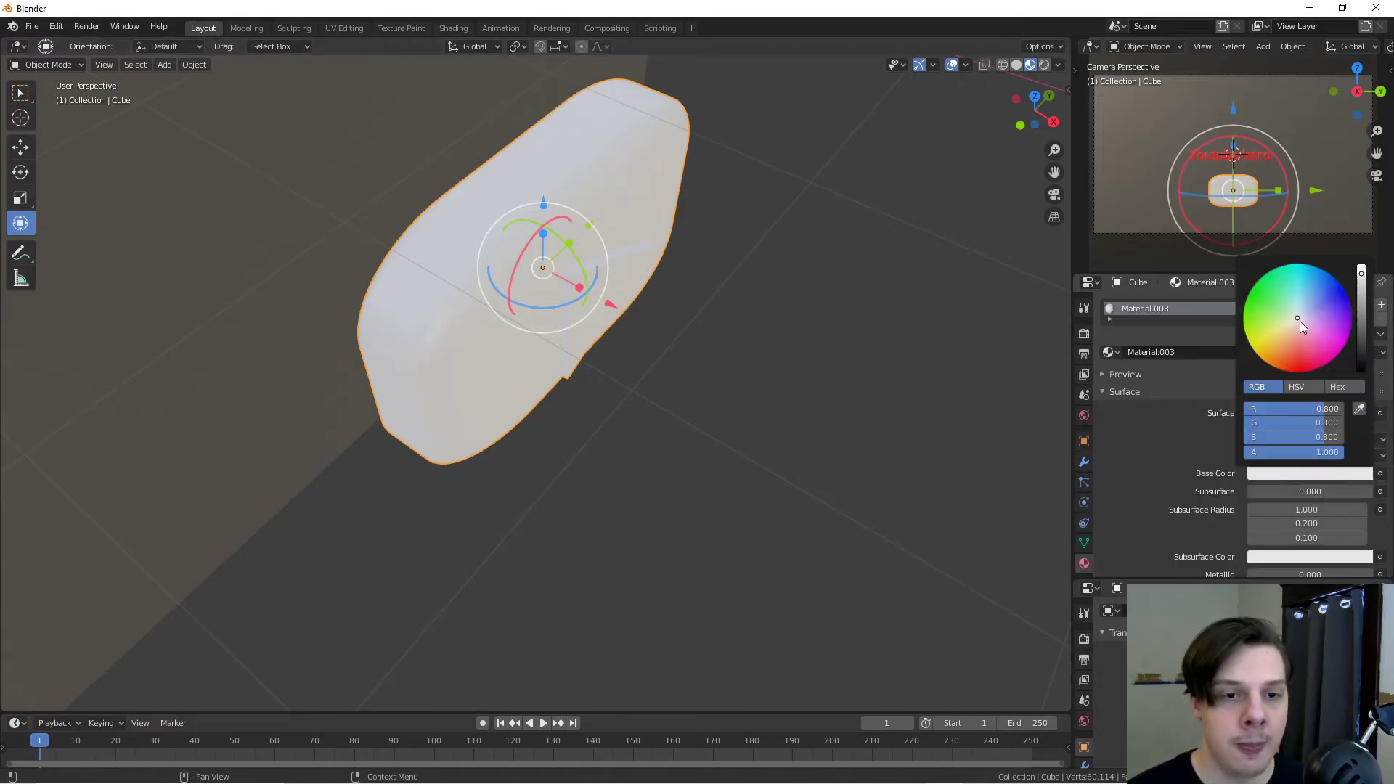
pyautogui.moveTo(1319, 424); pyautogui.dragTo(1264, 438)
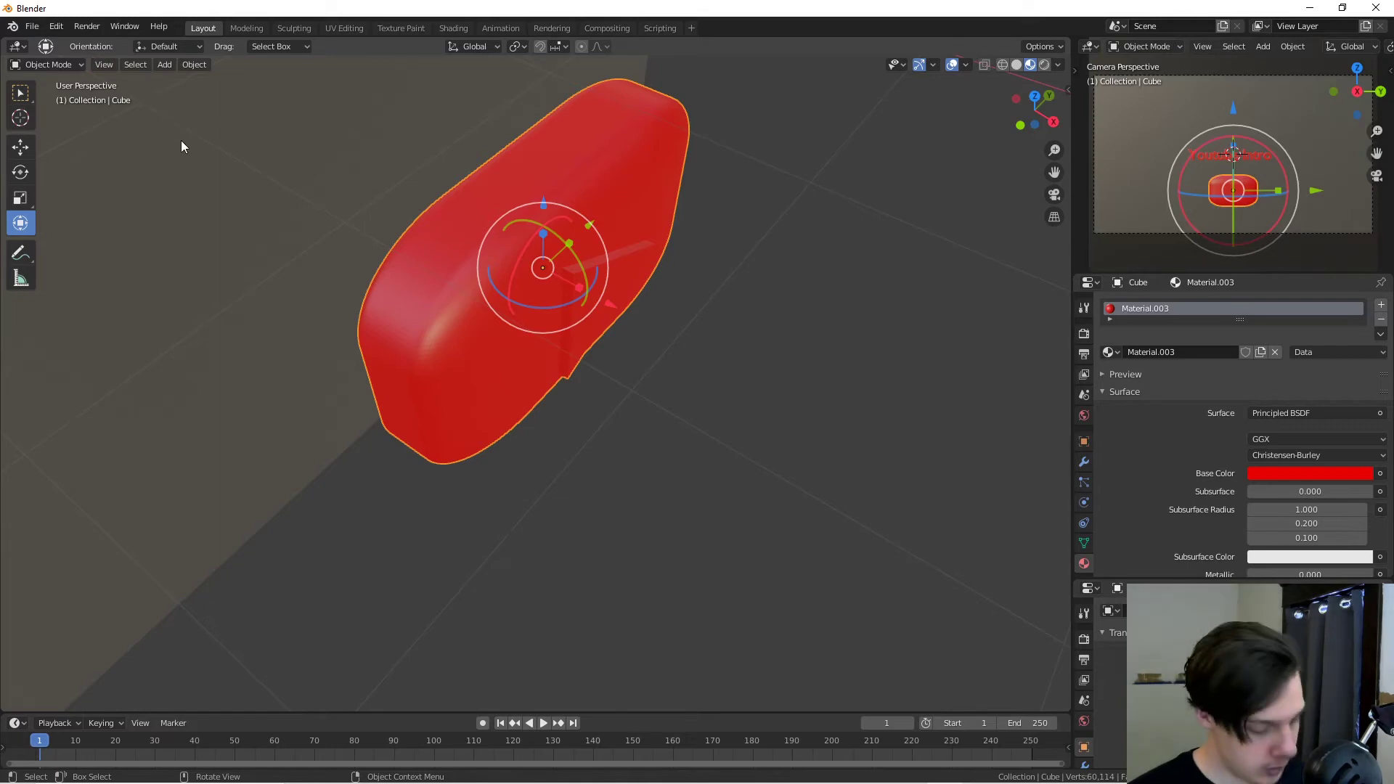
# Step: In Edit Mode with face selection, select the front and side faces of the play triangle
pyautogui.press('Tab')
pyautogui.moveTo(327, 263); pyautogui.dragTo(382, 342, button='middle')
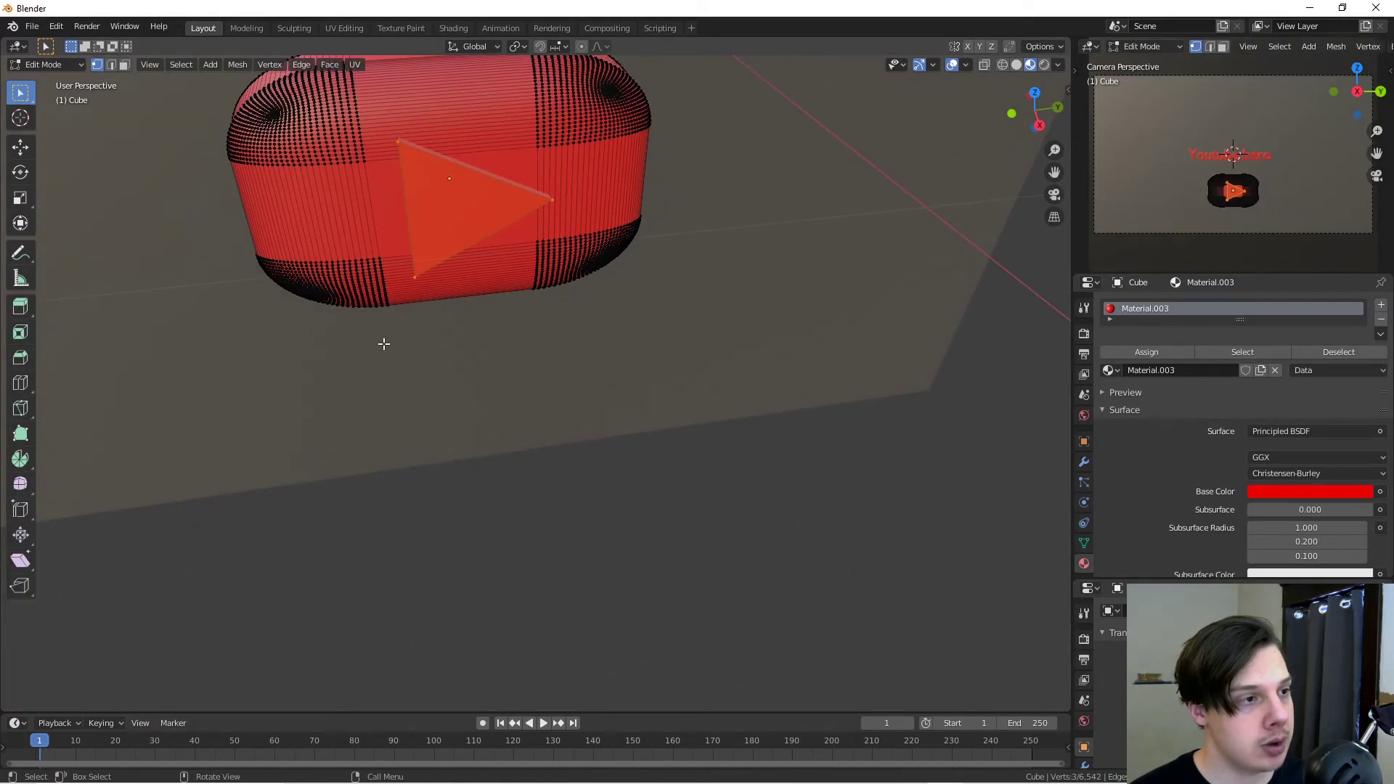
pyautogui.moveTo(398, 174); pyautogui.dragTo(445, 208, button='middle')
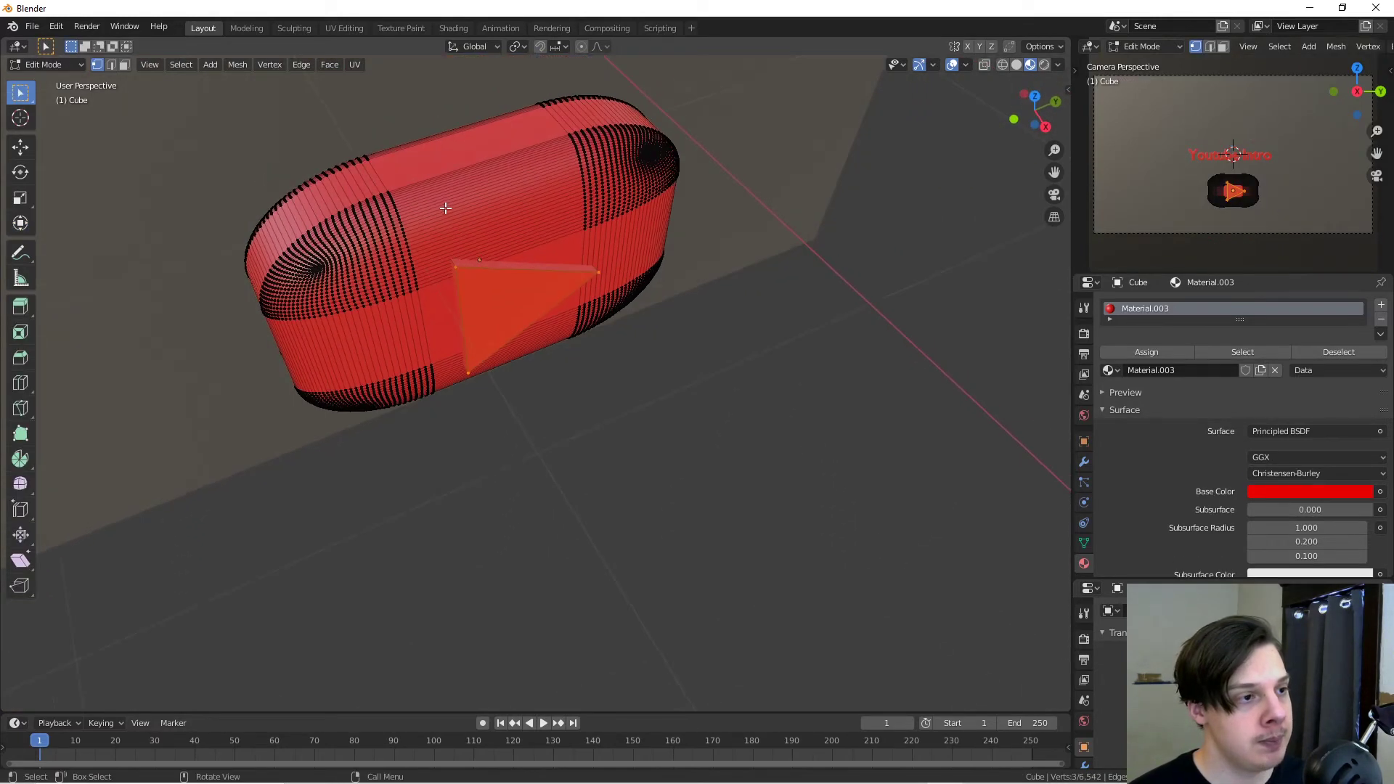
pyautogui.click(124, 65)
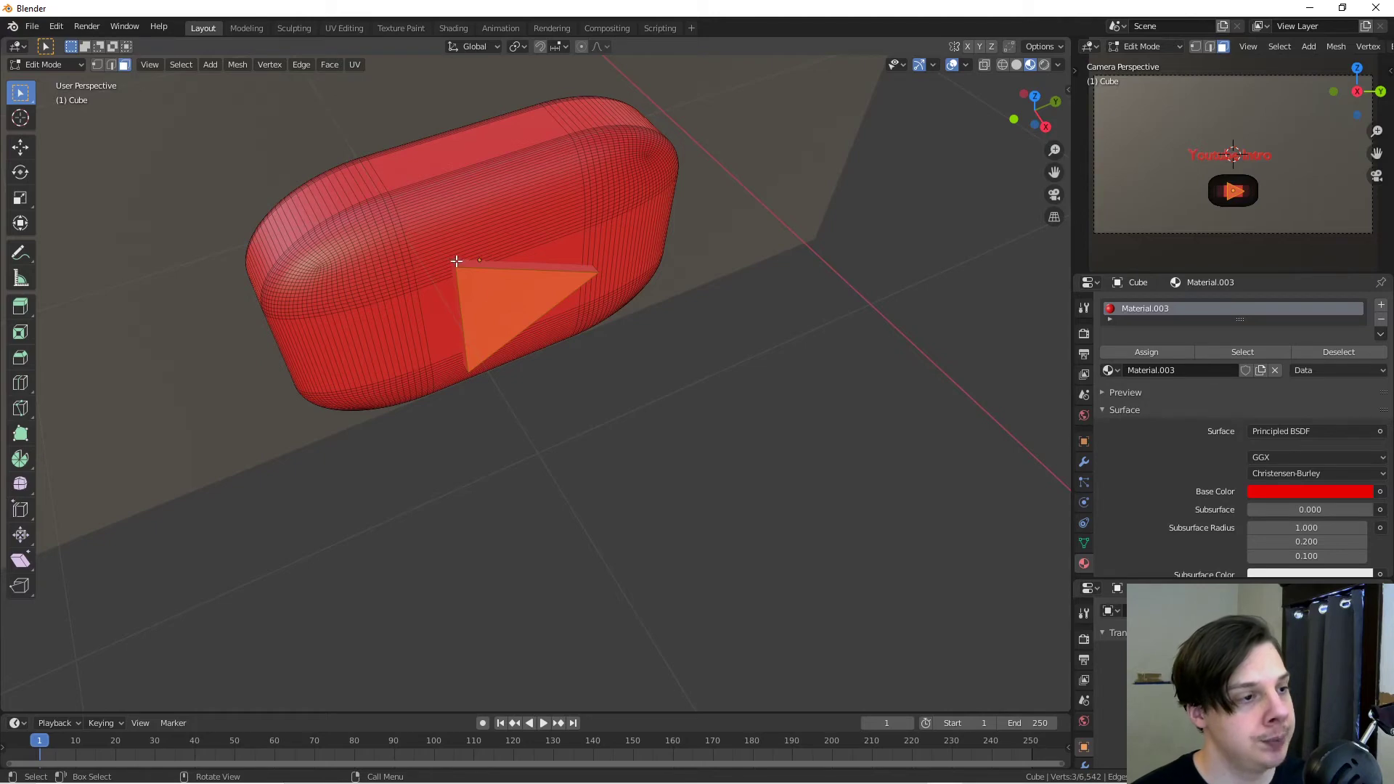
pyautogui.click(499, 290)
pyautogui.moveTo(499, 290); pyautogui.dragTo(528, 329, button='middle')
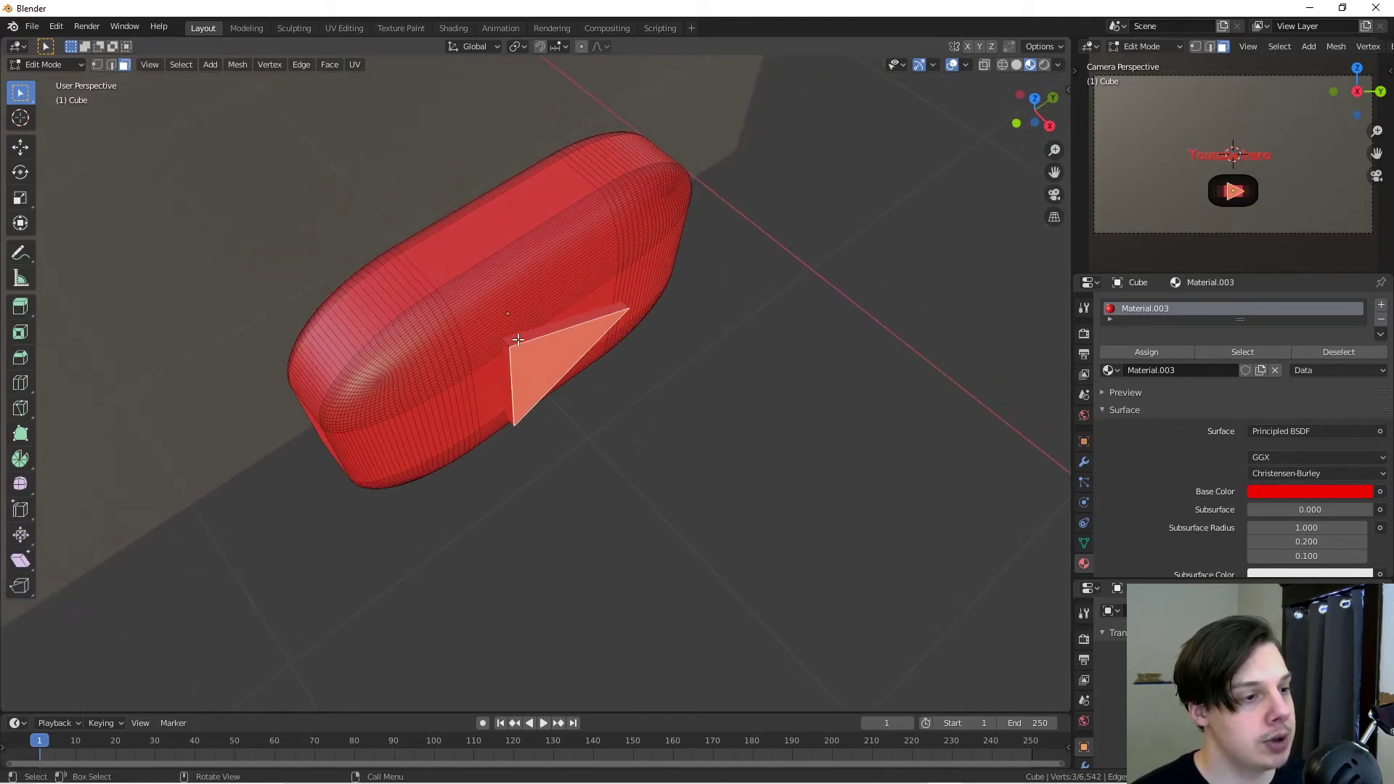
pyautogui.keyDown('shift'); pyautogui.click(522, 340); pyautogui.keyUp('shift')
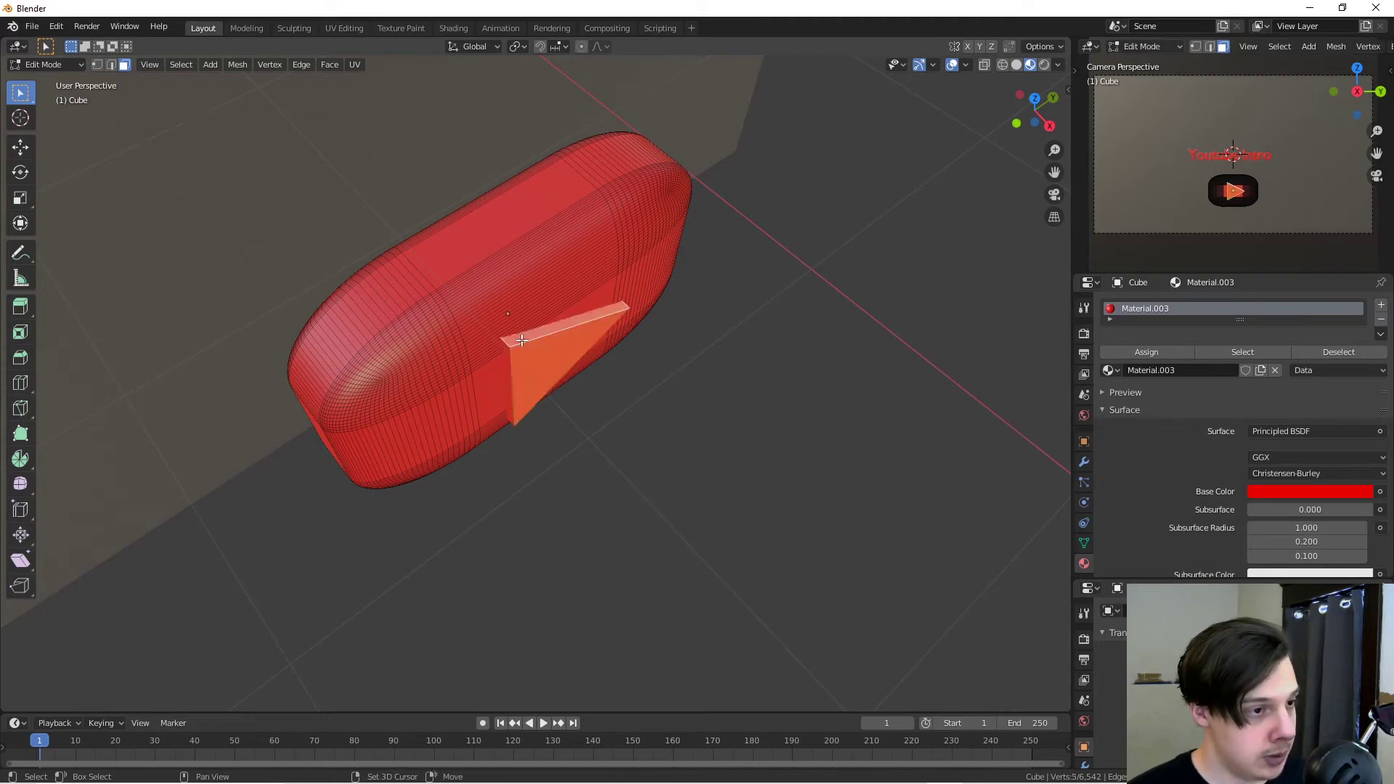
pyautogui.keyDown('shift'); pyautogui.click(508, 351); pyautogui.keyUp('shift')
pyautogui.moveTo(508, 352); pyautogui.dragTo(529, 302, button='middle')
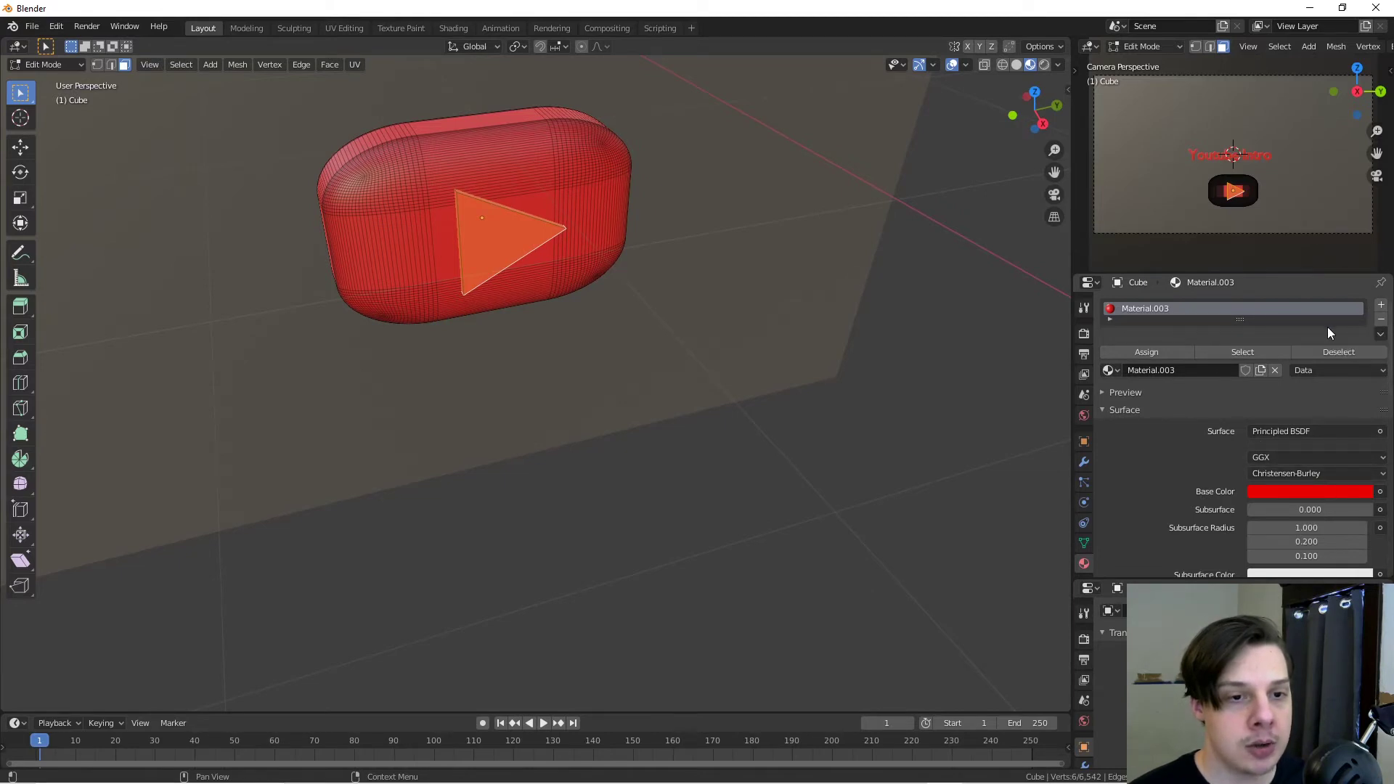
# Step: Add a second material slot with a new white material, assign it to the selected triangle faces, and return to Object Mode
pyautogui.click(1380, 308)
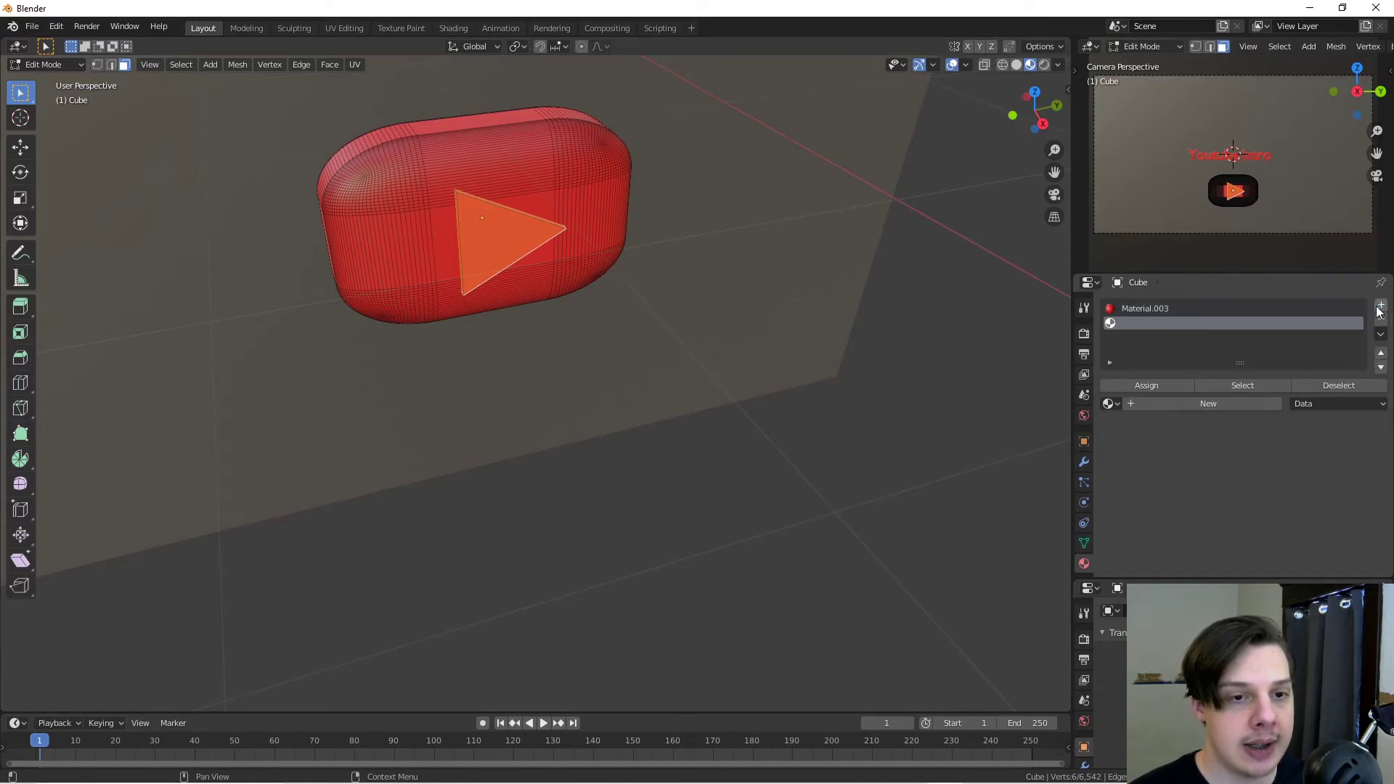
pyautogui.click(1222, 399)
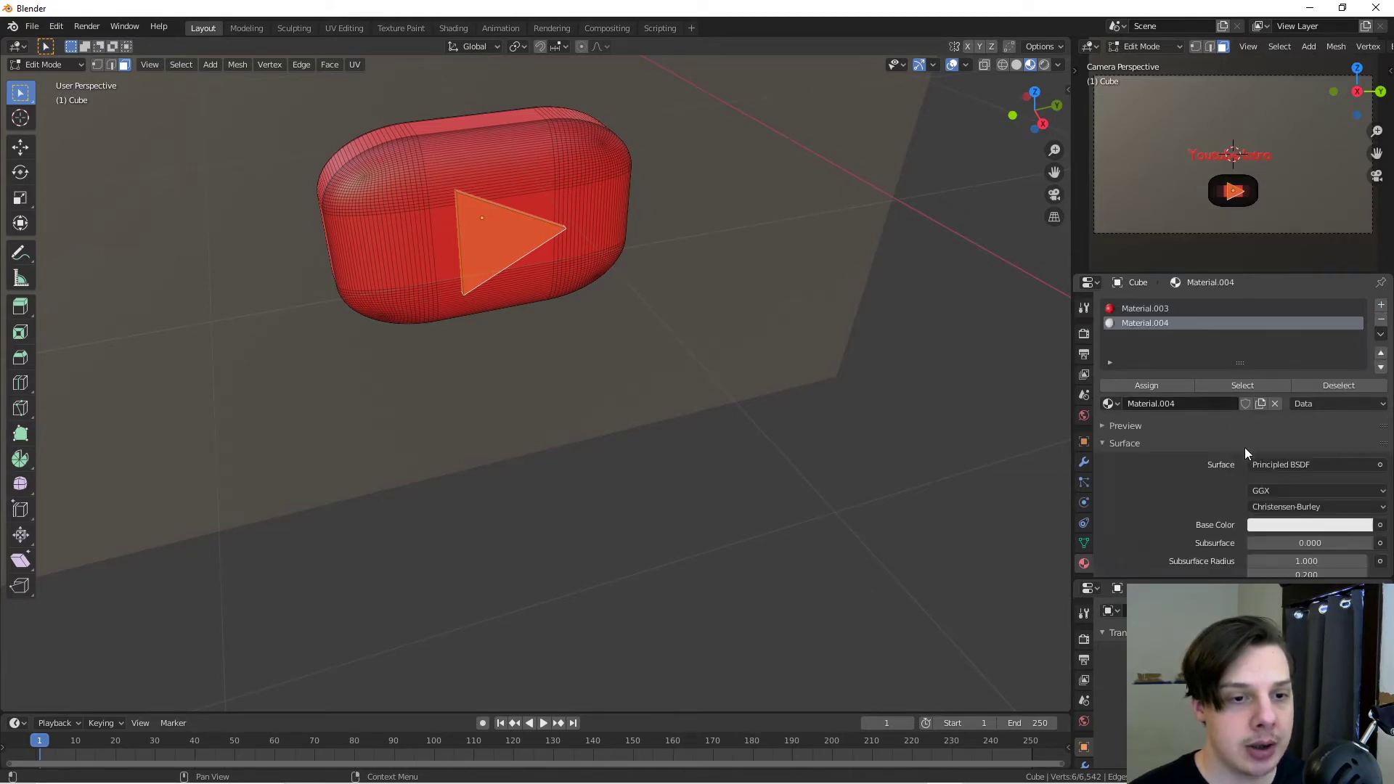
pyautogui.click(1285, 523)
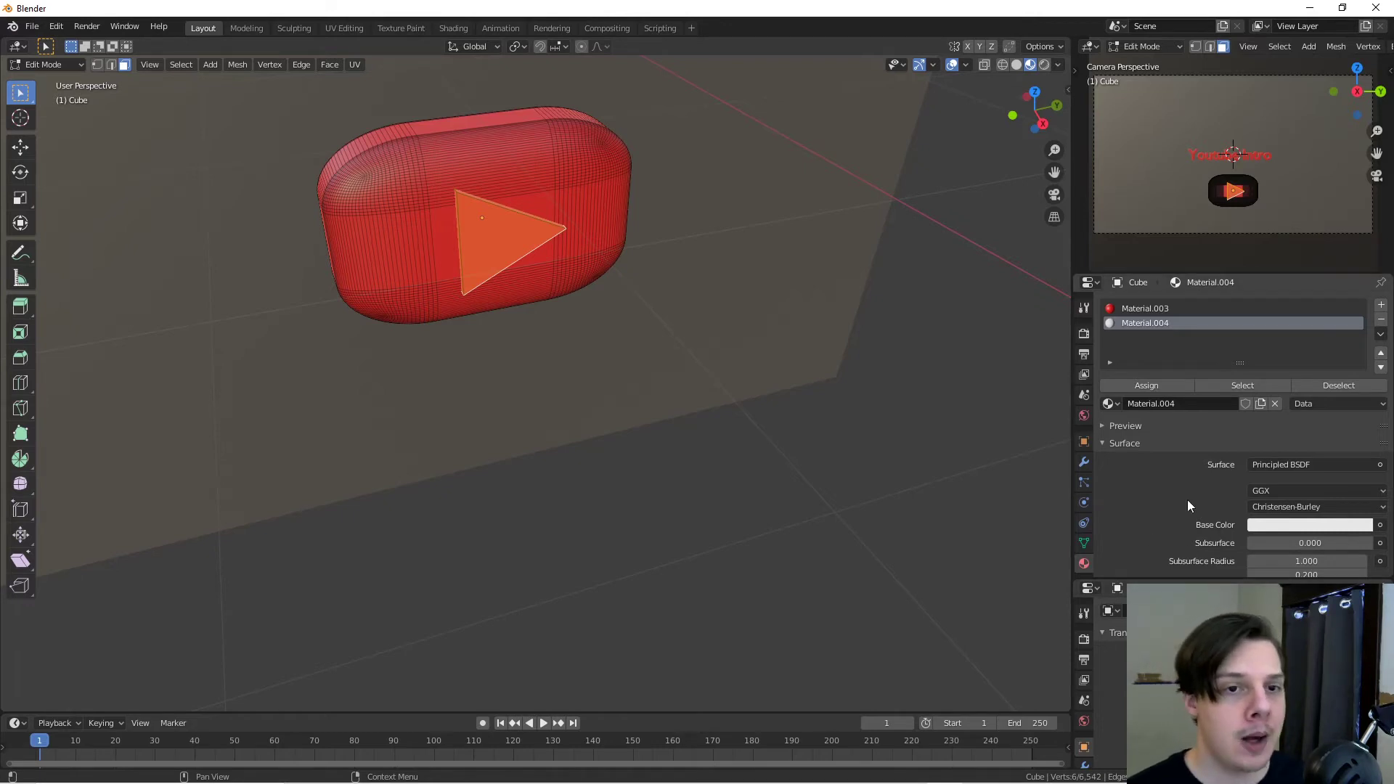
pyautogui.moveTo(769, 250); pyautogui.dragTo(750, 223, button='middle')
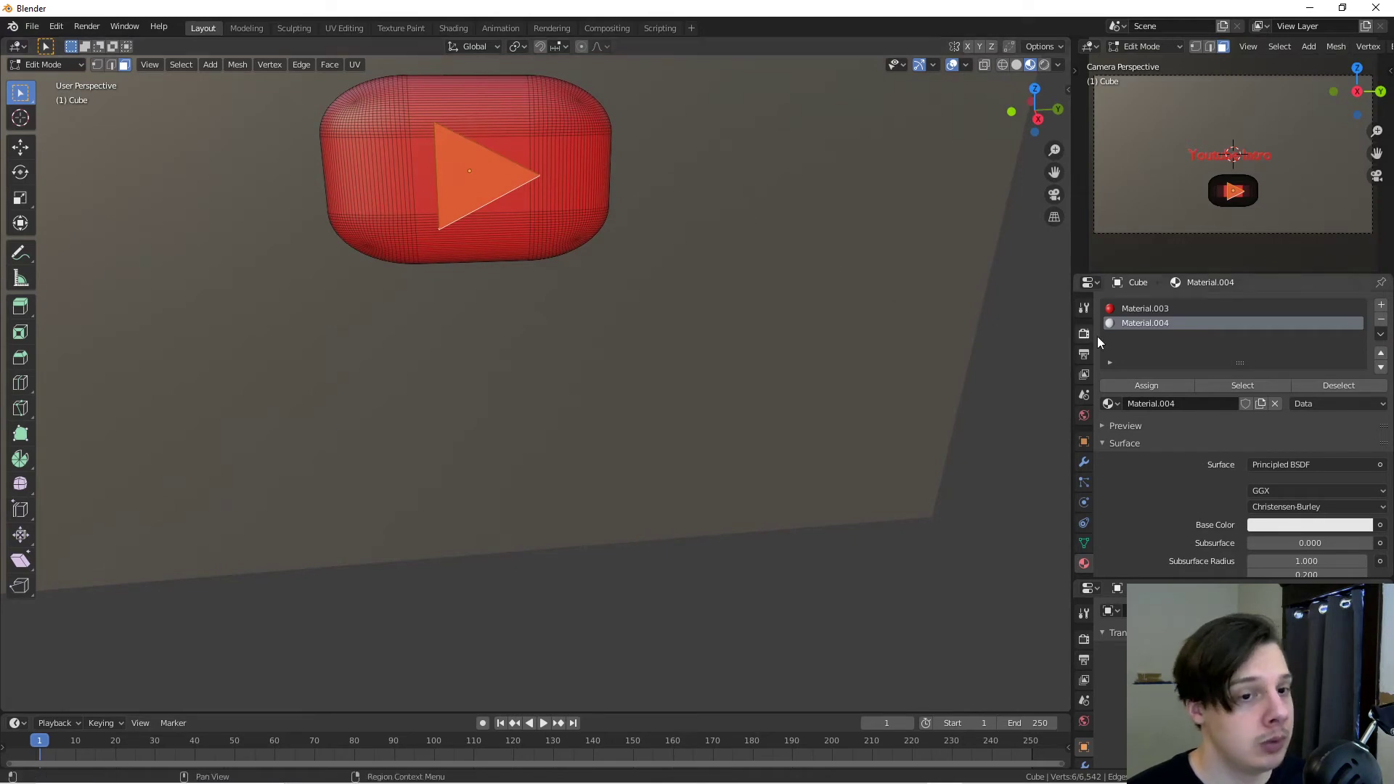
pyautogui.click(1118, 385)
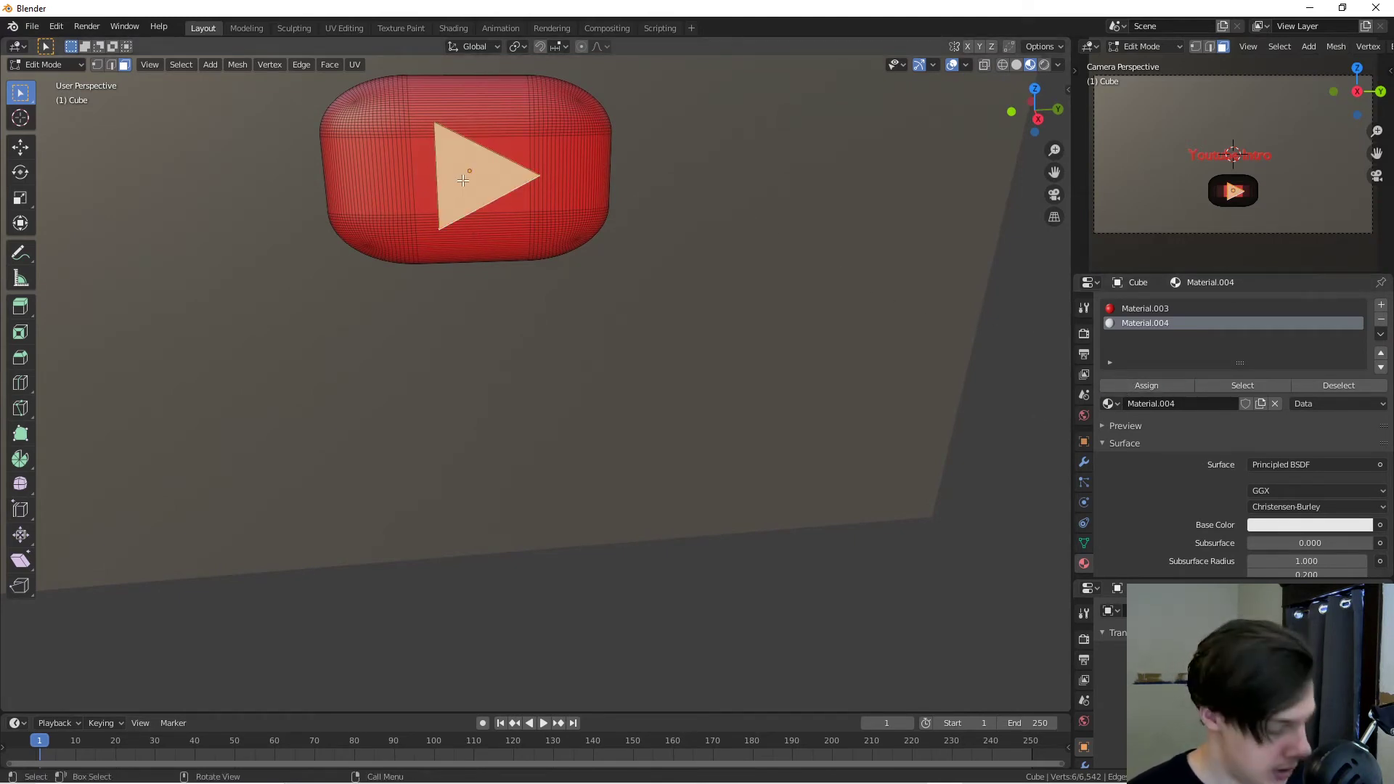
pyautogui.press('Tab')
pyautogui.press('Tab')
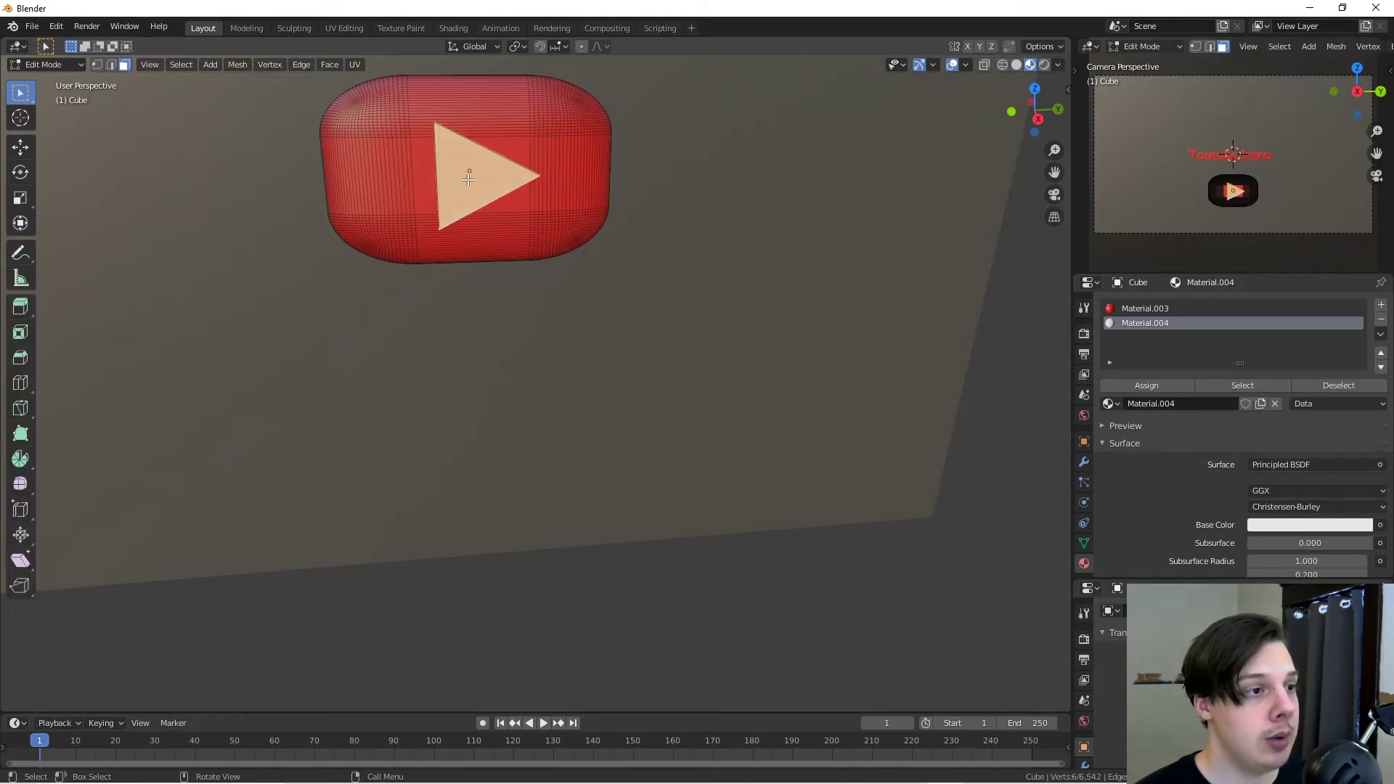
pyautogui.press('Tab')
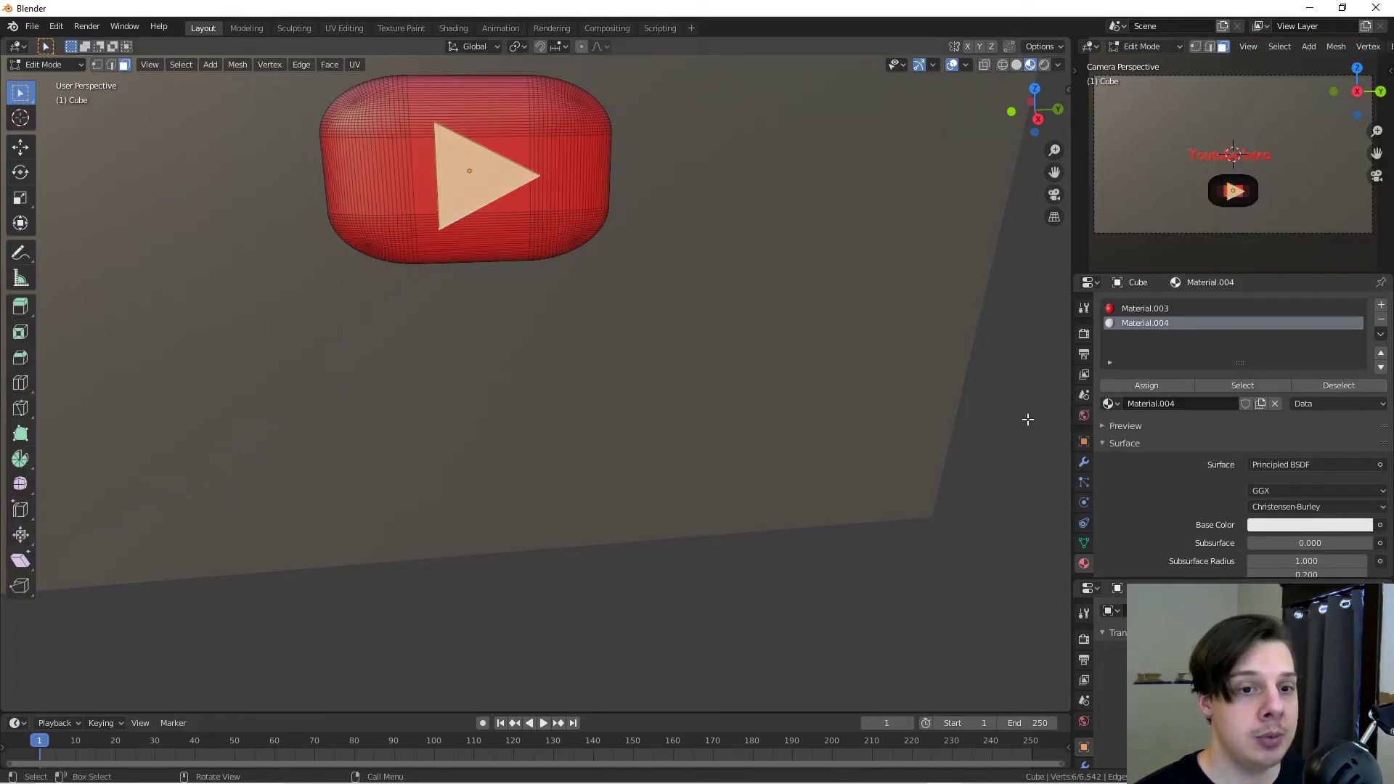
# Step: Move the logo along the X axis back toward the wall, roughly level with the text
pyautogui.moveTo(852, 403); pyautogui.dragTo(715, 465, button='middle')
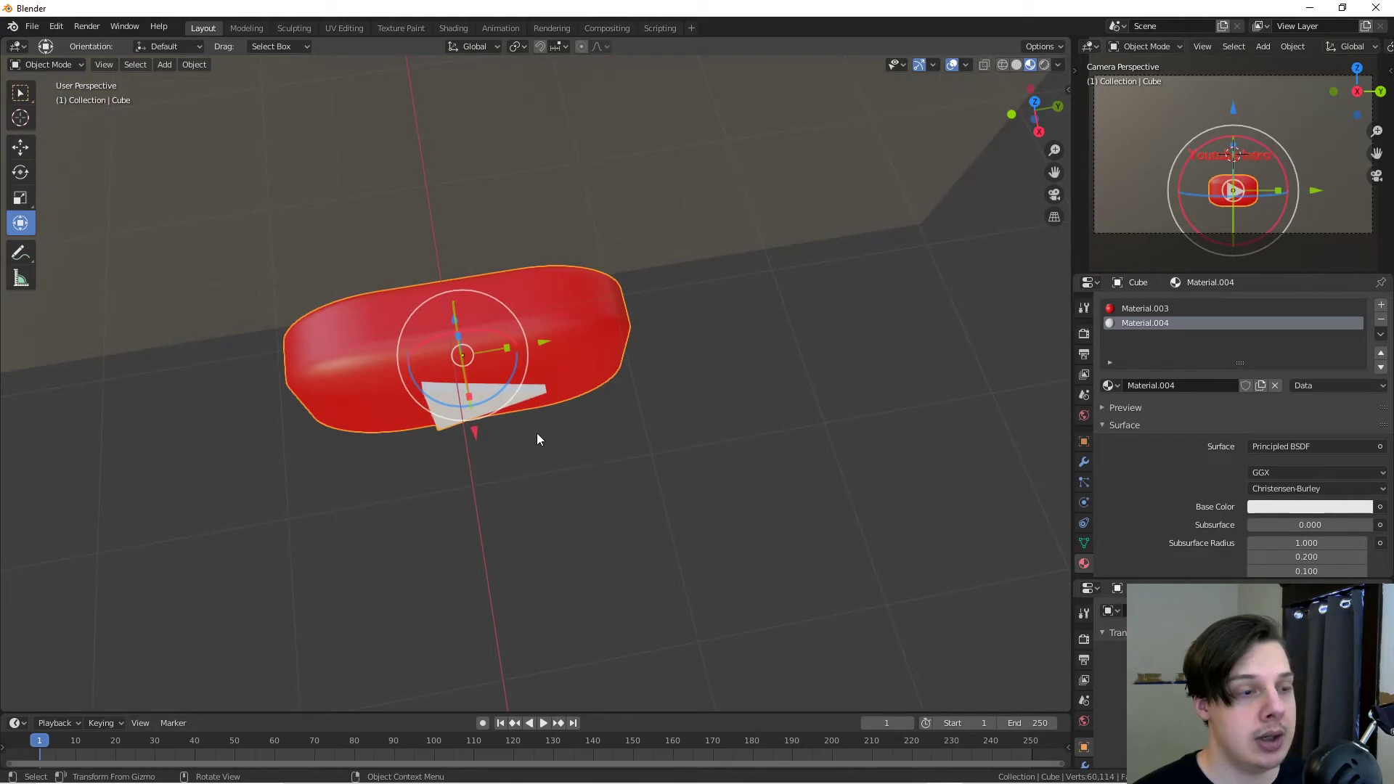
pyautogui.moveTo(538, 433); pyautogui.dragTo(601, 310, button='middle')
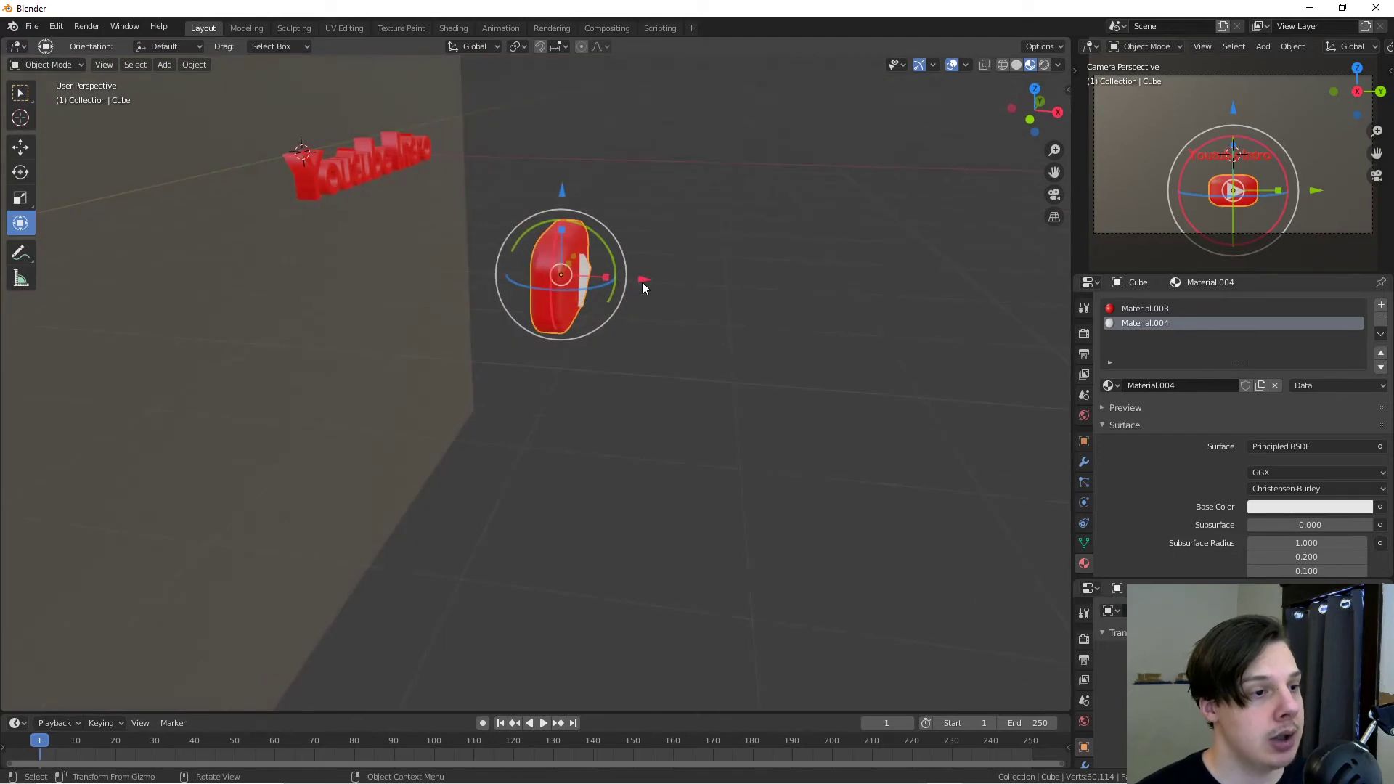
pyautogui.moveTo(643, 281); pyautogui.dragTo(468, 274)
pyautogui.moveTo(517, 346); pyautogui.dragTo(193, 355, button='middle')
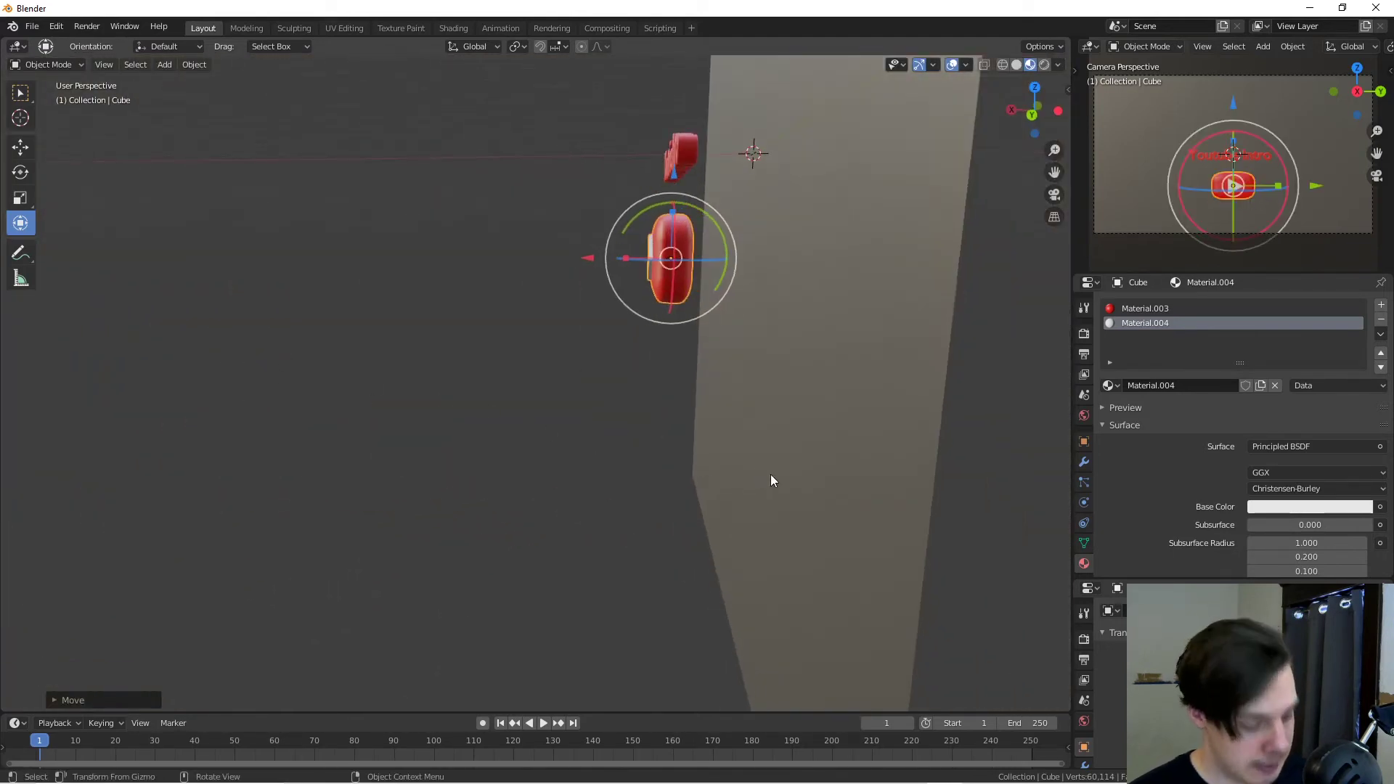
# Step: Scale the logo down slightly and move it about 0.19 m along negative X, right up to the wall
pyautogui.press('s')
pyautogui.click(833, 475)
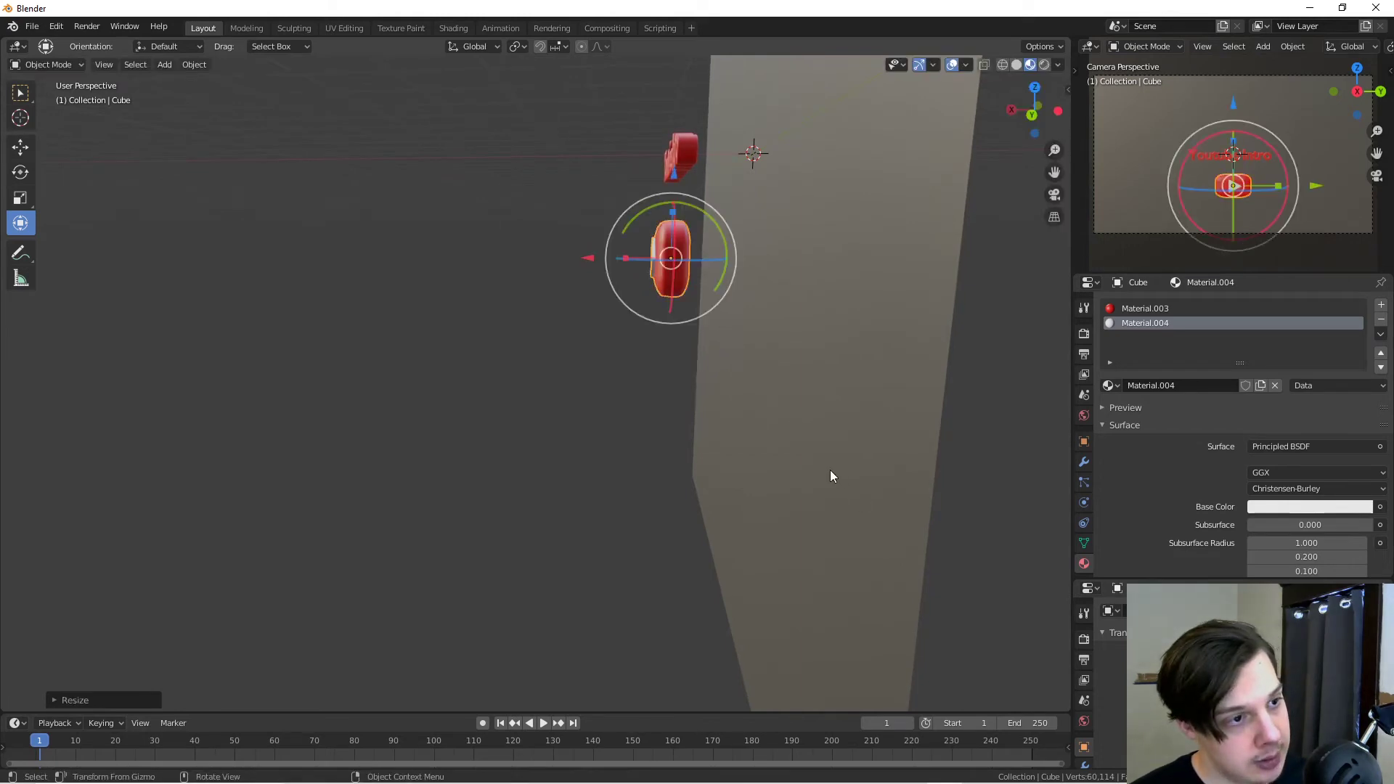
pyautogui.press('g')
pyautogui.press('x')
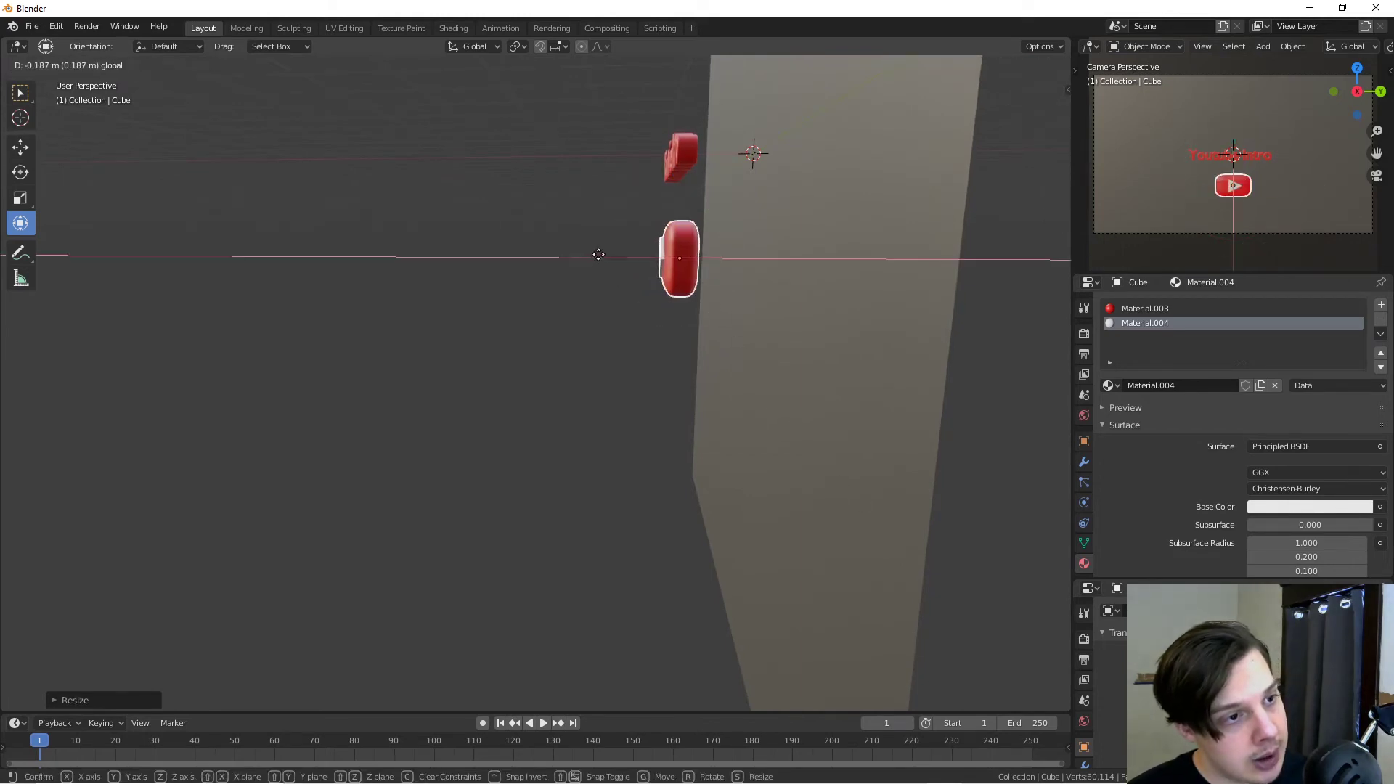
pyautogui.click(599, 254)
# Step: At frame 220, insert a LocRotScale keyframe for the logo and another for the "Youtube Intro" text
pyautogui.moveTo(677, 303); pyautogui.dragTo(859, 361, button='middle')
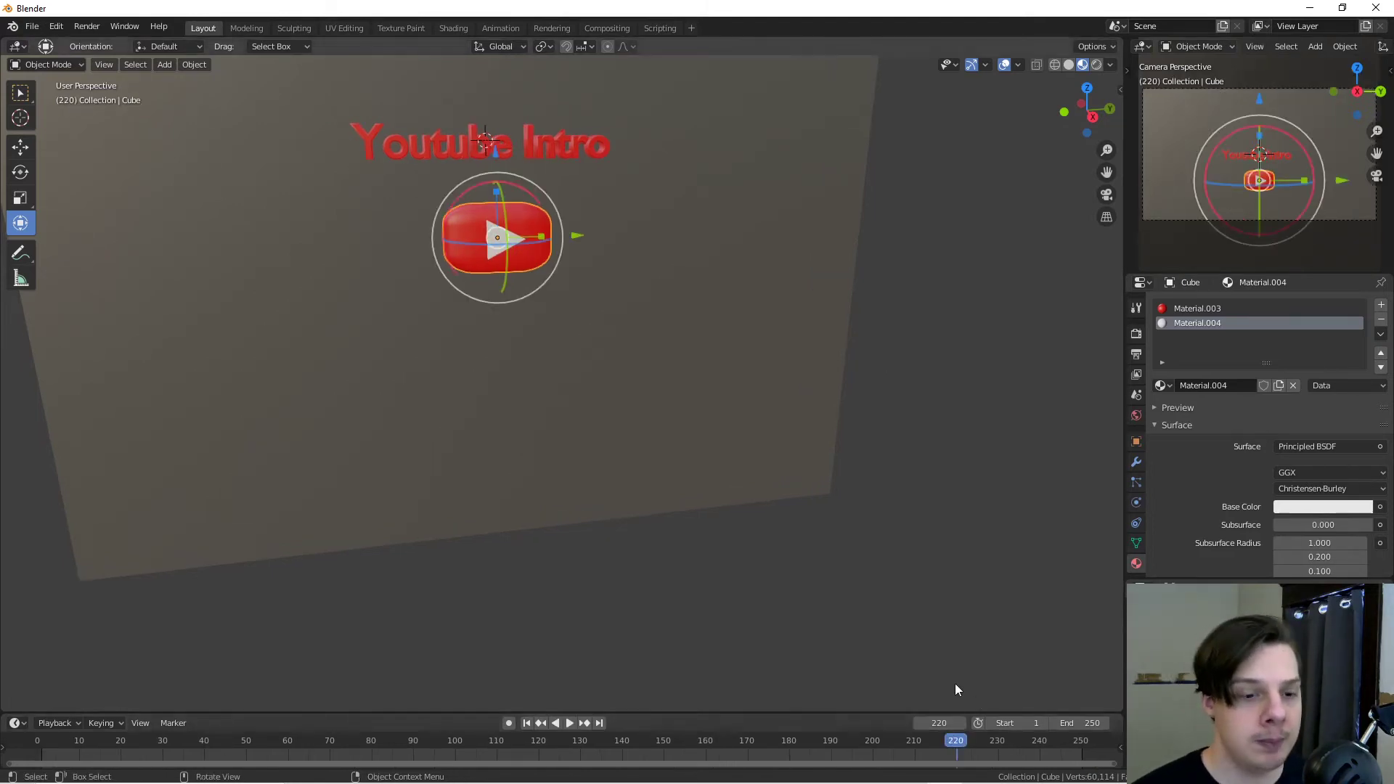
pyautogui.press('i')
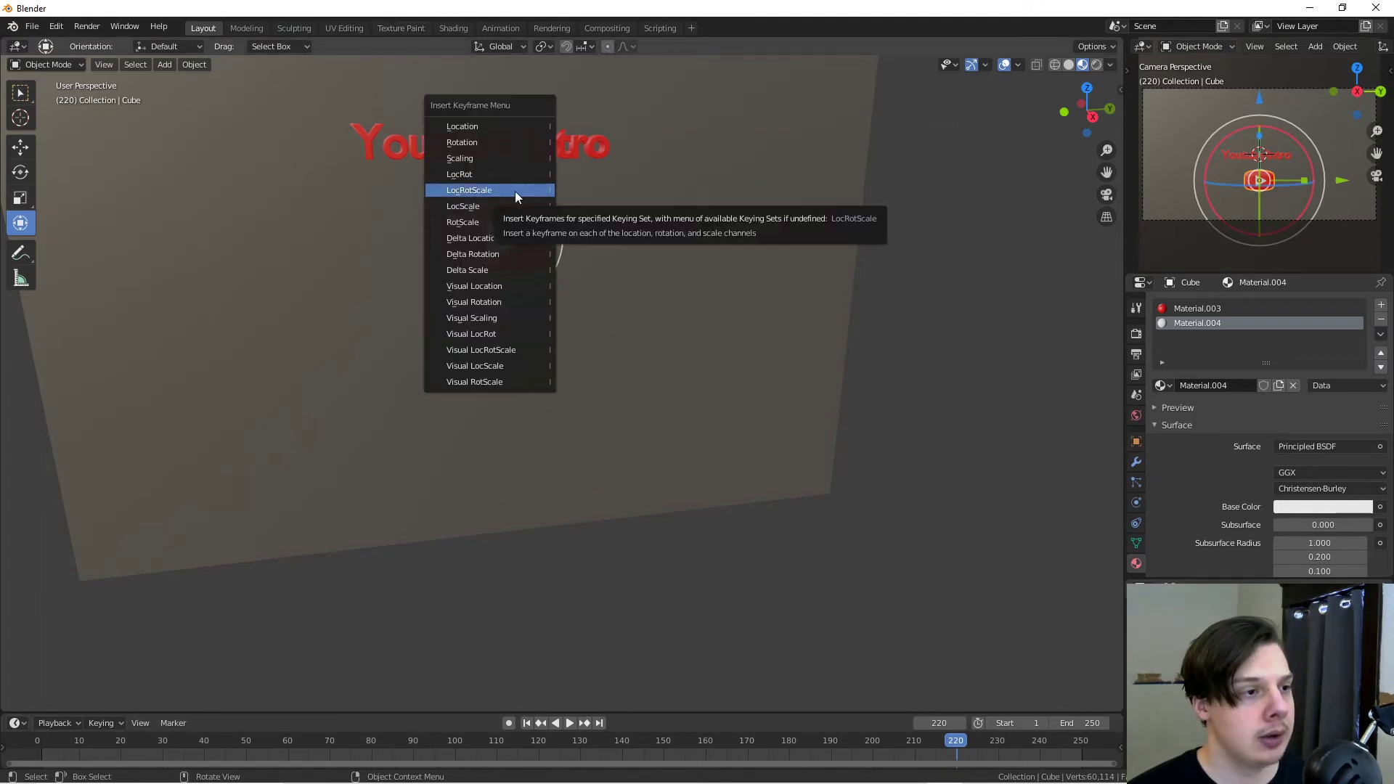
pyautogui.click(516, 191)
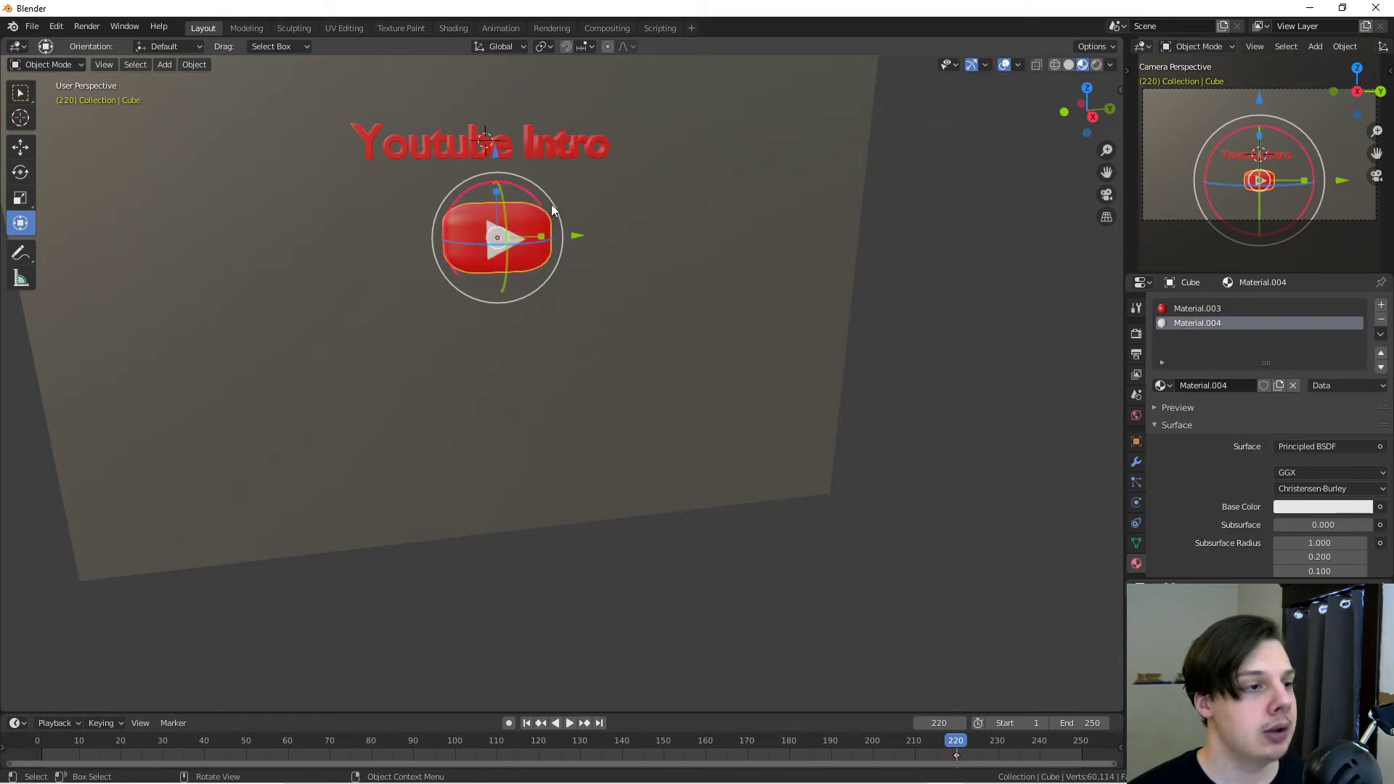
pyautogui.click(531, 135)
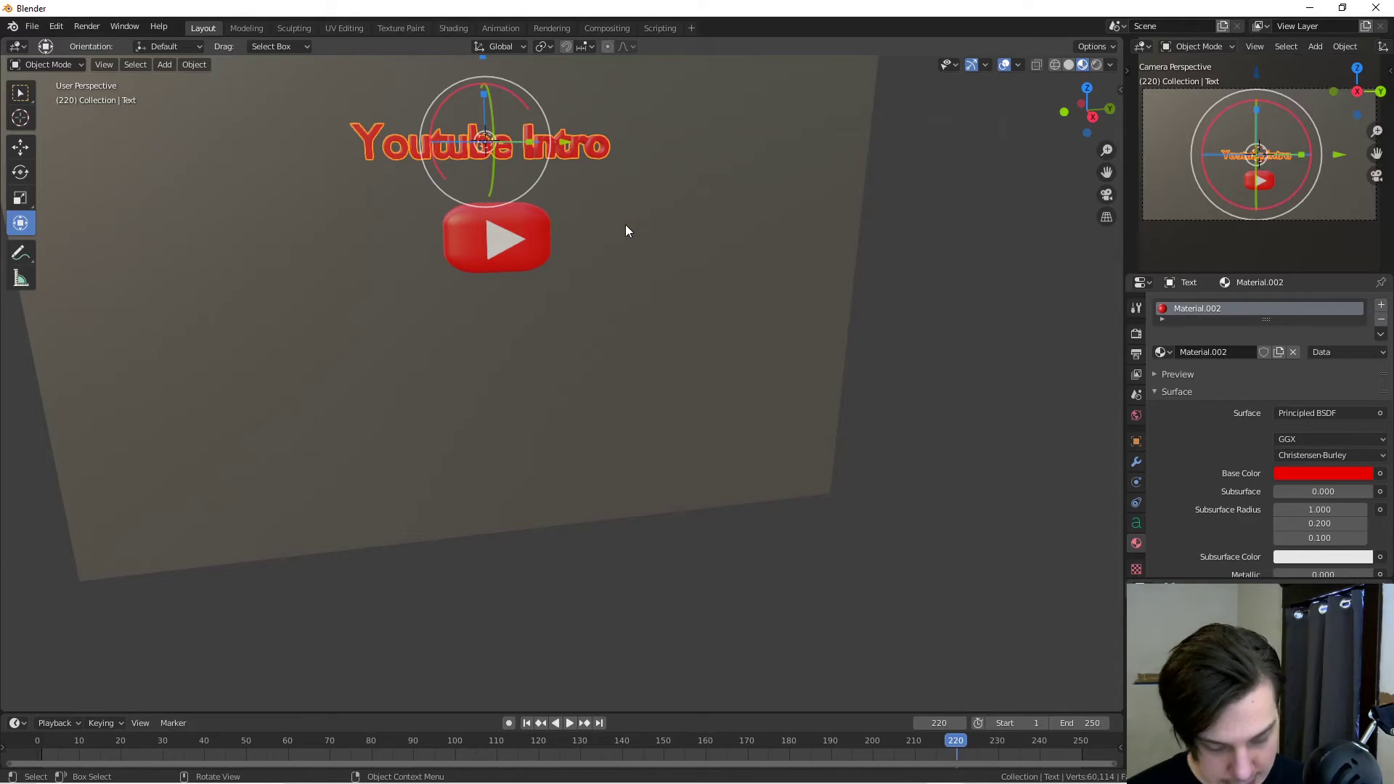
pyautogui.press('i')
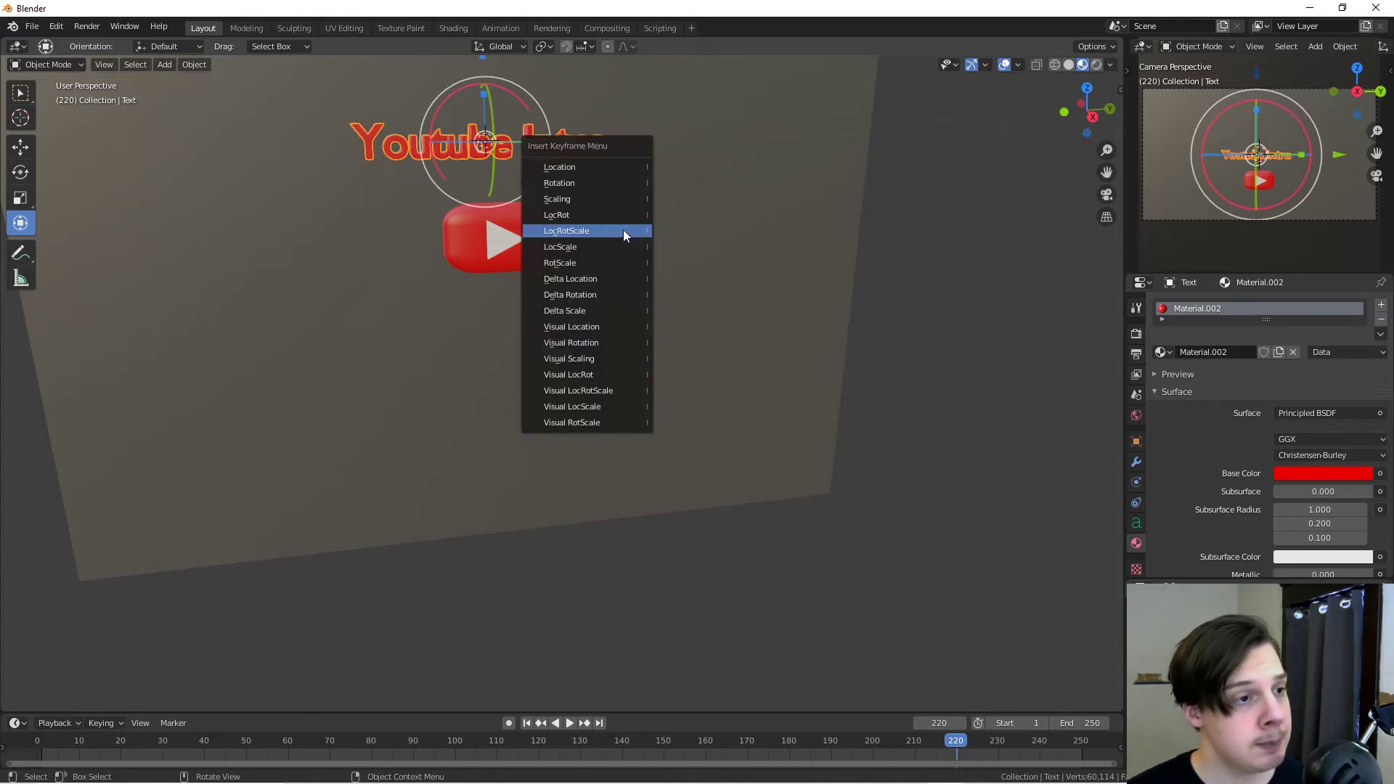
pyautogui.click(623, 230)
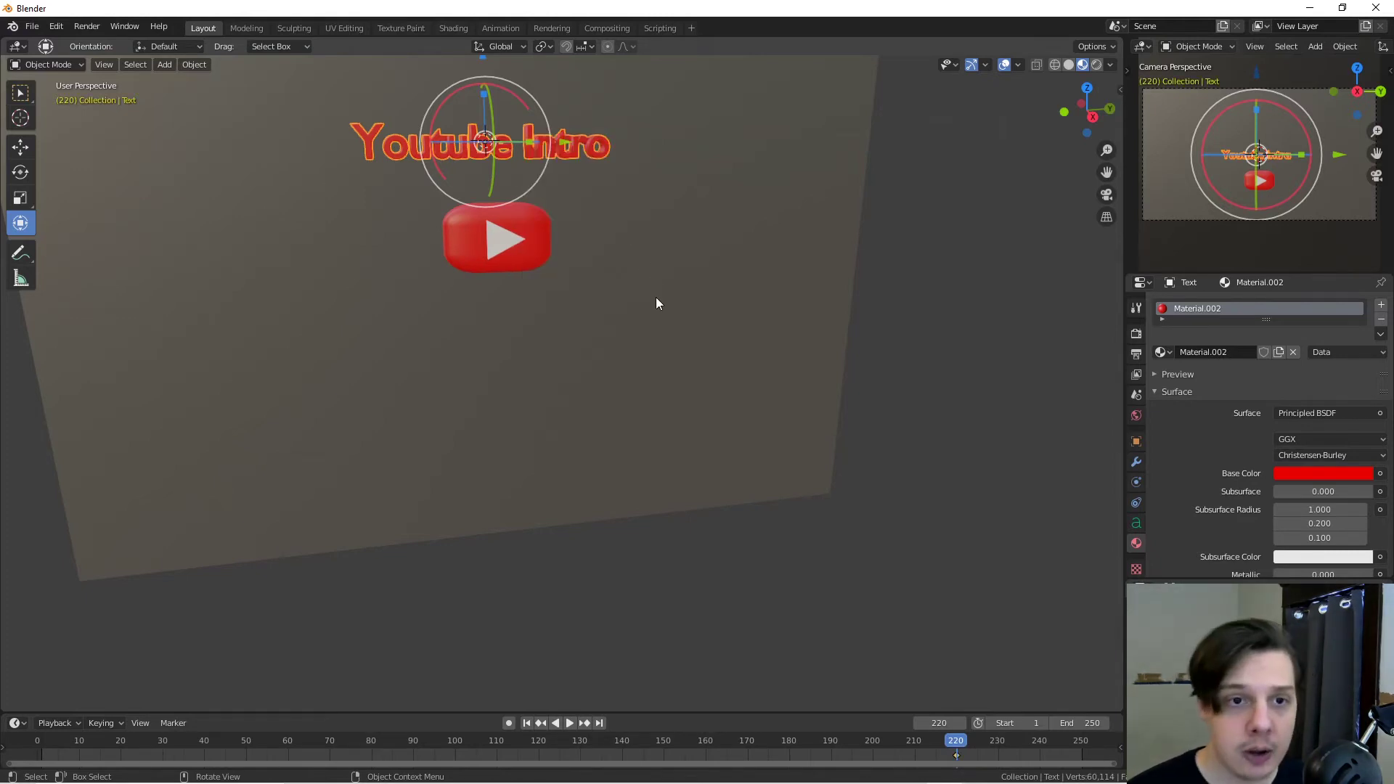
# Step: Select the logo and insert a LocRotScale keyframe for it at frame 250
pyautogui.moveTo(655, 298); pyautogui.dragTo(546, 237, button='middle')
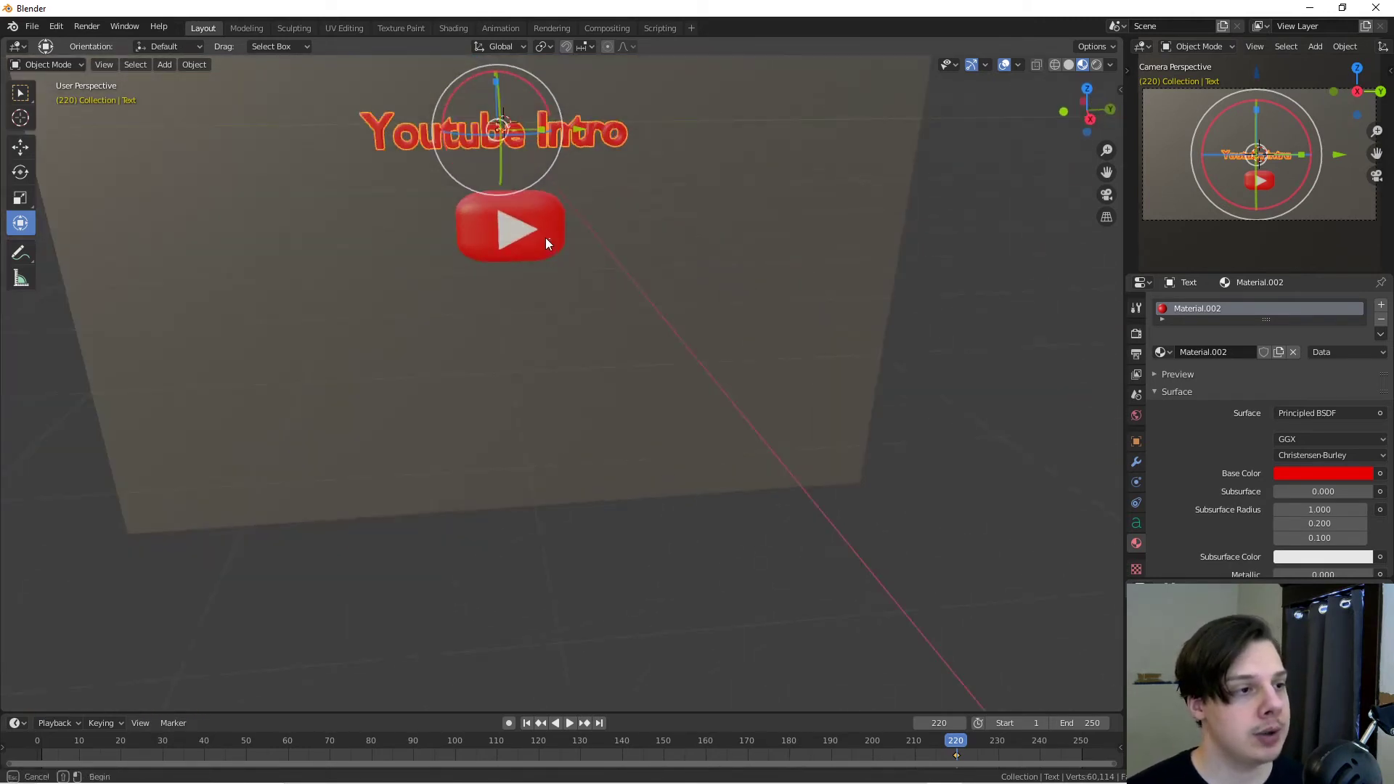
pyautogui.click(546, 237)
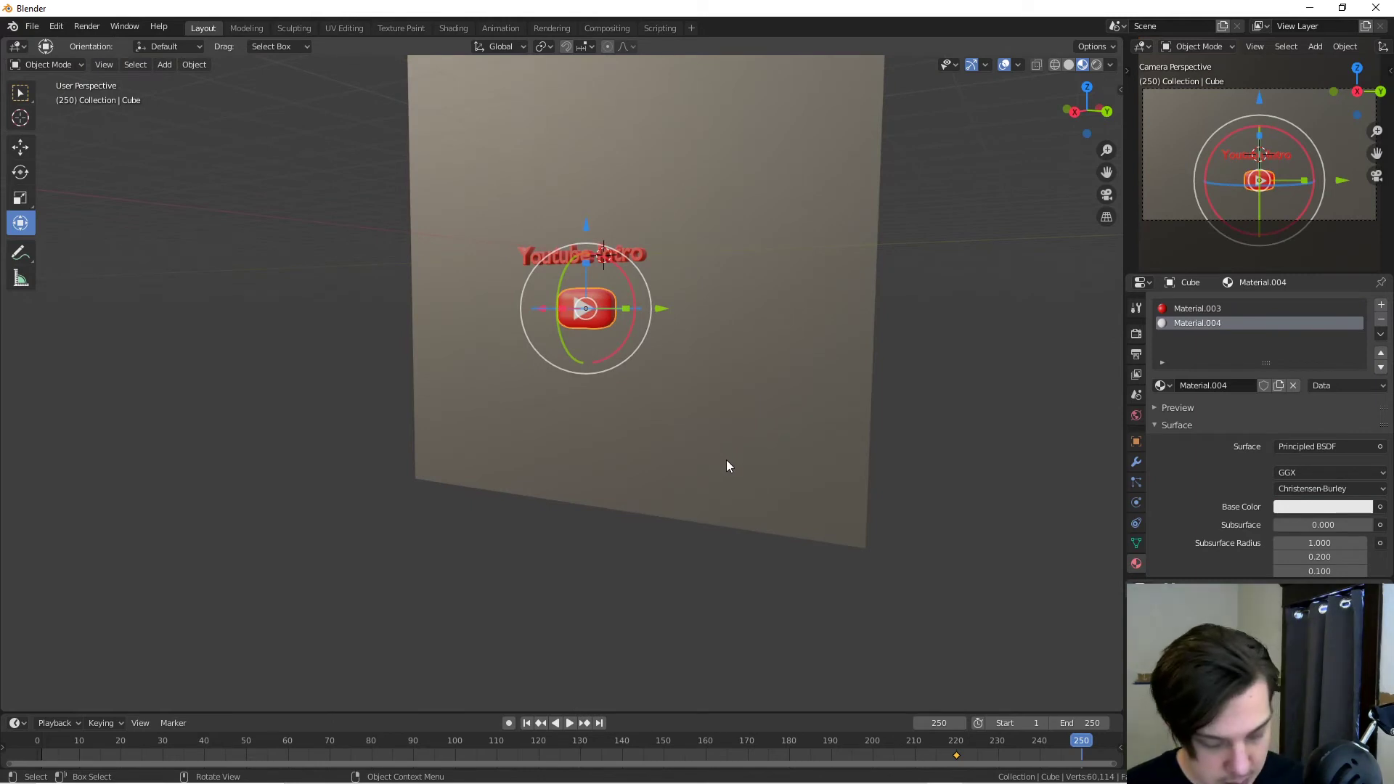
pyautogui.press('i')
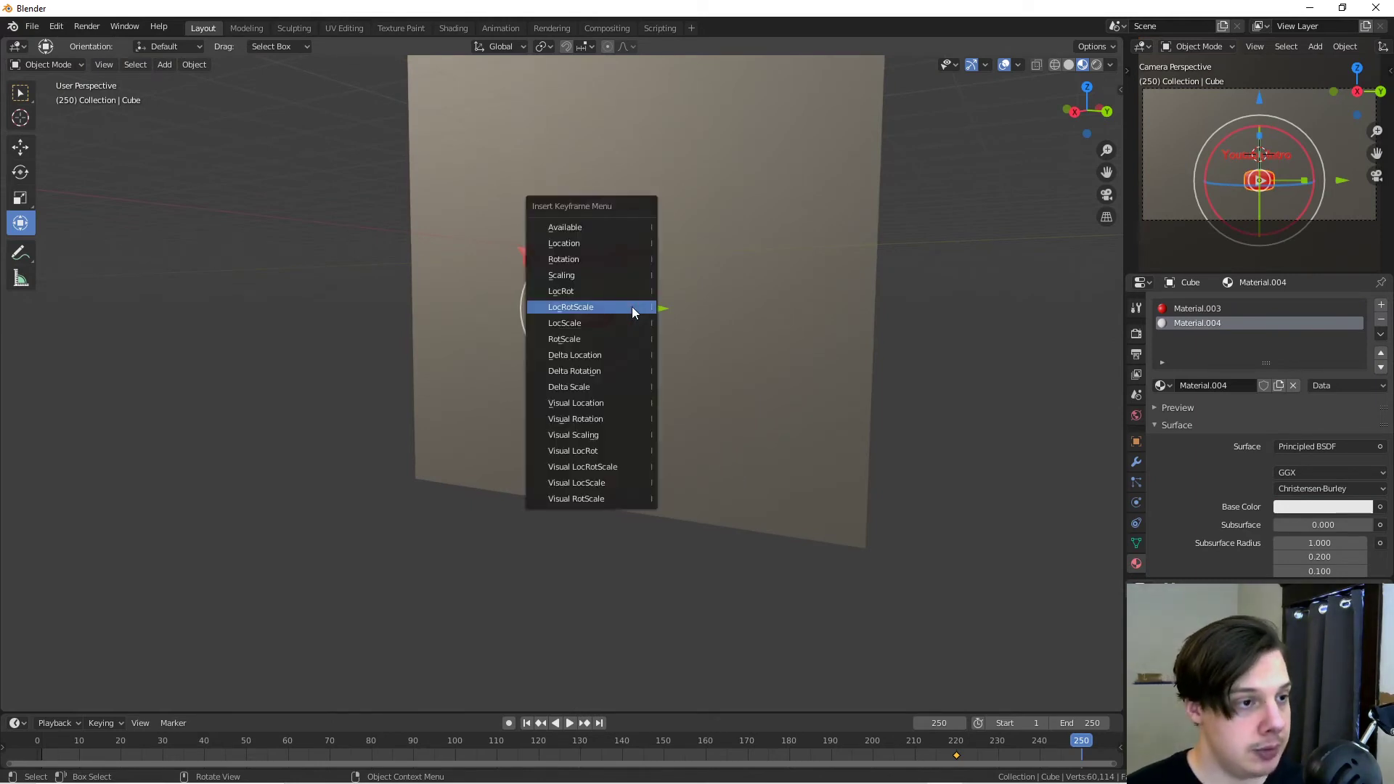
pyautogui.click(632, 307)
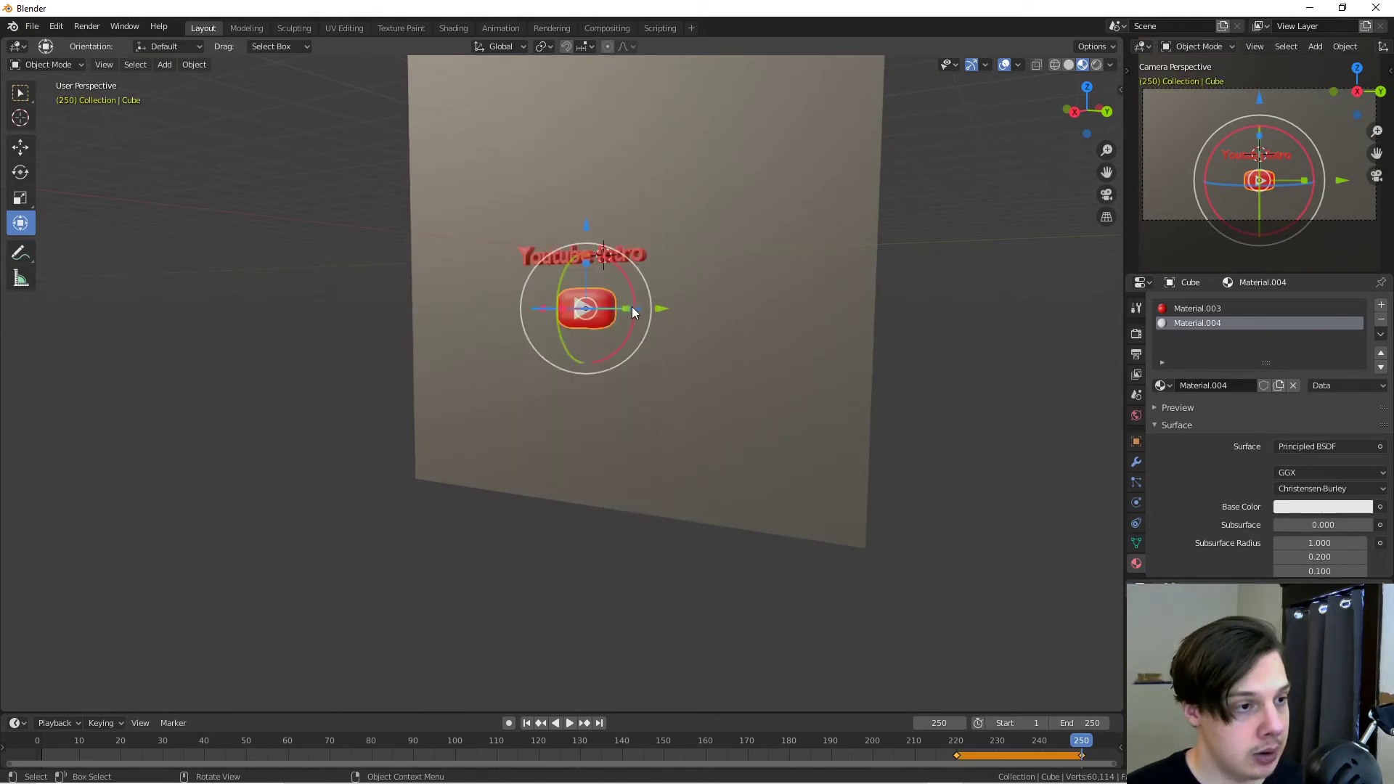
# Step: Select the "Youtube Intro" text and insert a LocRotScale keyframe for it at frame 250
pyautogui.click(629, 253)
pyautogui.press('i')
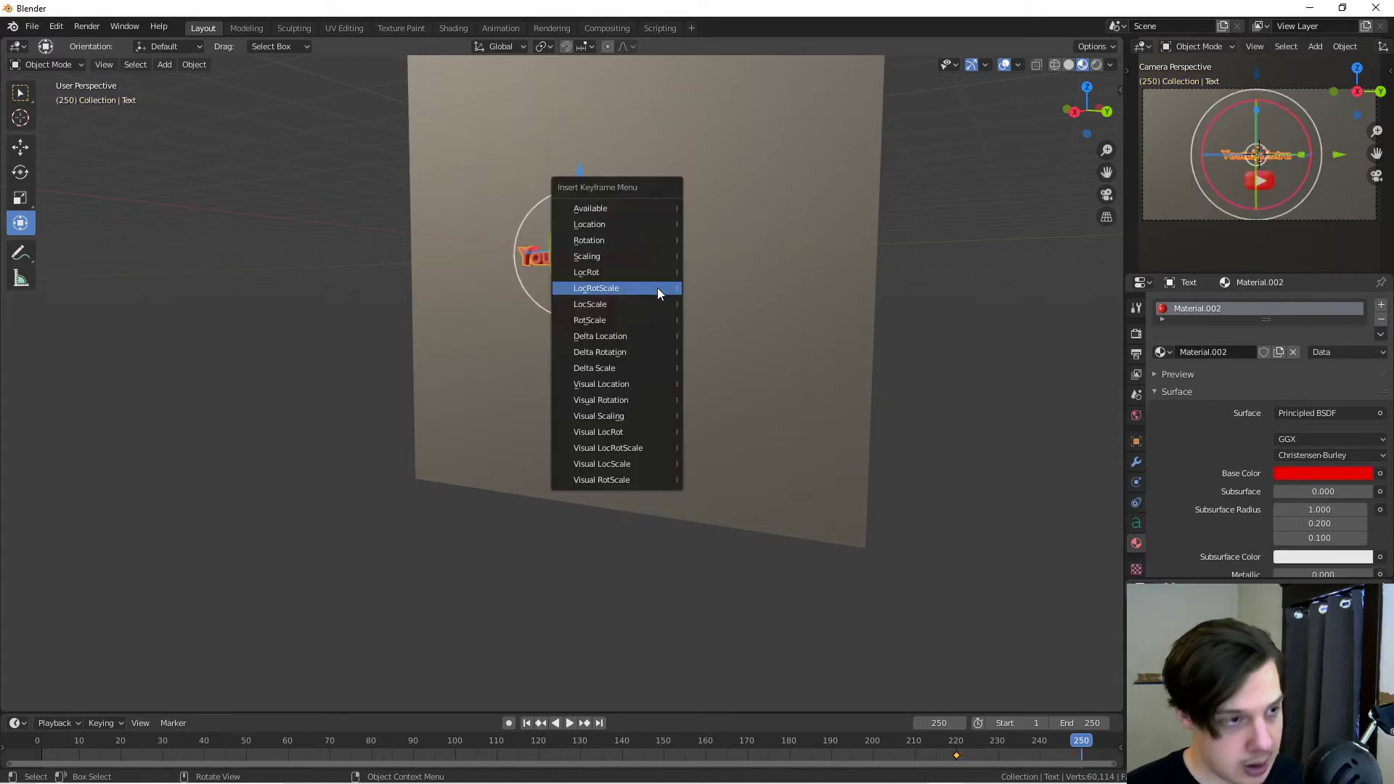
pyautogui.click(656, 290)
# Step: Go to frame 1 and move the logo along the X axis away from the wall until it is behind the camera
pyautogui.moveTo(716, 391); pyautogui.dragTo(1099, 695, button='middle')
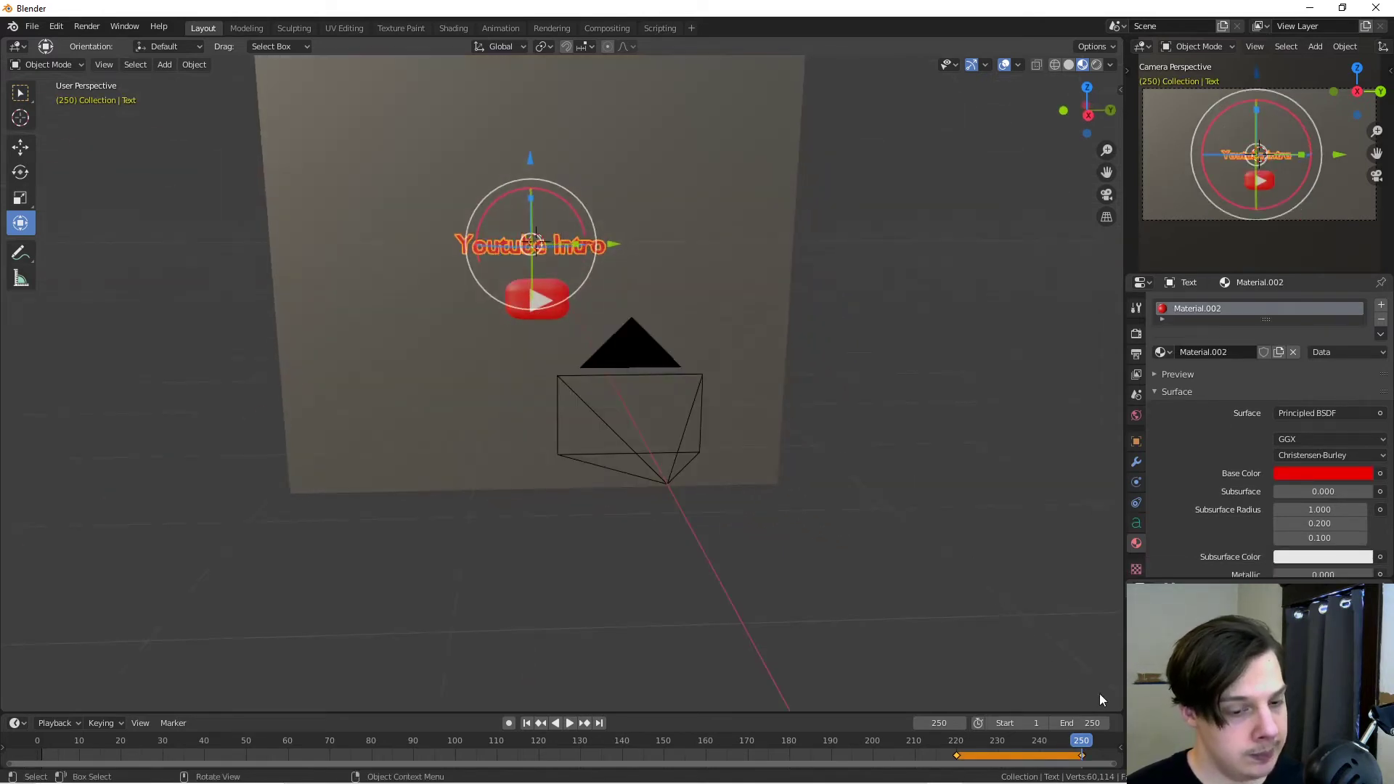
pyautogui.moveTo(1075, 738); pyautogui.dragTo(41, 735)
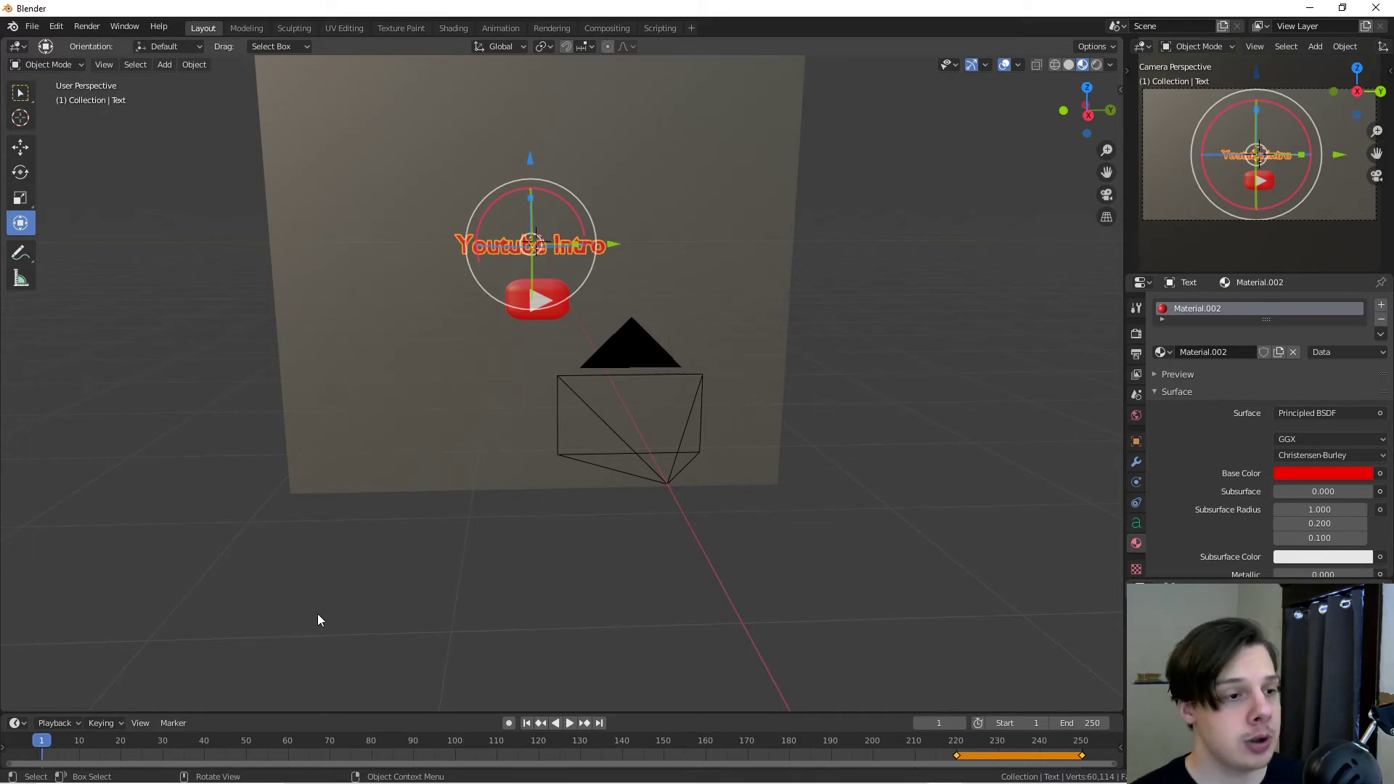
pyautogui.moveTo(392, 534); pyautogui.dragTo(372, 494, button='middle')
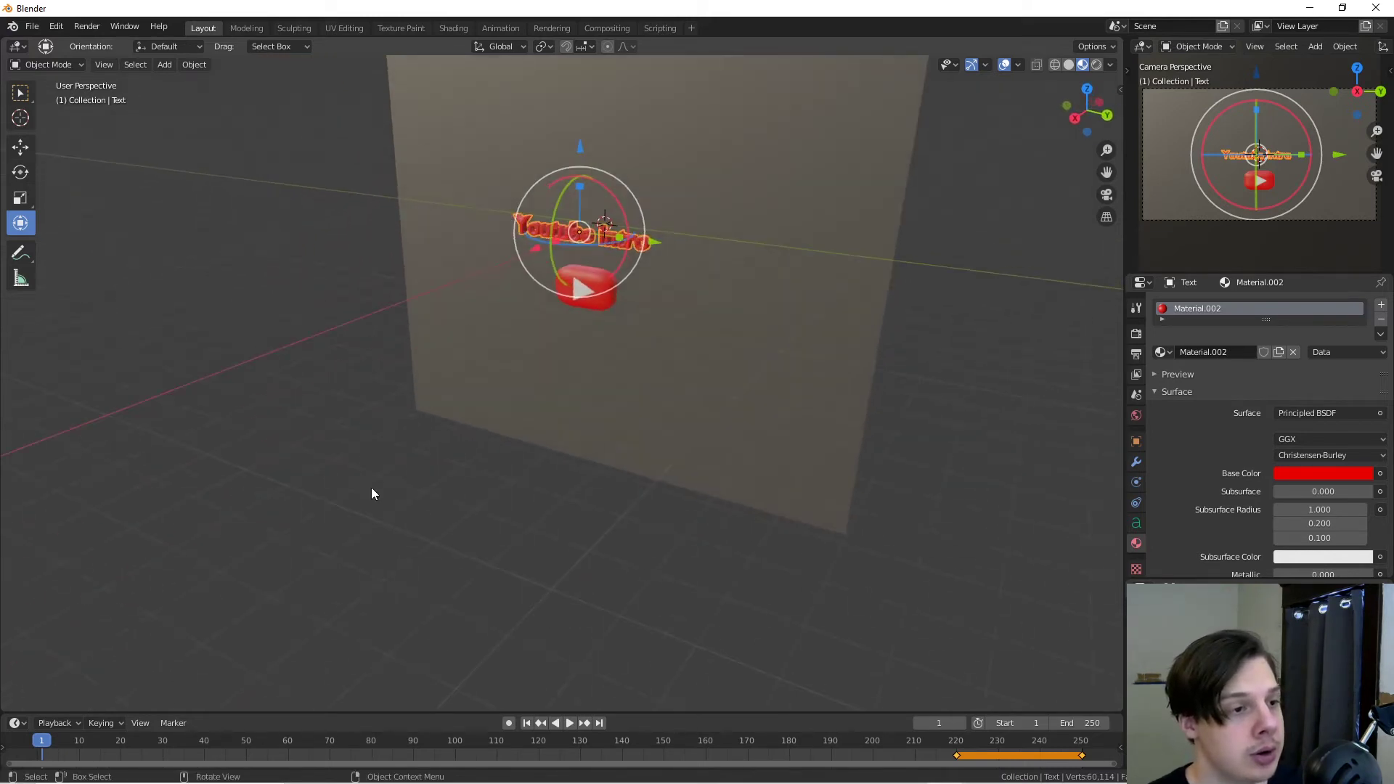
pyautogui.click(587, 307)
pyautogui.moveTo(606, 358); pyautogui.dragTo(536, 309, button='middle')
pyautogui.moveTo(558, 307); pyautogui.dragTo(224, 397)
pyautogui.scroll(-4, 223, 397)
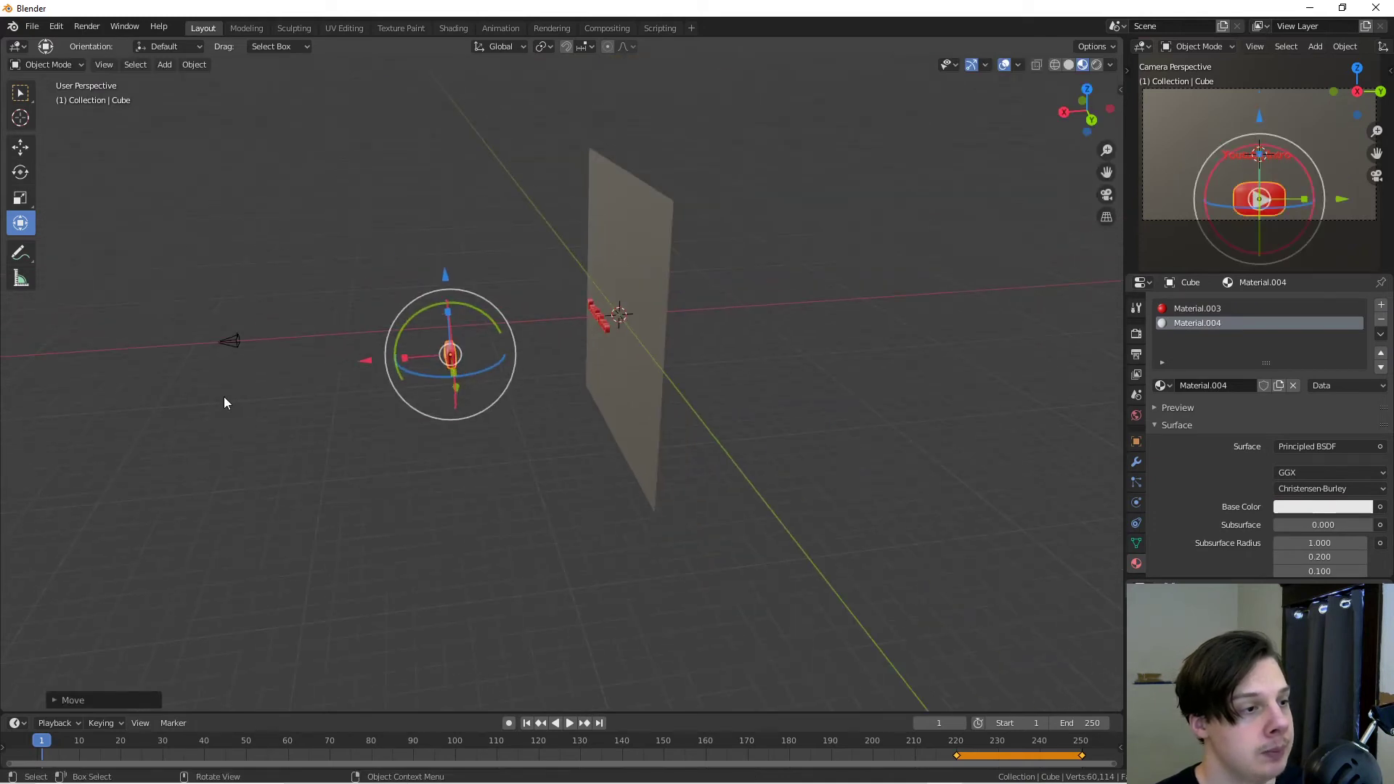
pyautogui.moveTo(386, 360); pyautogui.dragTo(130, 412)
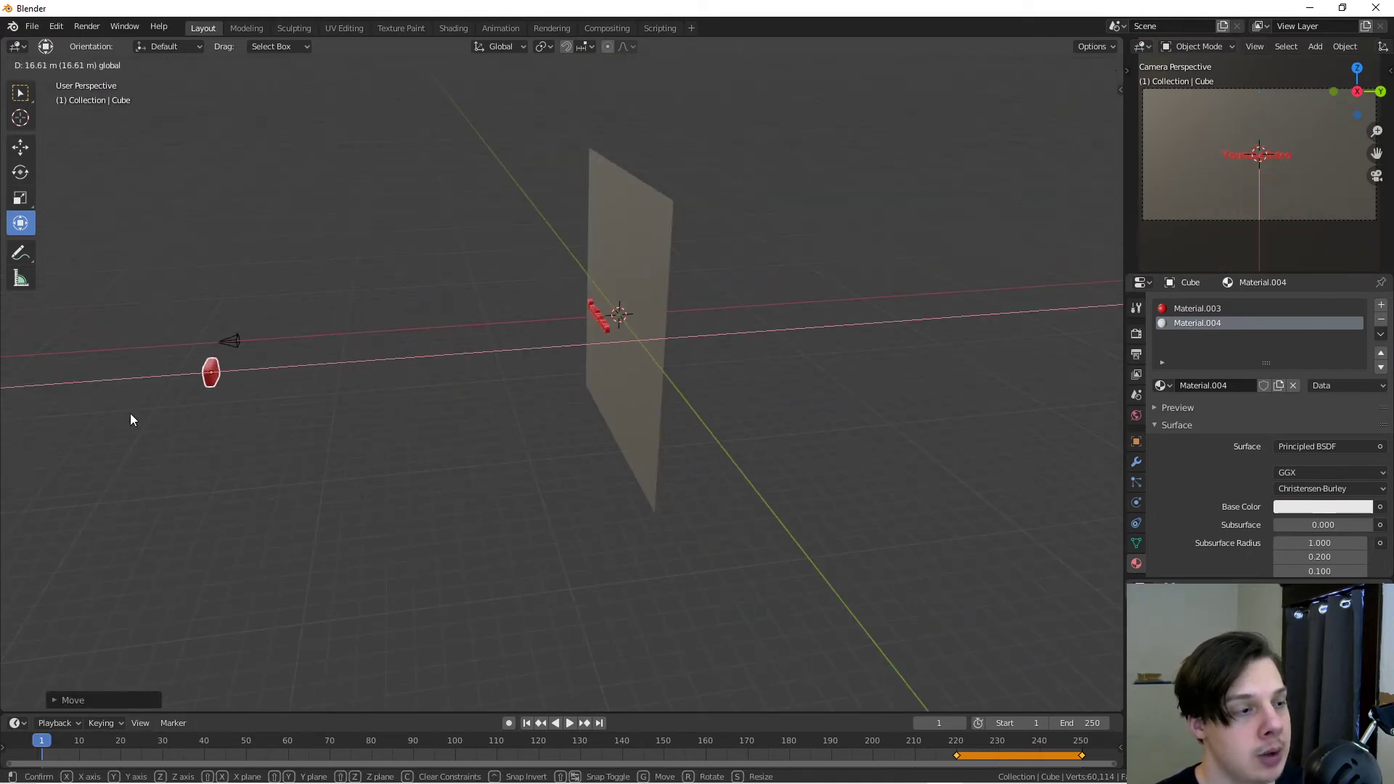
pyautogui.moveTo(419, 429); pyautogui.dragTo(527, 429, button='middle')
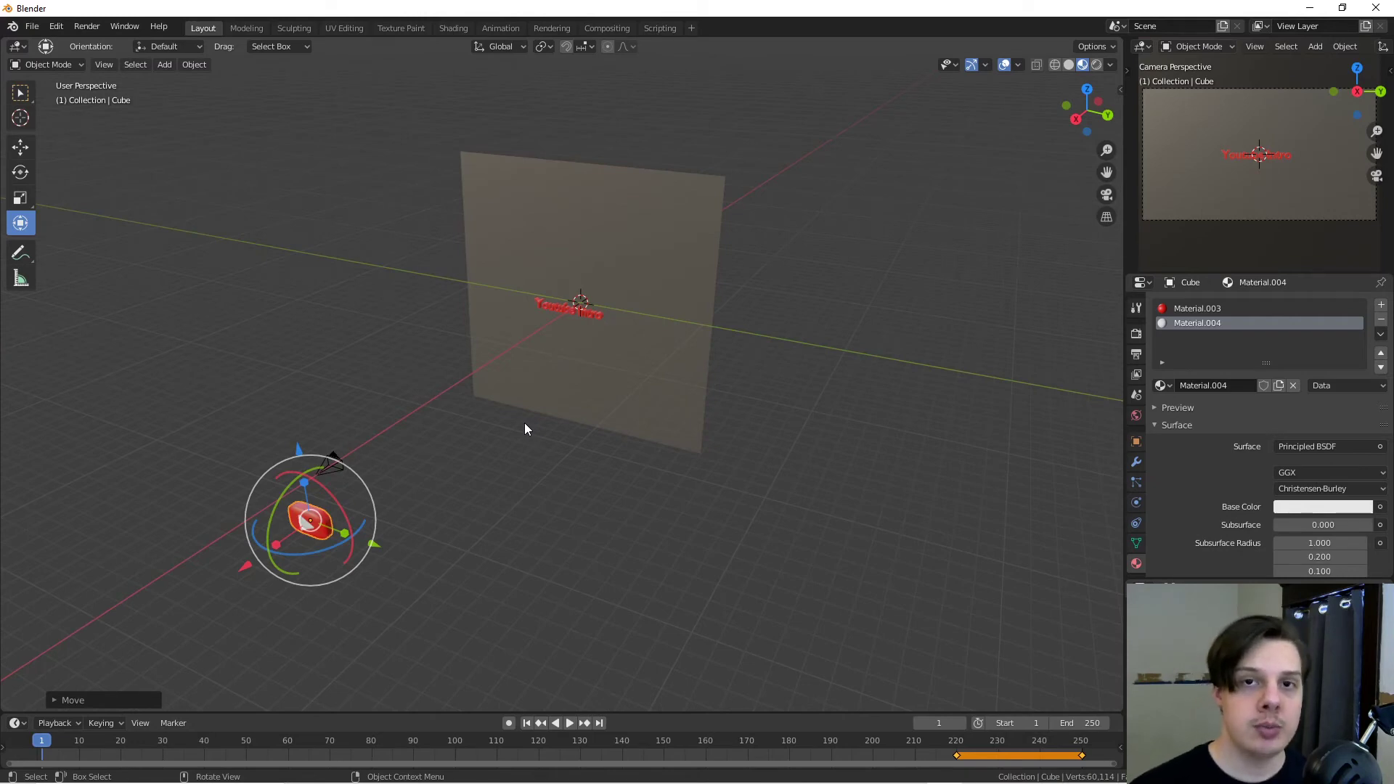
# Step: Select the "Youtube Intro" text and inspect the scene from the side and through the camera
pyautogui.click(539, 302)
pyautogui.moveTo(620, 390); pyautogui.dragTo(752, 406, button='middle')
pyautogui.moveTo(651, 339); pyautogui.dragTo(765, 361, button='middle')
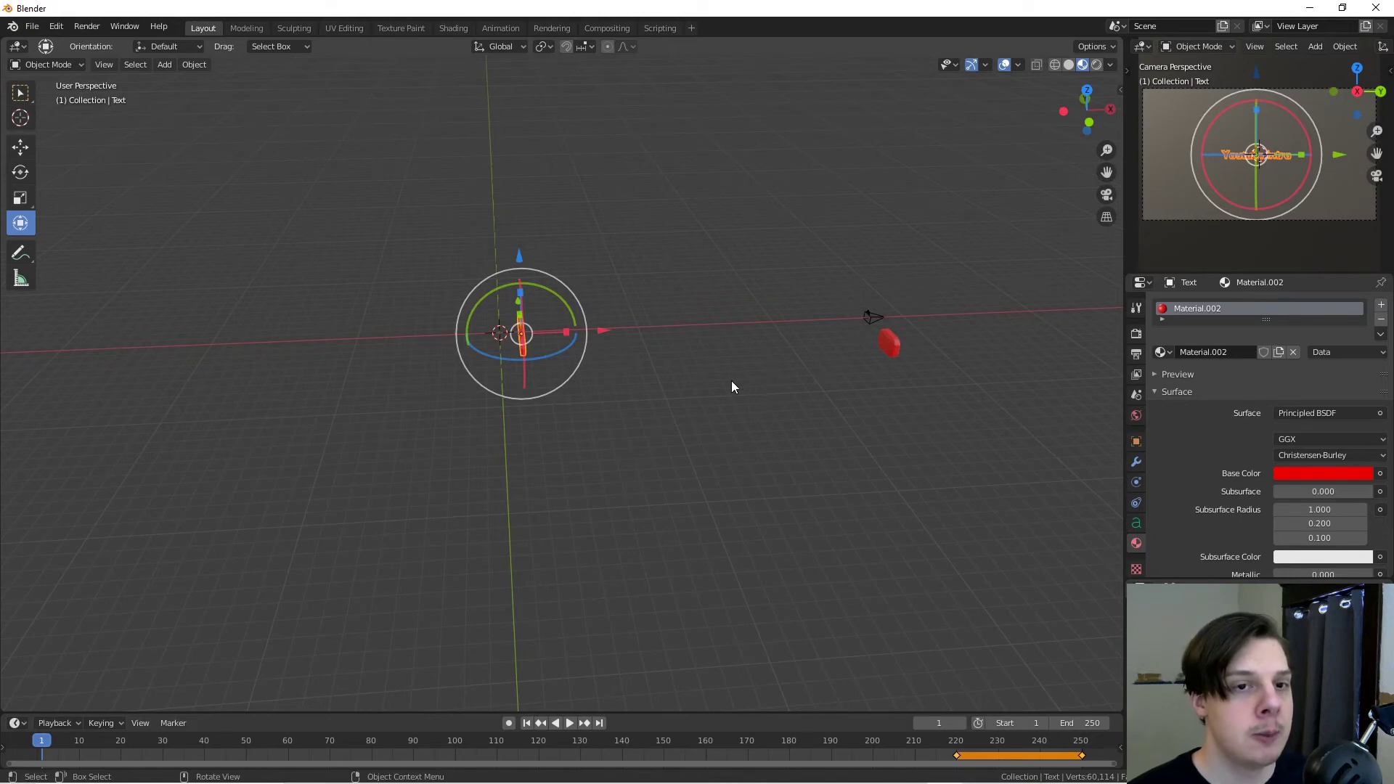
pyautogui.press('KP_0')
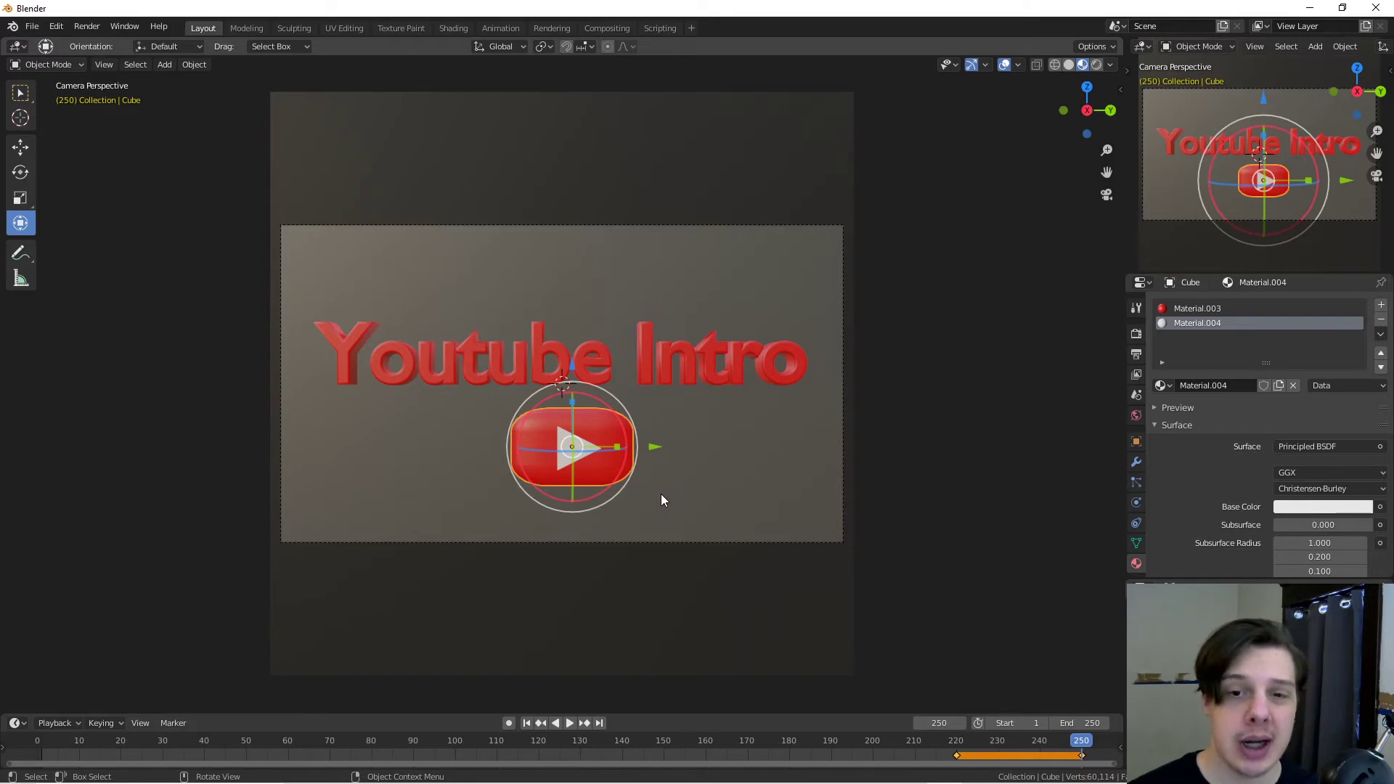
# Step: At frame 2, move the "Youtube Intro" text along Y past the wall's edge, and along X until it is beyond the camera
pyautogui.moveTo(552, 741); pyautogui.dragTo(45, 741)
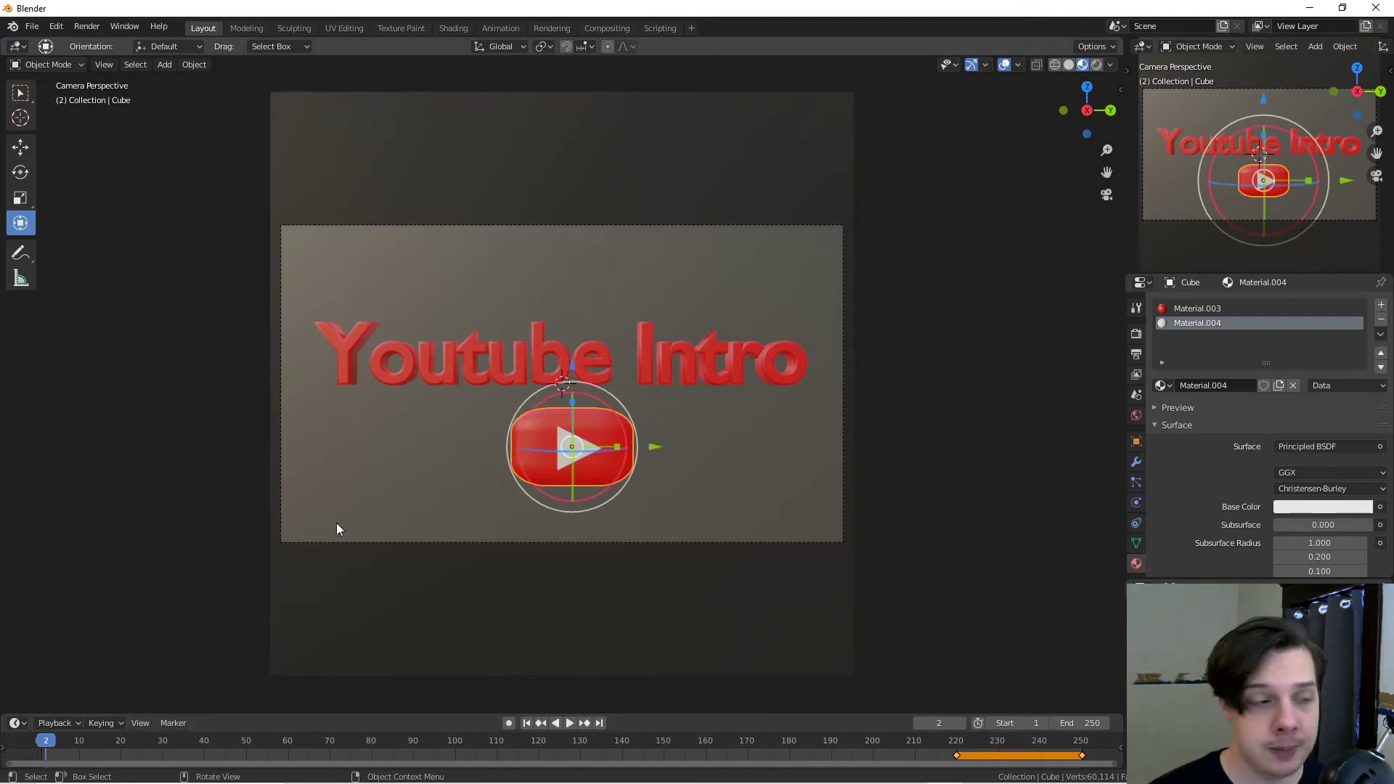
pyautogui.moveTo(337, 526); pyautogui.dragTo(487, 371, button='middle')
pyautogui.click(607, 359)
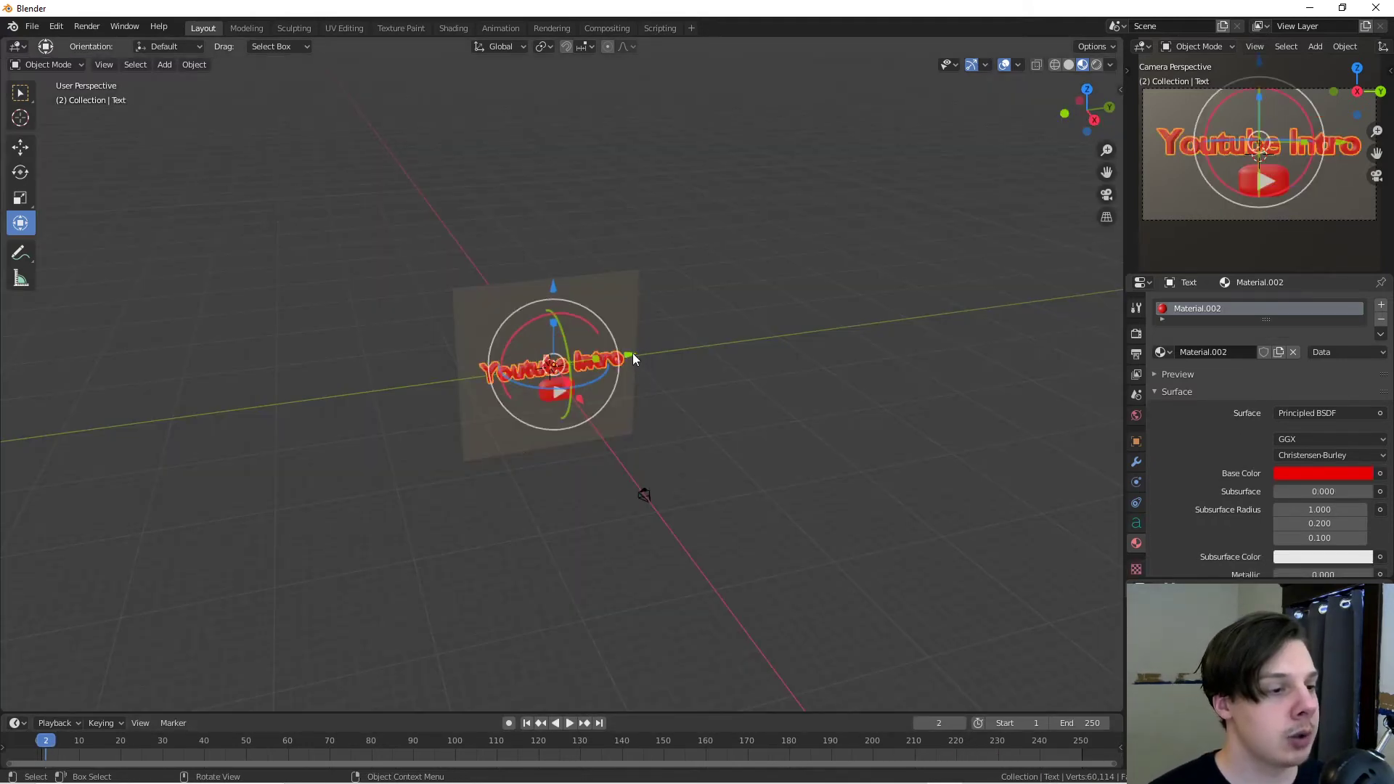
pyautogui.moveTo(633, 353); pyautogui.dragTo(777, 311)
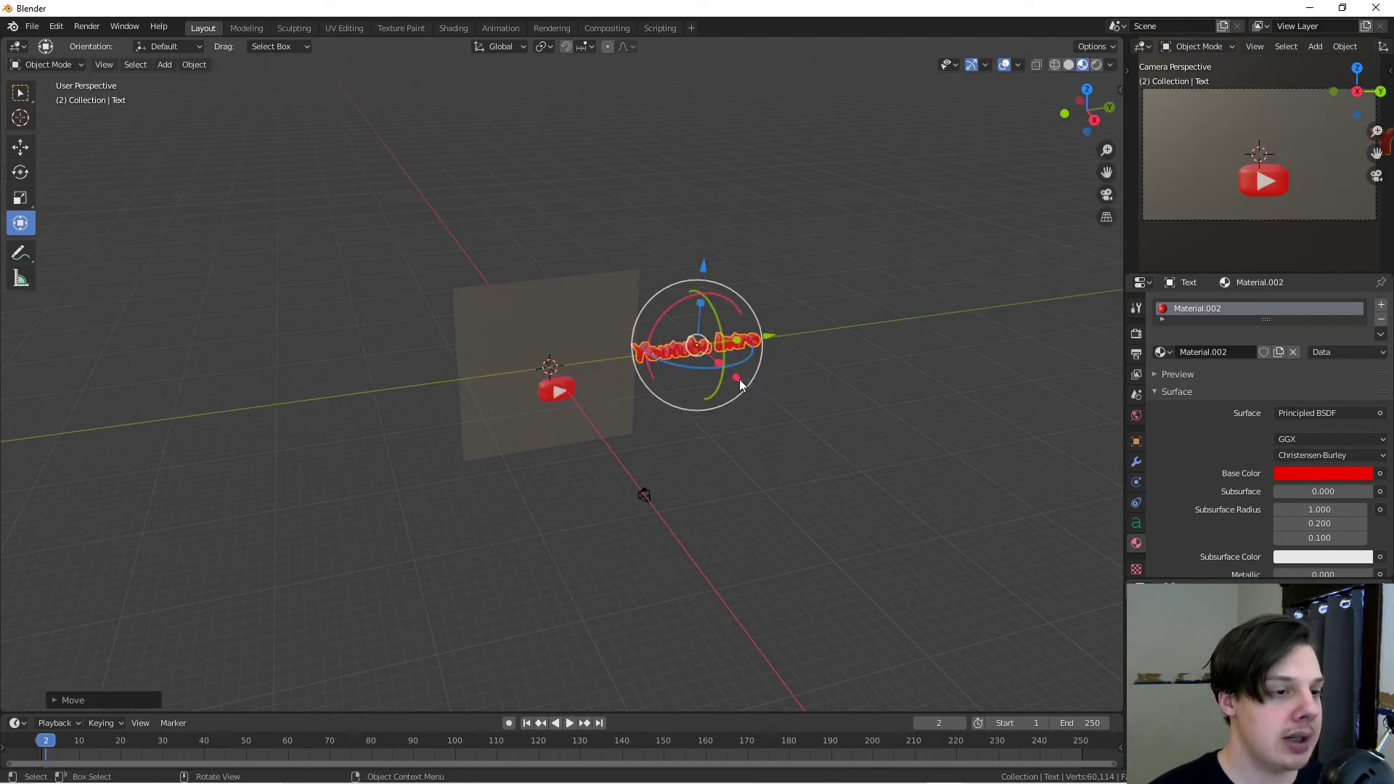
pyautogui.moveTo(739, 379); pyautogui.dragTo(926, 547)
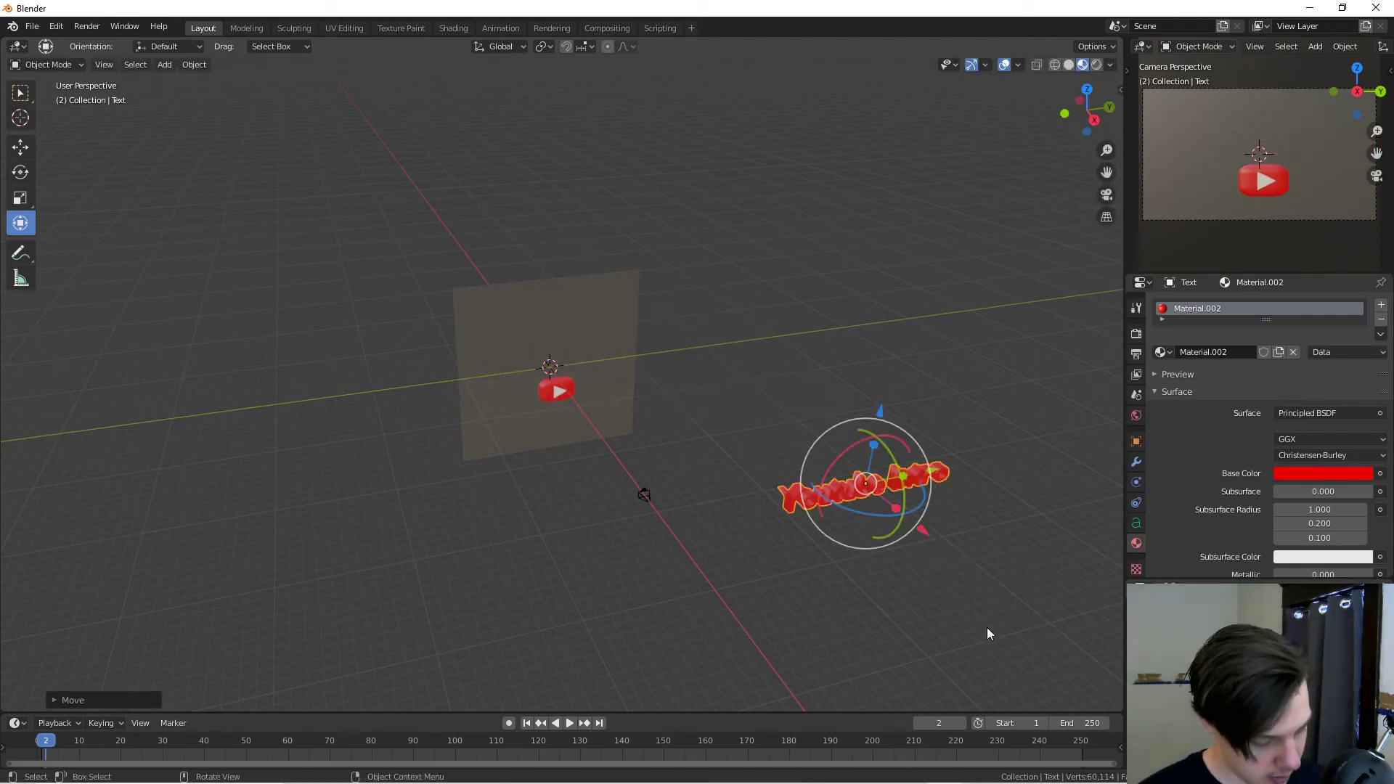
# Step: Rotate the "Youtube Intro" text freely about the Z axis, the X axis and the Z axis again so it starts tilted and turned around
pyautogui.press('r')
pyautogui.press('z')
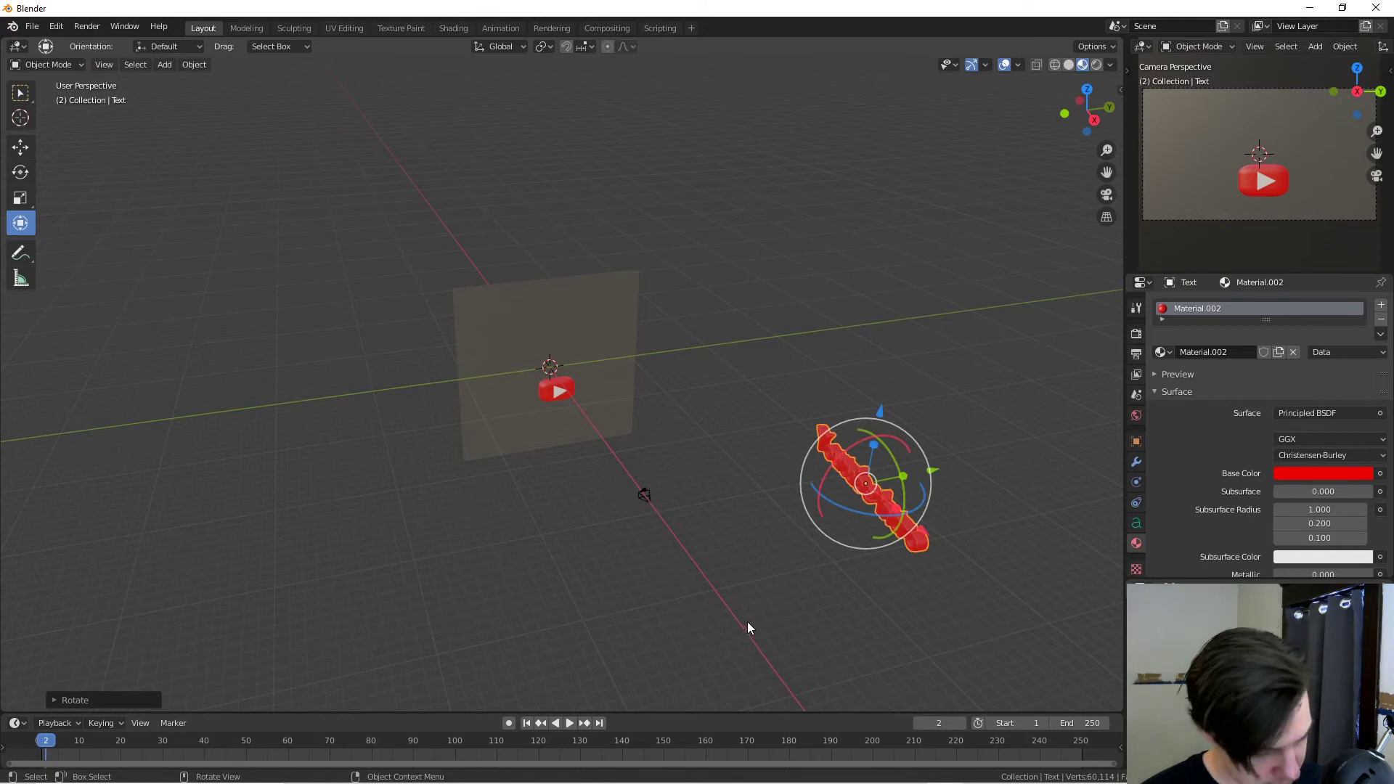
pyautogui.press('r')
pyautogui.press('x')
pyautogui.click(887, 415)
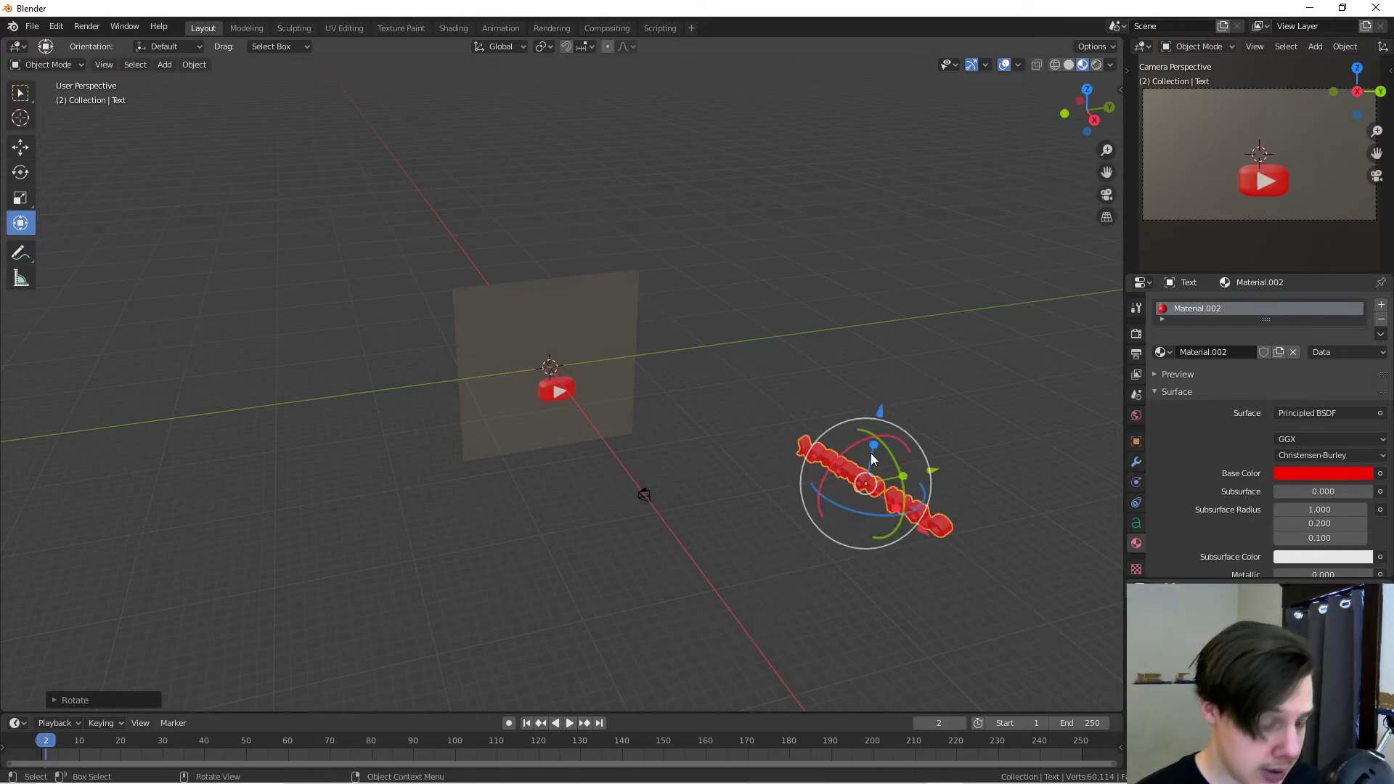
pyautogui.press('r')
pyautogui.press('z')
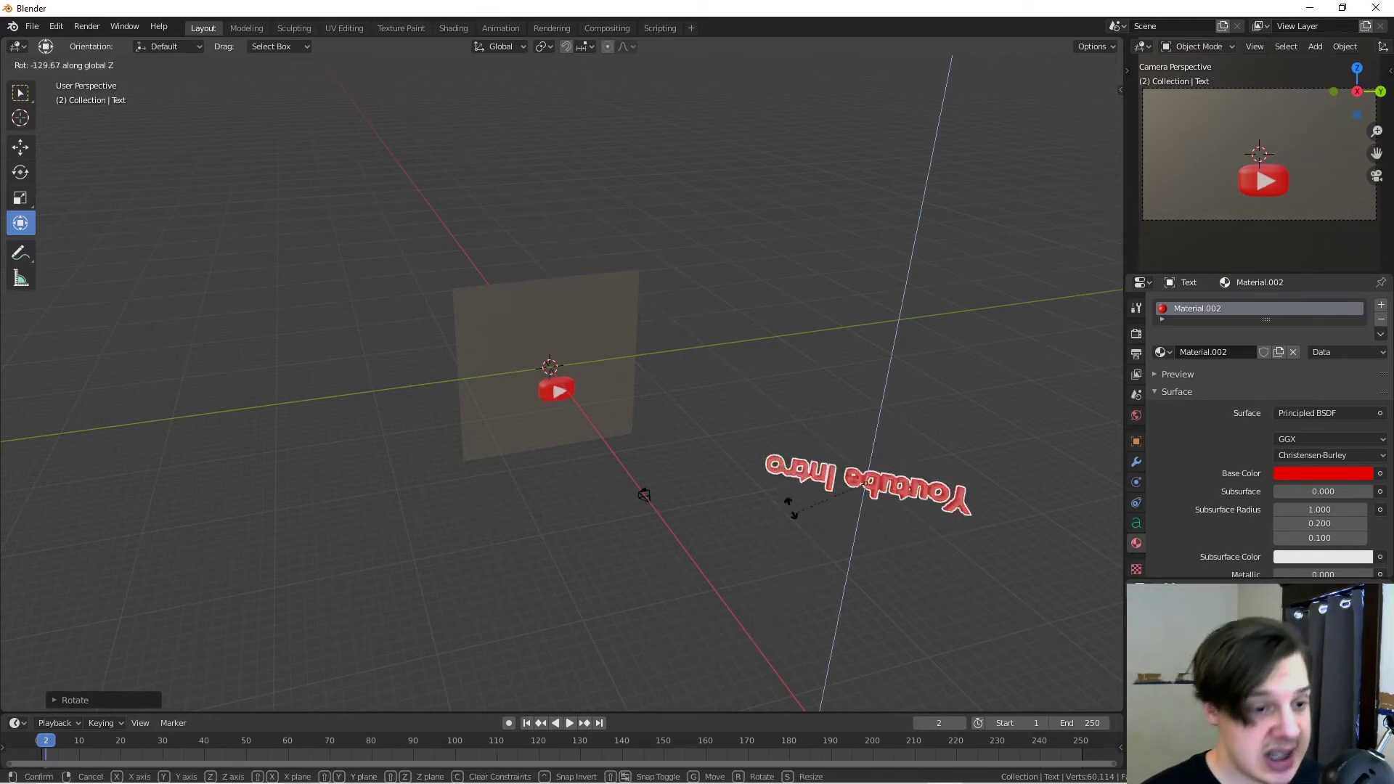
pyautogui.click(753, 473)
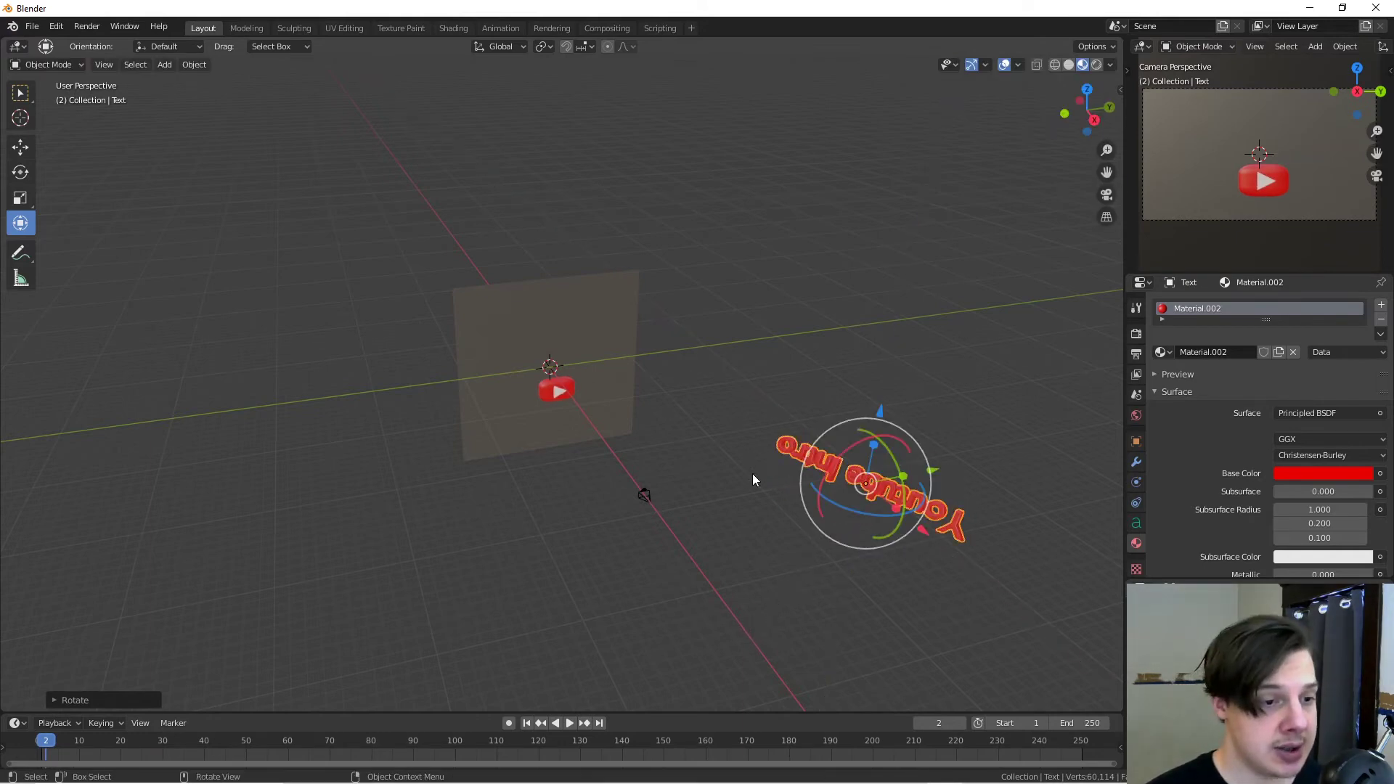
# Step: Move the logo about 30 m along the X axis, away from the wall and behind the camera
pyautogui.click(564, 391)
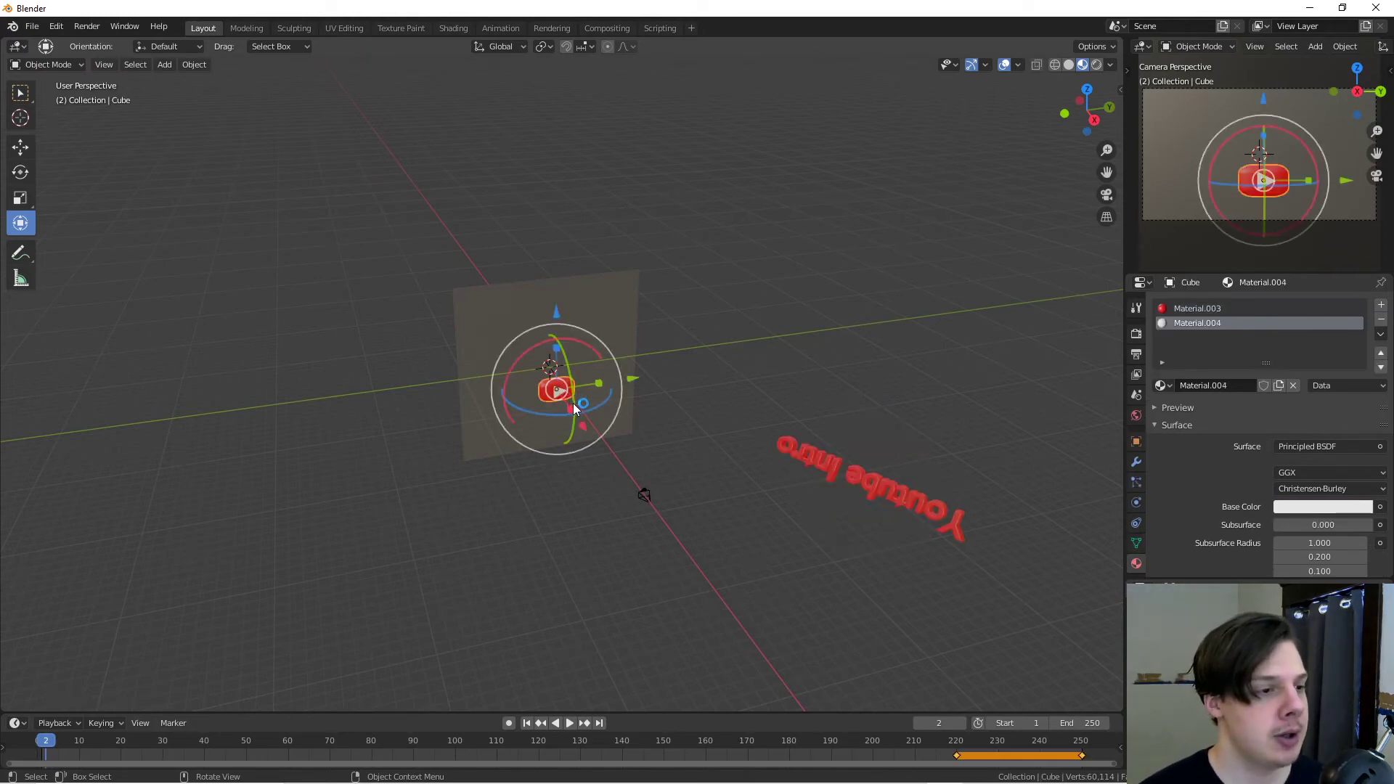
pyautogui.press('g')
pyautogui.press('x')
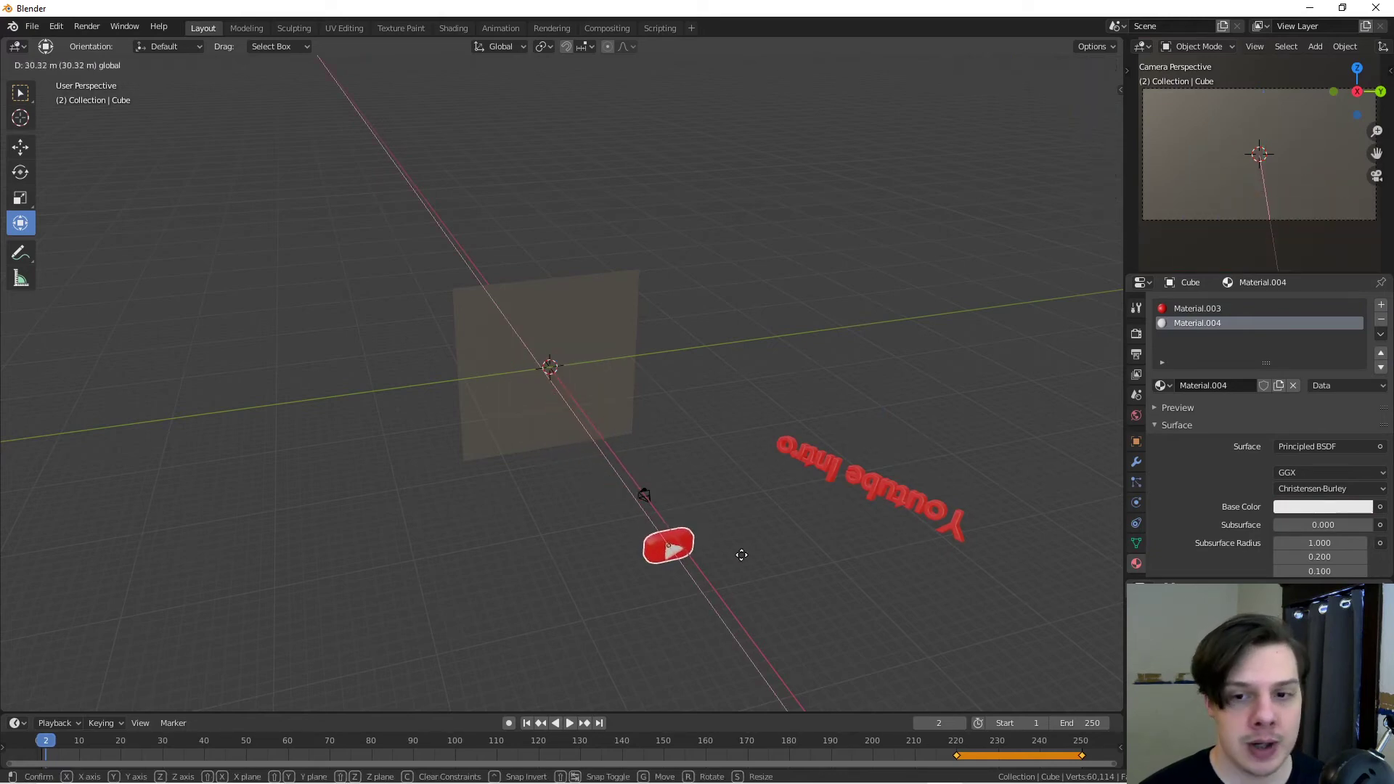
pyautogui.click(733, 565)
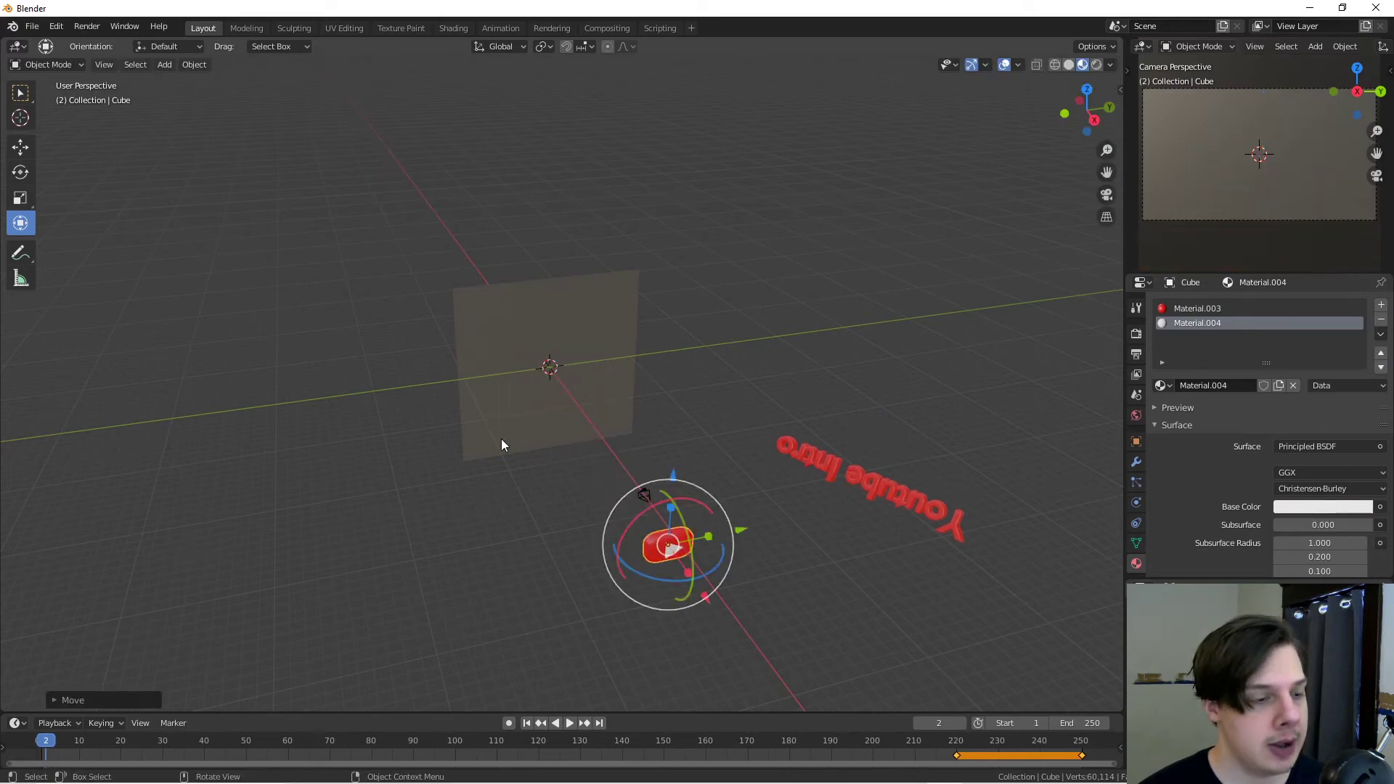
# Step: Insert a LocRotScale keyframe at frame 2 for the logo and another for the "Youtube Intro" text
pyautogui.press('i')
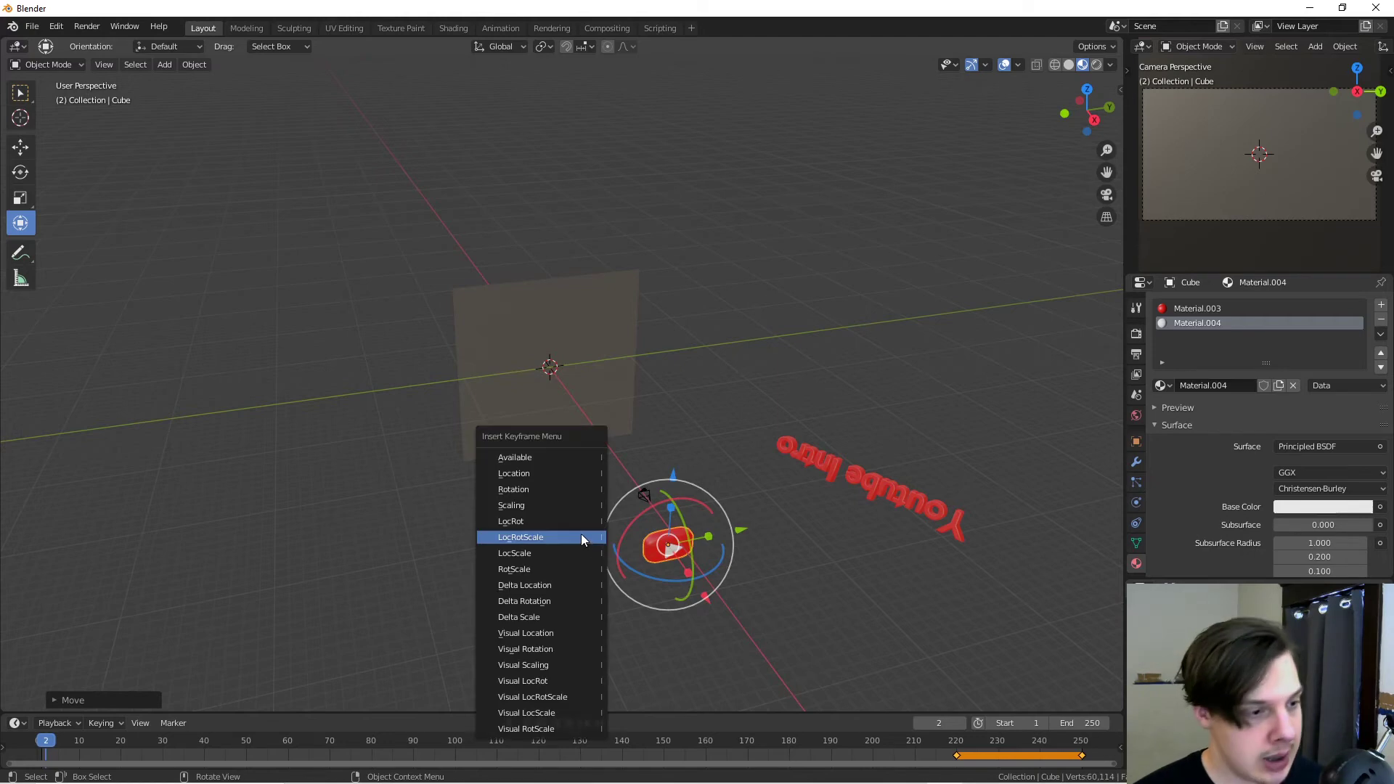
pyautogui.click(581, 535)
pyautogui.click(864, 477)
pyautogui.press('i')
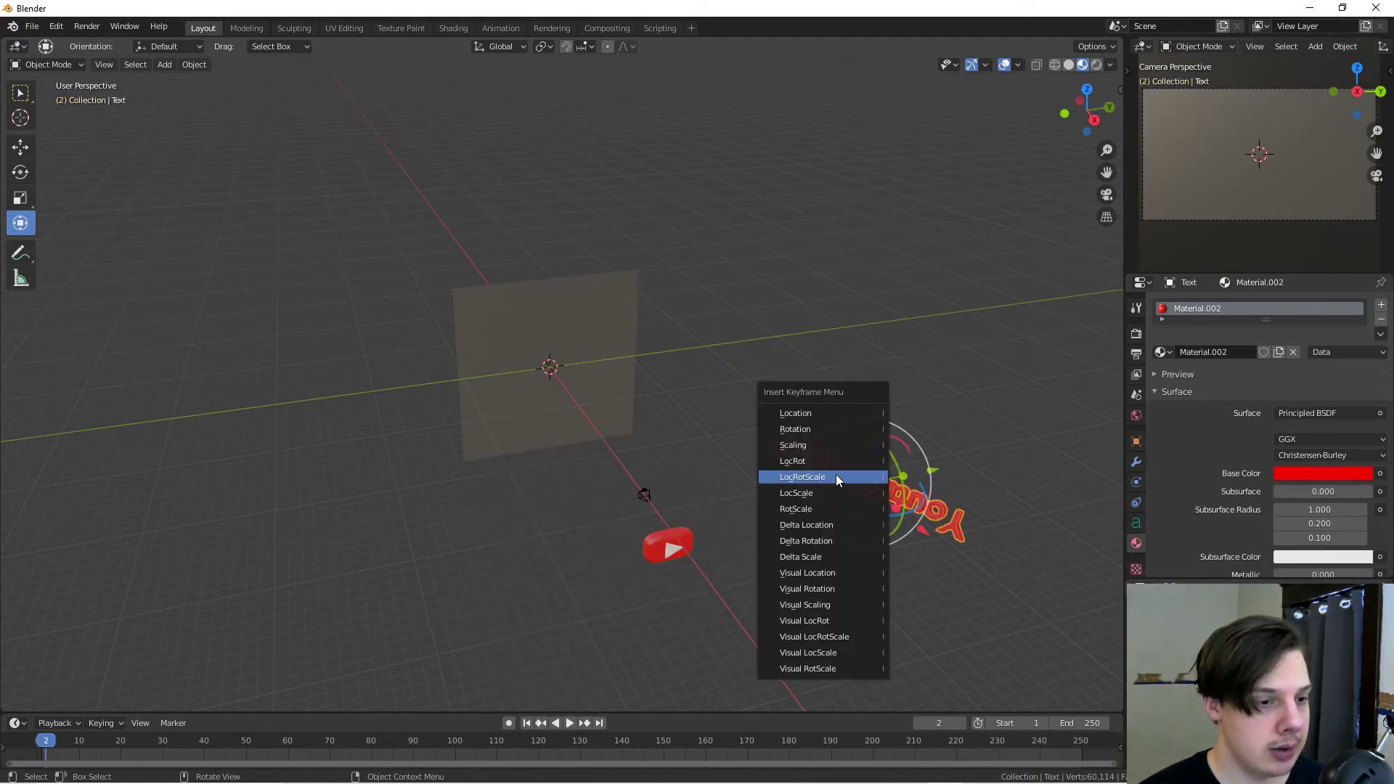
pyautogui.click(836, 474)
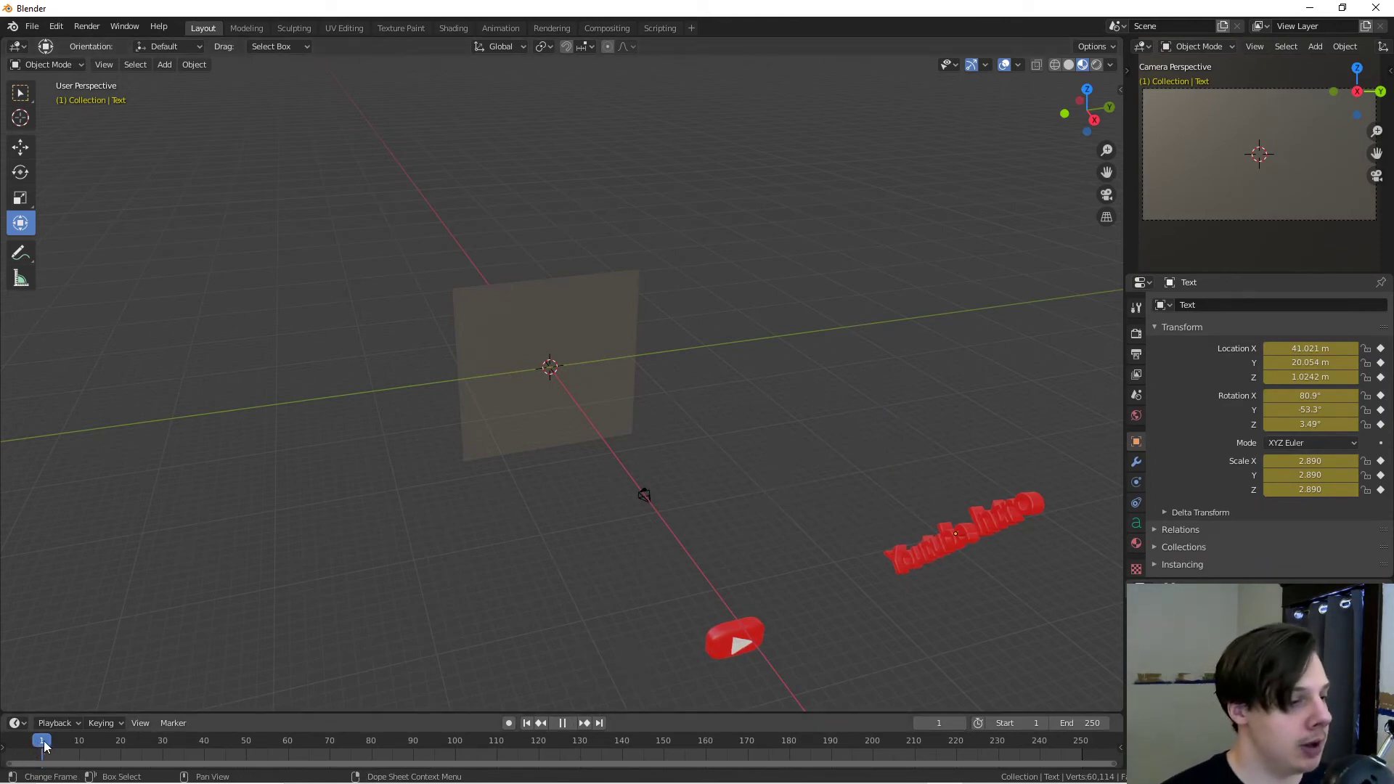
# Step: At frame 20, move the logo toward the wall to about X 24.3 m and insert a LocRotScale keyframe for it
pyautogui.moveTo(44, 745); pyautogui.dragTo(140, 640)
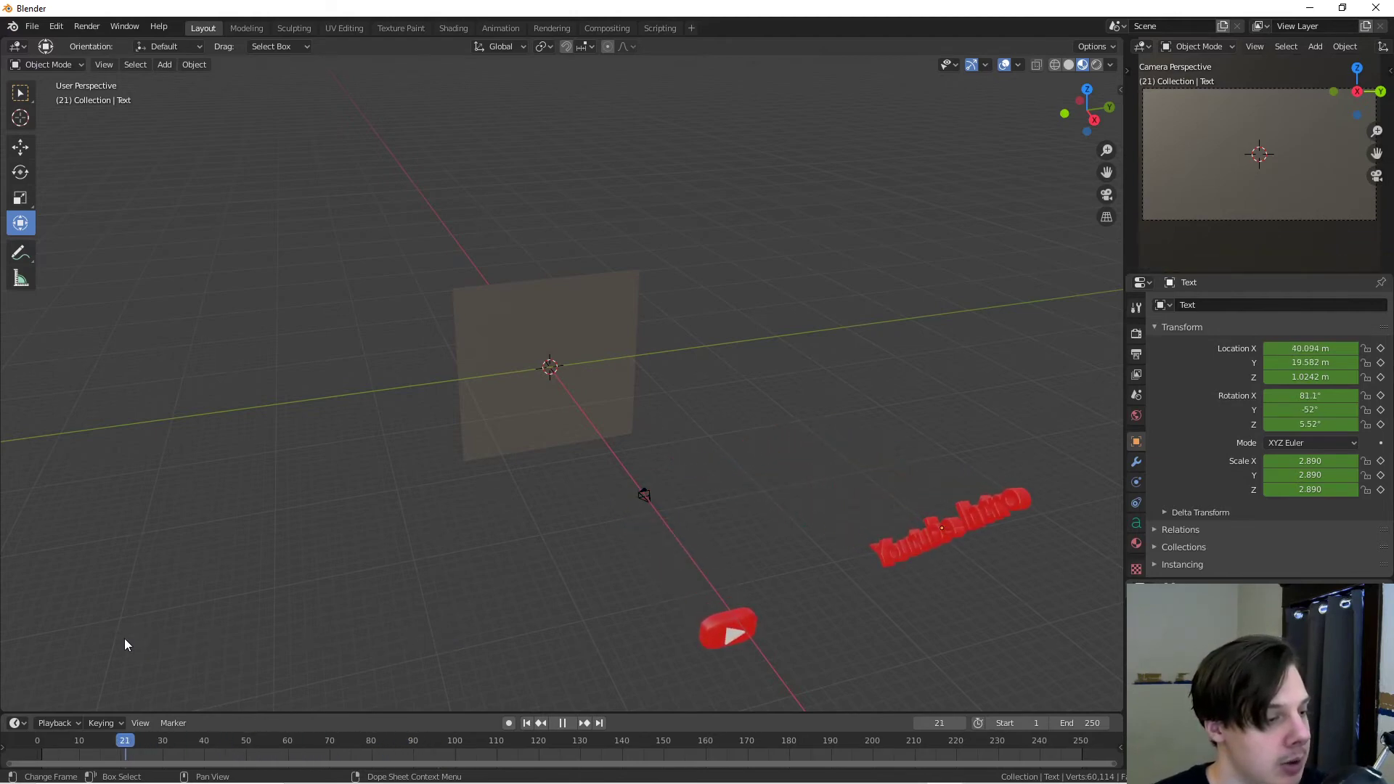
pyautogui.press('space')
pyautogui.click(729, 639)
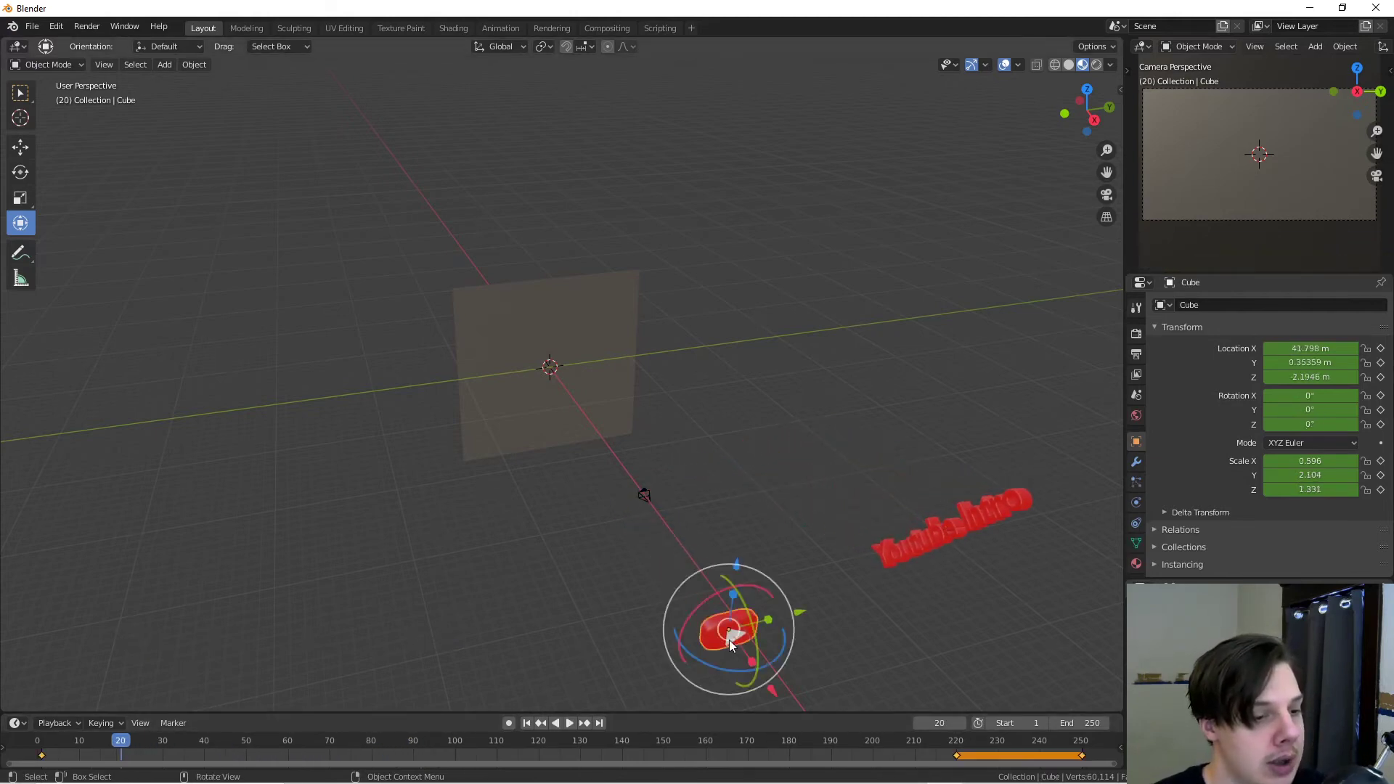
pyautogui.moveTo(771, 695); pyautogui.dragTo(669, 563)
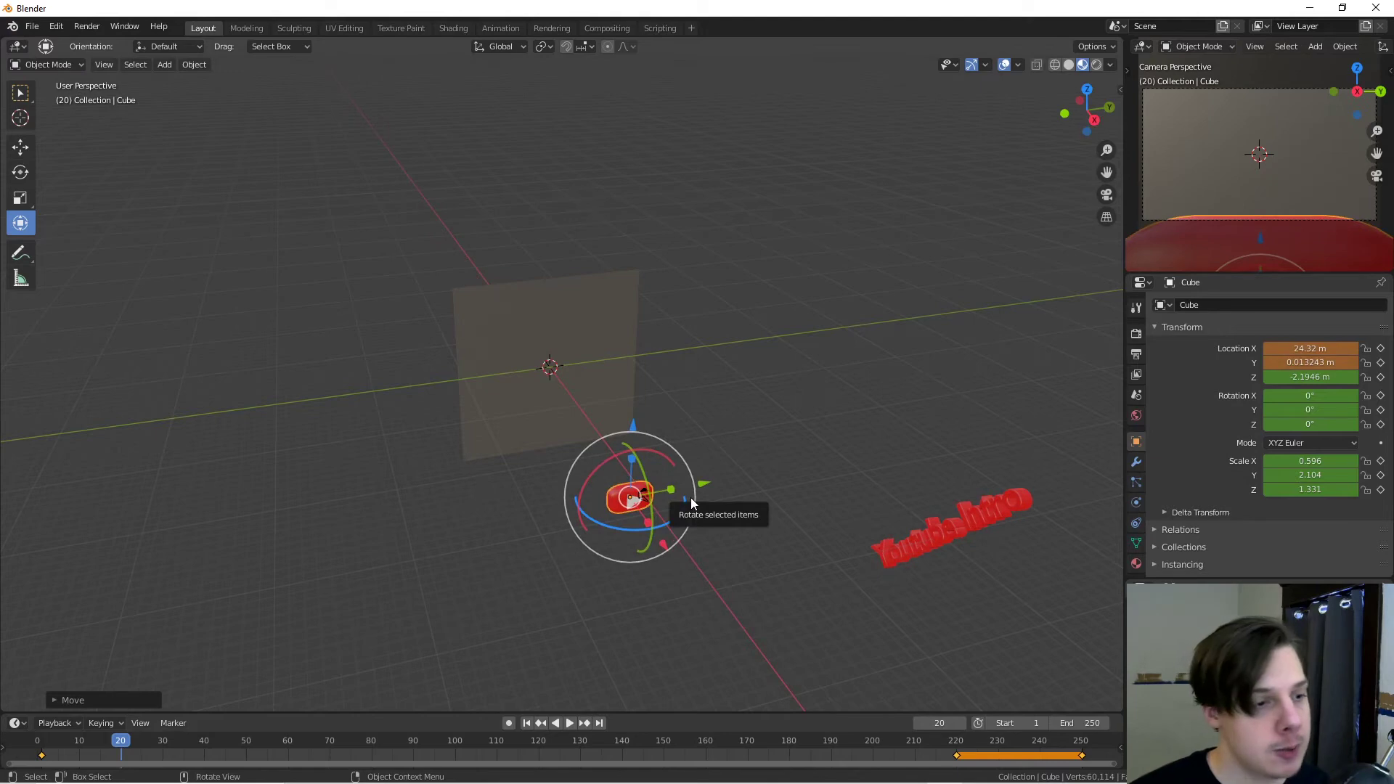
pyautogui.press('i')
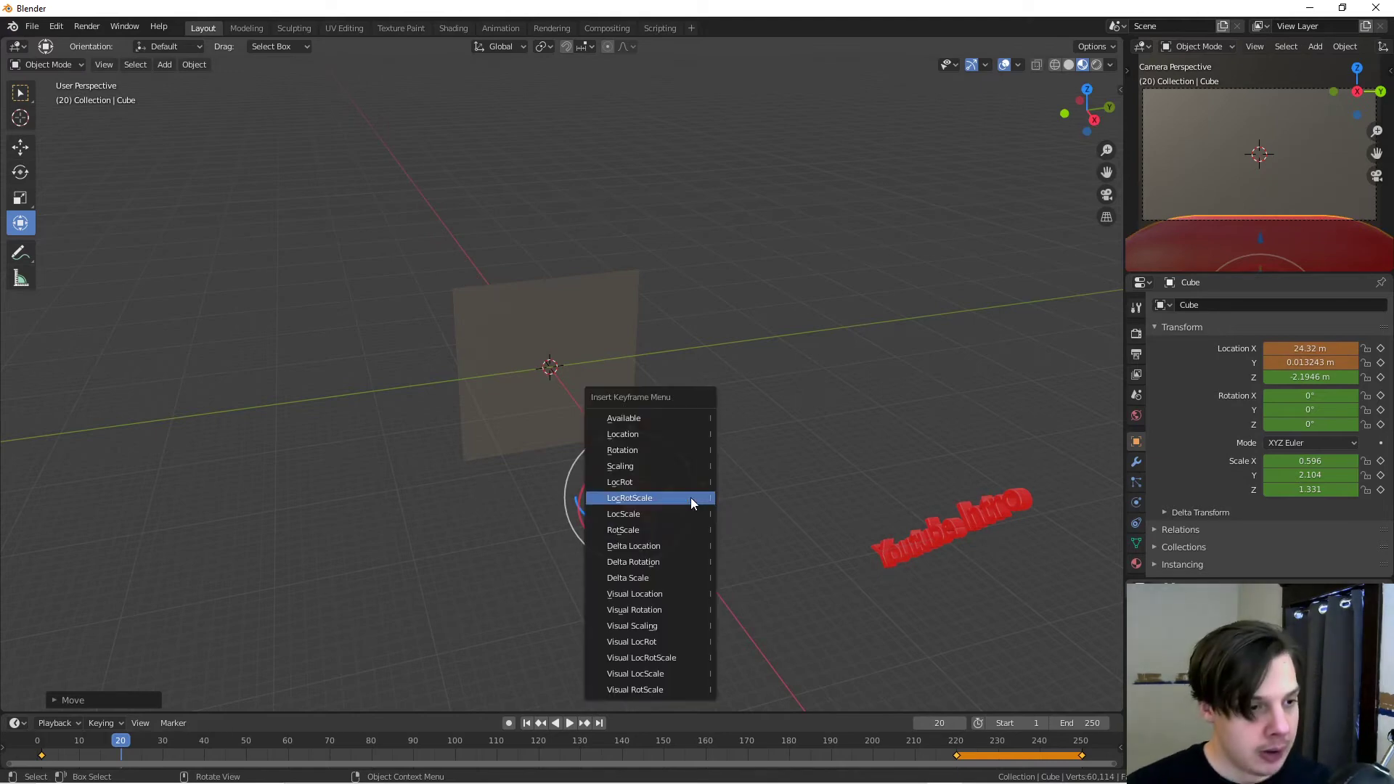
pyautogui.click(690, 498)
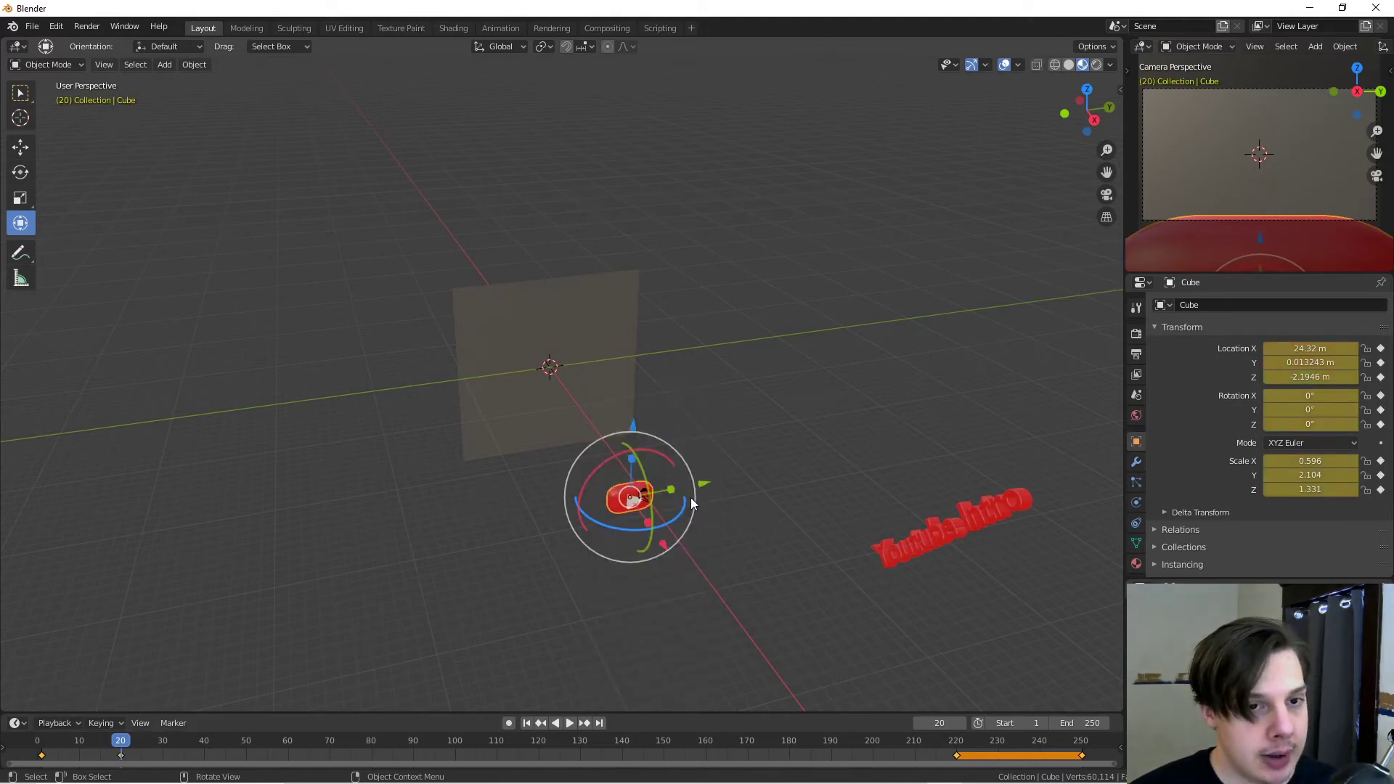
# Step: Move the "Youtube Intro" text to about X 17.4 m and Y 5.07 m, and insert a LocRotScale keyframe for it at frame 20
pyautogui.click(942, 520)
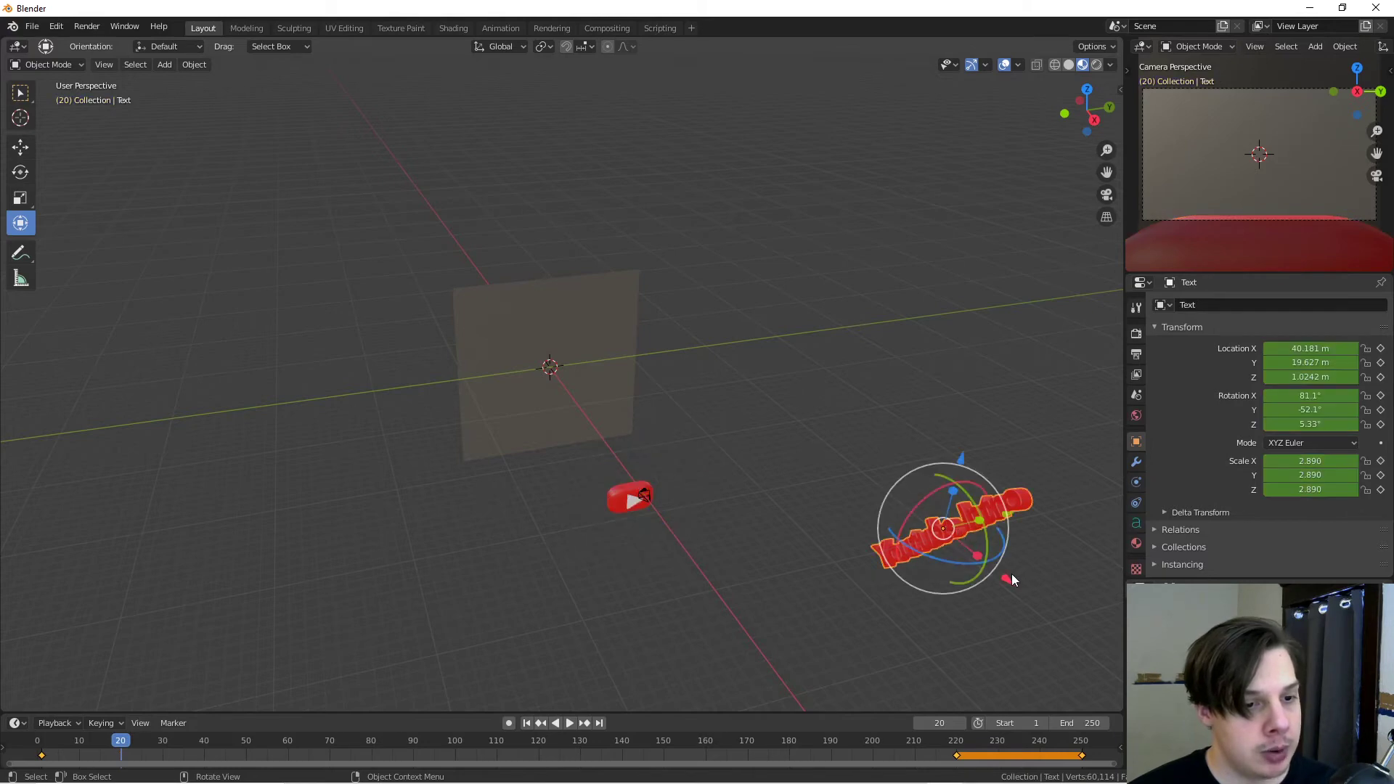
pyautogui.moveTo(1012, 574); pyautogui.dragTo(835, 451)
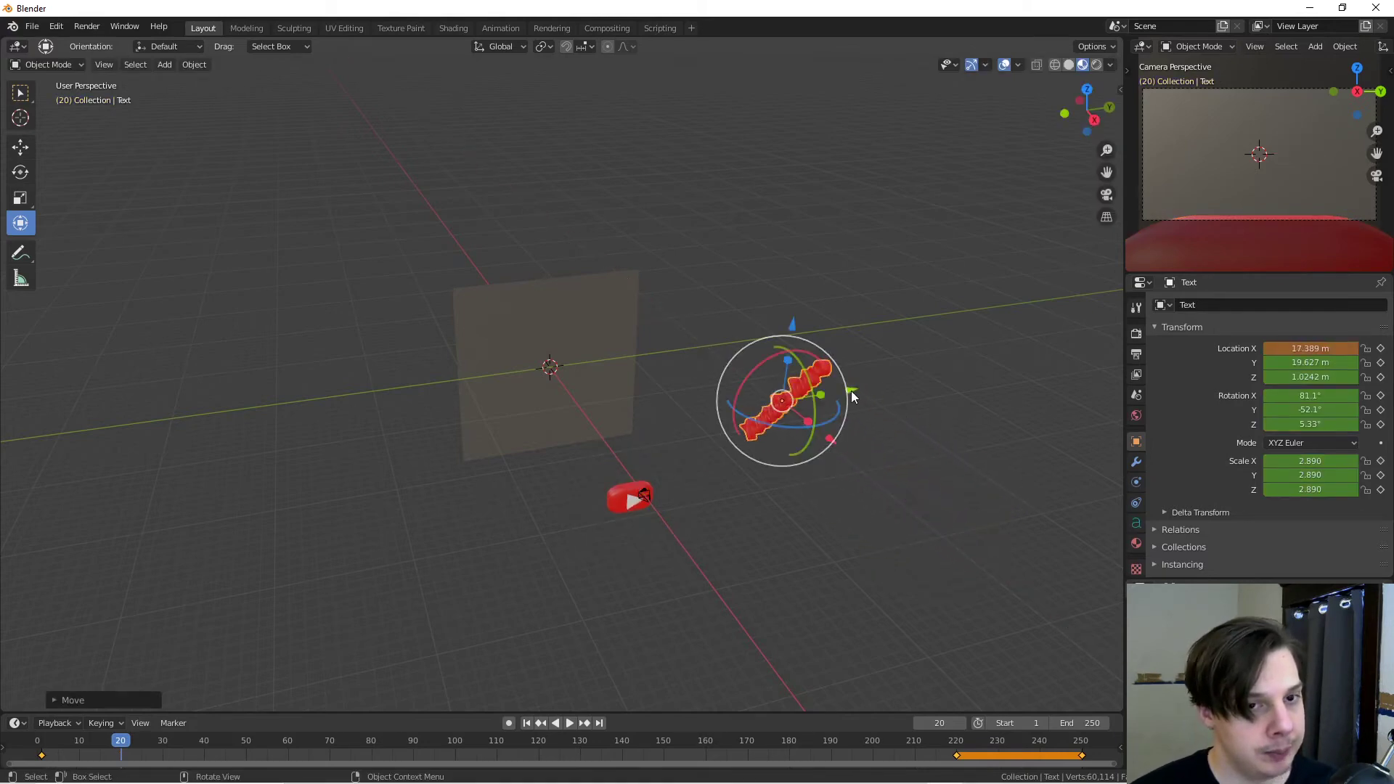
pyautogui.moveTo(853, 397); pyautogui.dragTo(722, 412)
pyautogui.press('i')
pyautogui.click(719, 412)
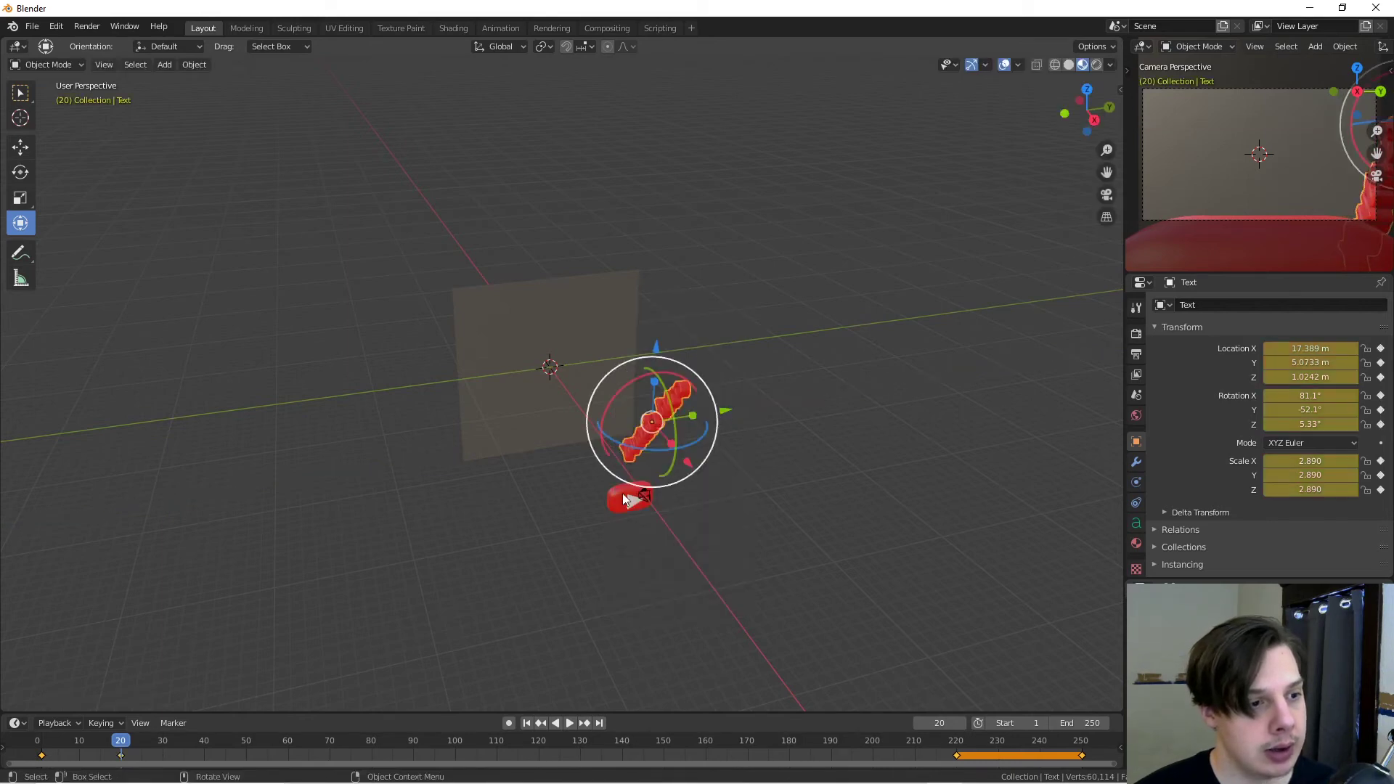
# Step: Play the animation from frame 1 to review how the logo and text fly in toward the wall
pyautogui.moveTo(125, 741); pyautogui.dragTo(43, 734)
pyautogui.press('space')
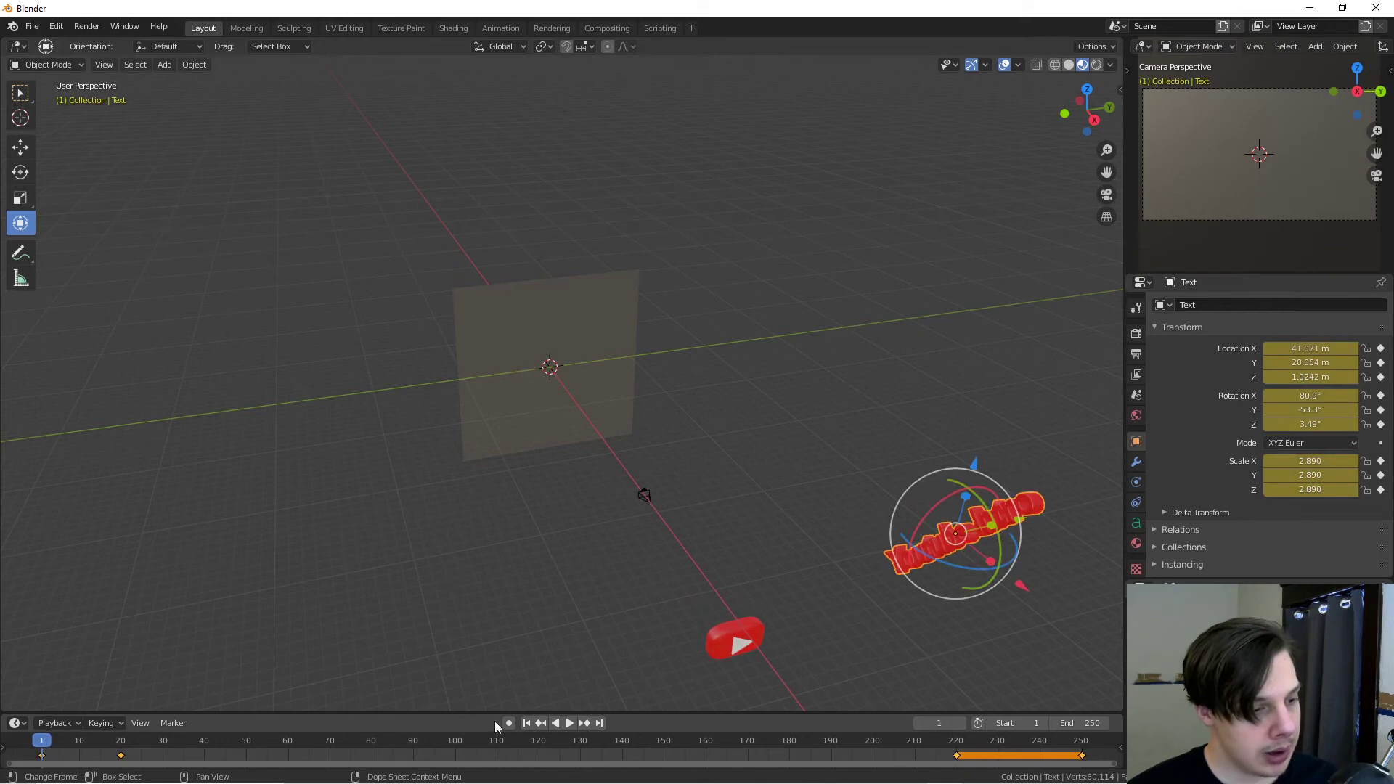
pyautogui.click(570, 725)
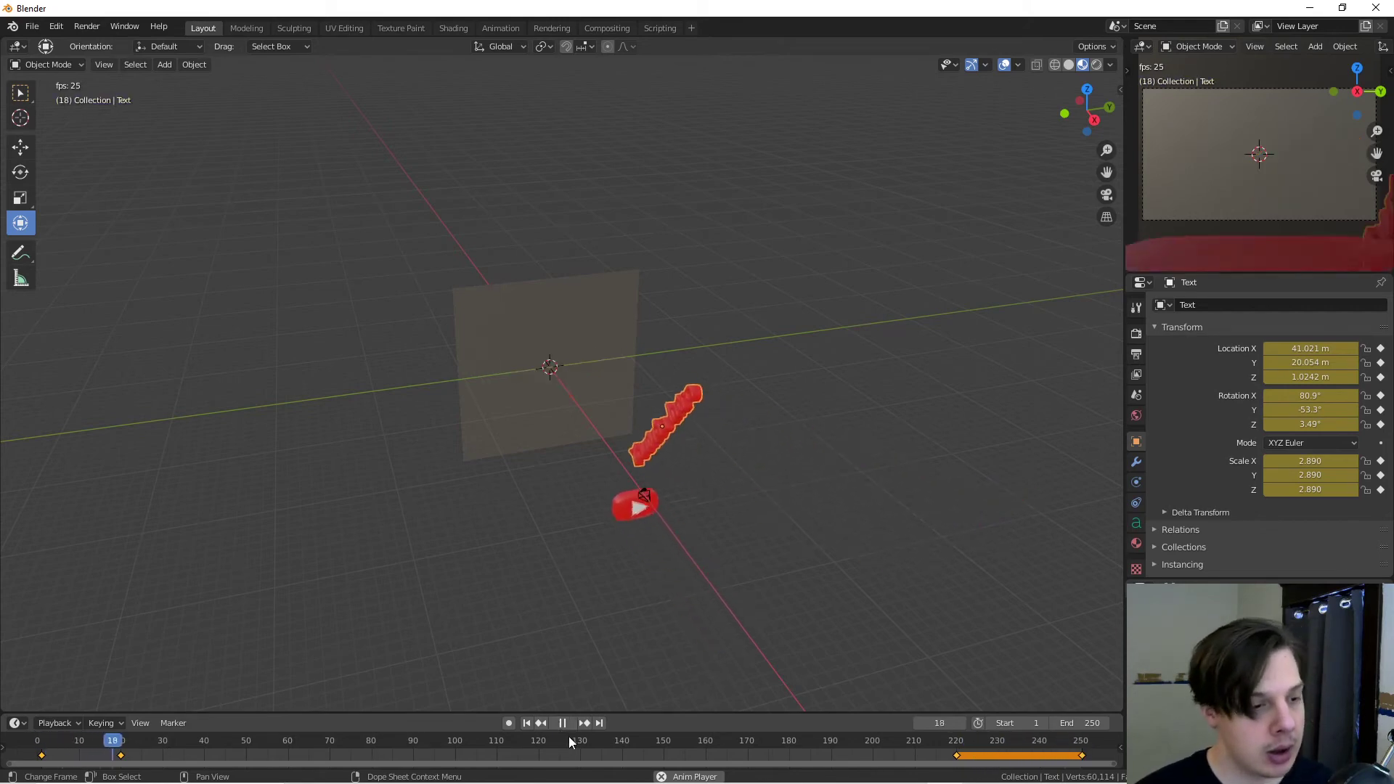
pyautogui.click(563, 724)
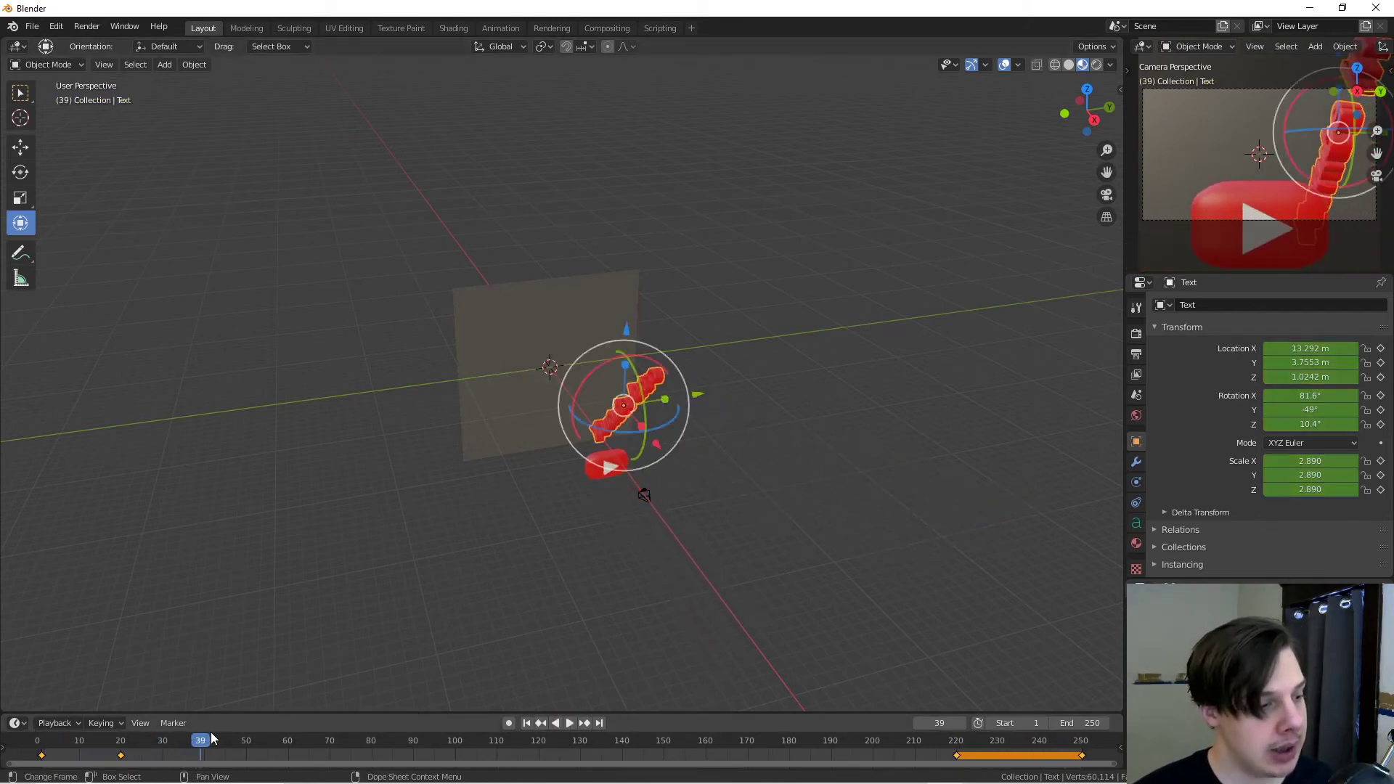
pyautogui.press('space')
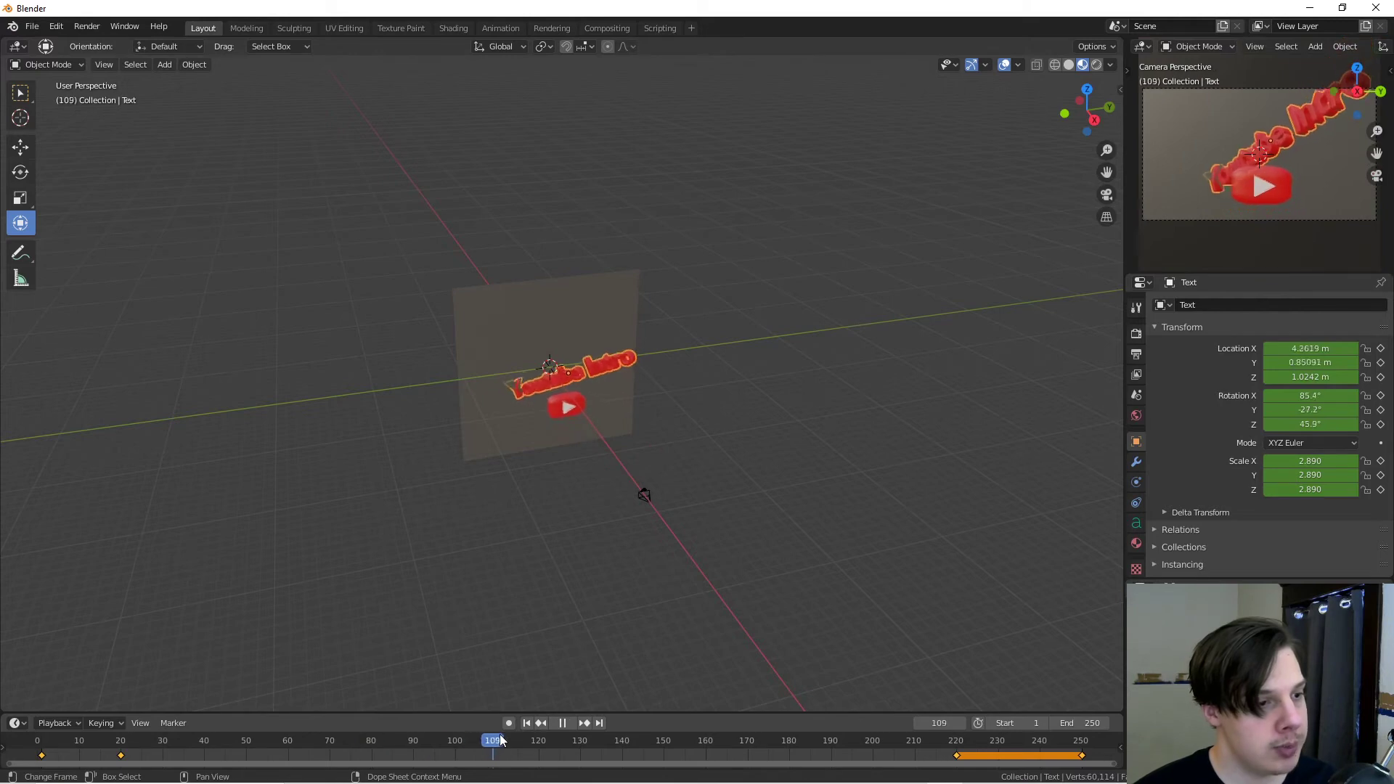
# Step: At frame 114, move the "Youtube Intro" text to about X 5.96 m and Z 1.69 m and insert a LocRotScale keyframe
pyautogui.press('space')
pyautogui.scroll(5, 558, 435)
pyautogui.moveTo(533, 484); pyautogui.dragTo(563, 506, button='middle')
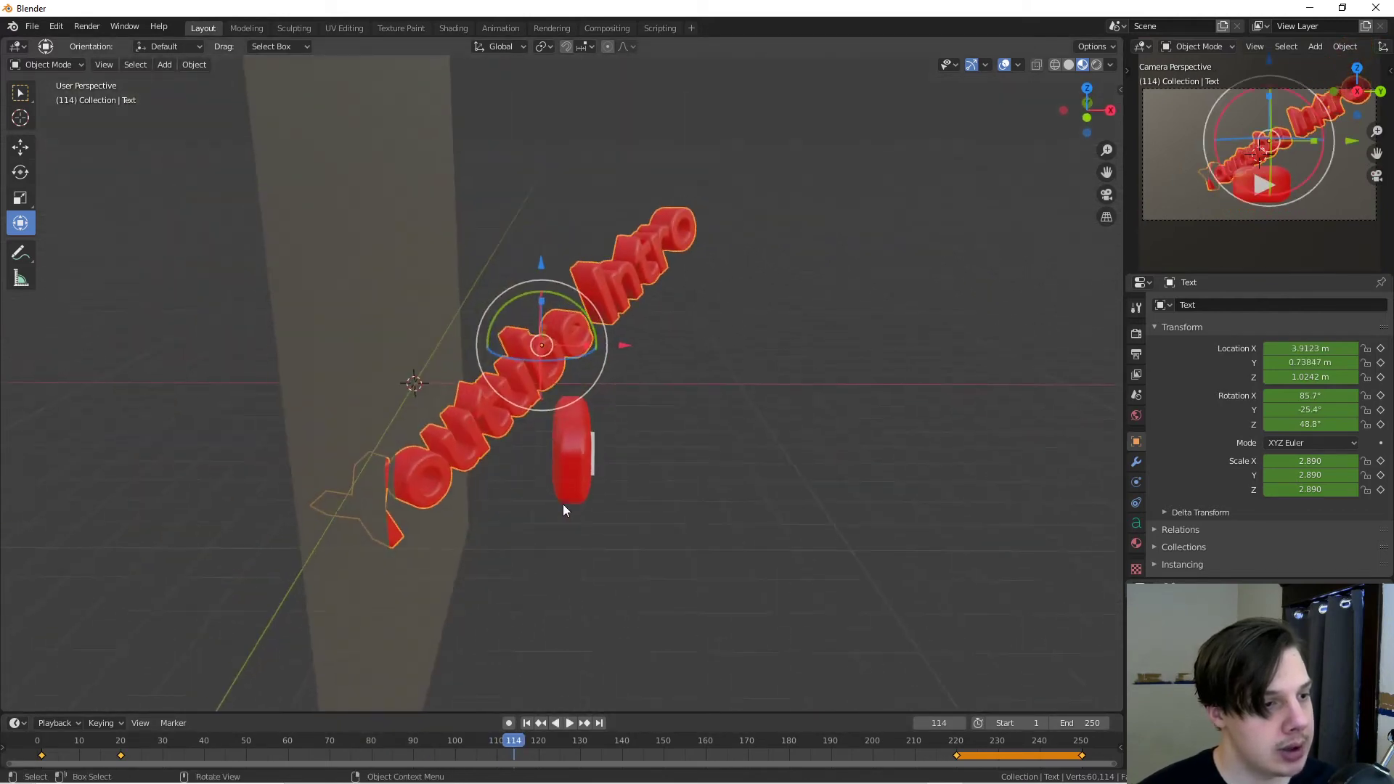
pyautogui.moveTo(623, 336); pyautogui.dragTo(677, 439)
pyautogui.moveTo(677, 440); pyautogui.dragTo(595, 291, button='middle')
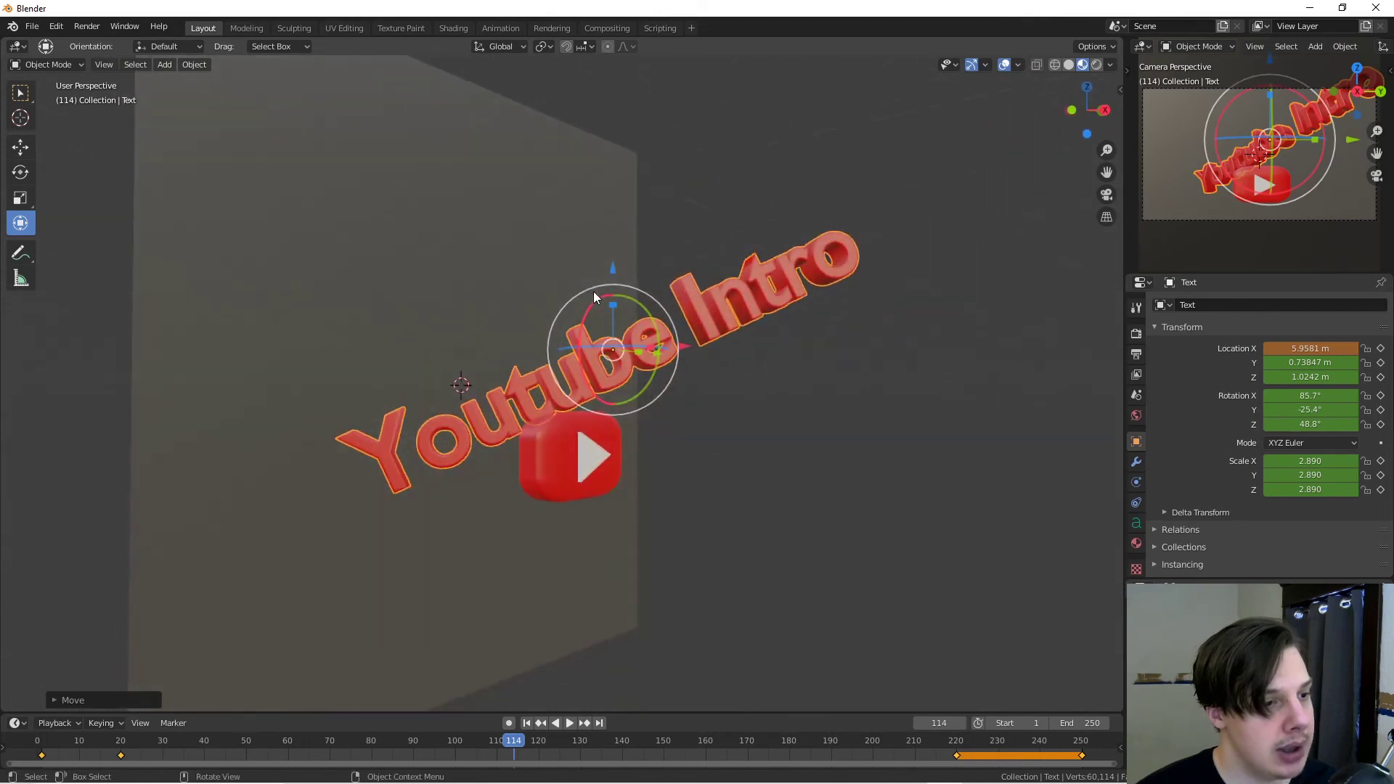
pyautogui.moveTo(613, 266); pyautogui.dragTo(615, 241)
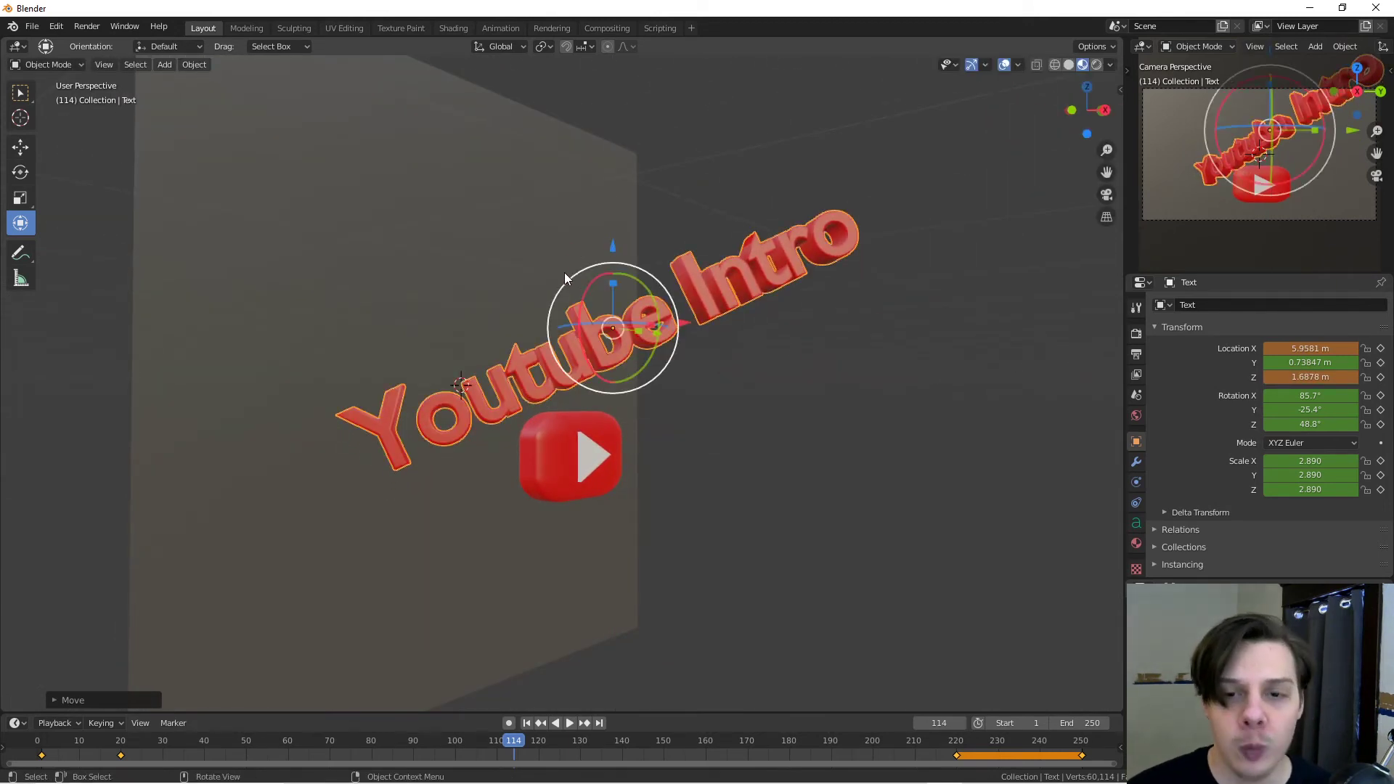
pyautogui.press('i')
pyautogui.click(558, 331)
# Step: Scrub the timeline from frame 114 to about frame 245 to review the adjusted text motion toward the wall
pyautogui.moveTo(610, 408); pyautogui.dragTo(646, 463, button='middle')
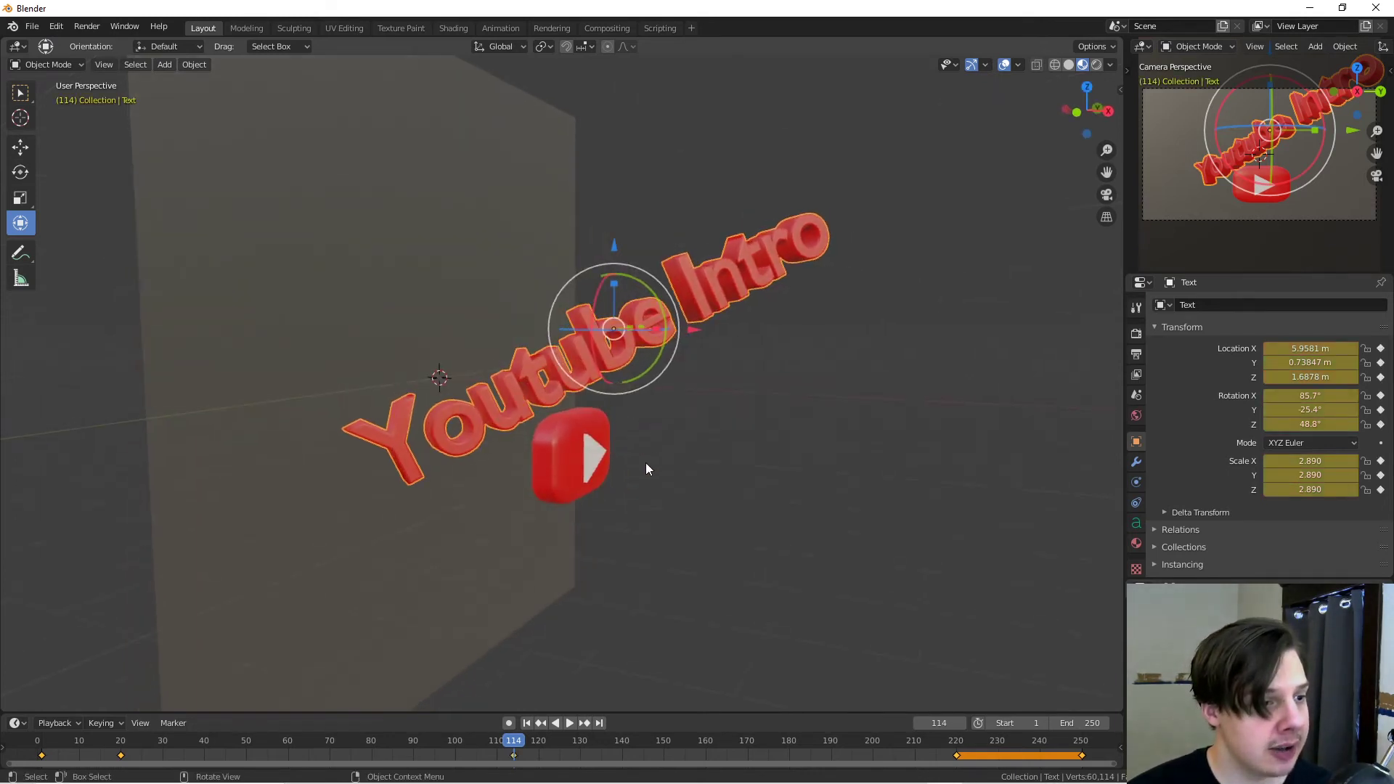
pyautogui.moveTo(515, 740); pyautogui.dragTo(933, 706)
pyautogui.moveTo(1025, 710)
pyautogui.mouseDown()
pyautogui.moveTo(625, 698)
pyautogui.moveTo(1051, 706)
pyautogui.mouseUp()
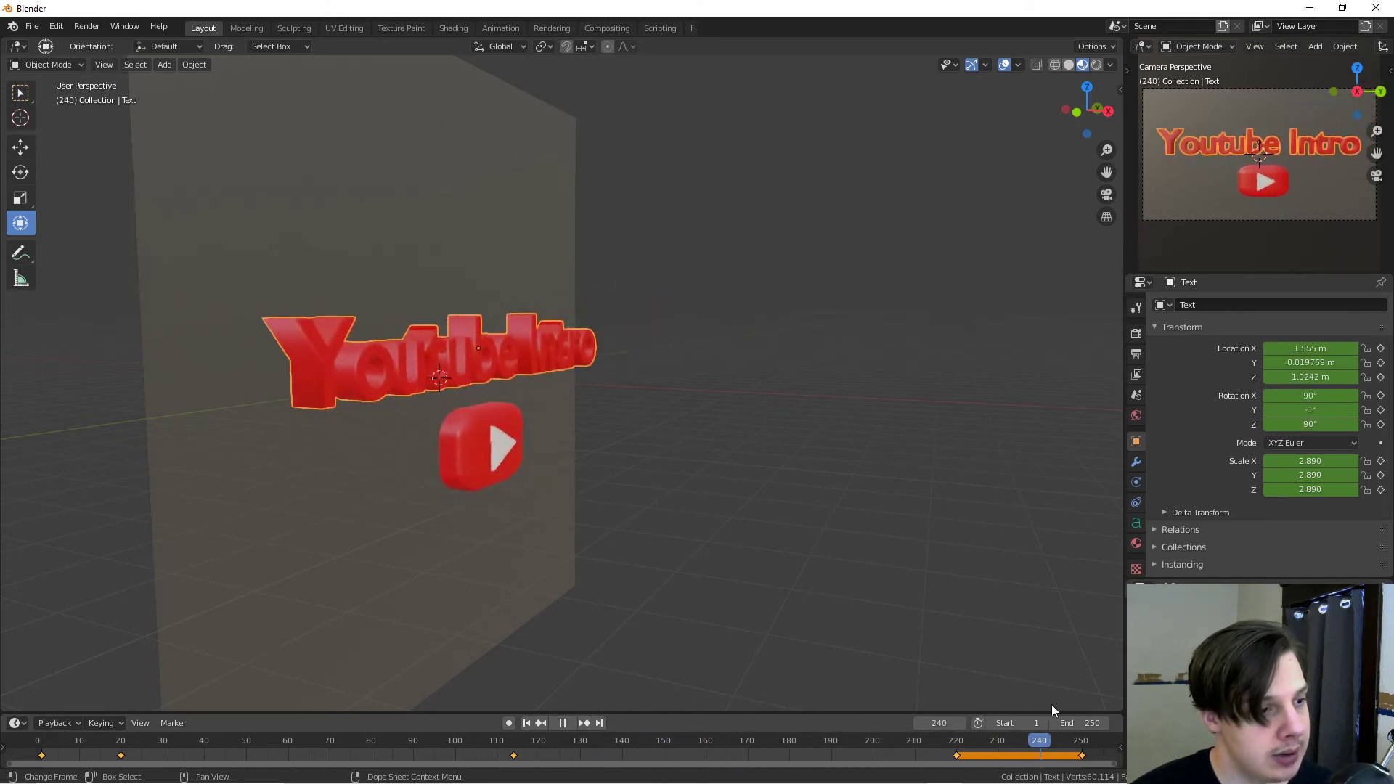
pyautogui.moveTo(849, 609); pyautogui.dragTo(686, 507, button='middle')
pyautogui.scroll(2, 573, 498)
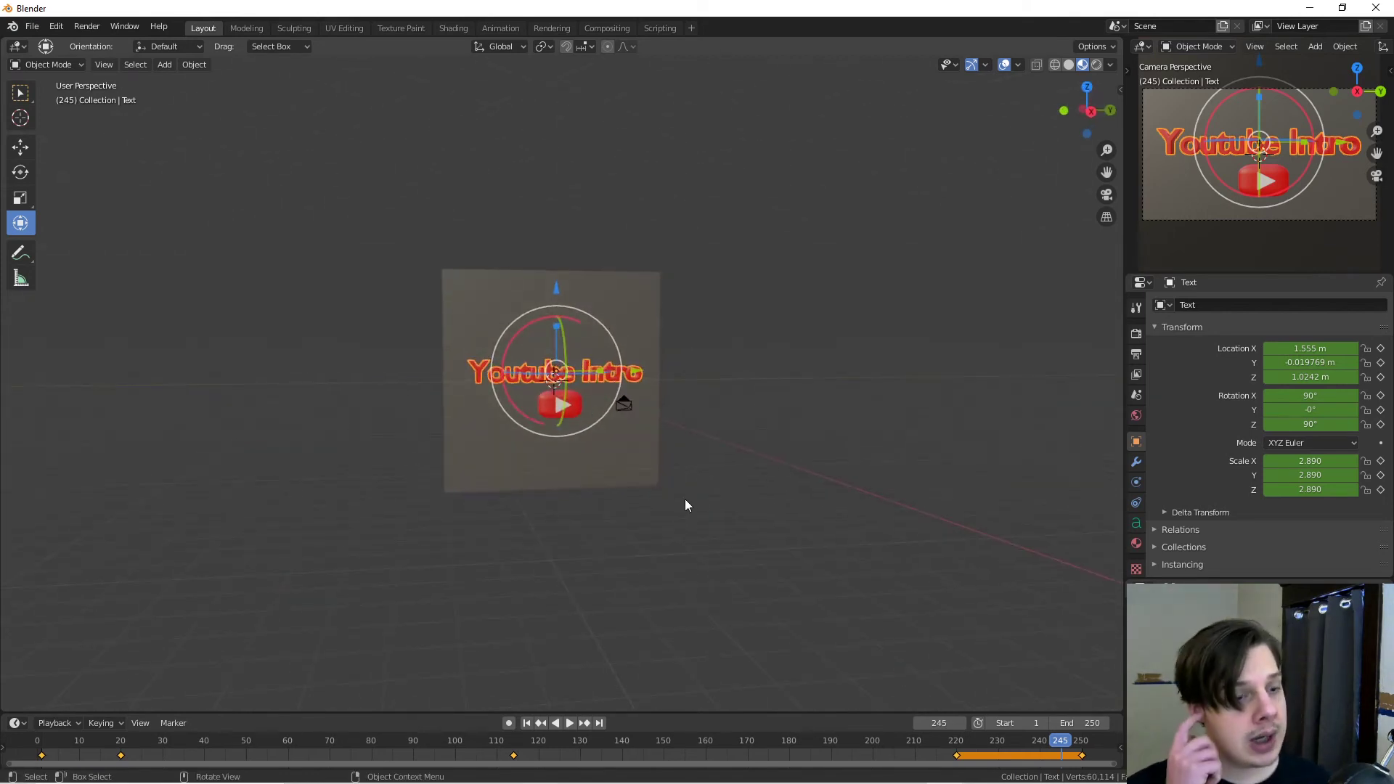
# Step: Switch the main viewport to the camera view, return to frame 0 and play the animation from the start
pyautogui.press('KP_0')
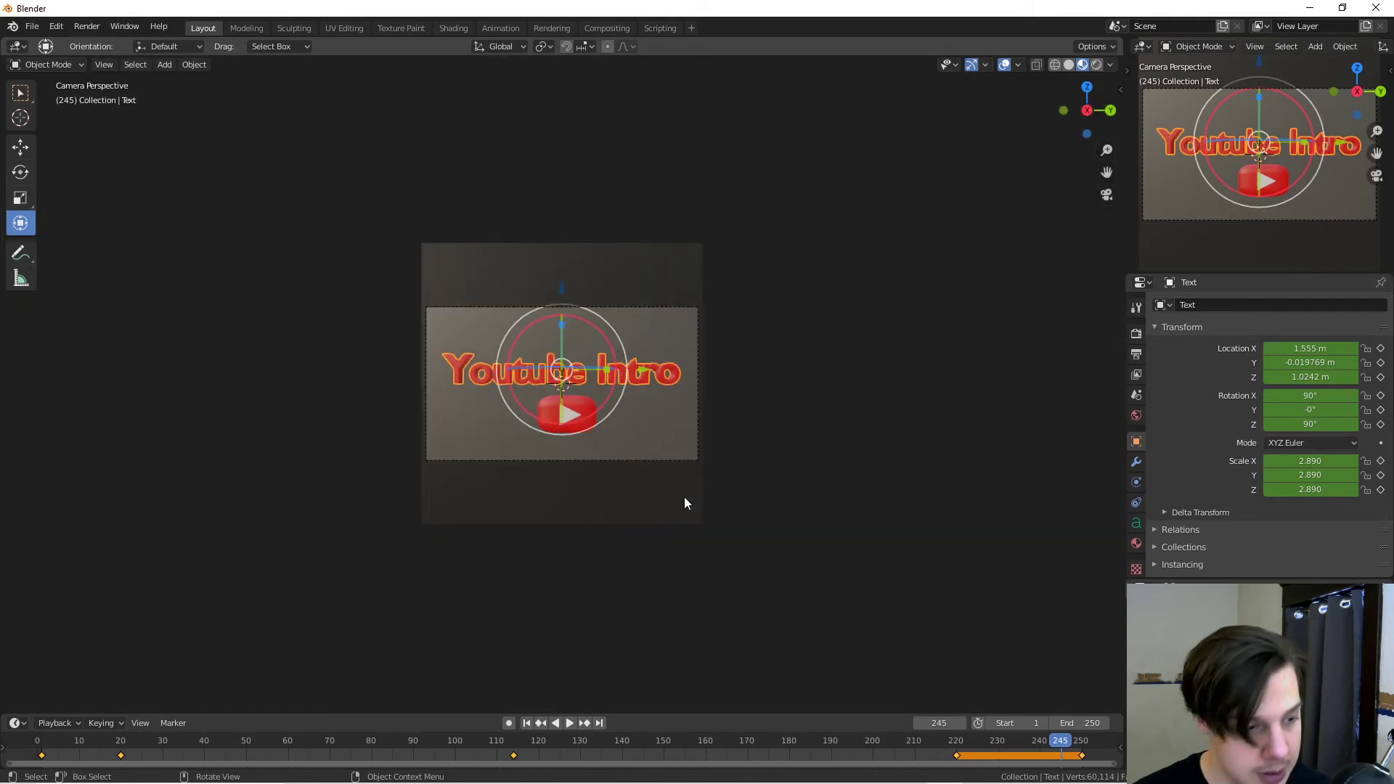
pyautogui.moveTo(479, 738); pyautogui.dragTo(10, 756)
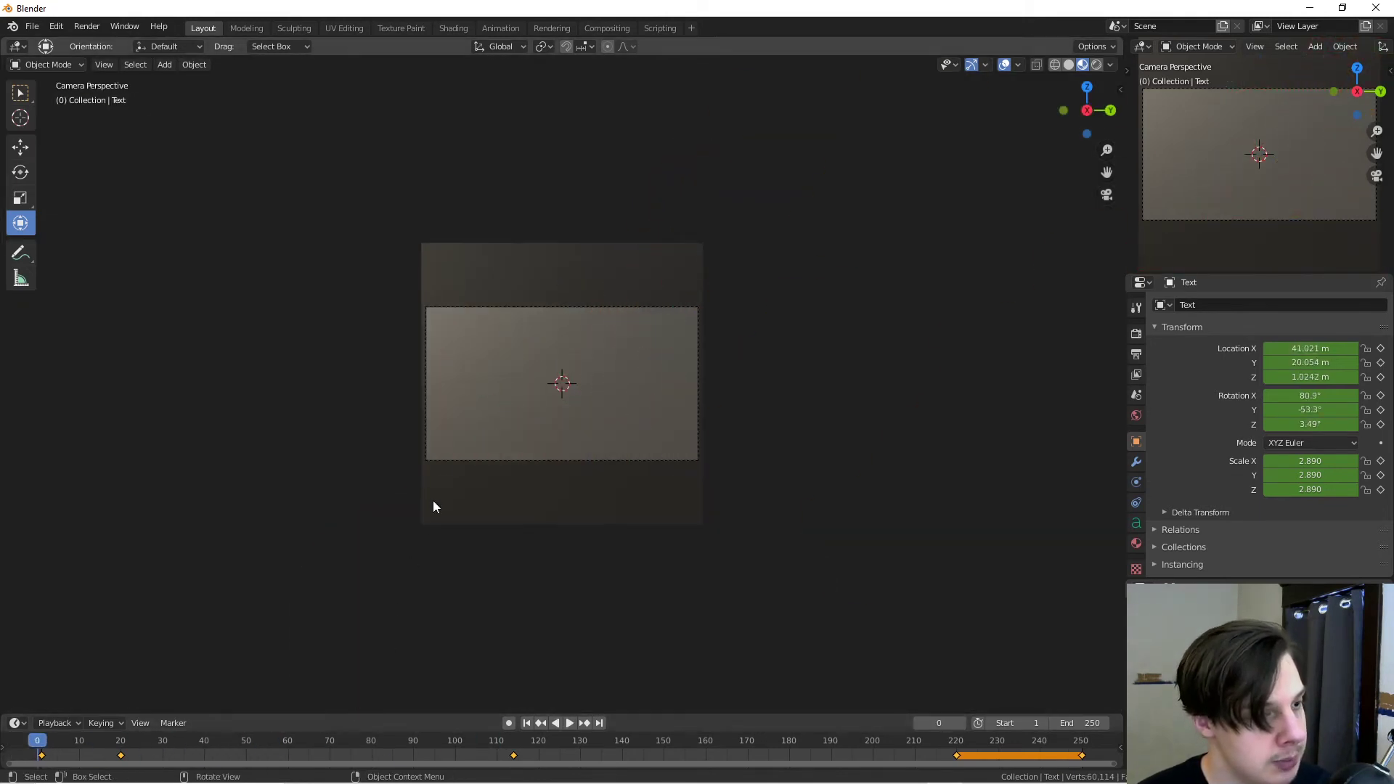
pyautogui.scroll(6, 434, 500)
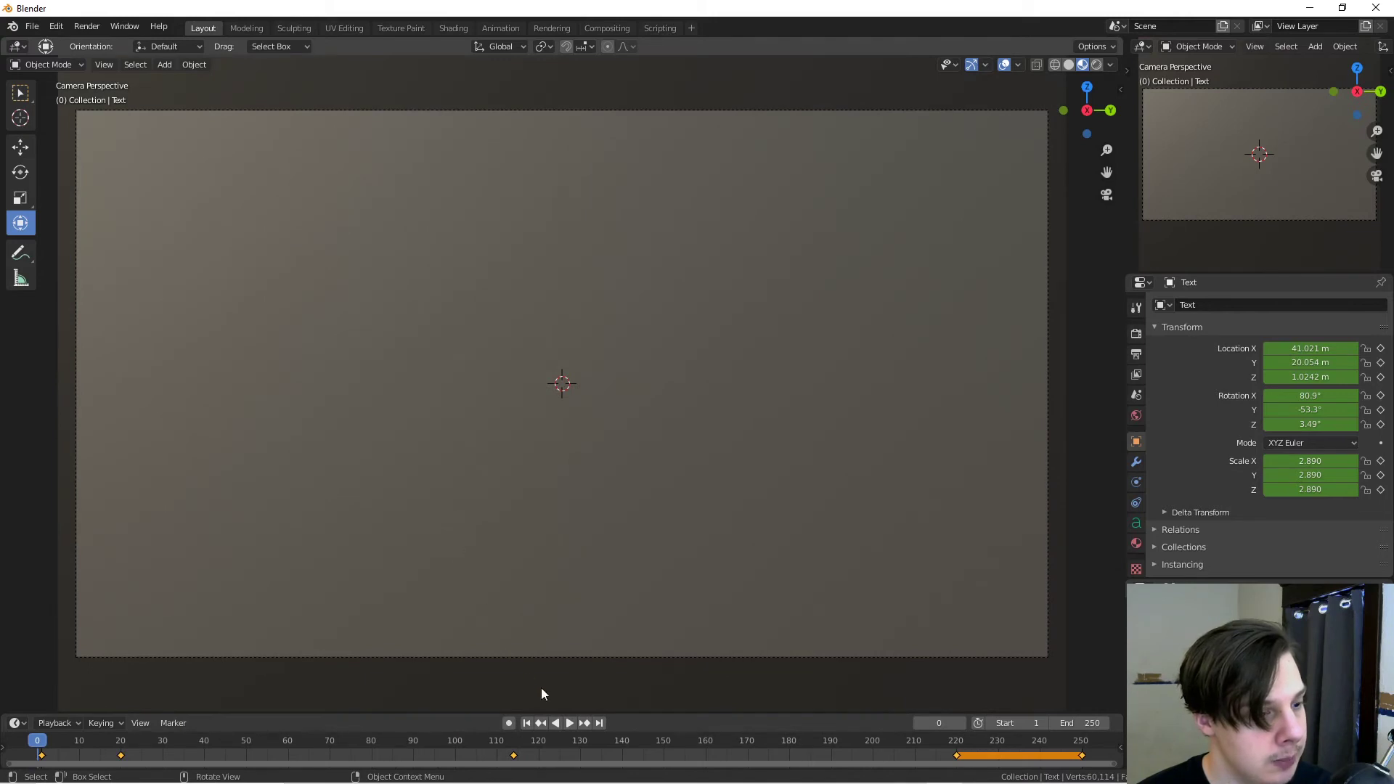
pyautogui.click(569, 723)
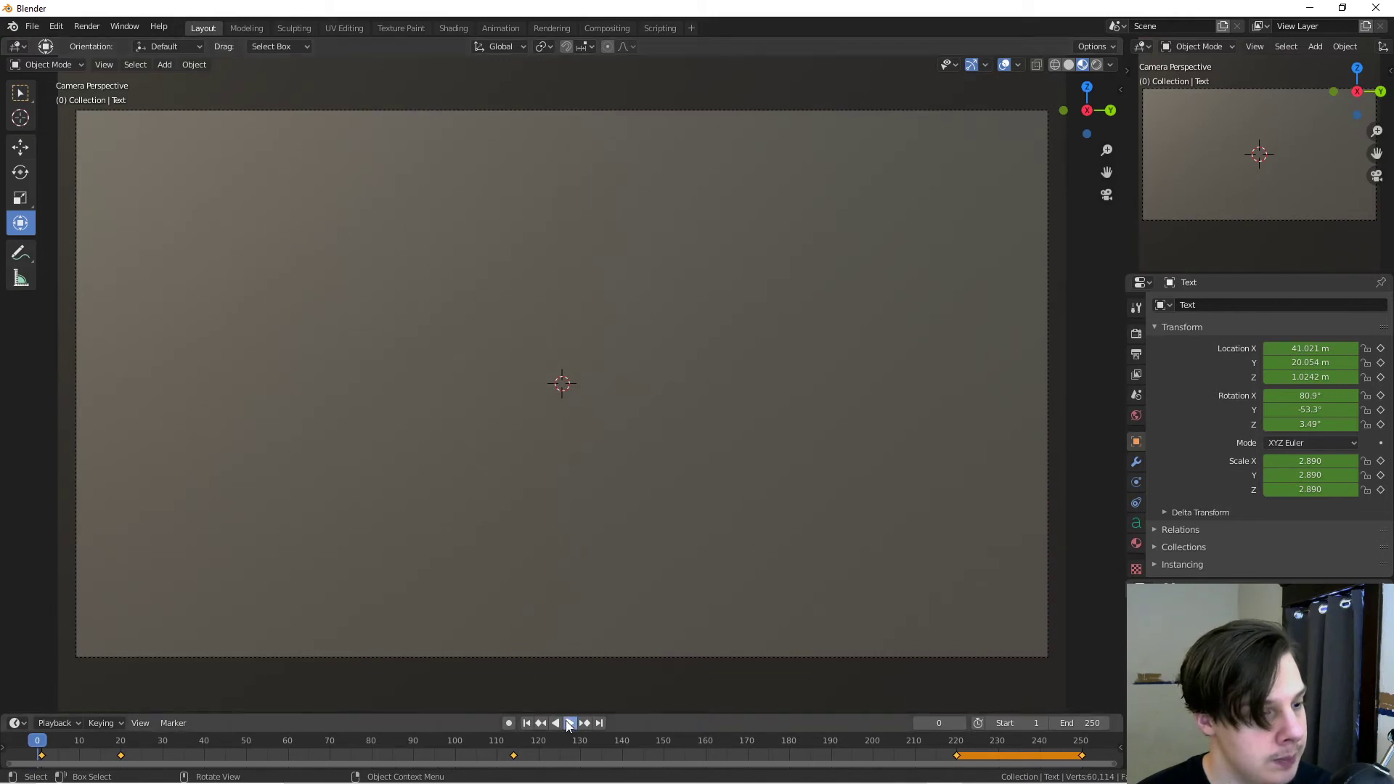
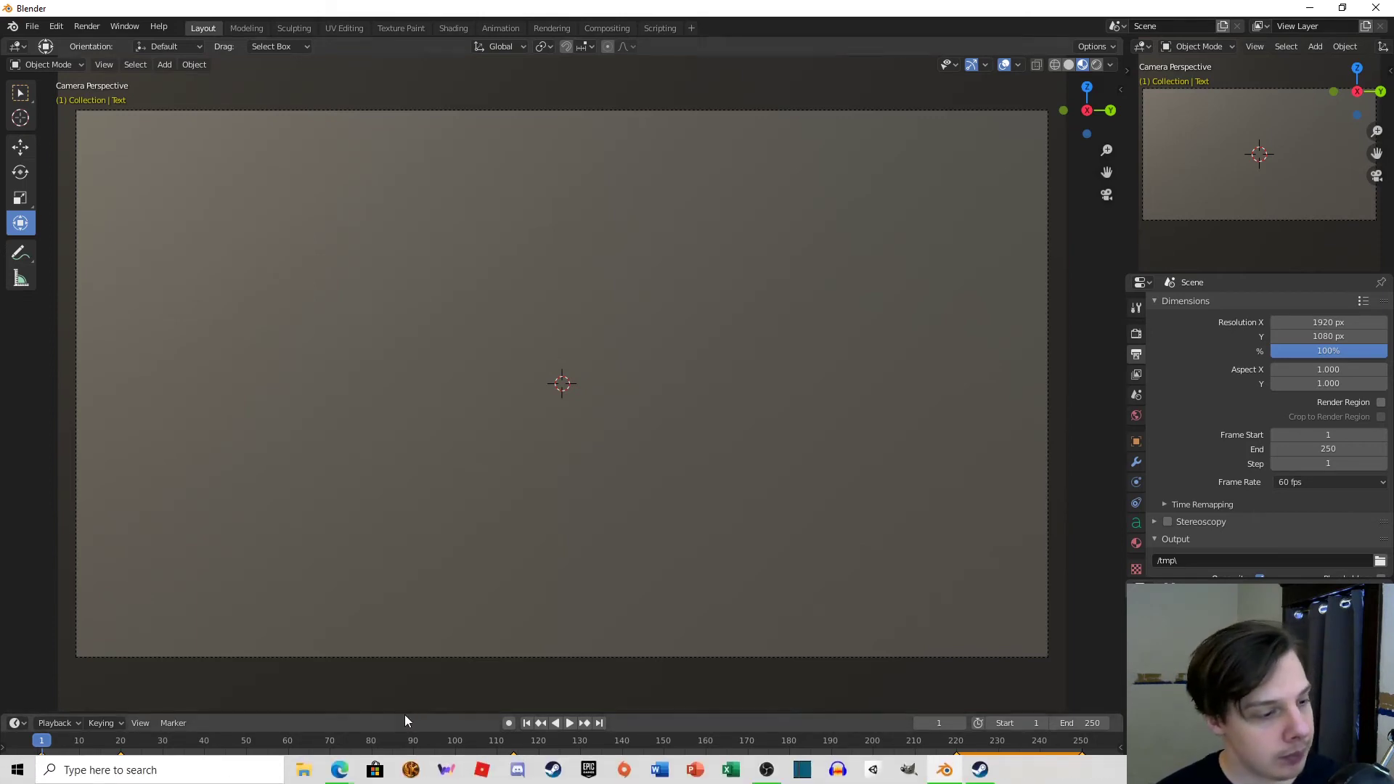
# Step: Set the Cycles render device to GPU Compute
pyautogui.scroll(-1, 597, 433)
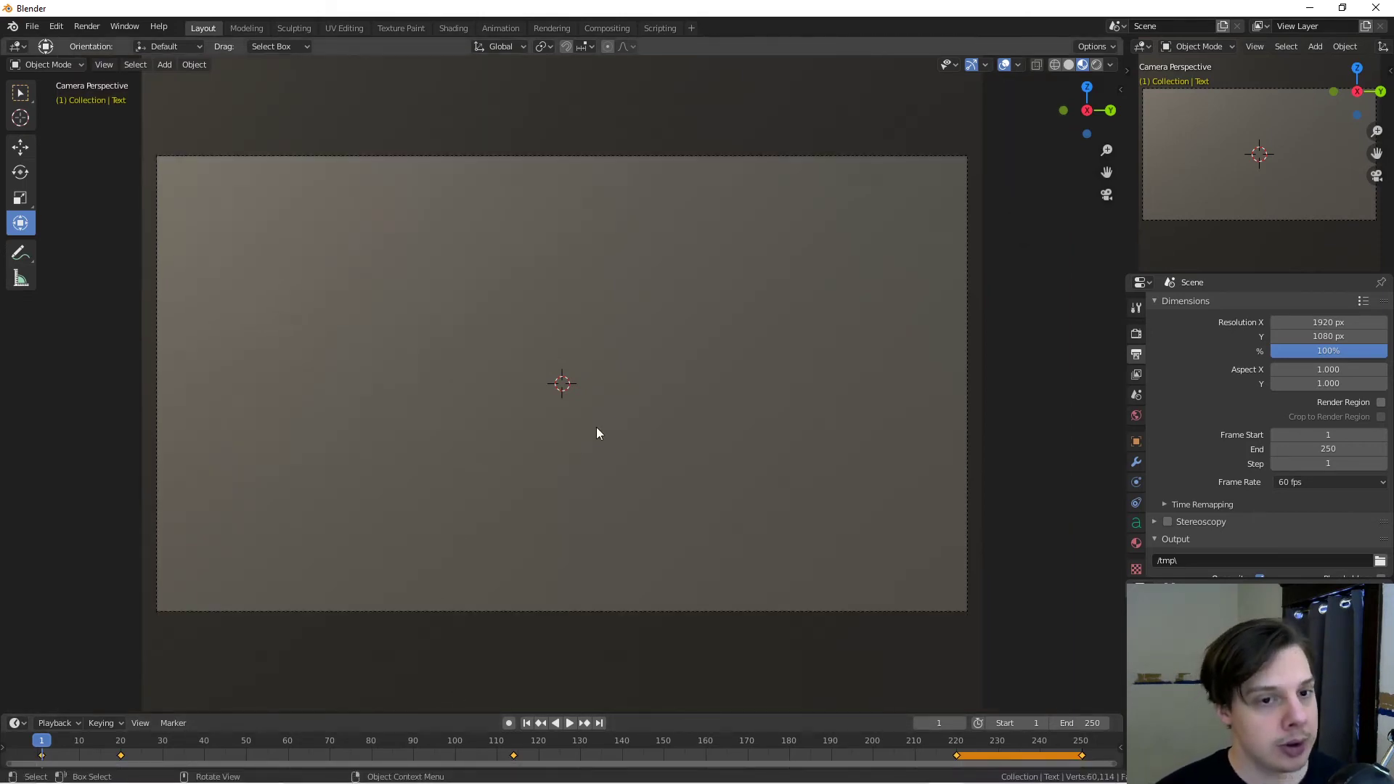
pyautogui.click(1139, 333)
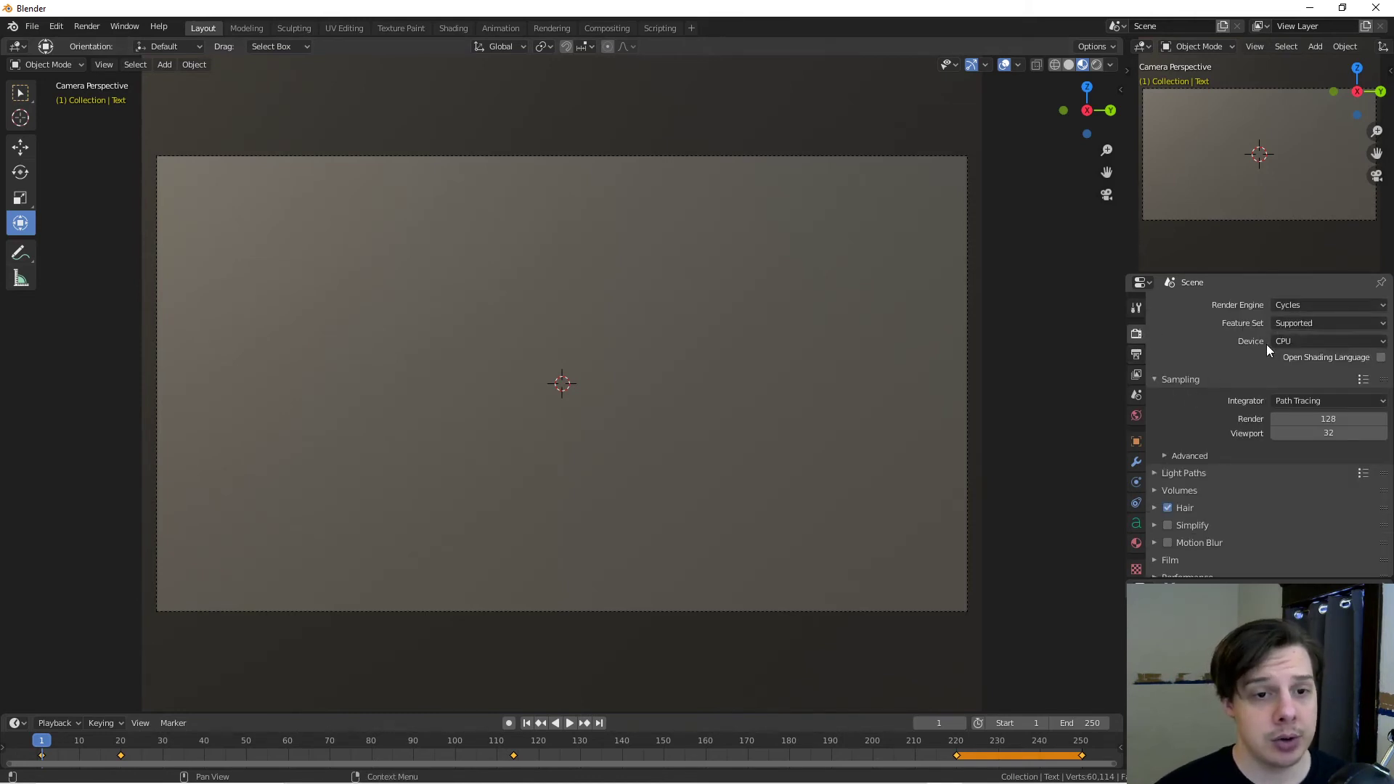
pyautogui.click(1288, 340)
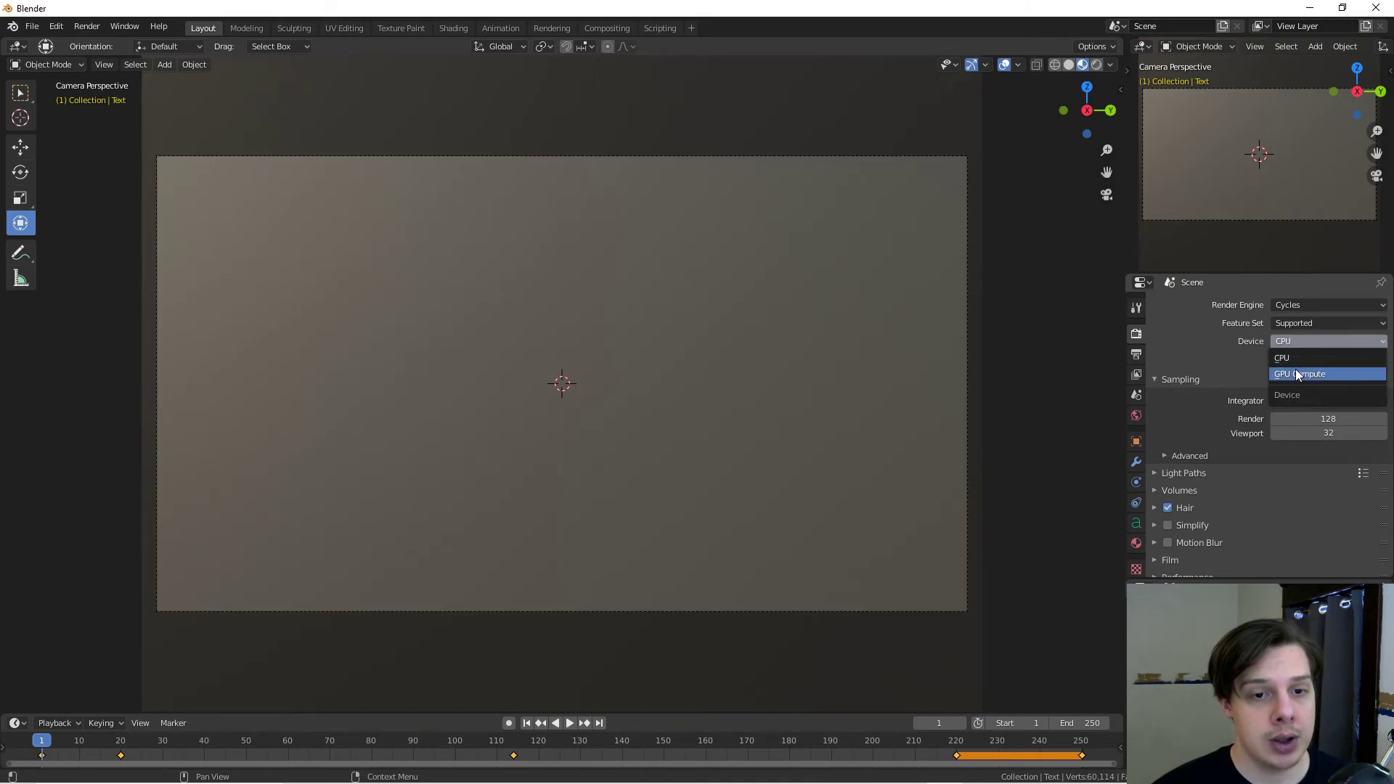
pyautogui.click(1296, 369)
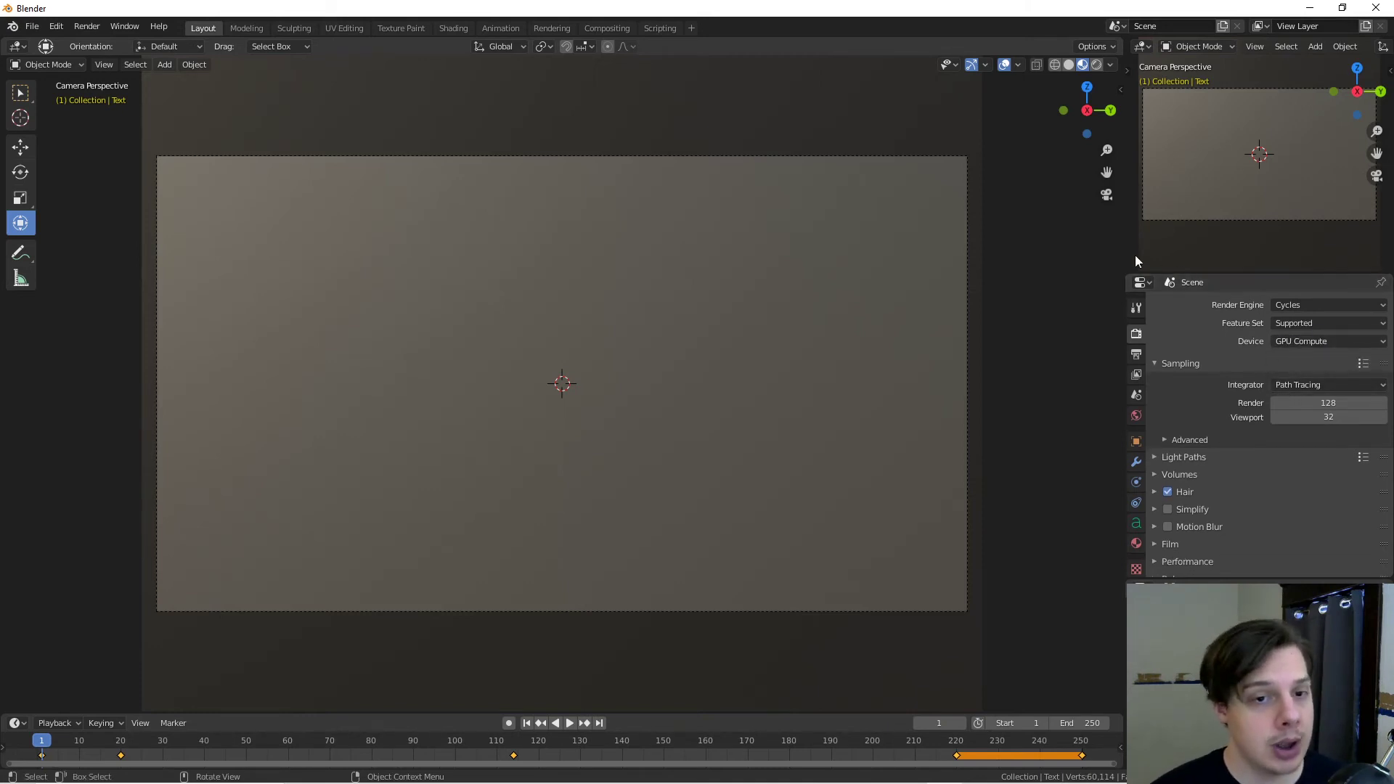
# Step: Check the GeForce GTX 1050 Ti and AMD FX-6300 entries under the CUDA Cycles render devices in the system preferences, and close the preferences
pyautogui.click(31, 26)
pyautogui.moveTo(96, 263)
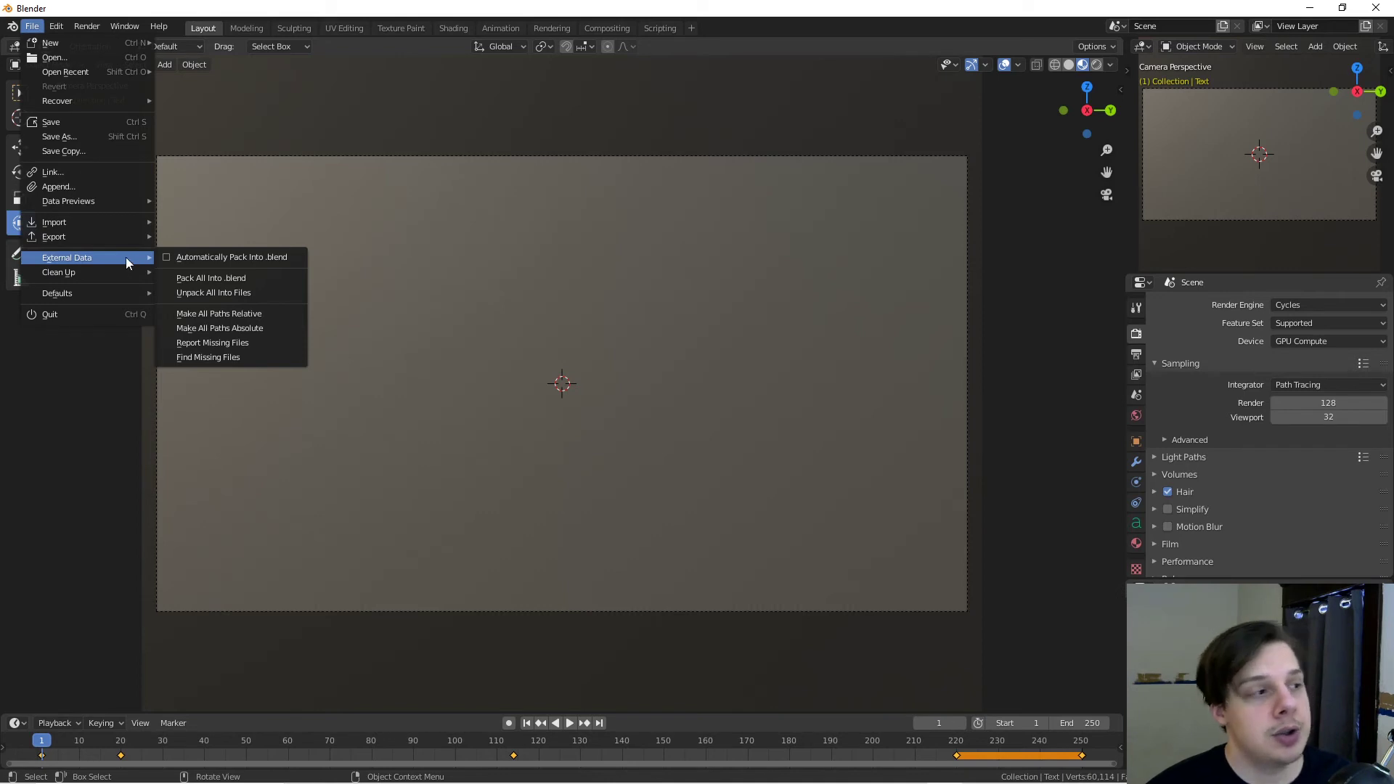
pyautogui.moveTo(101, 295)
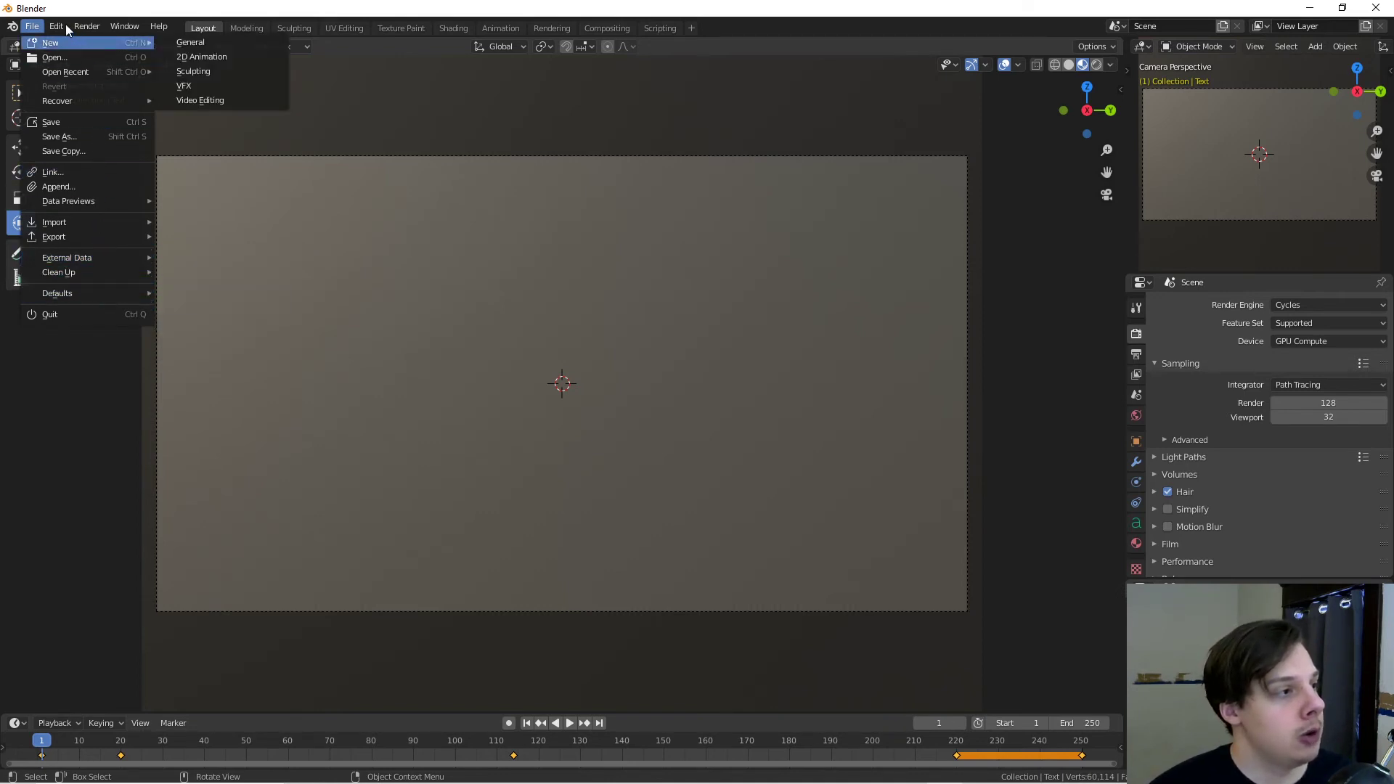
pyautogui.moveTo(65, 24)
pyautogui.click(81, 229)
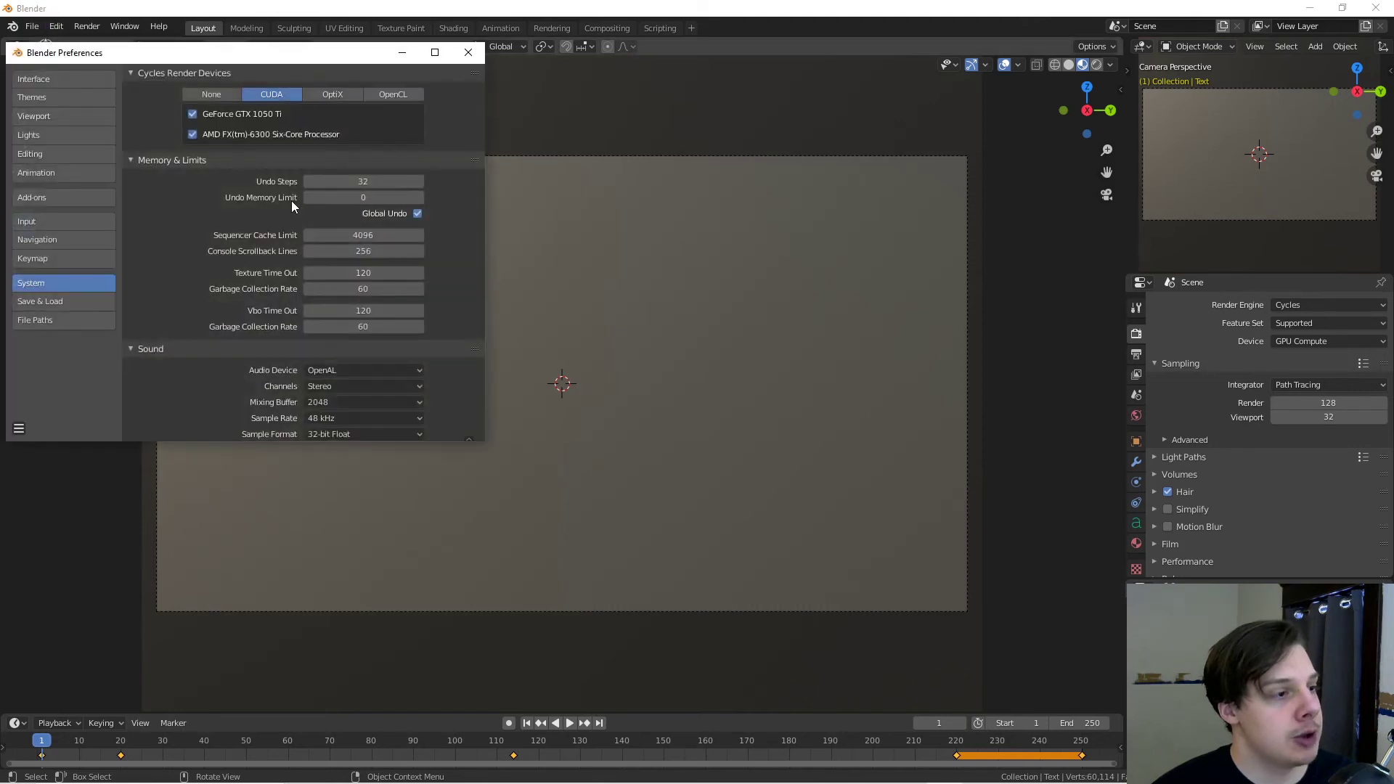
pyautogui.moveTo(250, 60); pyautogui.dragTo(442, 91)
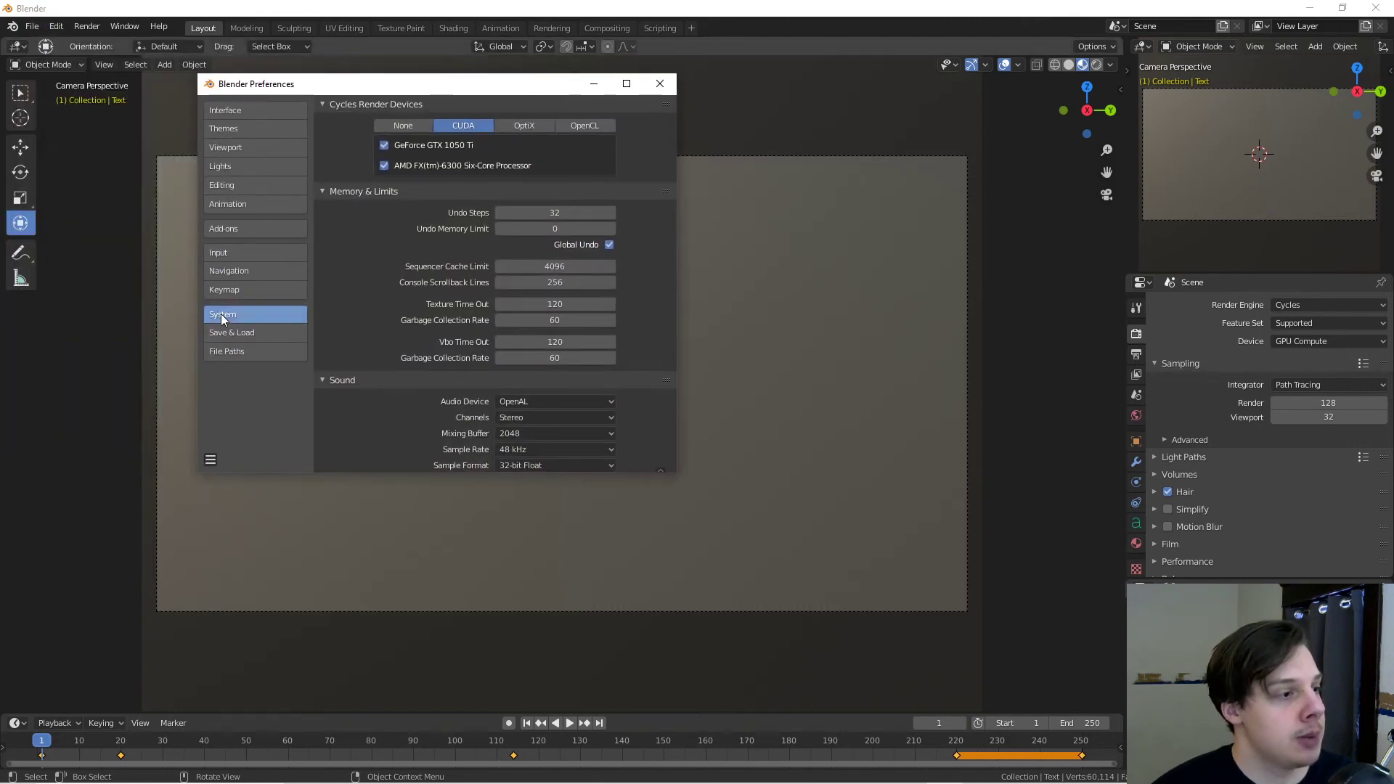
pyautogui.click(395, 146)
pyautogui.click(385, 148)
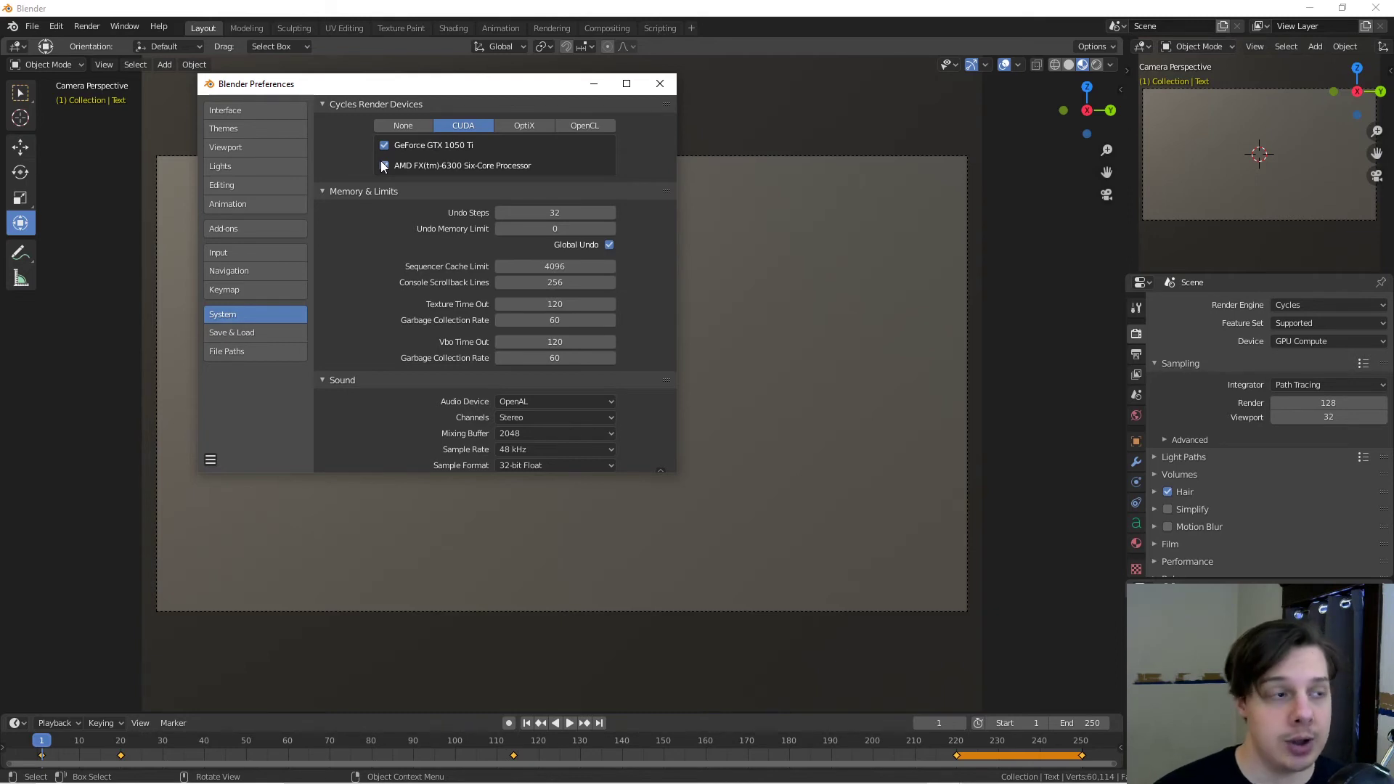
pyautogui.click(385, 165)
pyautogui.click(664, 85)
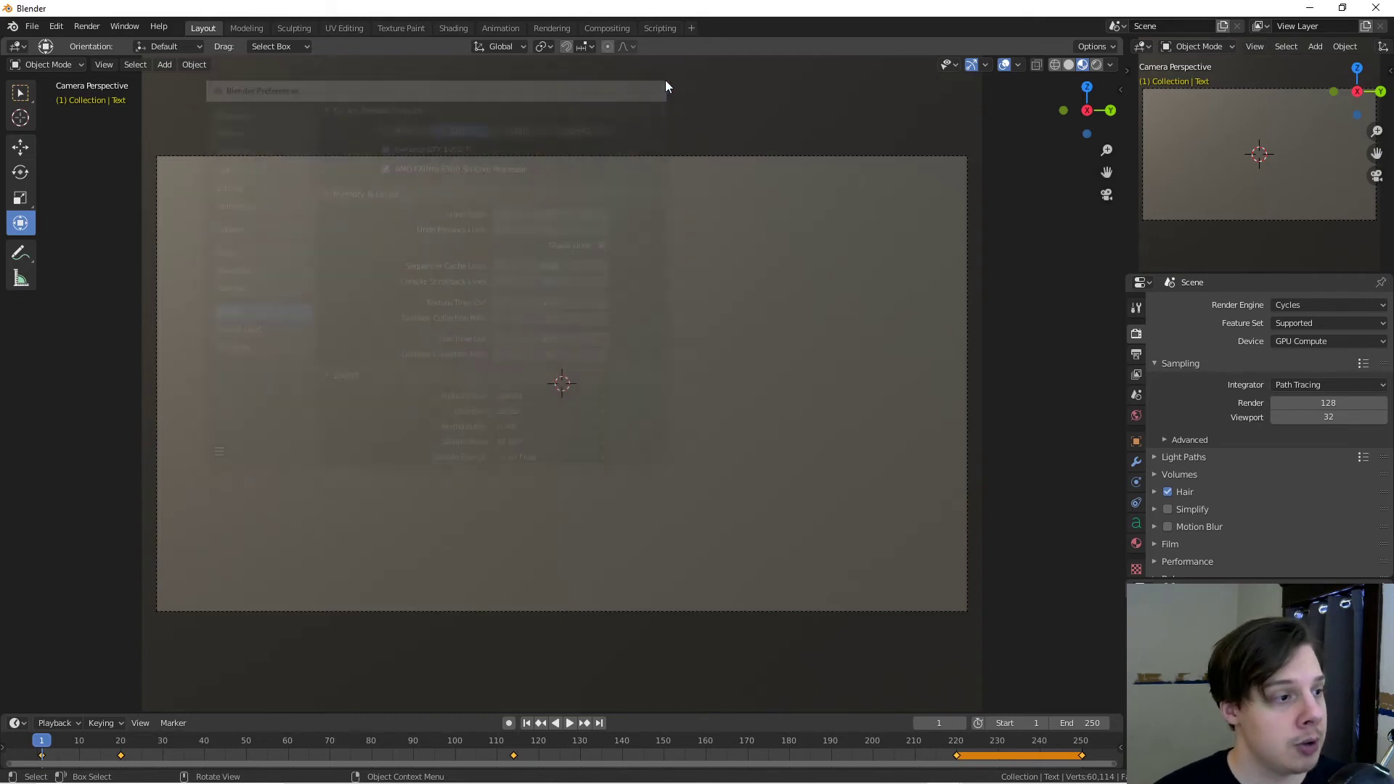
# Step: Examine the output dimensions, frame range and file format, and look through the view layer pass settings
pyautogui.click(1137, 354)
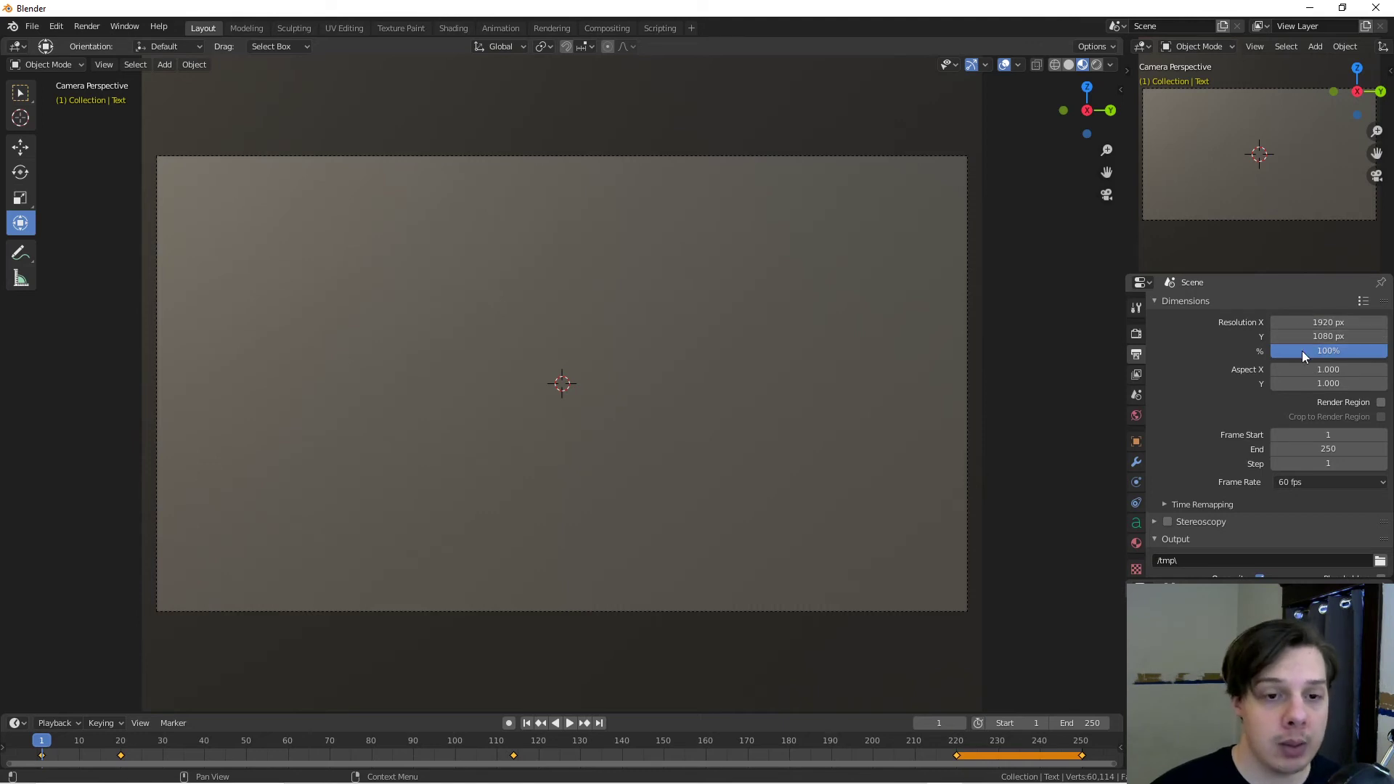
pyautogui.scroll(-2, 1283, 400)
pyautogui.scroll(-2, 1282, 406)
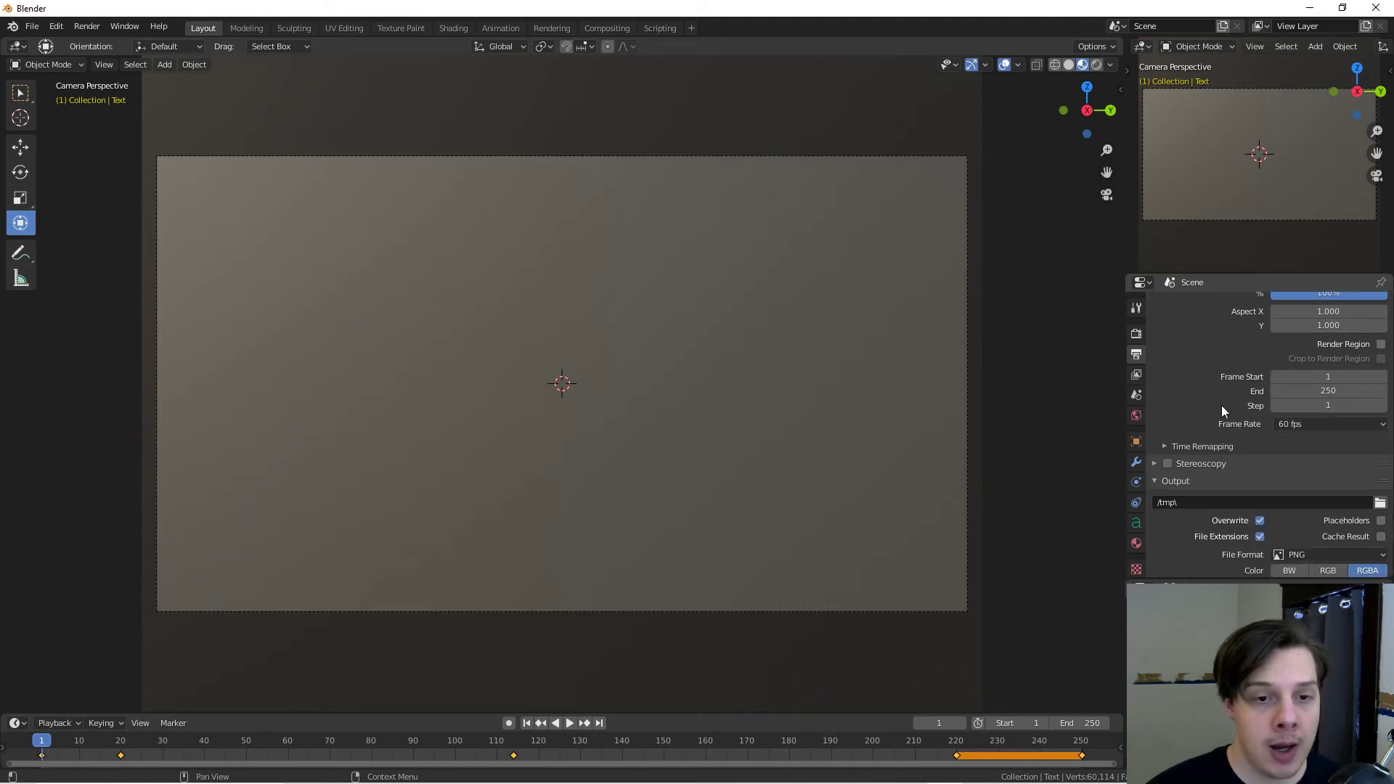
pyautogui.scroll(4, 1236, 385)
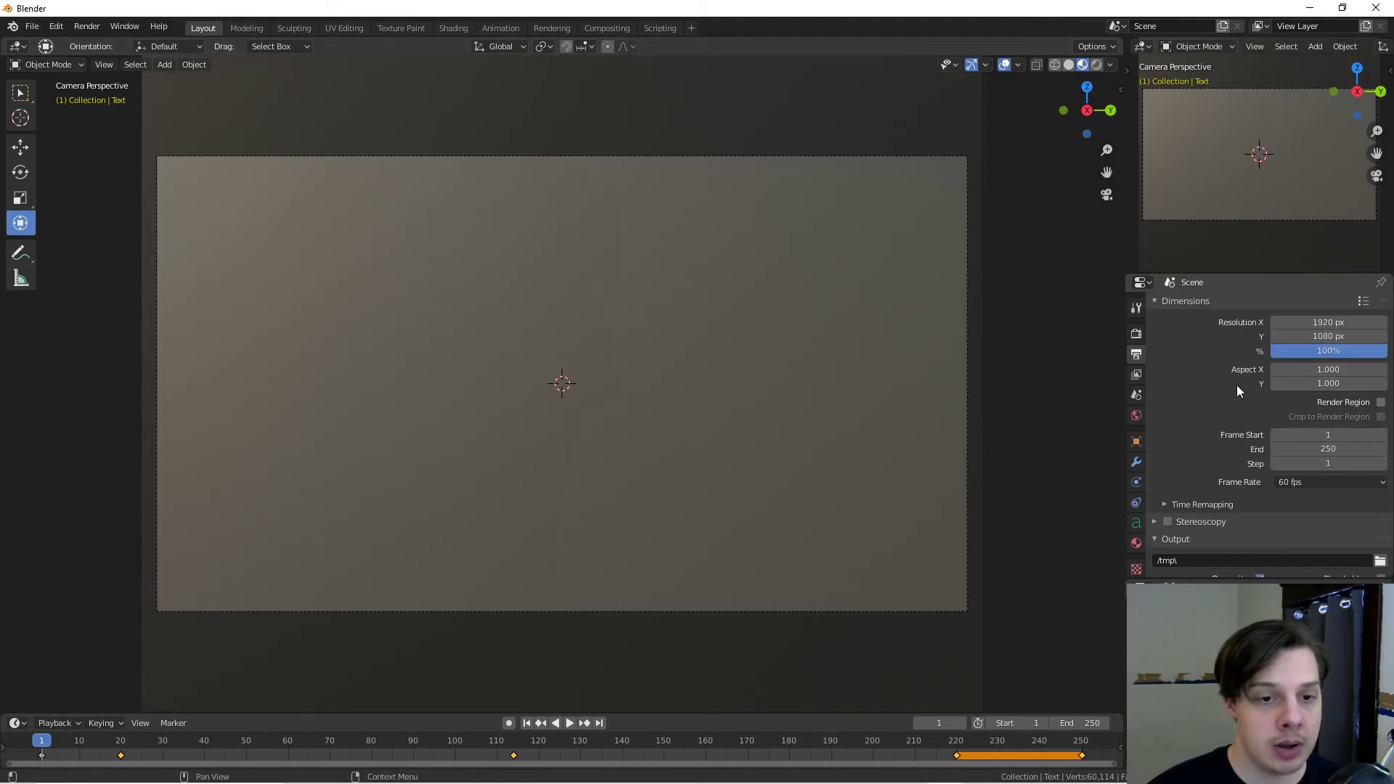
pyautogui.click(1138, 373)
pyautogui.scroll(-8, 1214, 403)
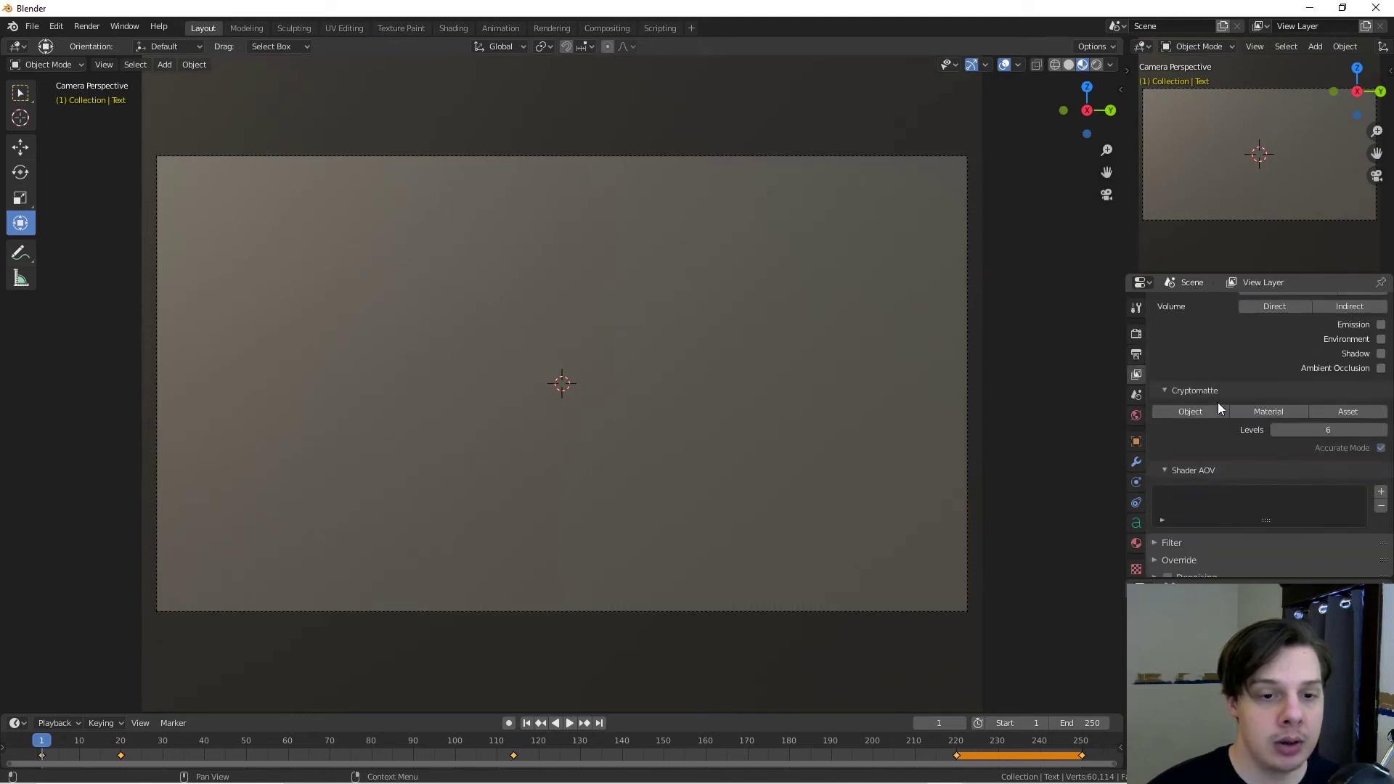
pyautogui.scroll(6, 1220, 403)
pyautogui.scroll(2, 1221, 402)
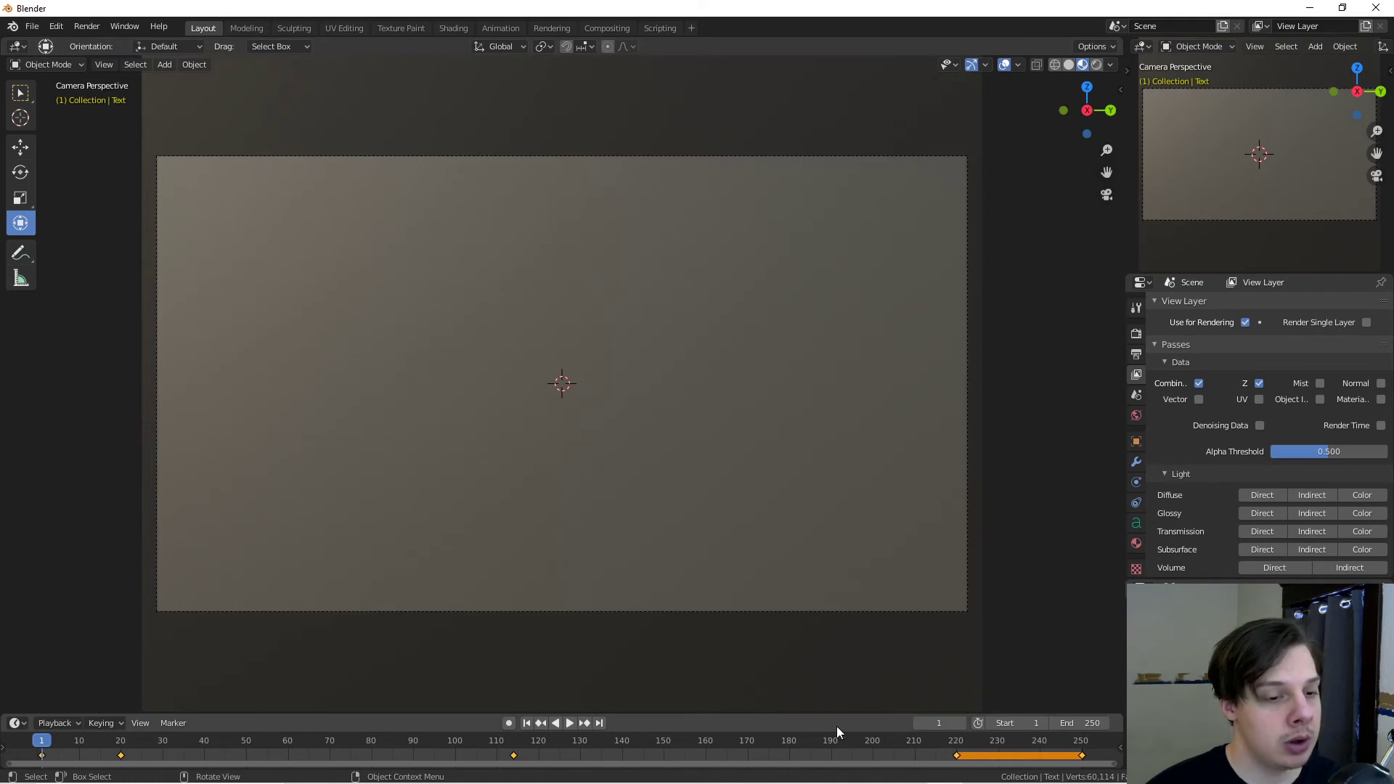
# Step: Deselect the timeline keyframes and play the animation from an angled perspective view, stopping at frame 231
pyautogui.moveTo(973, 752); pyautogui.dragTo(986, 754)
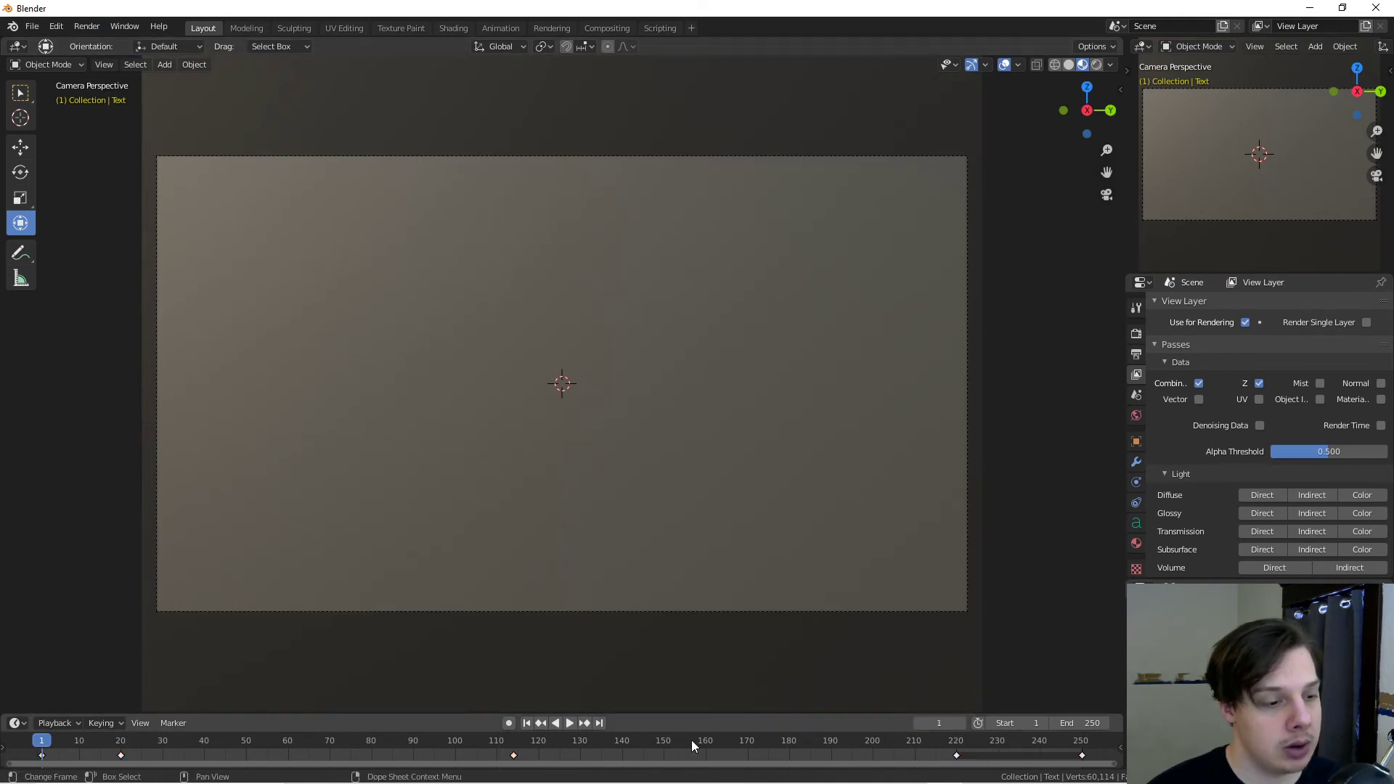
pyautogui.moveTo(523, 551); pyautogui.dragTo(601, 704, button='middle')
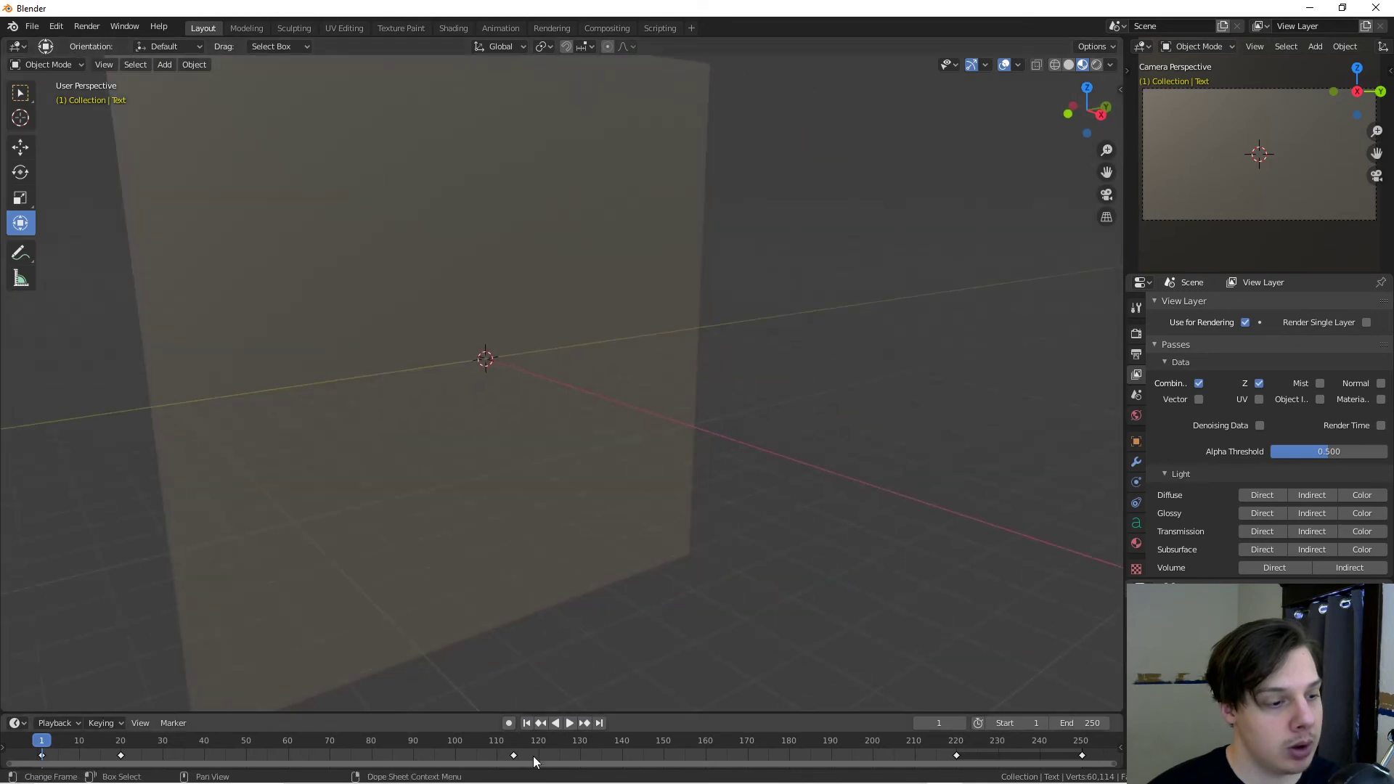
pyautogui.press('space')
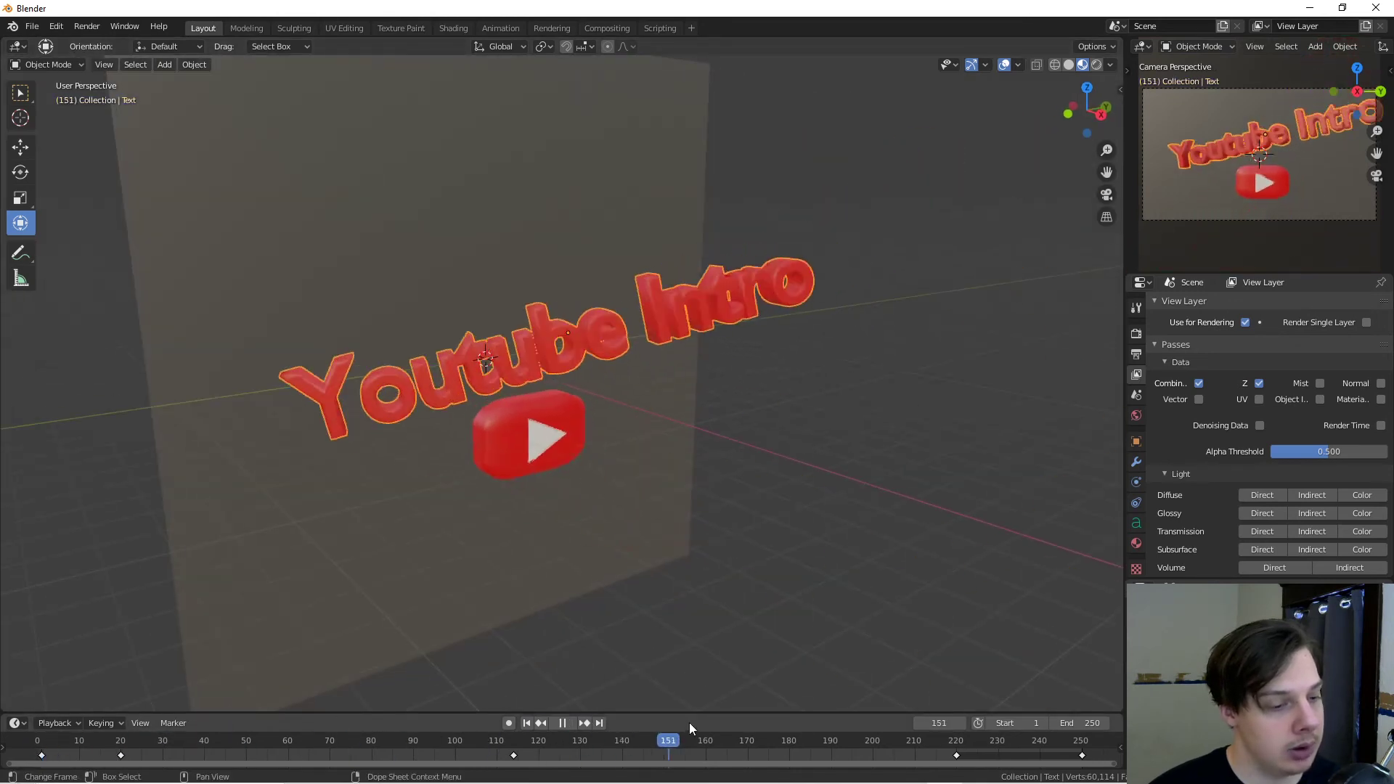
pyautogui.press('space')
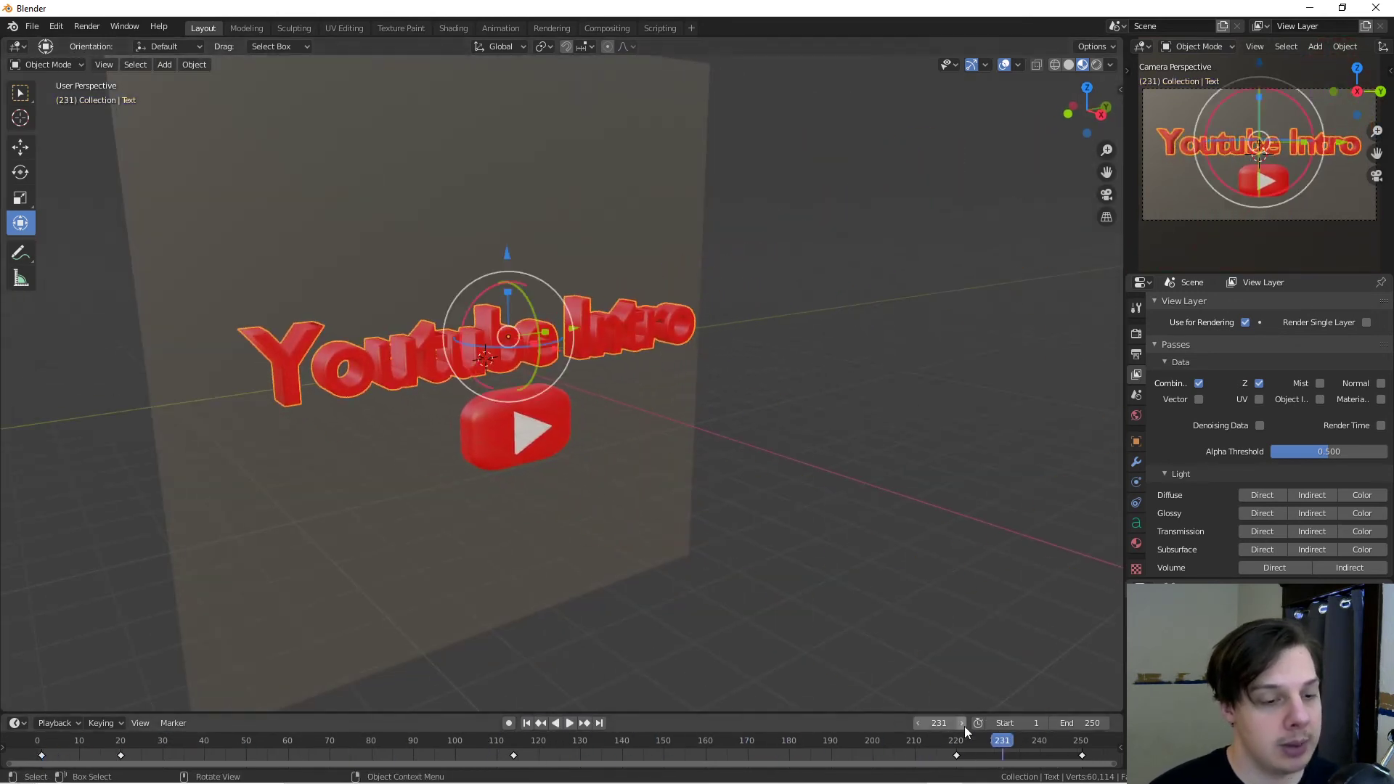
# Step: Render a test image of frame 231 to check the scene's lighting, and exit the render
pyautogui.scroll(-5, 882, 613)
pyautogui.moveTo(882, 613); pyautogui.dragTo(774, 581, button='middle')
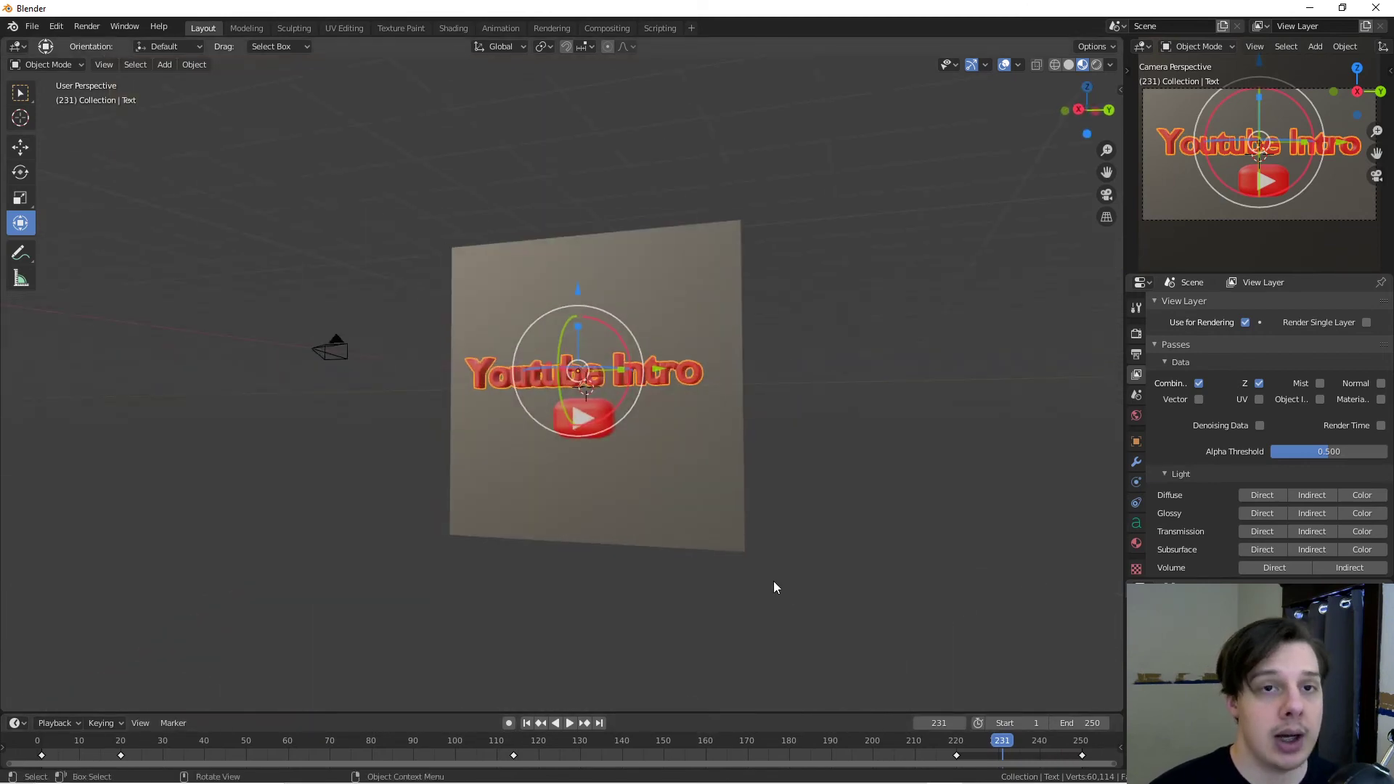
pyautogui.click(87, 26)
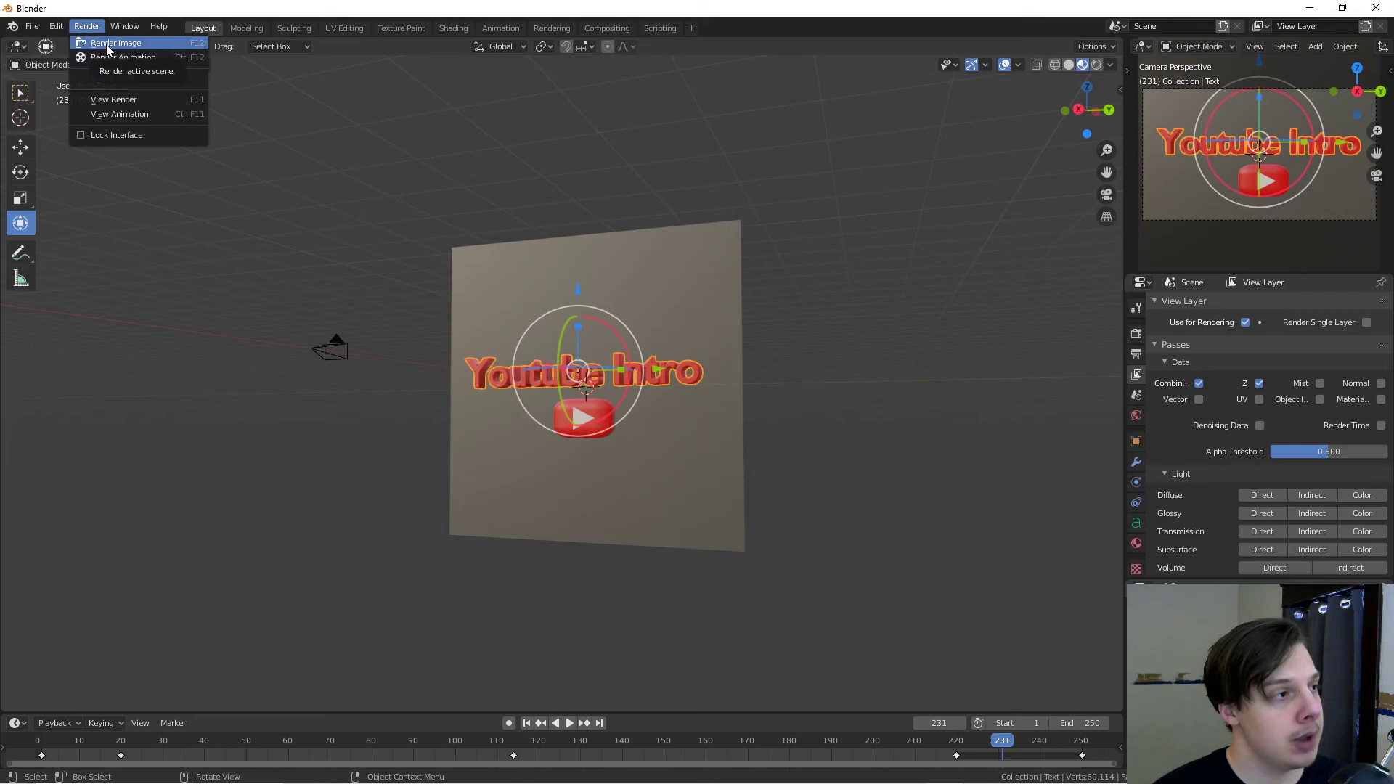
pyautogui.click(106, 45)
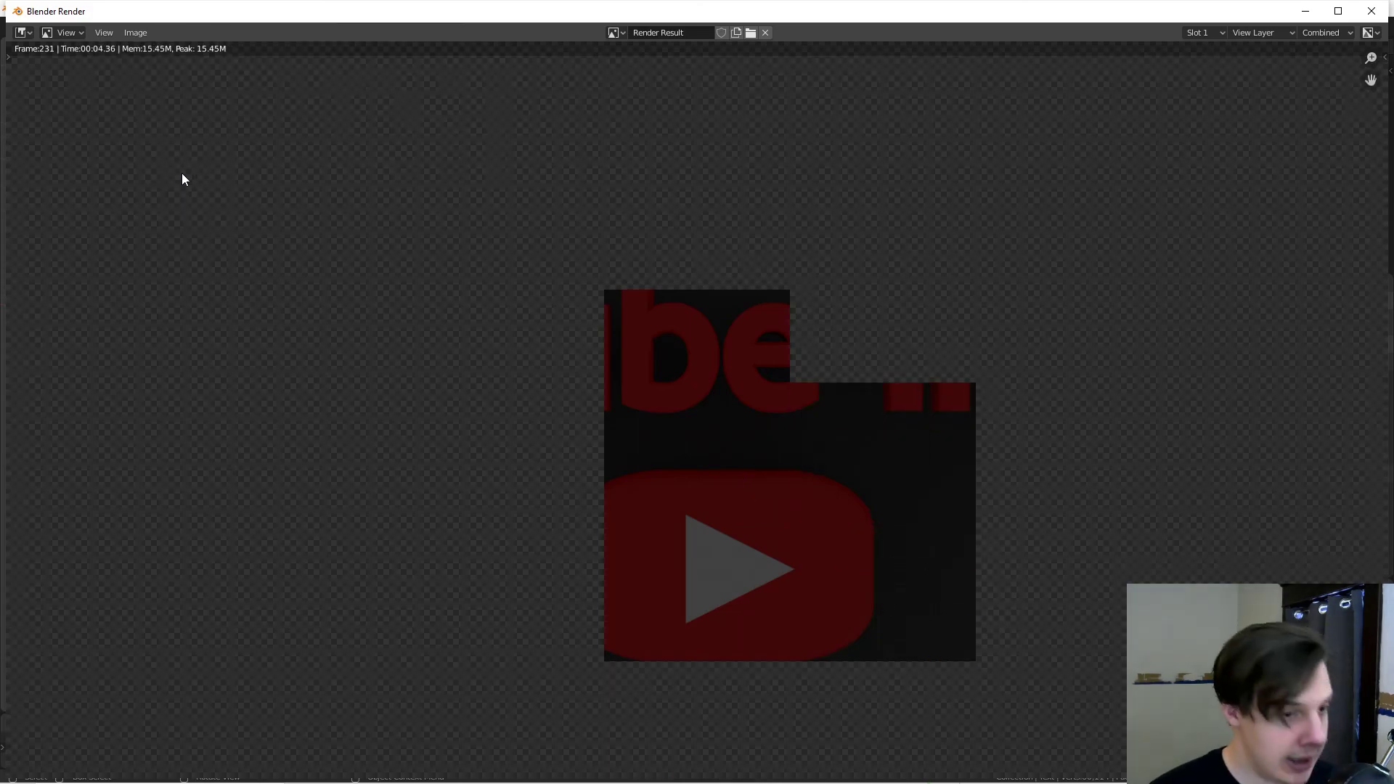
pyautogui.press('Escape')
# Step: Add an area light to the scene and scale it up uniformly
pyautogui.moveTo(185, 176); pyautogui.dragTo(321, 289, button='middle')
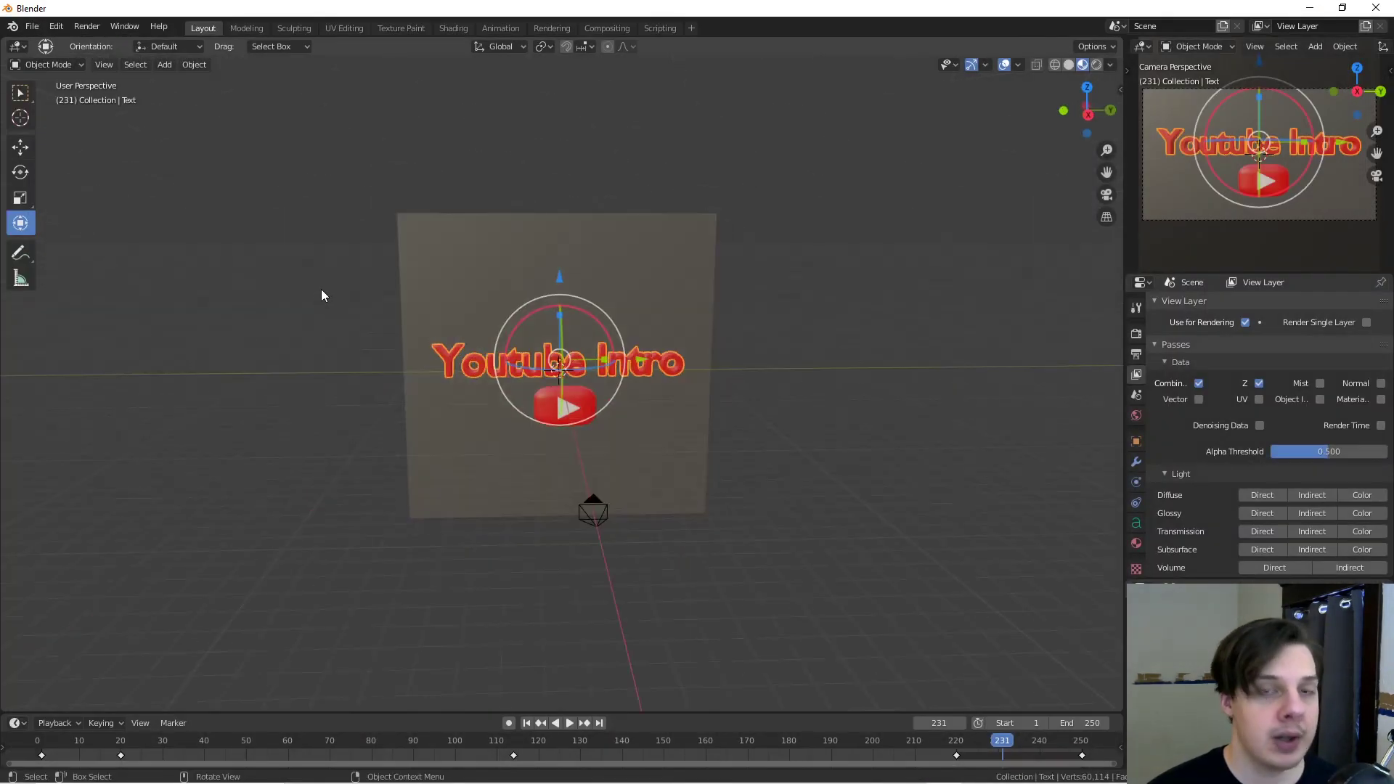
pyautogui.hotkey('shift', 'a')
pyautogui.moveTo(295, 332)
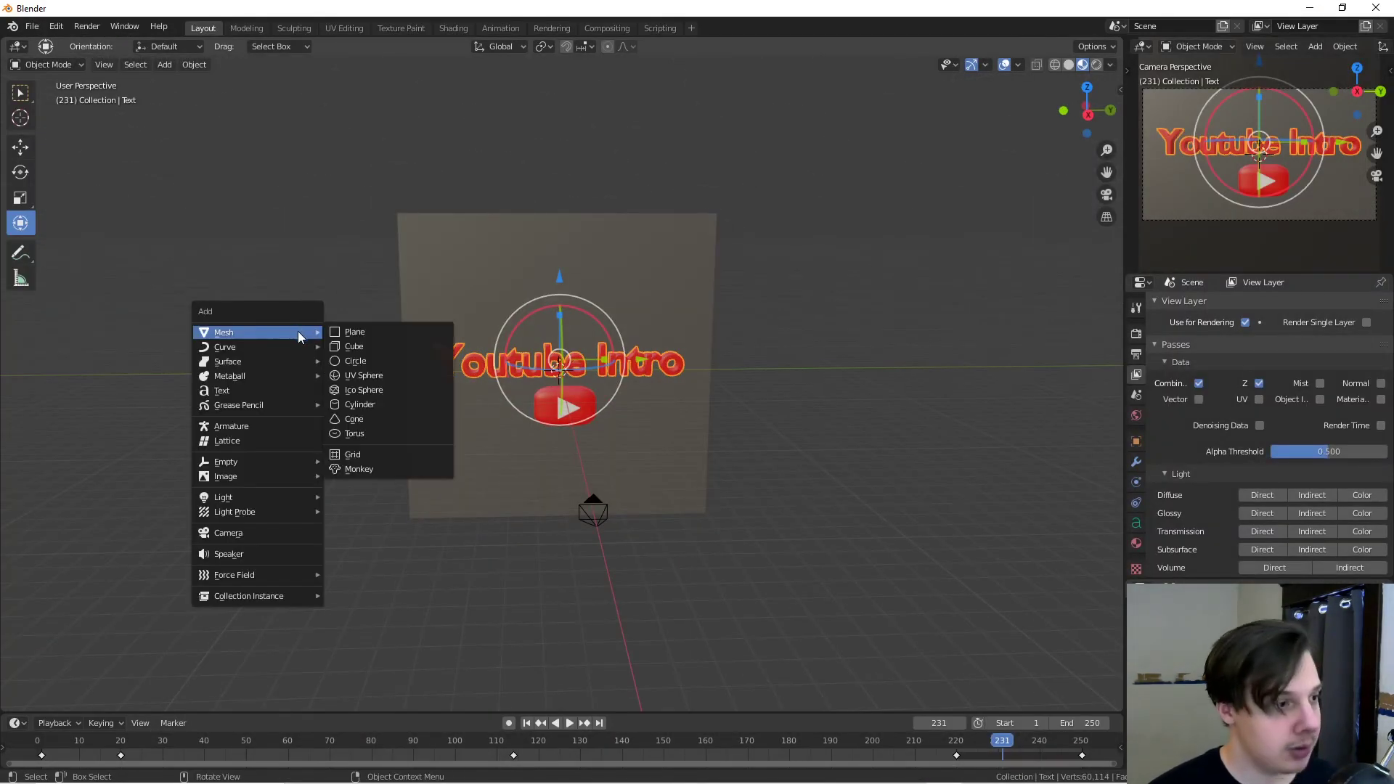
pyautogui.moveTo(291, 498)
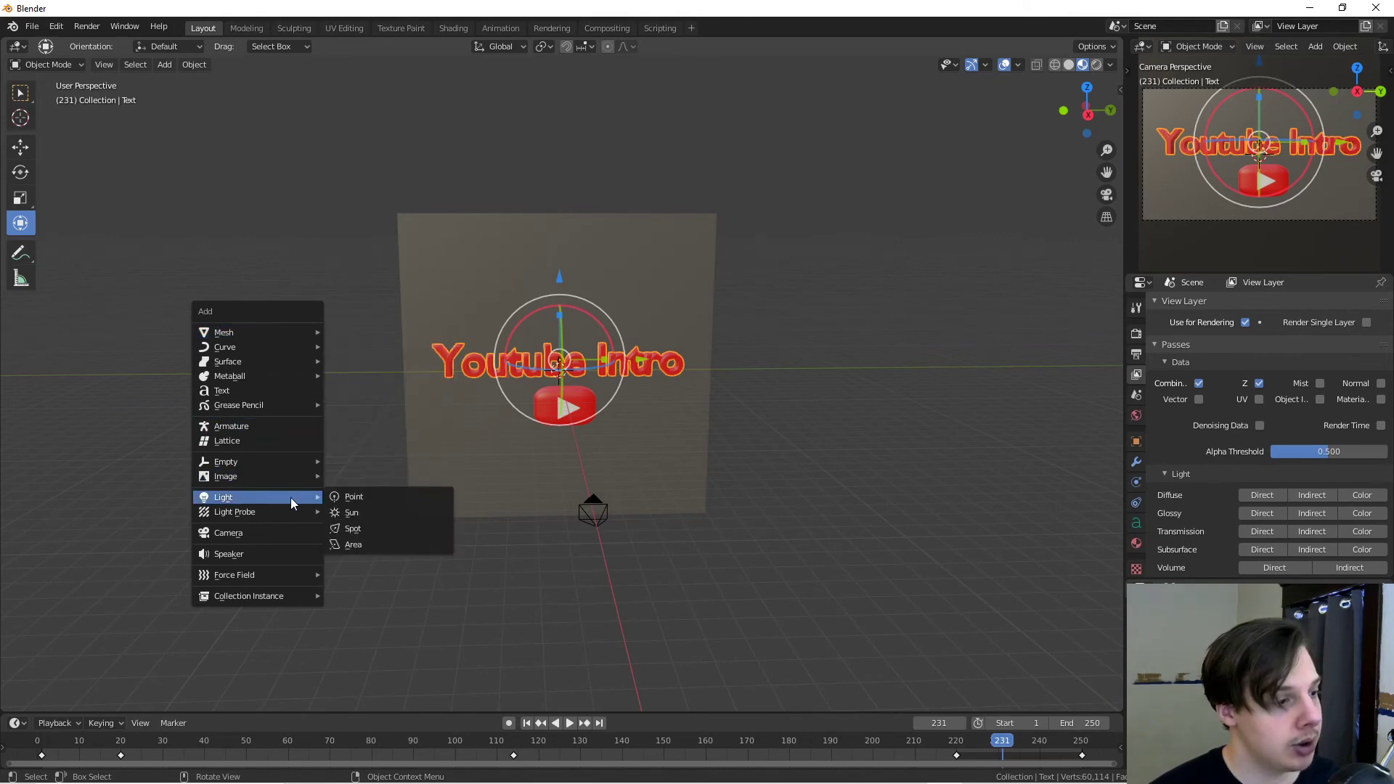
pyautogui.click(356, 544)
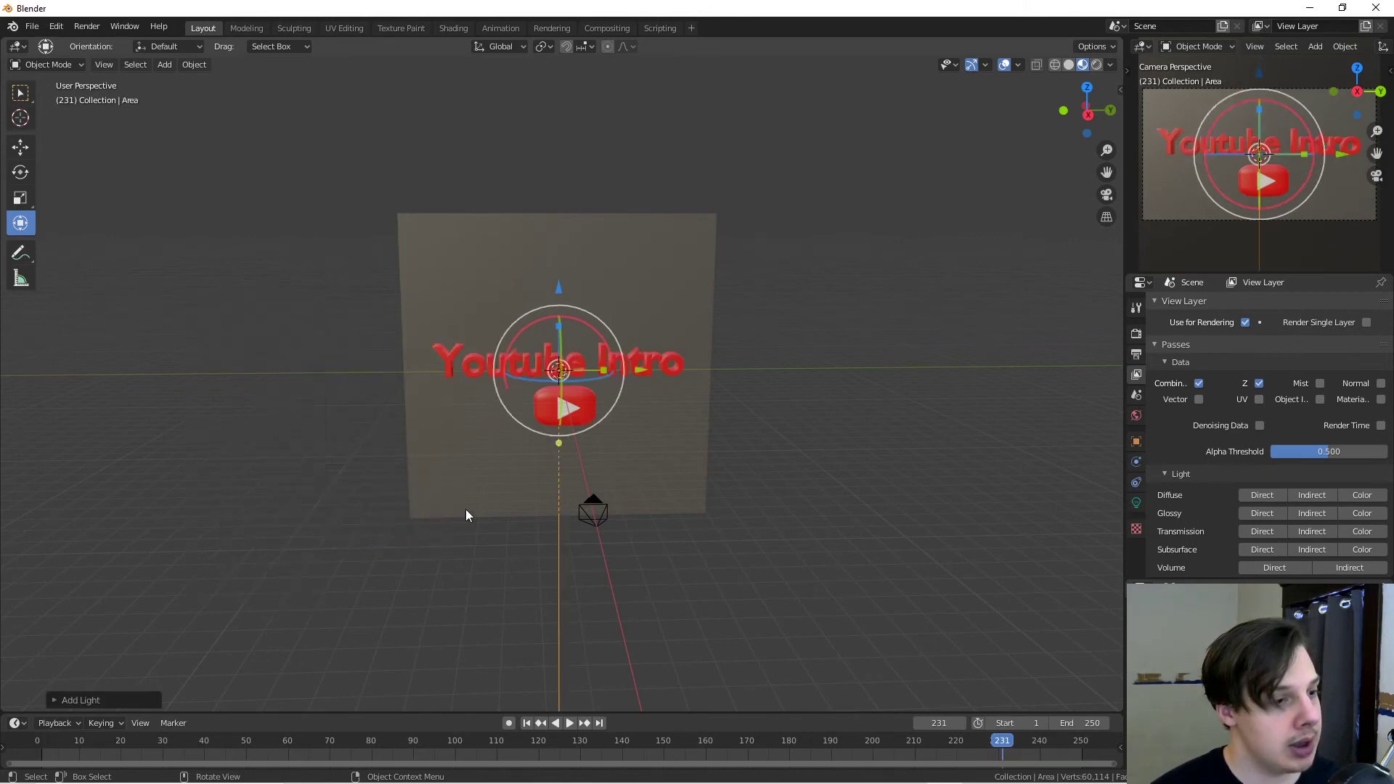
pyautogui.press('s')
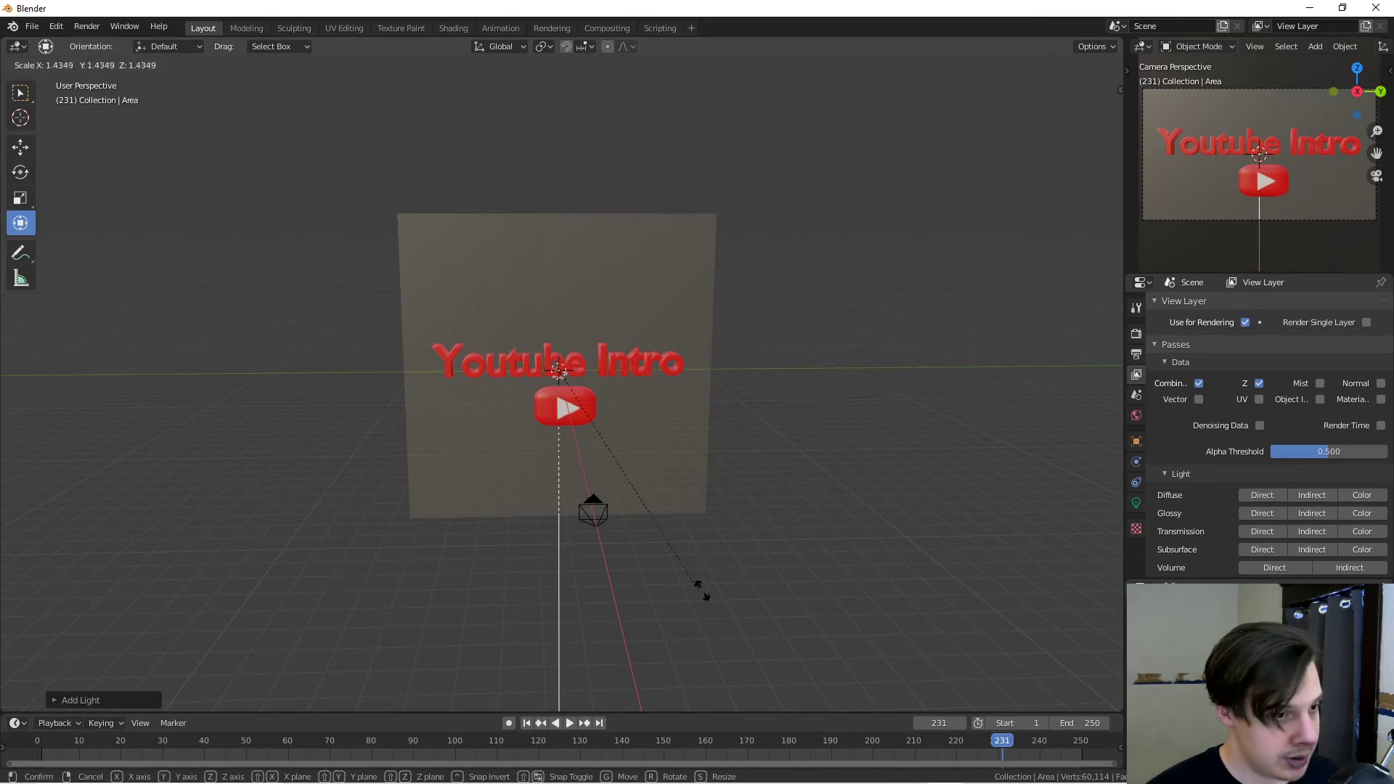
pyautogui.click(86, 708)
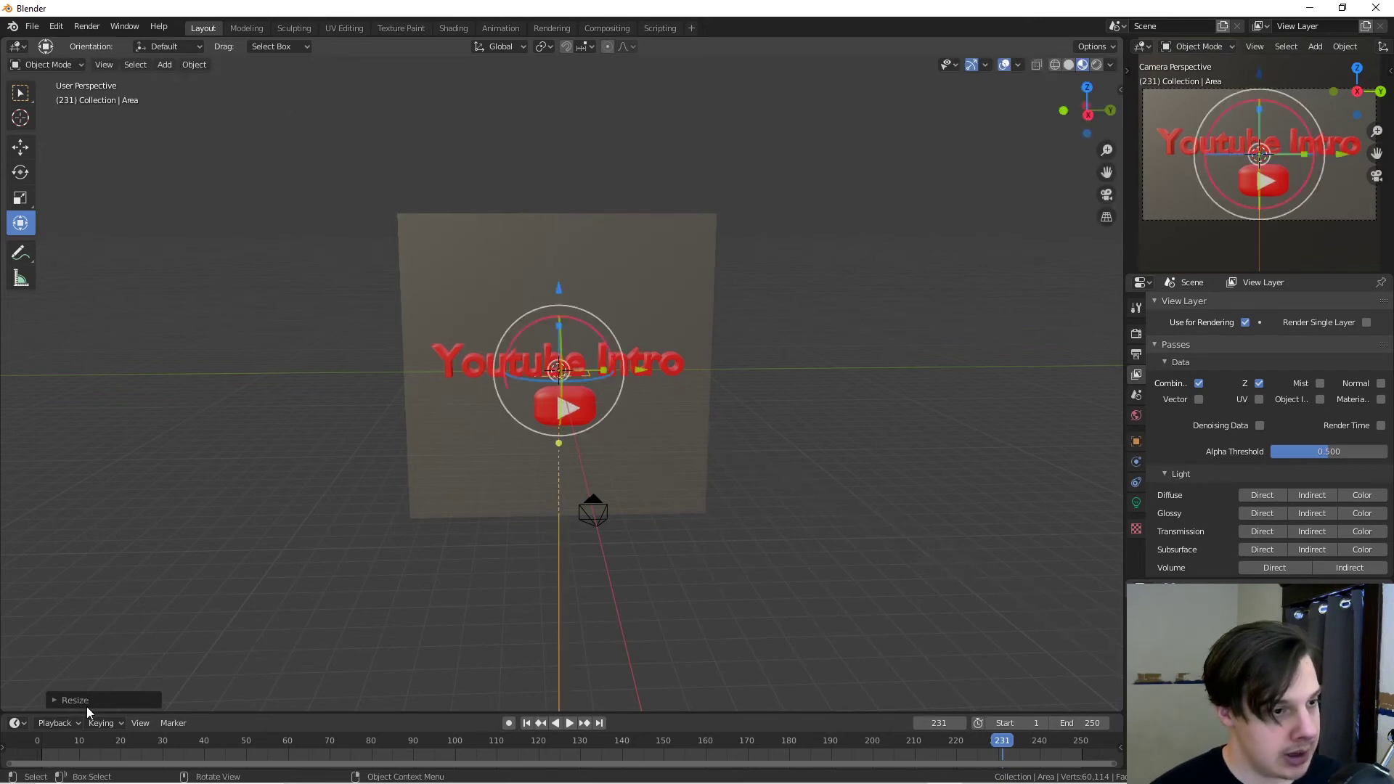
# Step: Raise the area light, then move and tilt it to the upper-left front of the wall, aimed at the play logo
pyautogui.moveTo(560, 289); pyautogui.dragTo(576, 67)
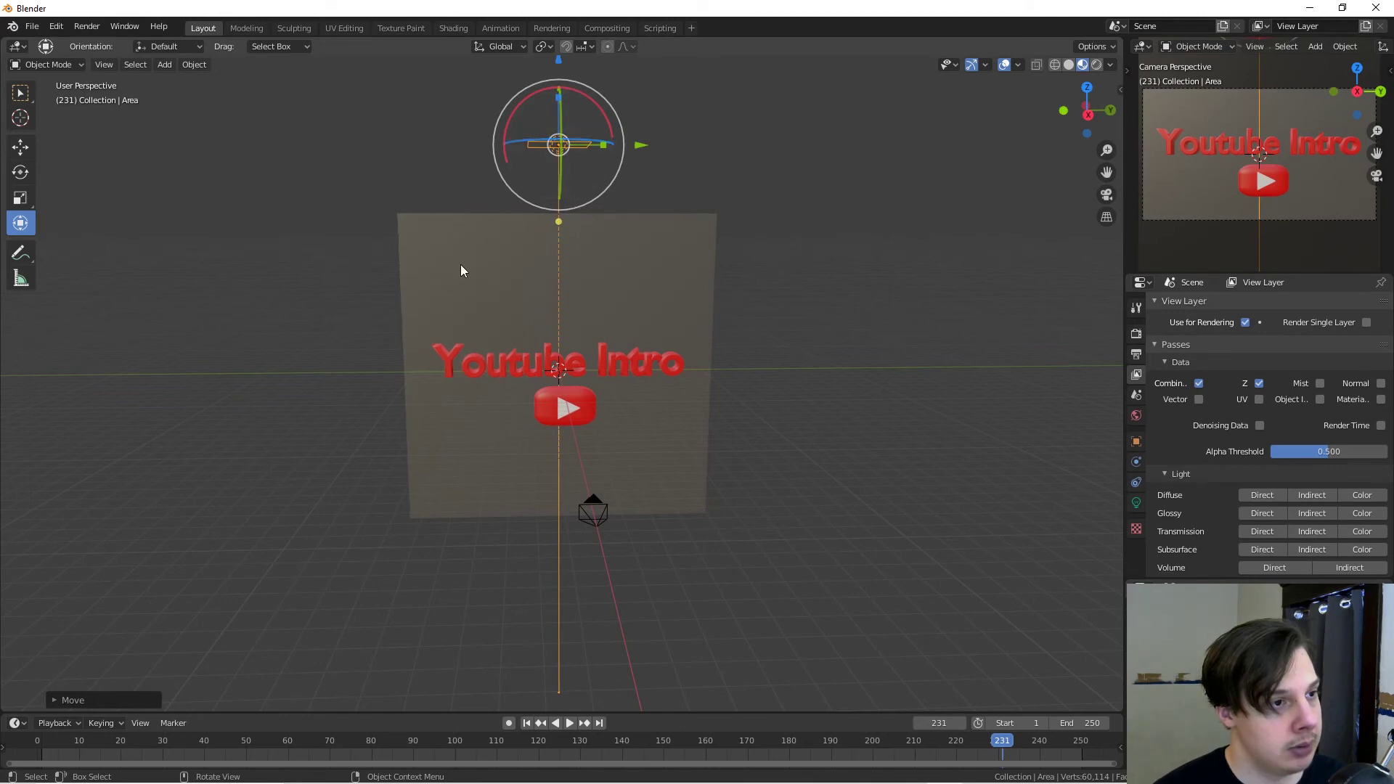
pyautogui.moveTo(461, 264); pyautogui.dragTo(367, 304, button='middle')
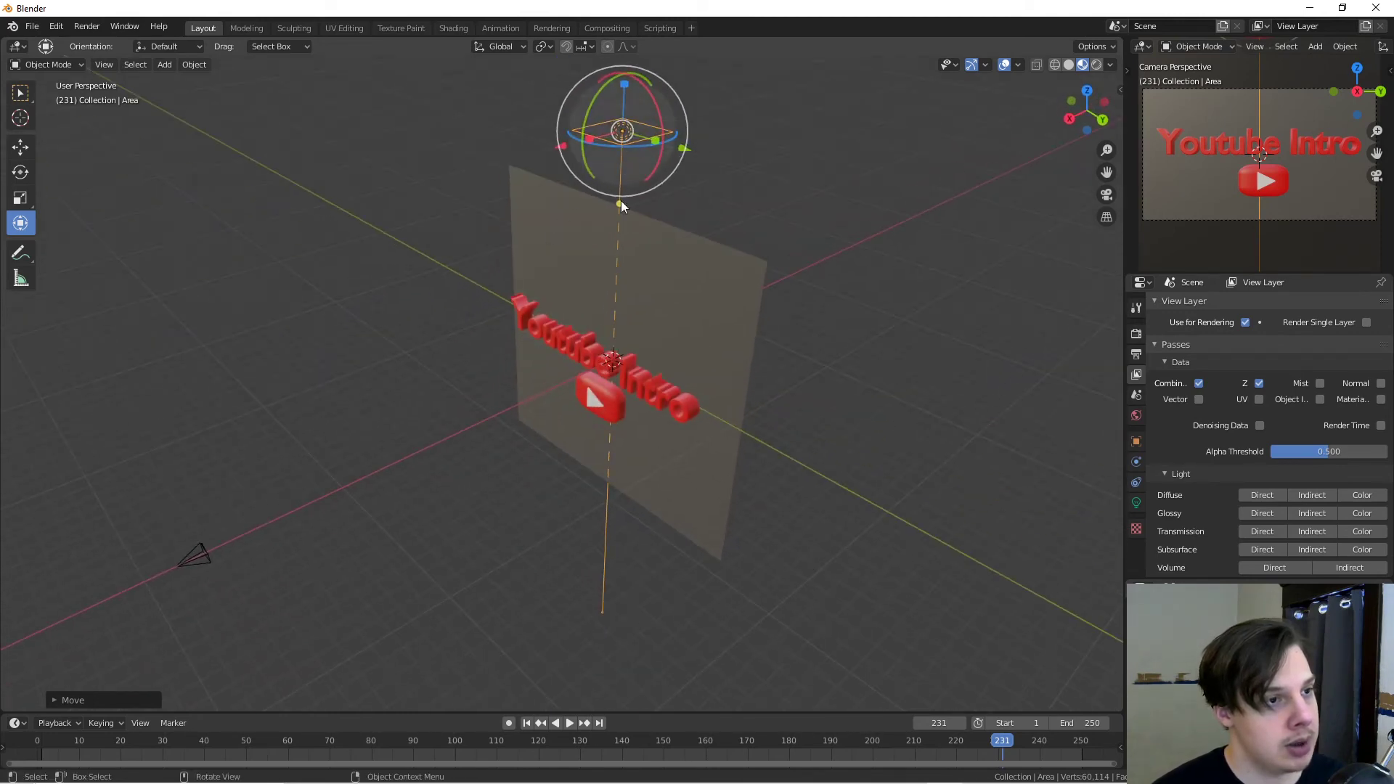
pyautogui.moveTo(621, 200); pyautogui.dragTo(585, 150, button='middle')
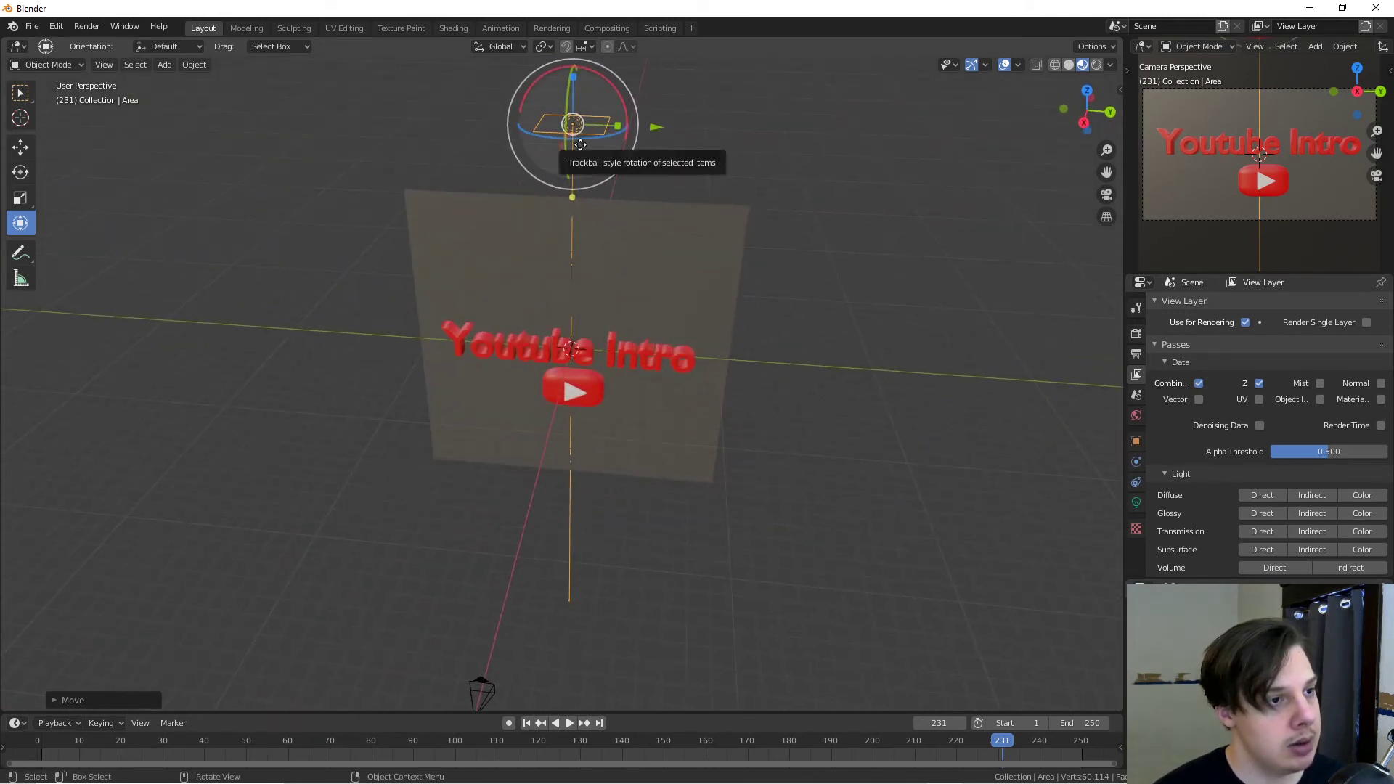
pyautogui.moveTo(539, 75); pyautogui.dragTo(533, 126)
pyautogui.moveTo(444, 148); pyautogui.dragTo(334, 272)
pyautogui.moveTo(356, 313); pyautogui.dragTo(617, 320, button='middle')
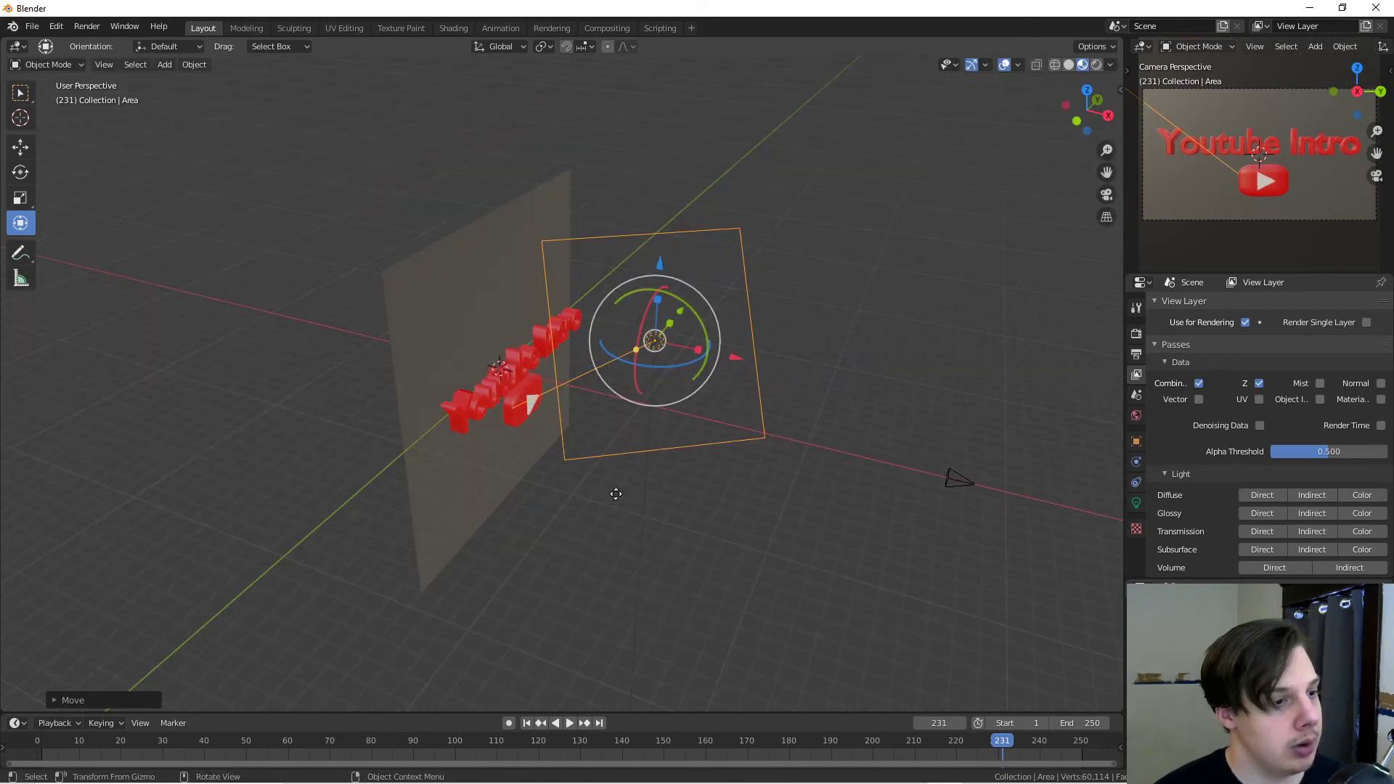
pyautogui.moveTo(616, 494); pyautogui.dragTo(476, 473, button='middle')
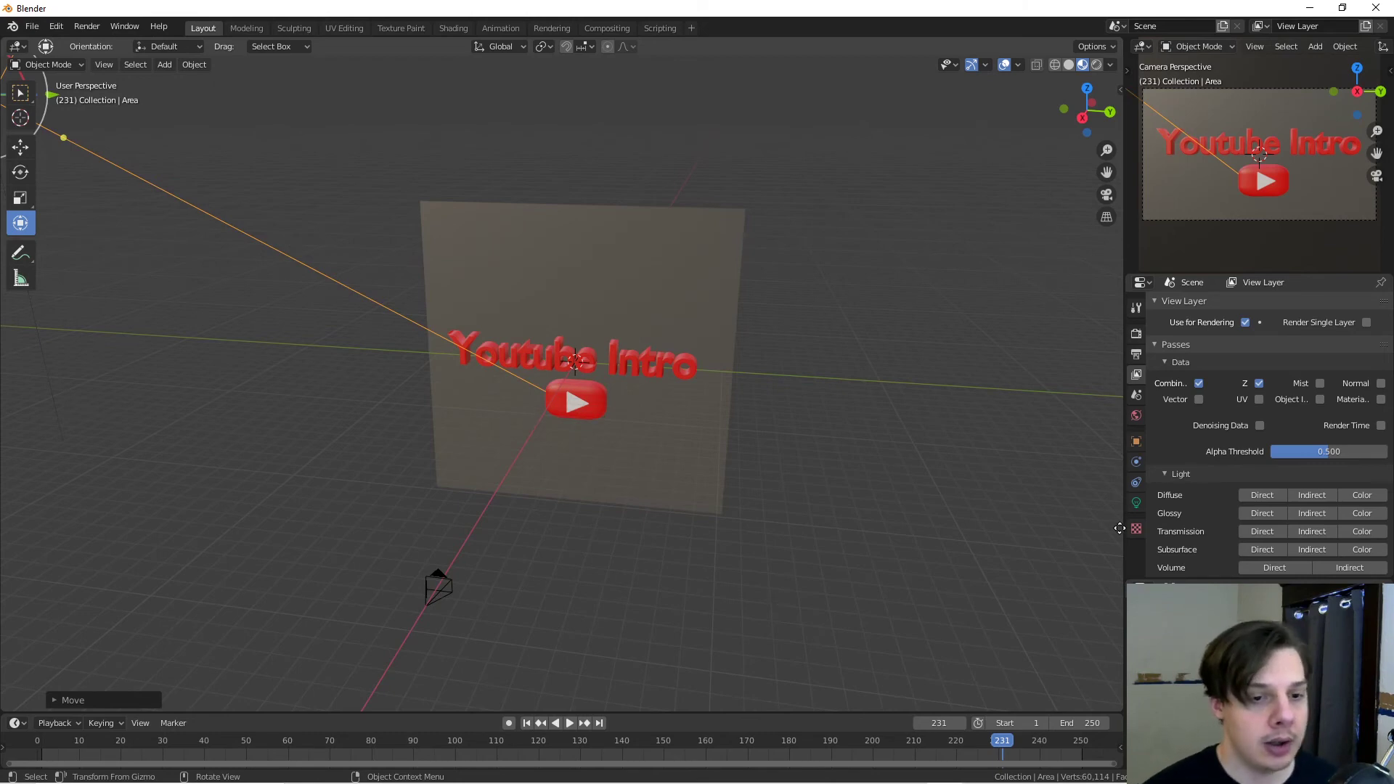
# Step: Show the area light's settings and preview the scene through the camera in Rendered shading
pyautogui.click(1136, 502)
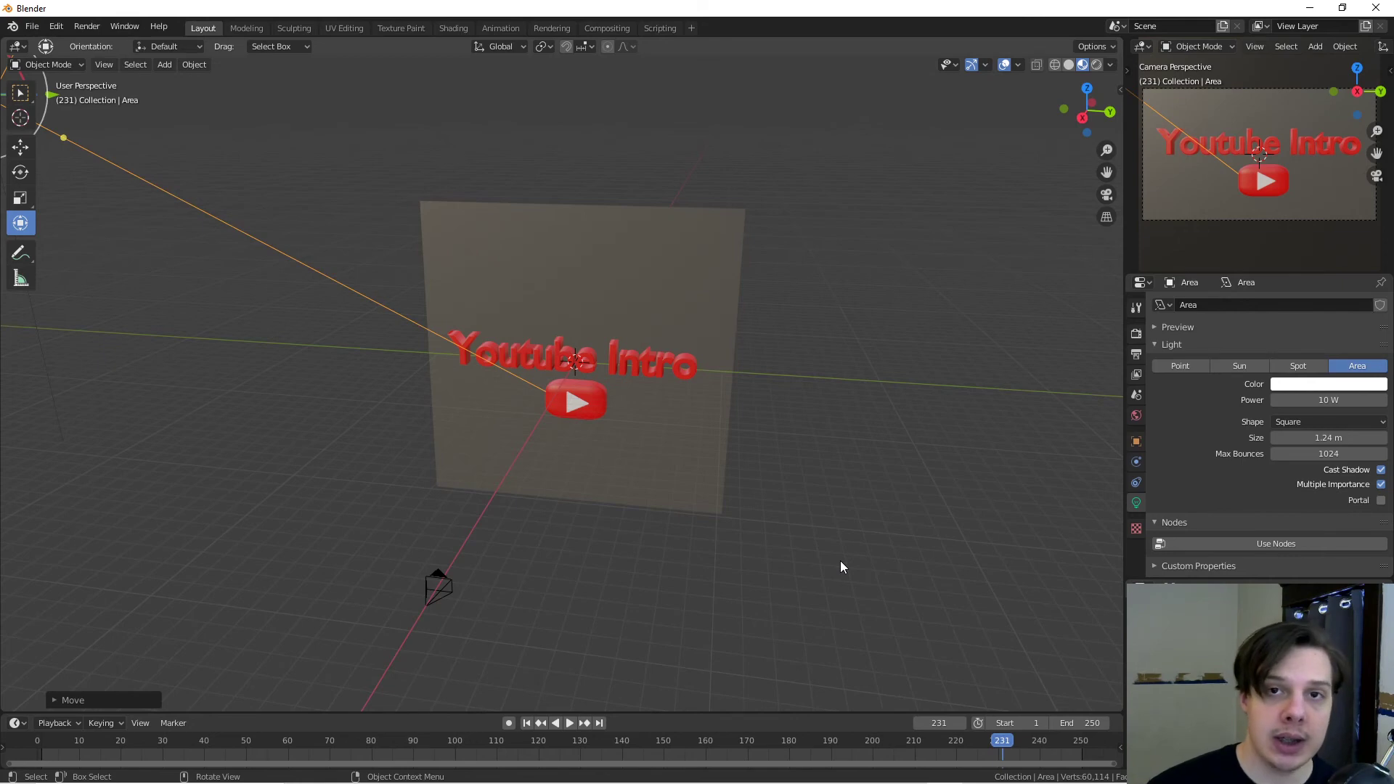
pyautogui.press('z')
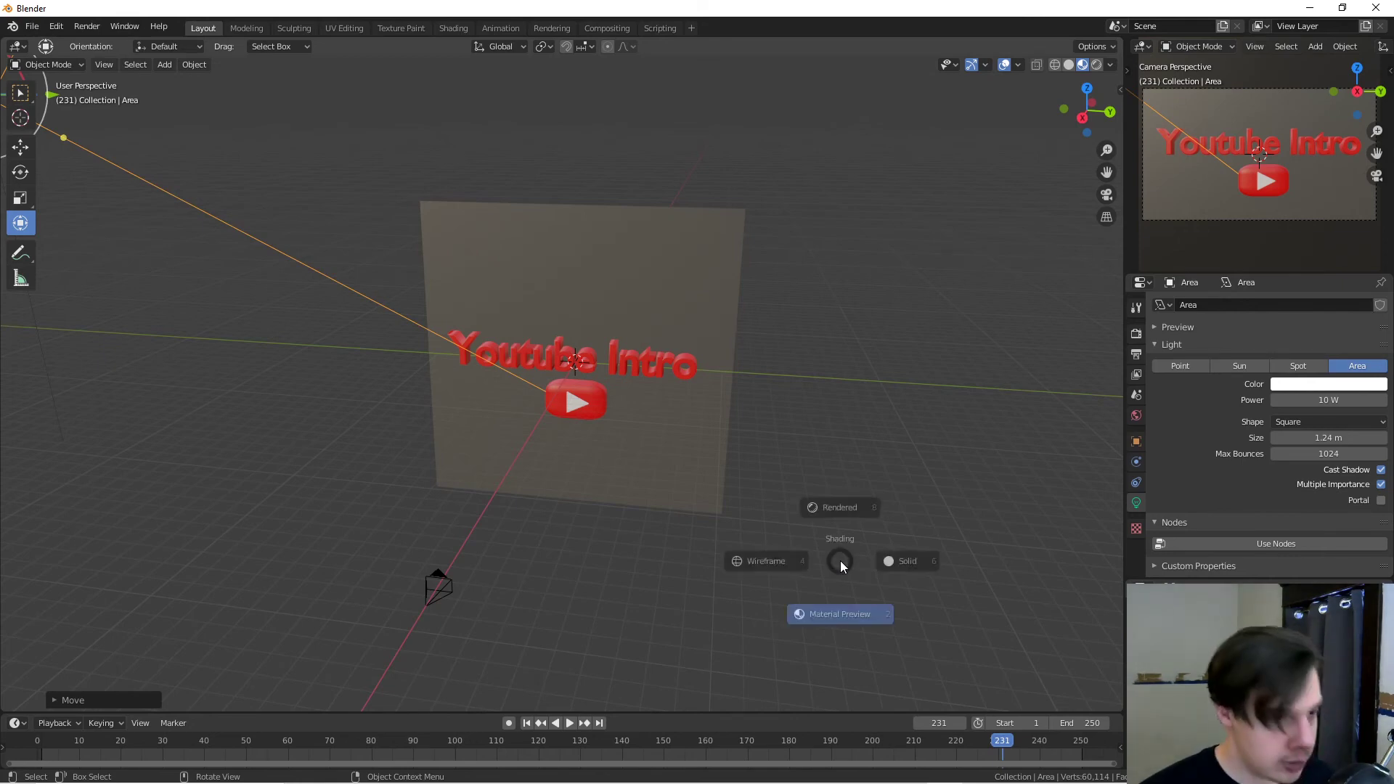
pyautogui.click(871, 478)
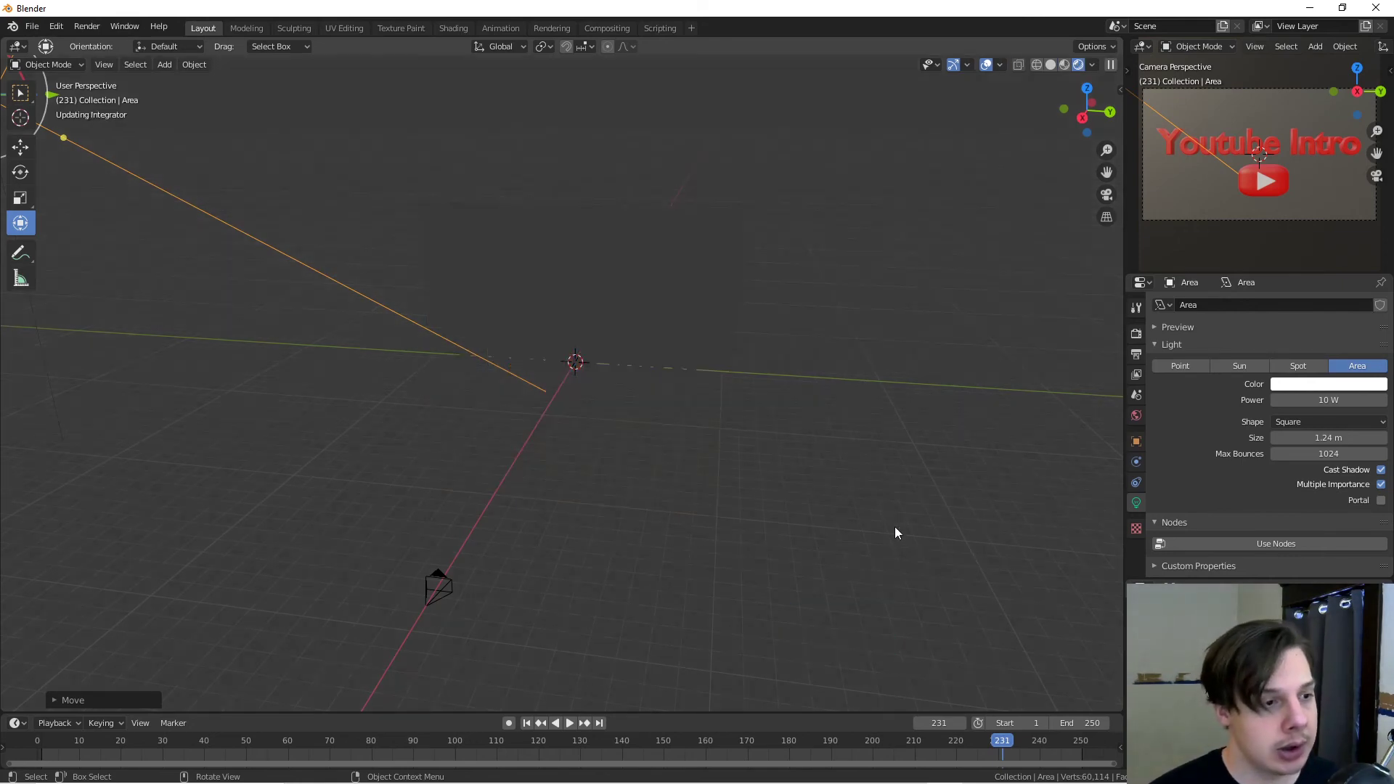
pyautogui.moveTo(774, 520); pyautogui.dragTo(790, 489, button='middle')
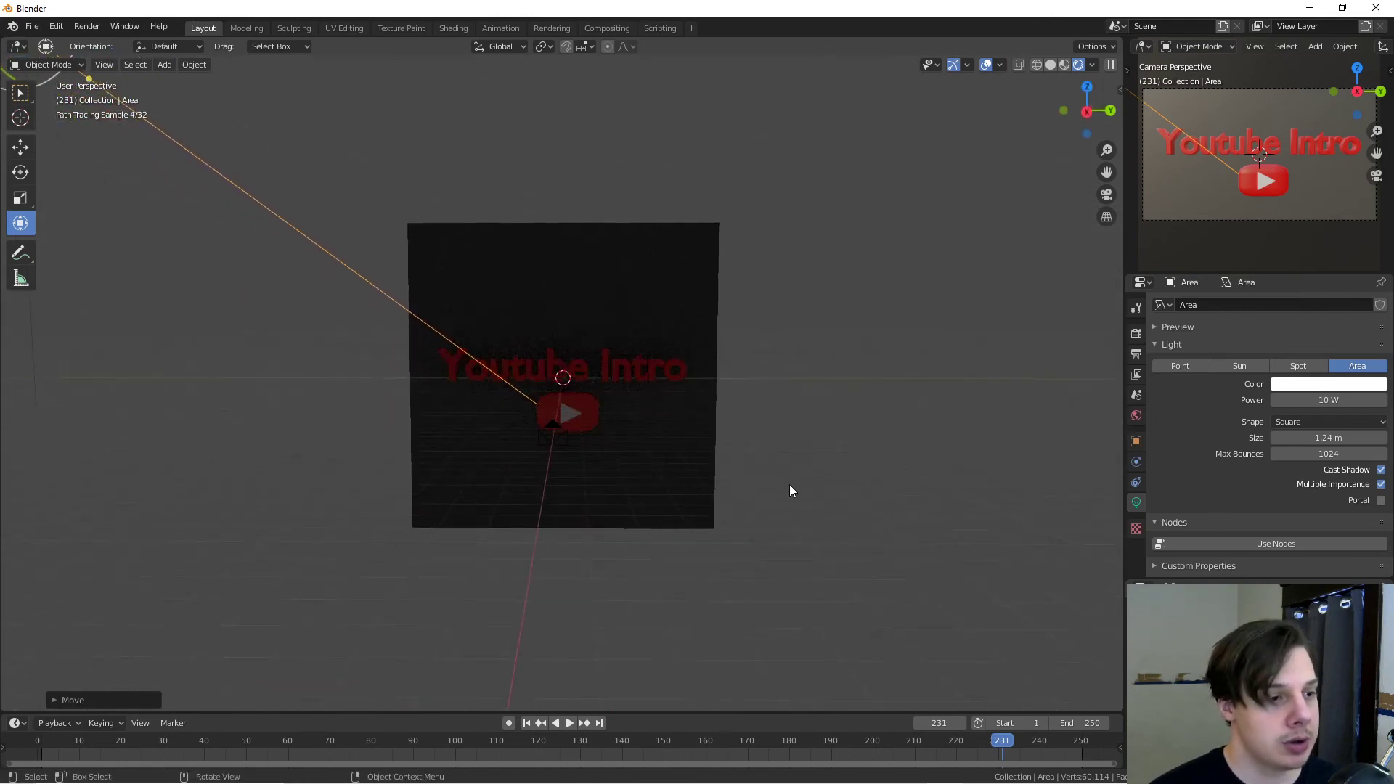
pyautogui.press('KP_0')
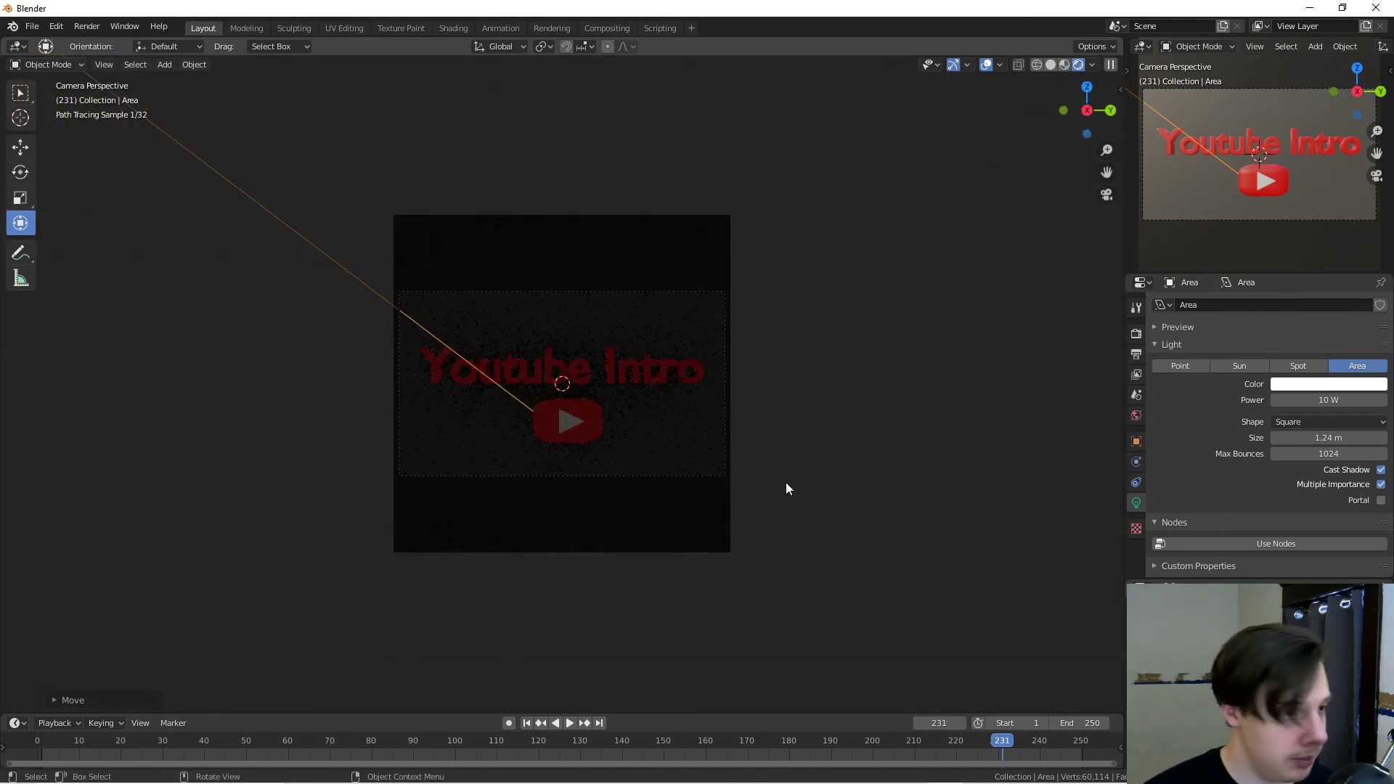
pyautogui.scroll(3, 779, 486)
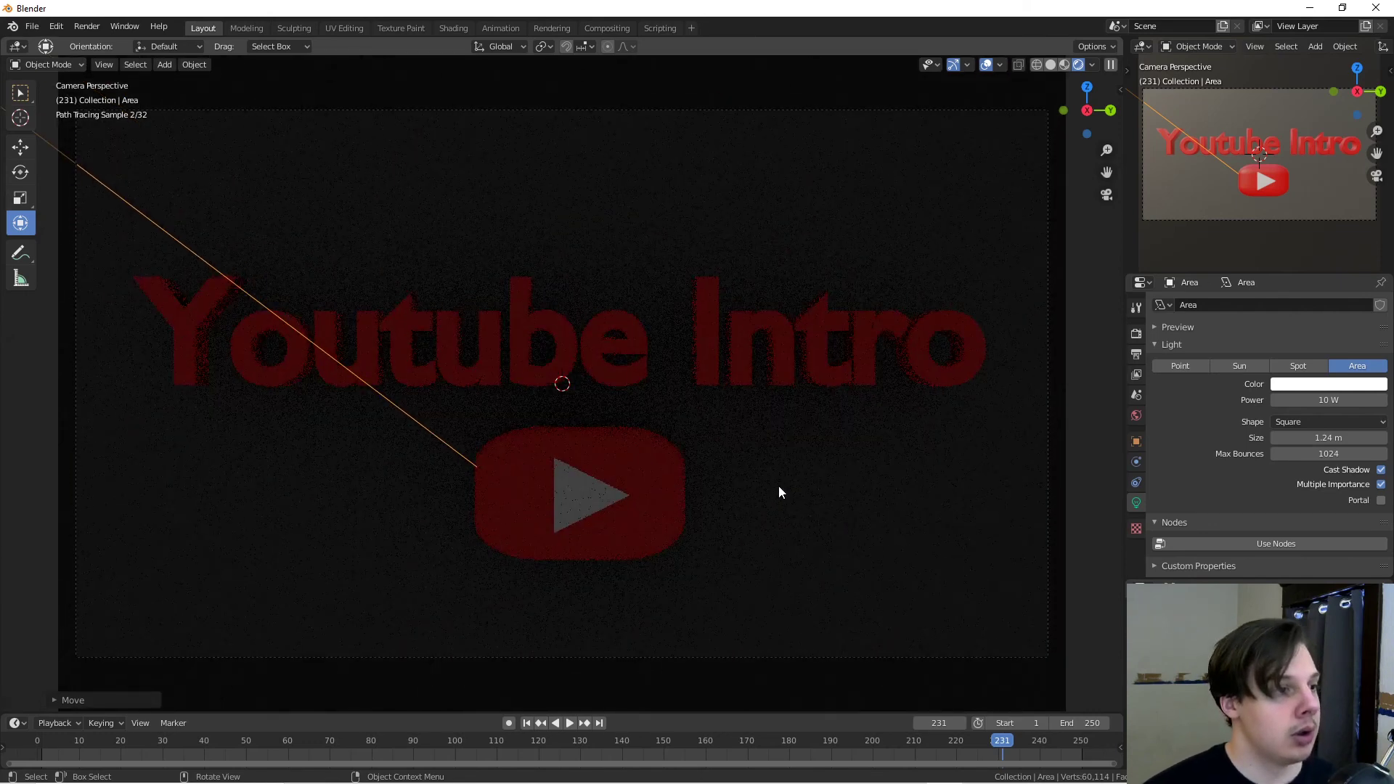
pyautogui.scroll(-1, 778, 486)
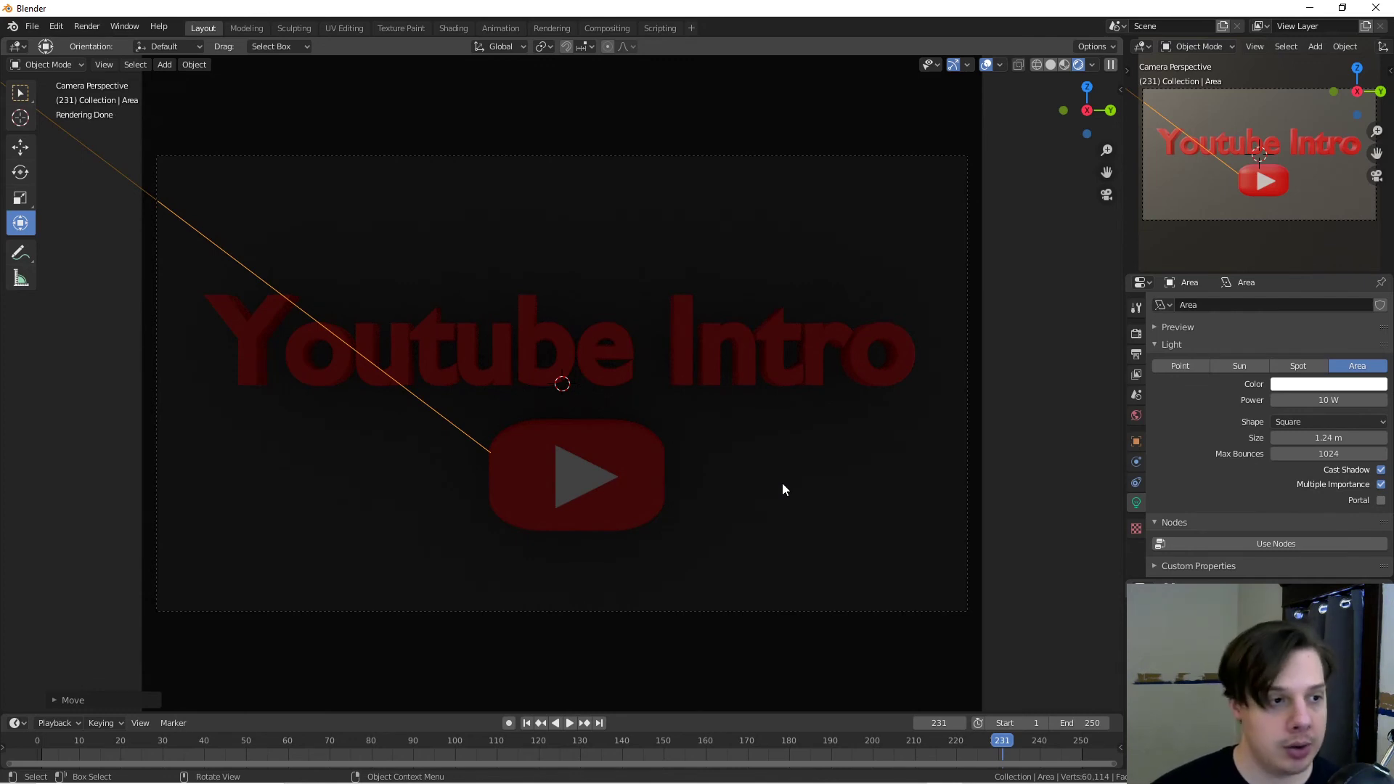
# Step: Try a stronger area light, setting its power to 200 W
pyautogui.moveTo(1348, 400); pyautogui.dragTo(1376, 400)
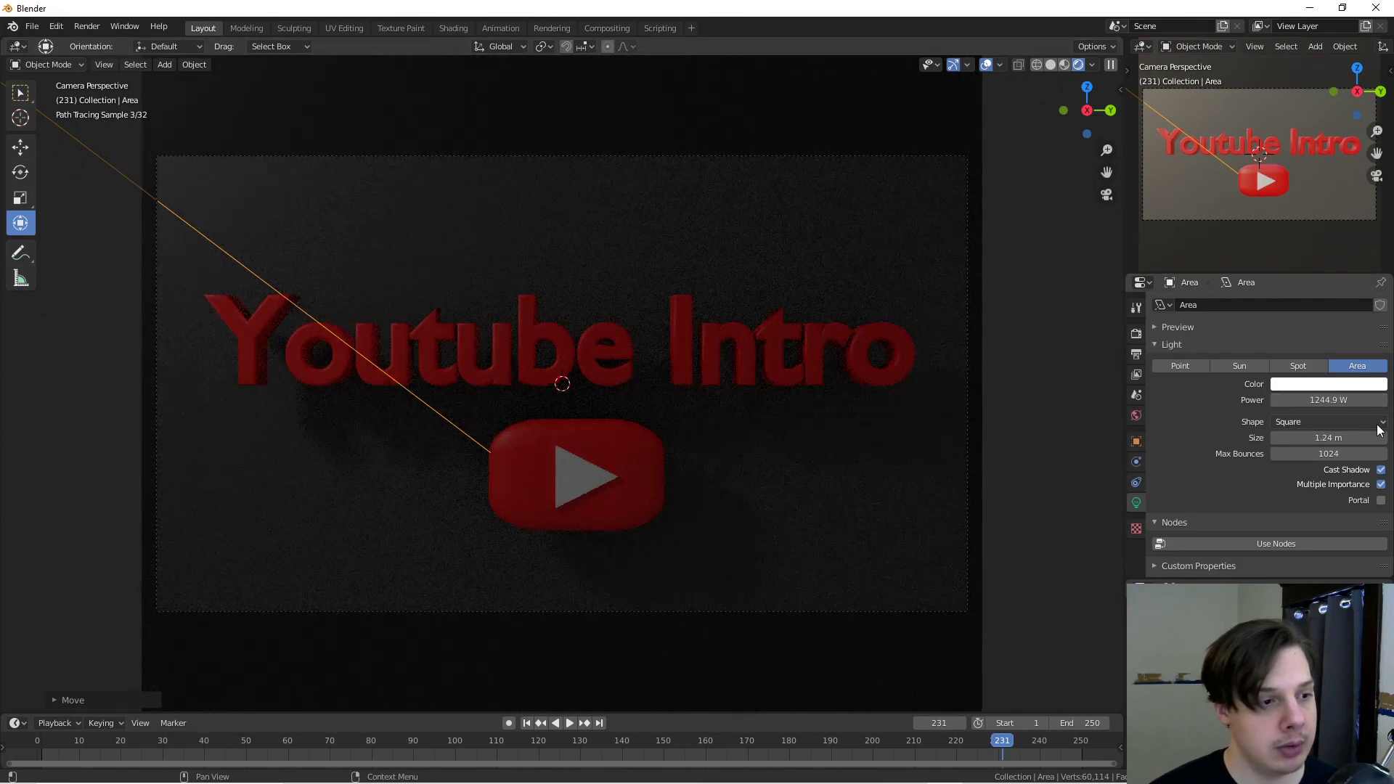
pyautogui.click(1324, 400)
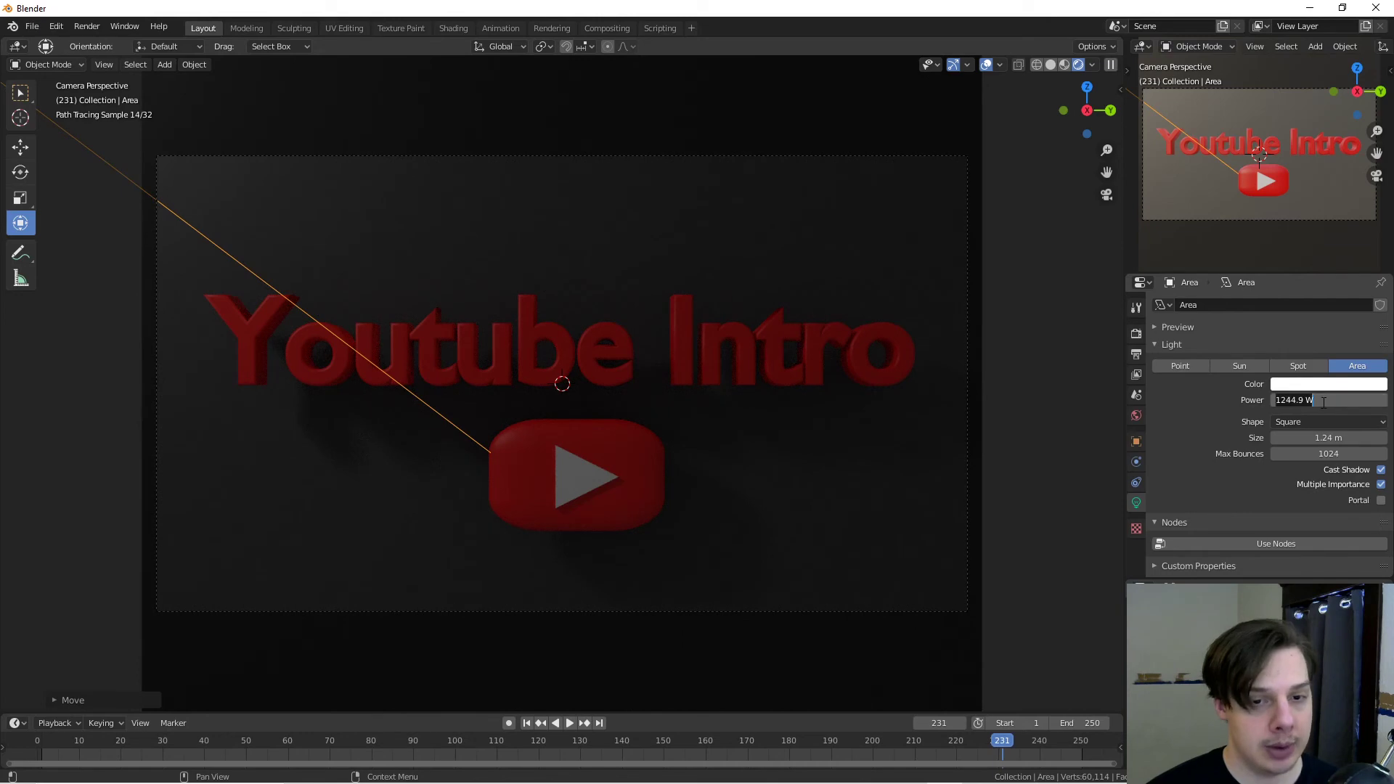
pyautogui.press('BackSpace')
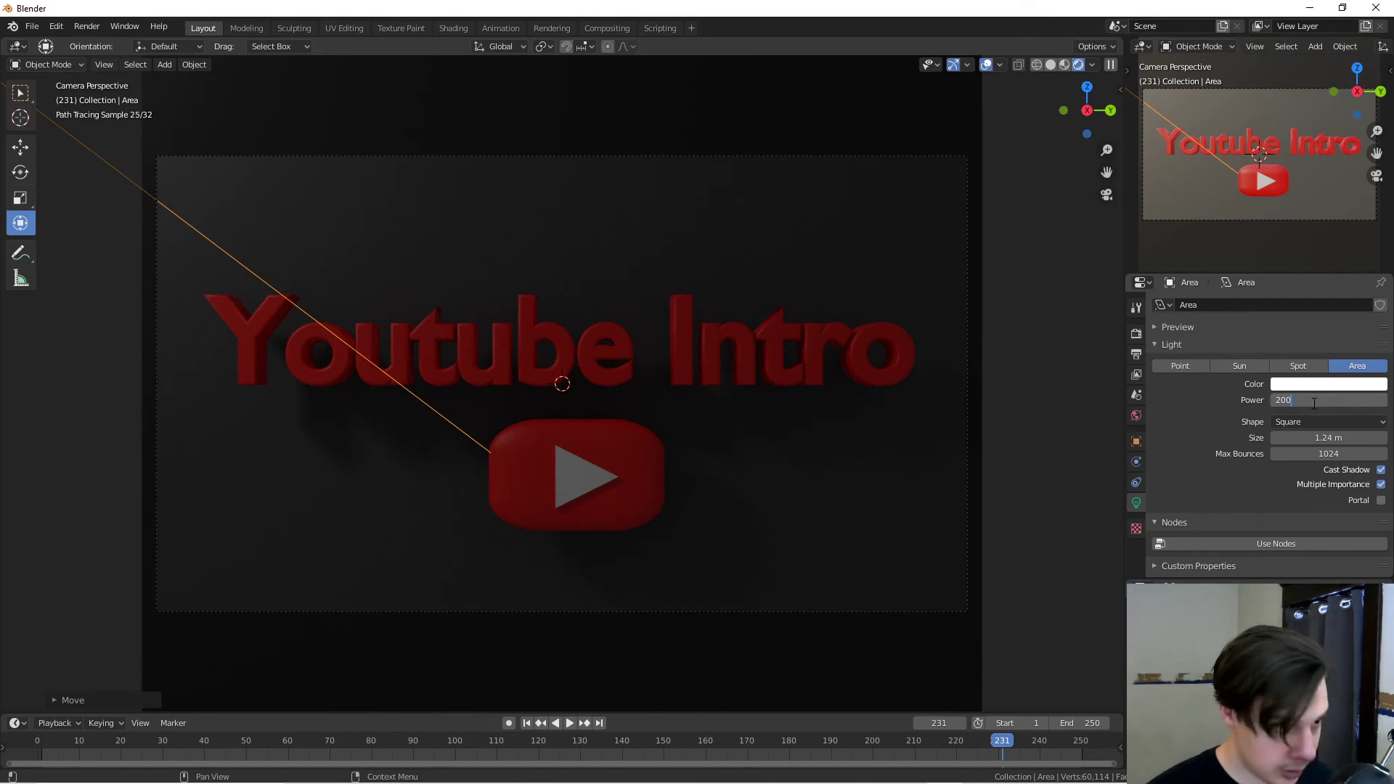
pyautogui.write('200')
pyautogui.press('Return')
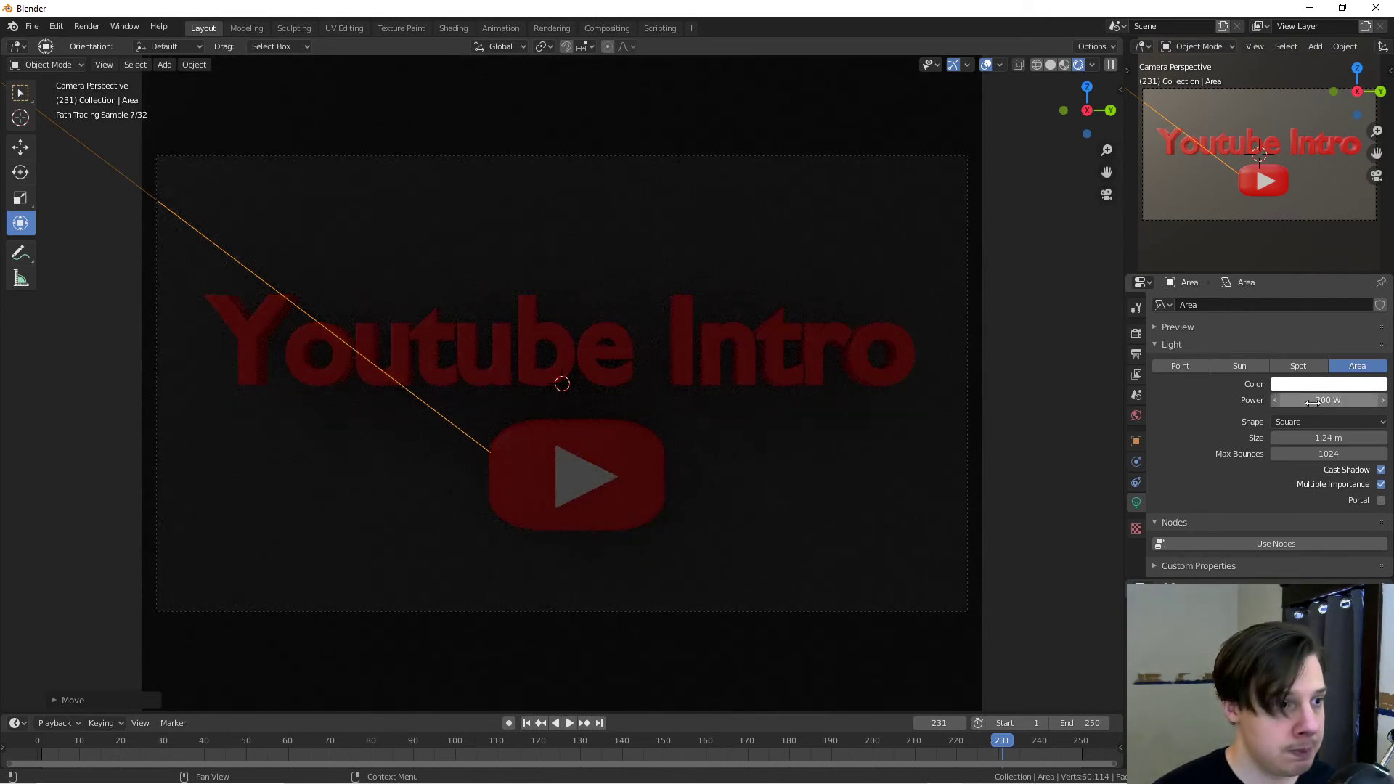
# Step: Set the area light's power to 2000 W
pyautogui.click(1324, 402)
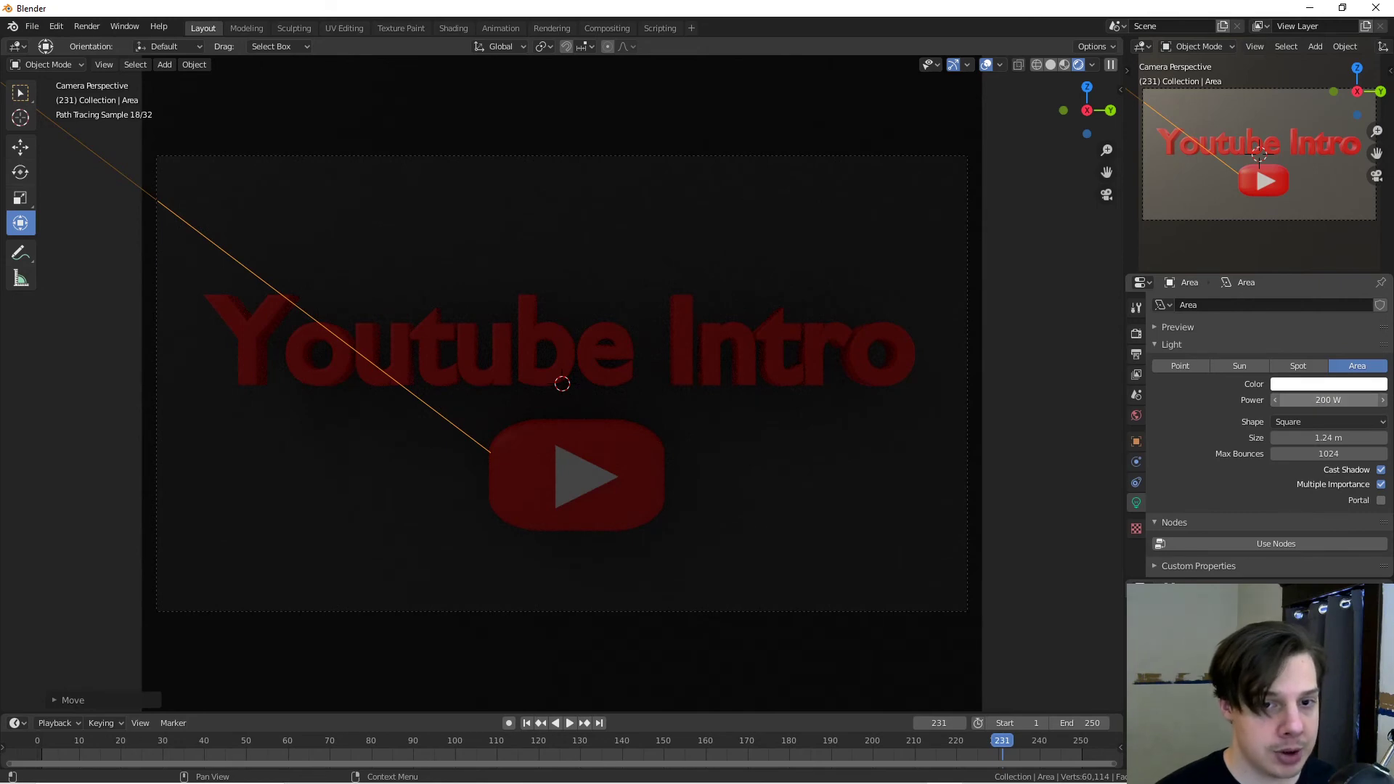
pyautogui.press('BackSpace')
pyautogui.write('2')
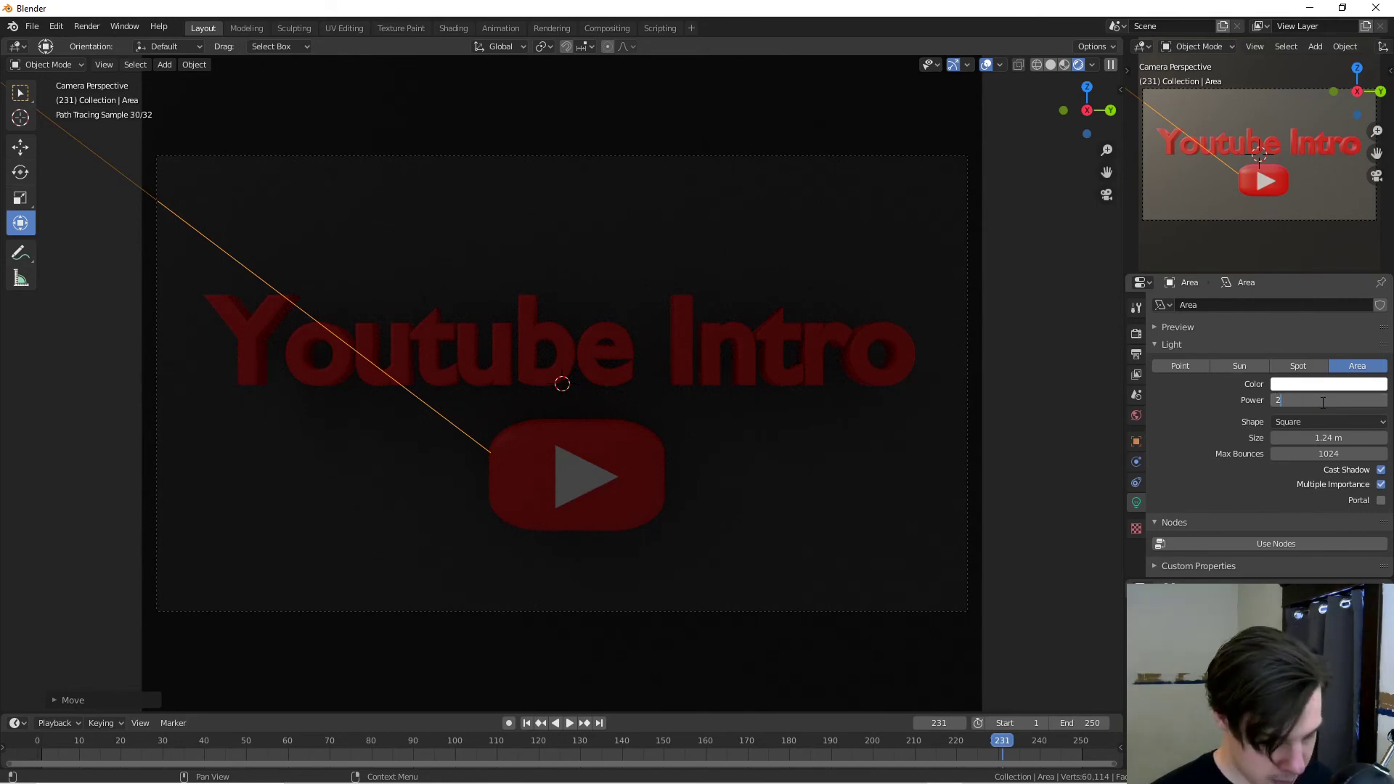
pyautogui.write('000')
pyautogui.press('Return')
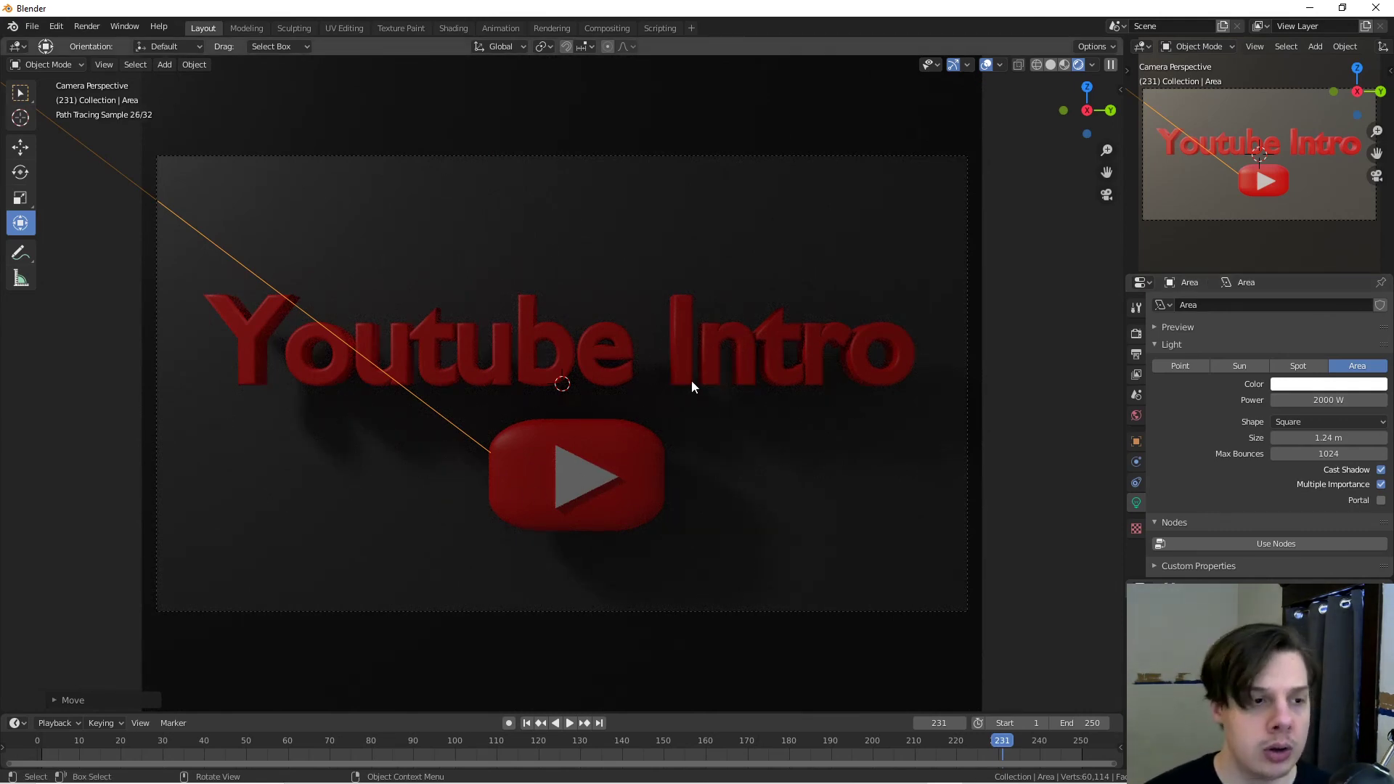
# Step: Select the wall plane and lighten its material's base color to a brighter gray
pyautogui.click(777, 457)
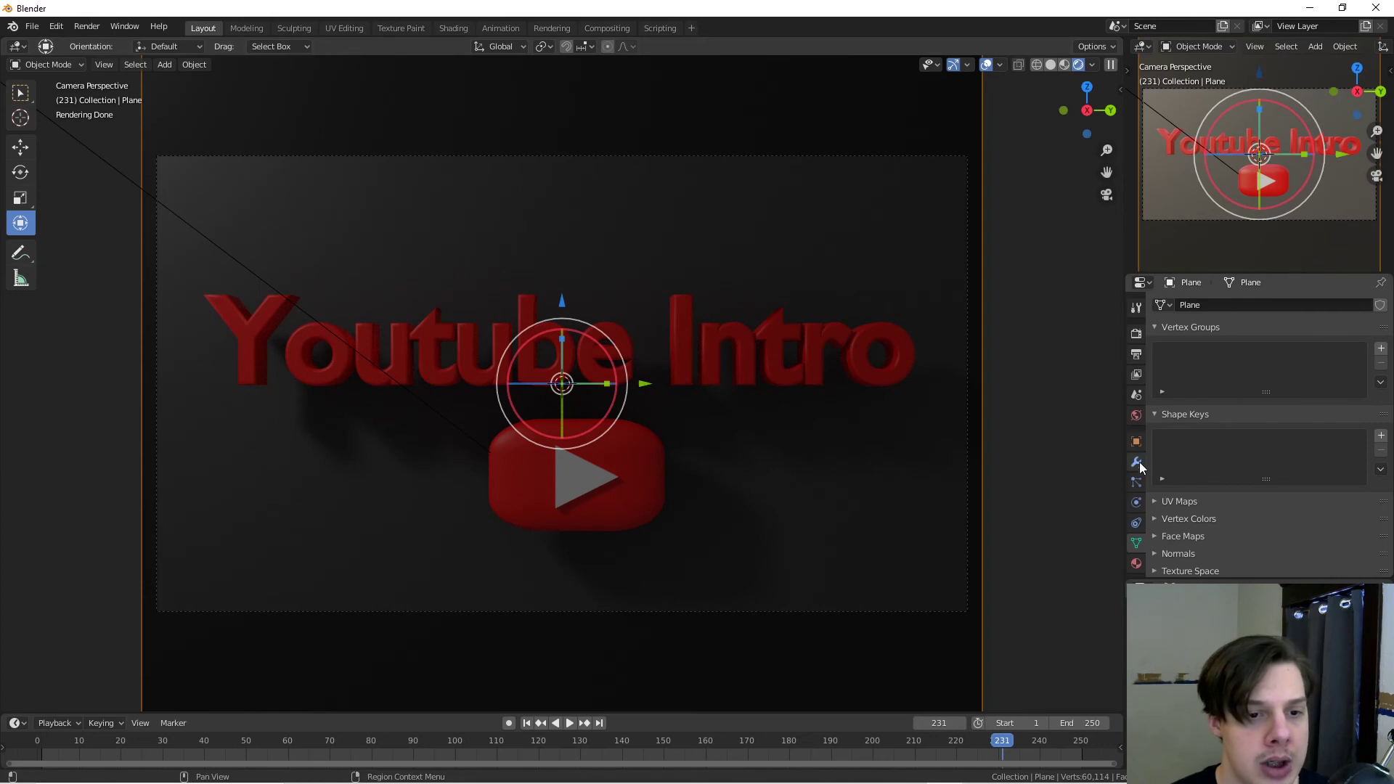
pyautogui.click(1138, 561)
pyautogui.click(1309, 396)
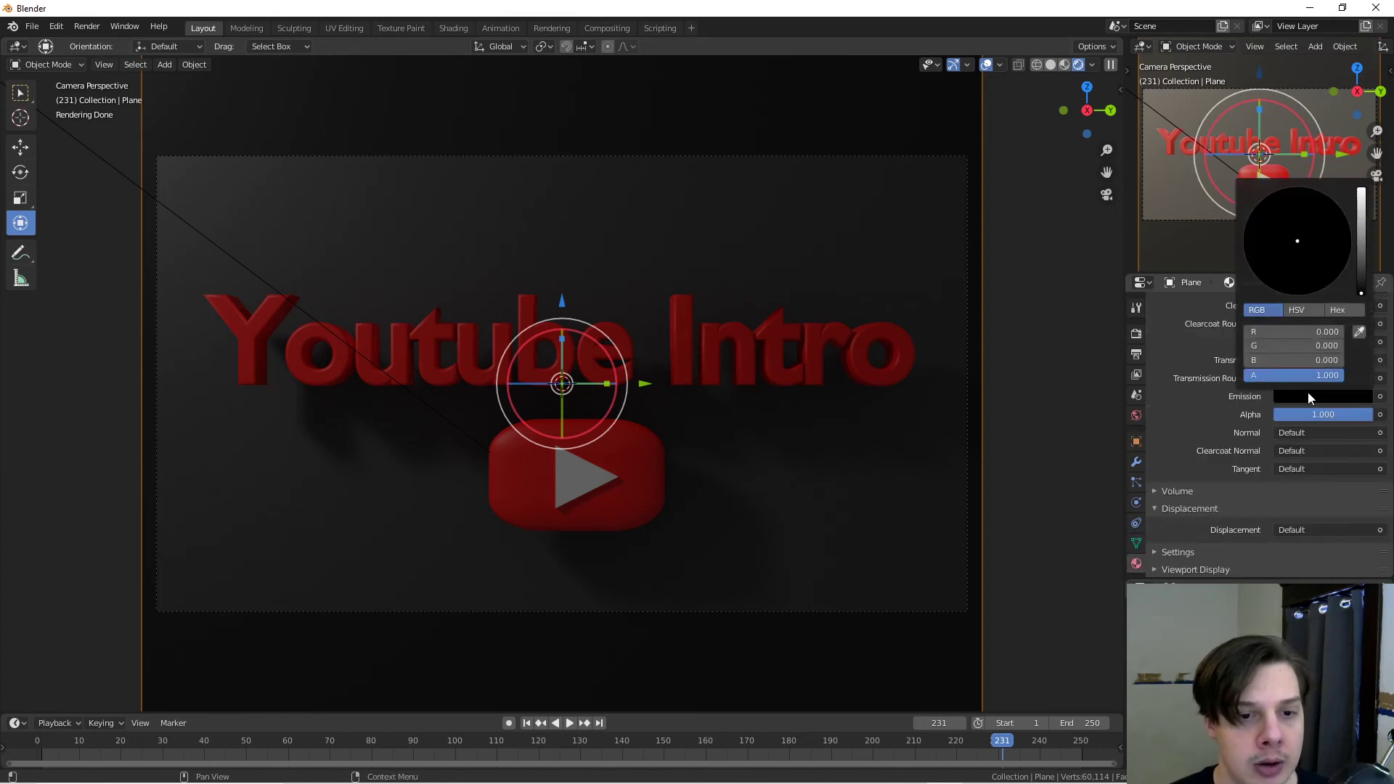
pyautogui.scroll(10, 1202, 420)
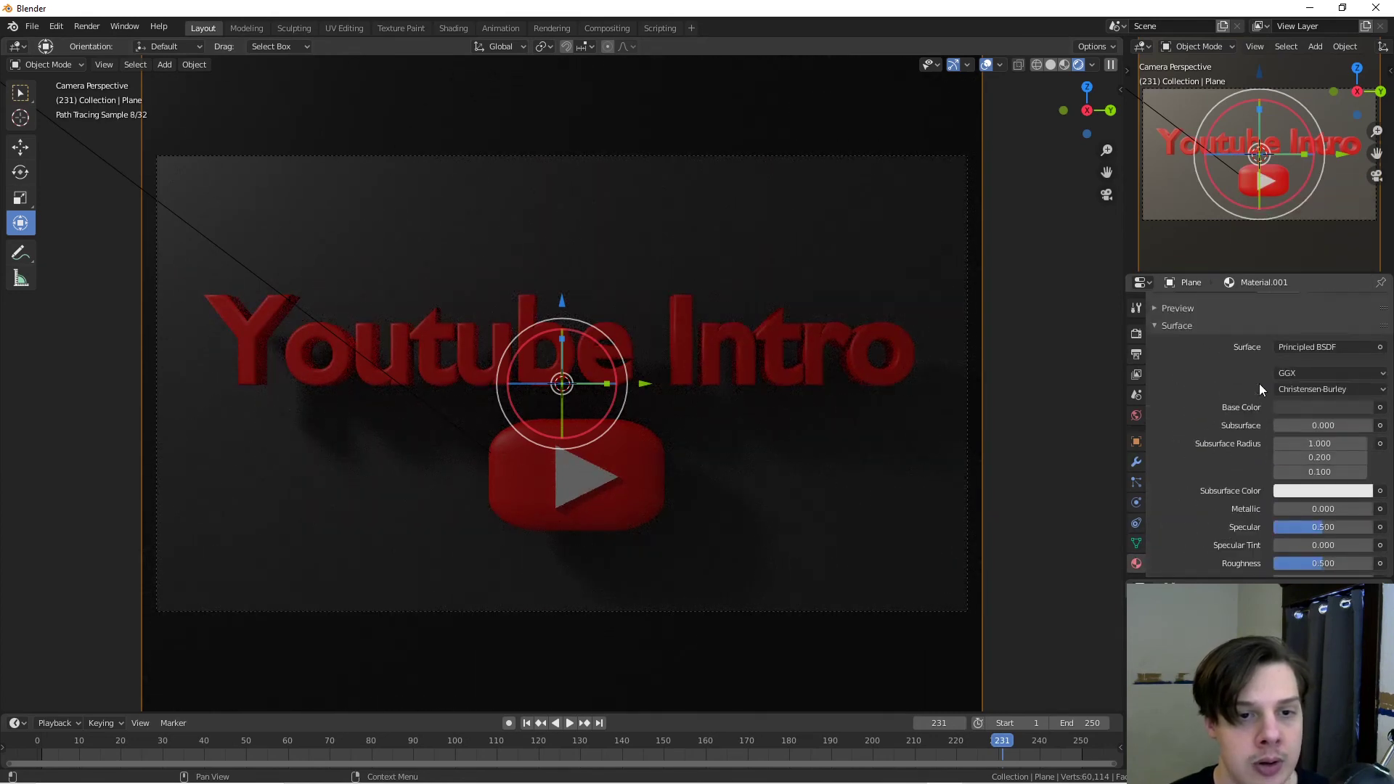
pyautogui.scroll(3, 1262, 461)
pyautogui.click(1287, 476)
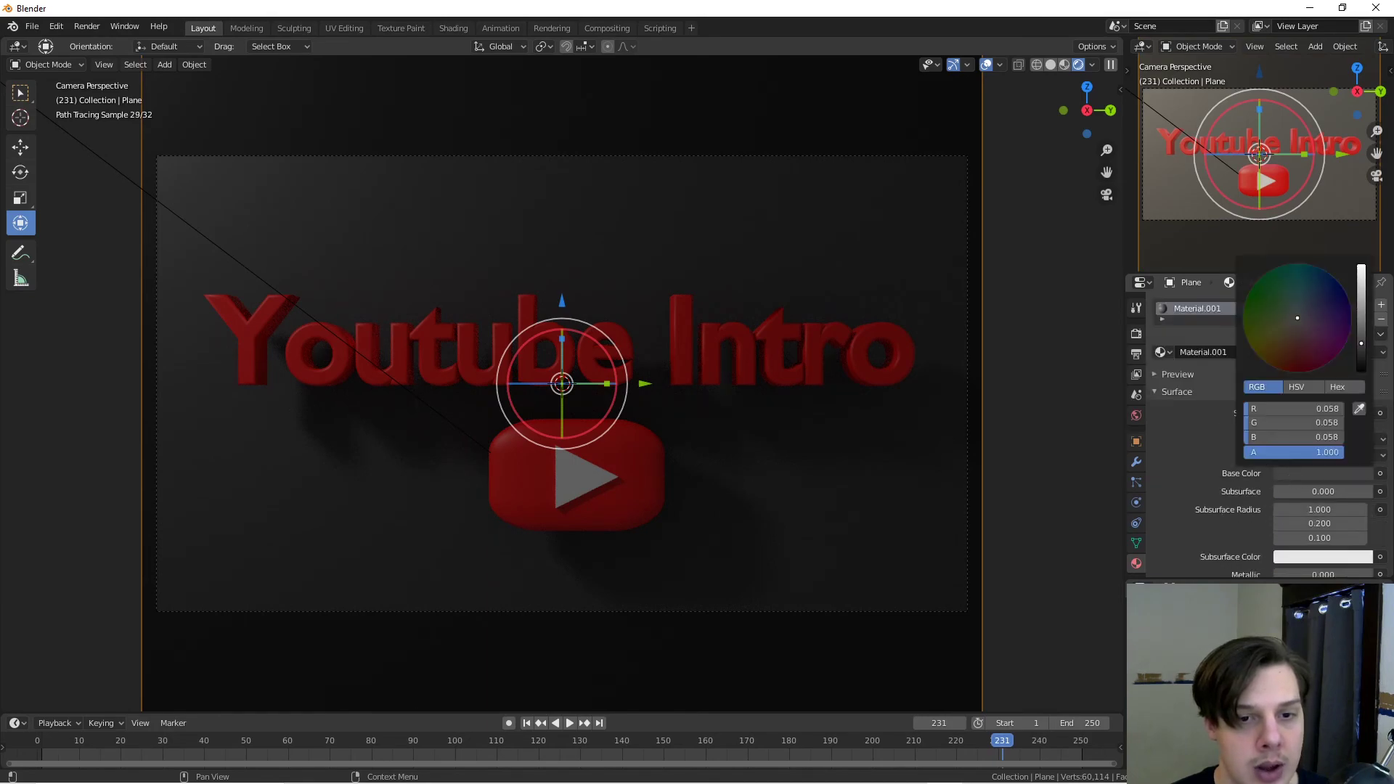
pyautogui.moveTo(1362, 341); pyautogui.dragTo(1362, 305)
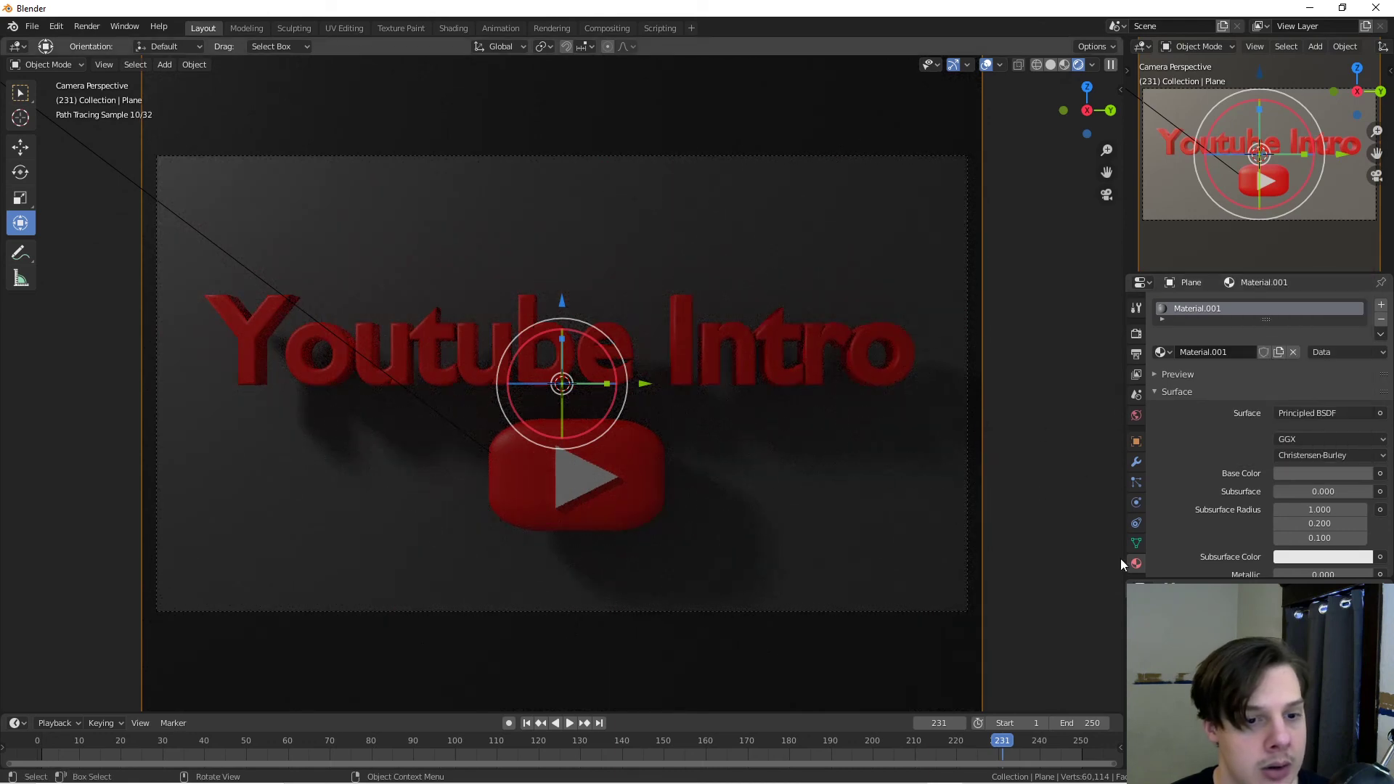
# Step: Select the area light again and clear its power value for a new entry
pyautogui.click(347, 342)
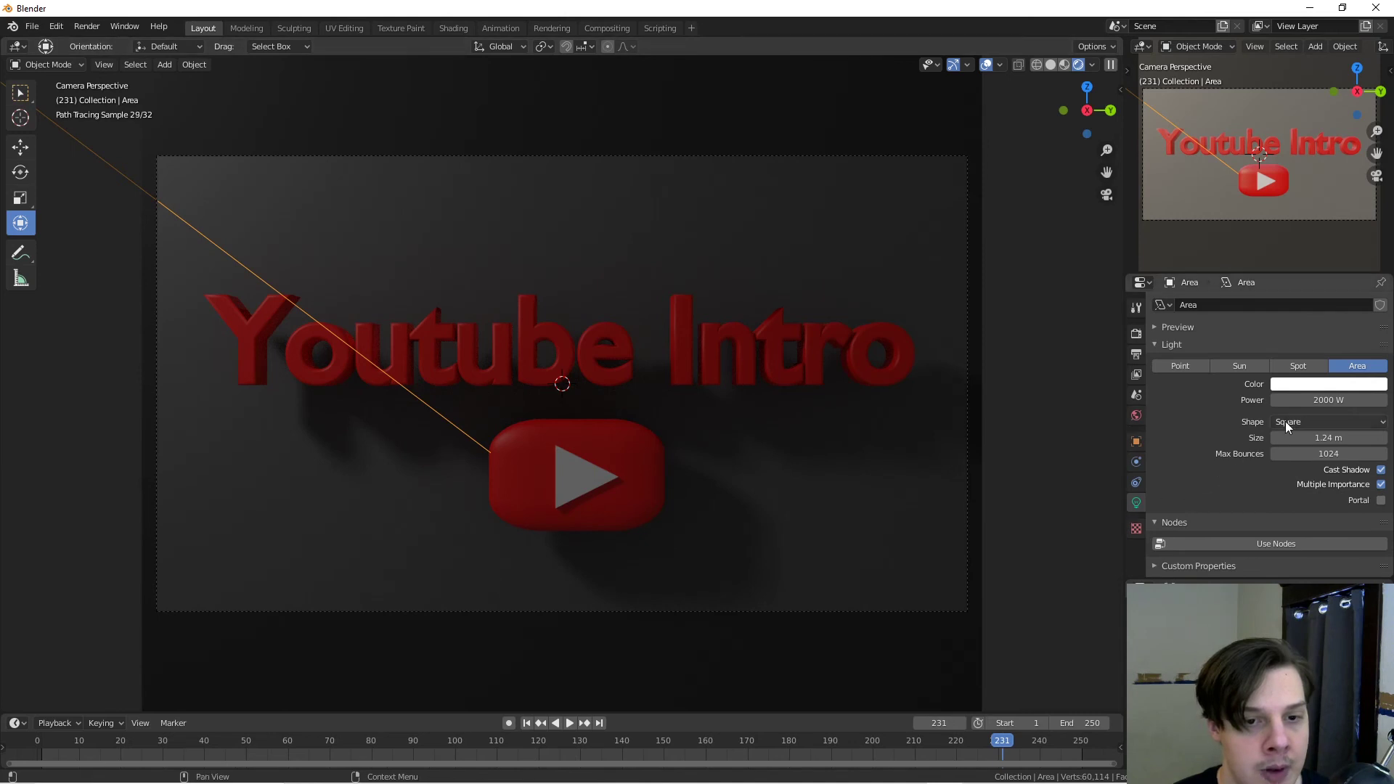
pyautogui.click(1307, 400)
pyautogui.press('BackSpace')
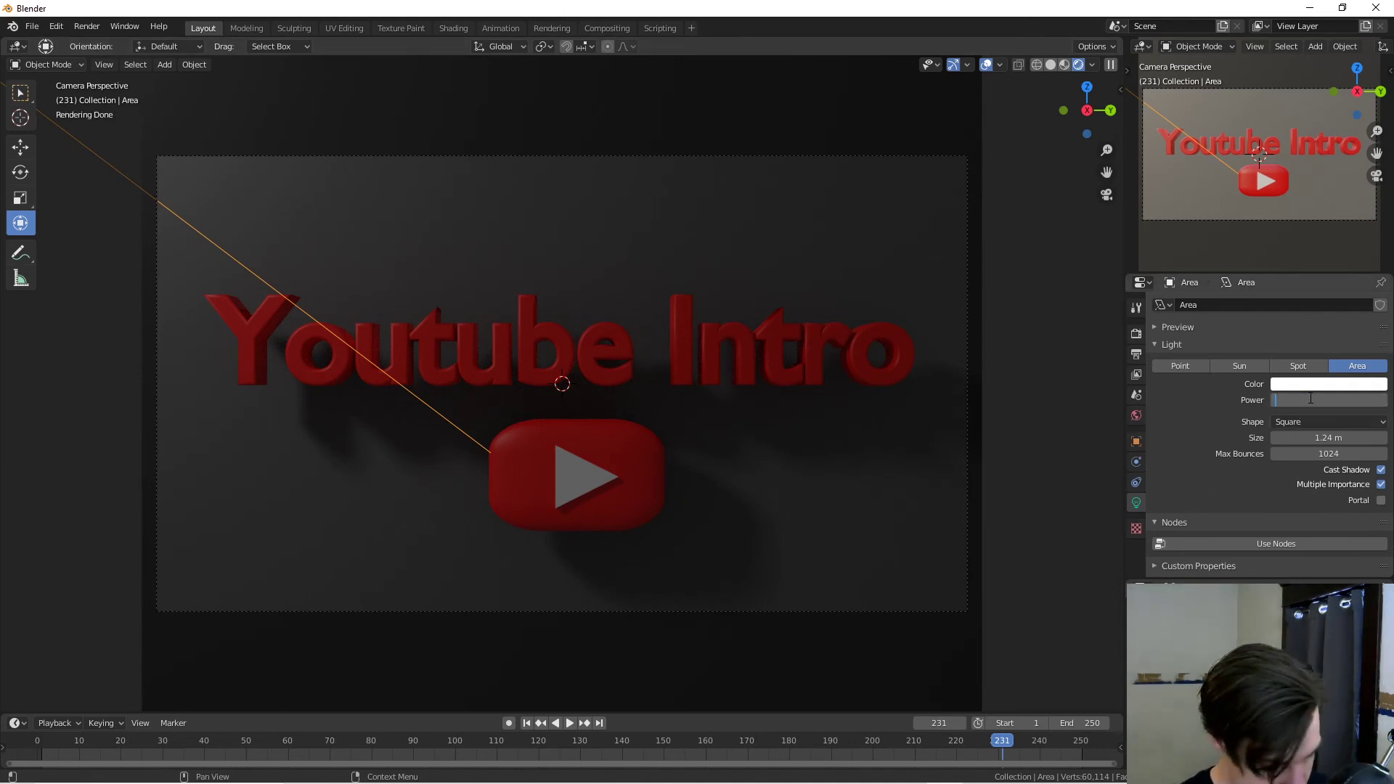